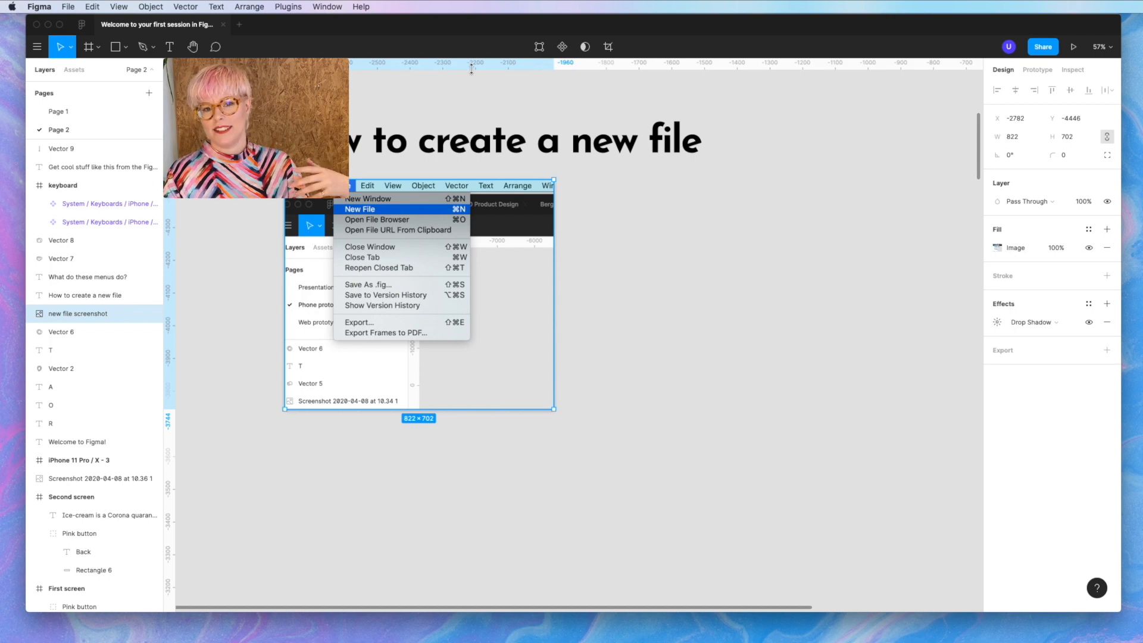
# - Deselect the screenshot and switch to the empty Page 1
pyautogui.click(595, 221)
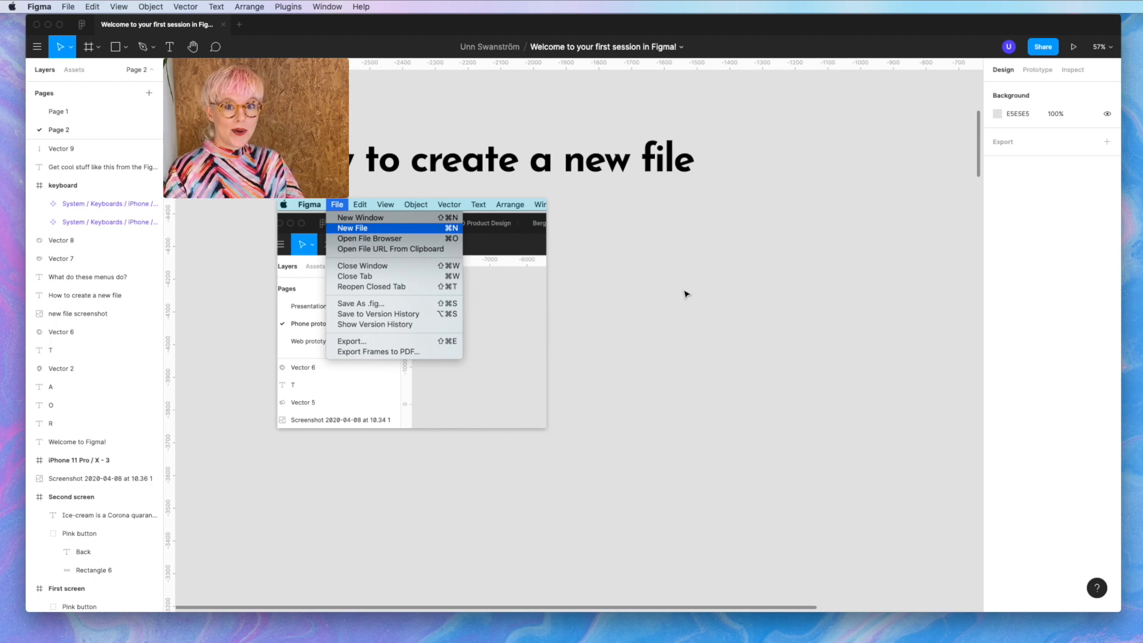
pyautogui.scroll(-10, 686, 294)
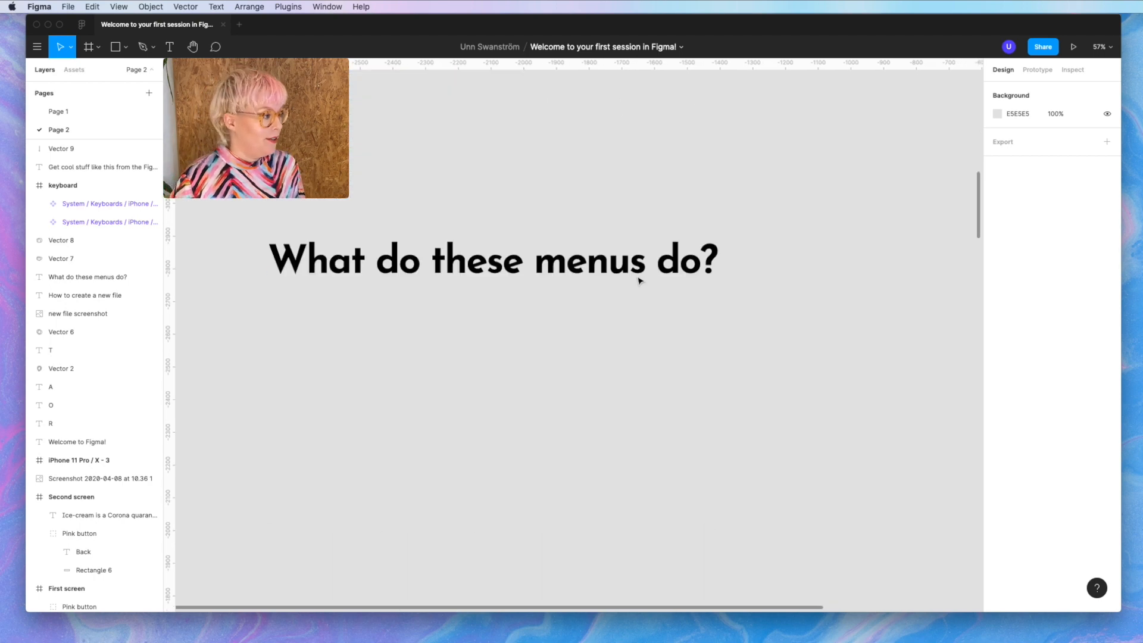
pyautogui.click(61, 110)
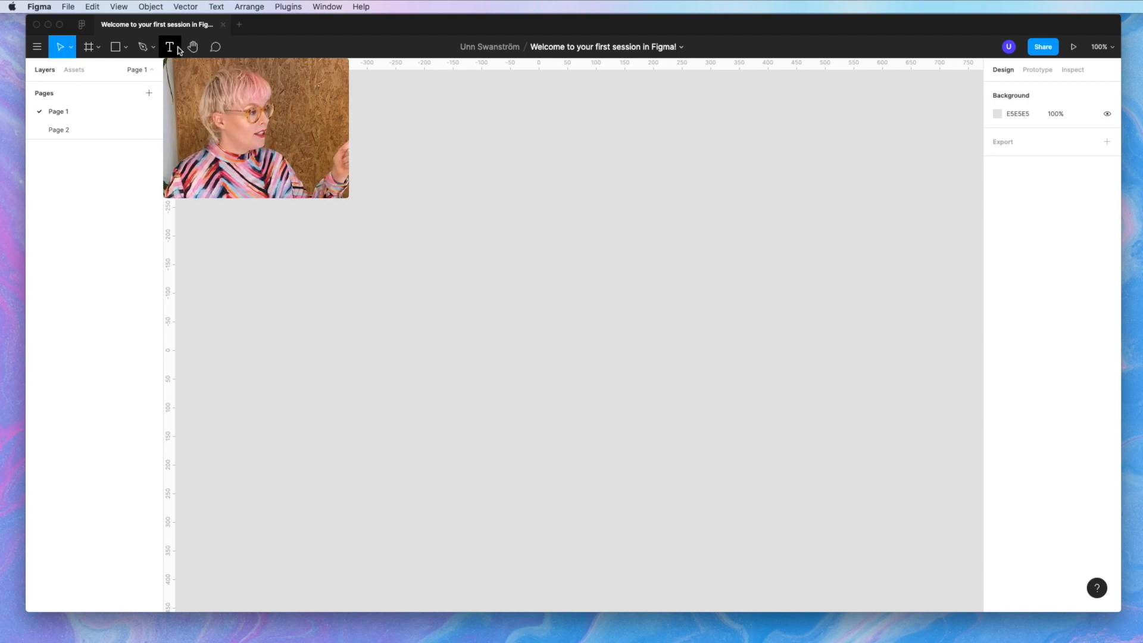
# - Open and close the main menu, then go back to Page 2
pyautogui.click(36, 48)
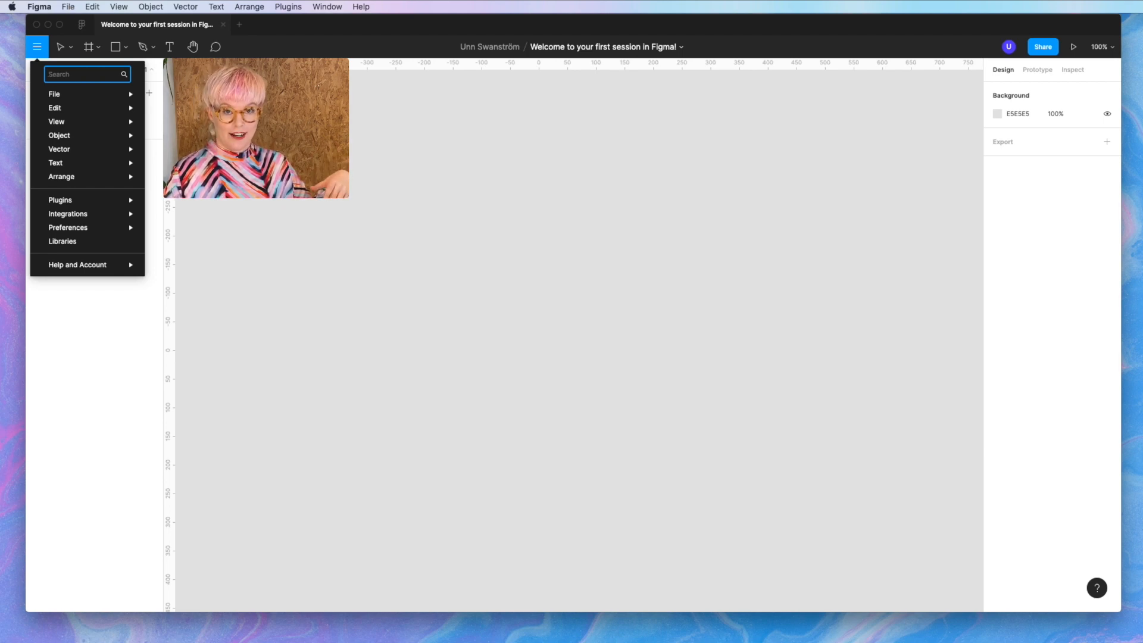
pyautogui.click(360, 156)
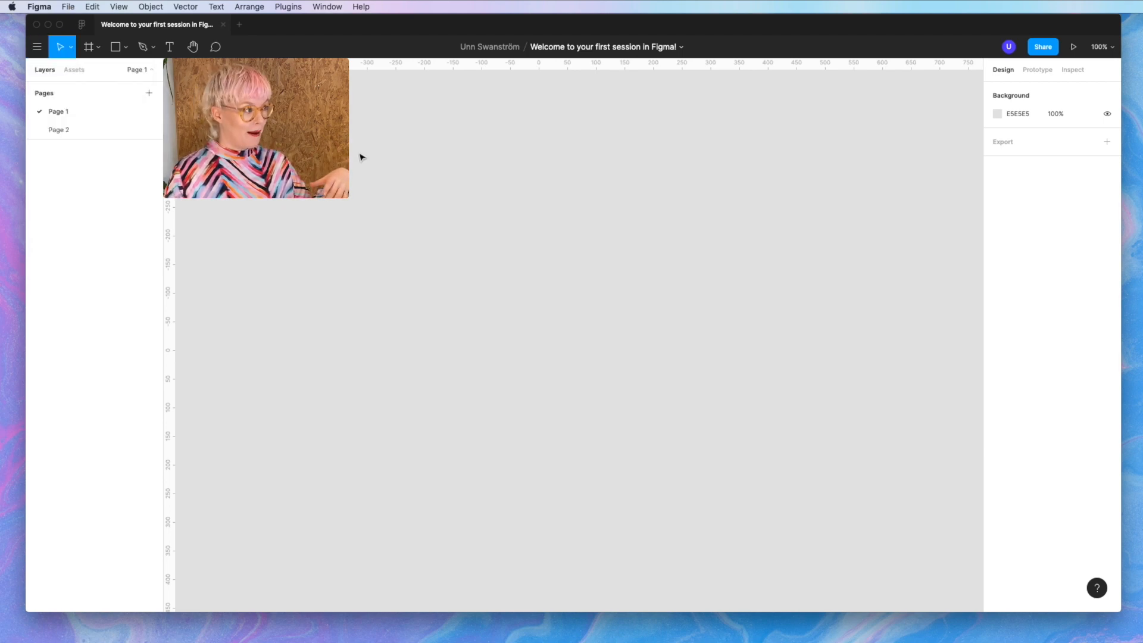
pyautogui.click(66, 133)
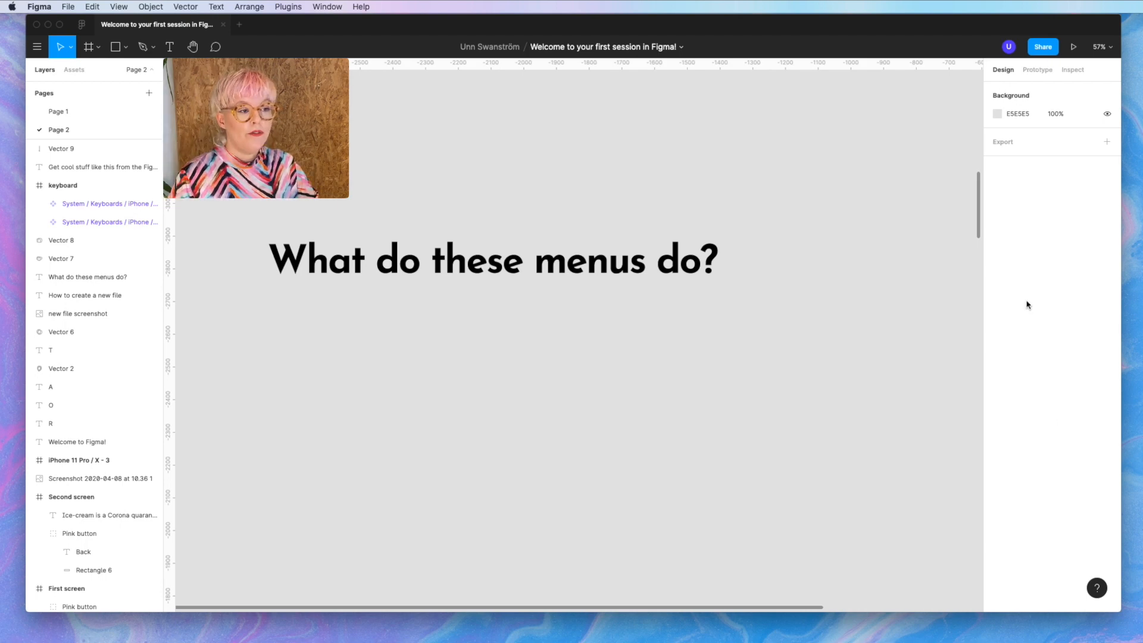
# - Select the 'What do these menus do?' heading and set its layer opacity to 50%
pyautogui.click(696, 264)
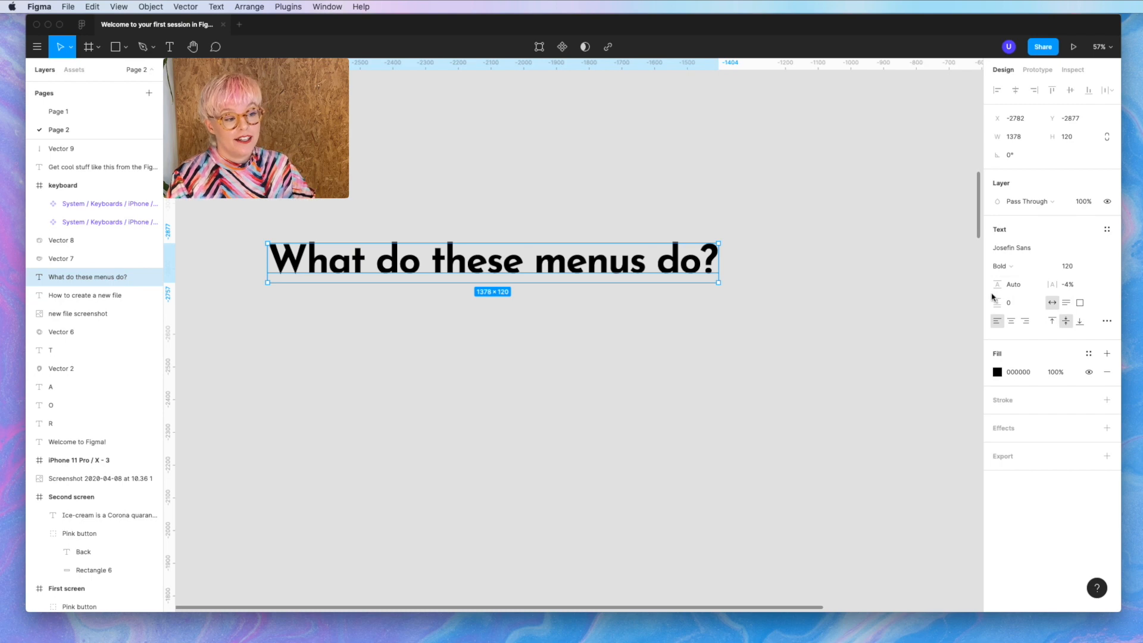
pyautogui.click(1083, 200)
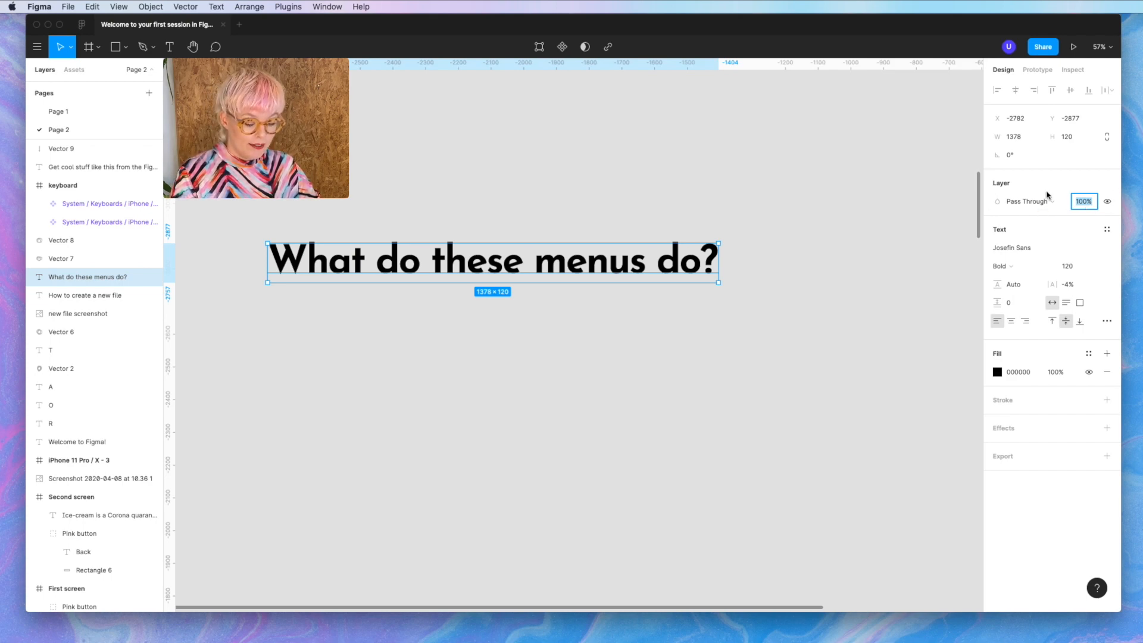
pyautogui.write('50')
pyautogui.press('Return')
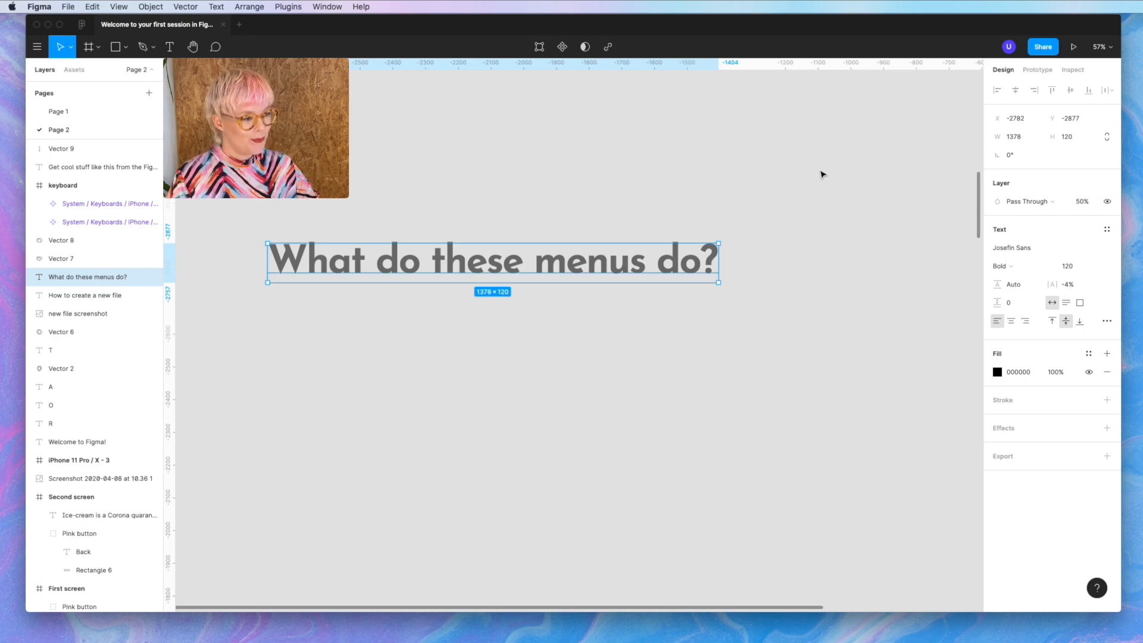
# - Give the heading the pink fill FFA1CB and restore its opacity to 100%
pyautogui.click(999, 373)
pyautogui.moveTo(938, 365); pyautogui.dragTo(906, 313)
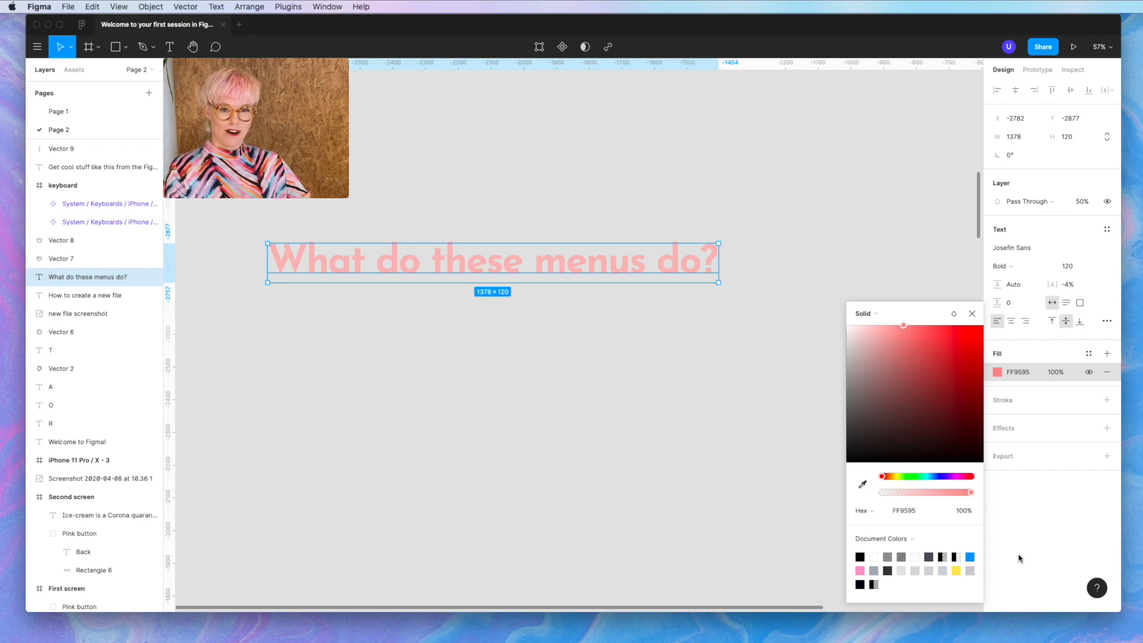
pyautogui.click(860, 570)
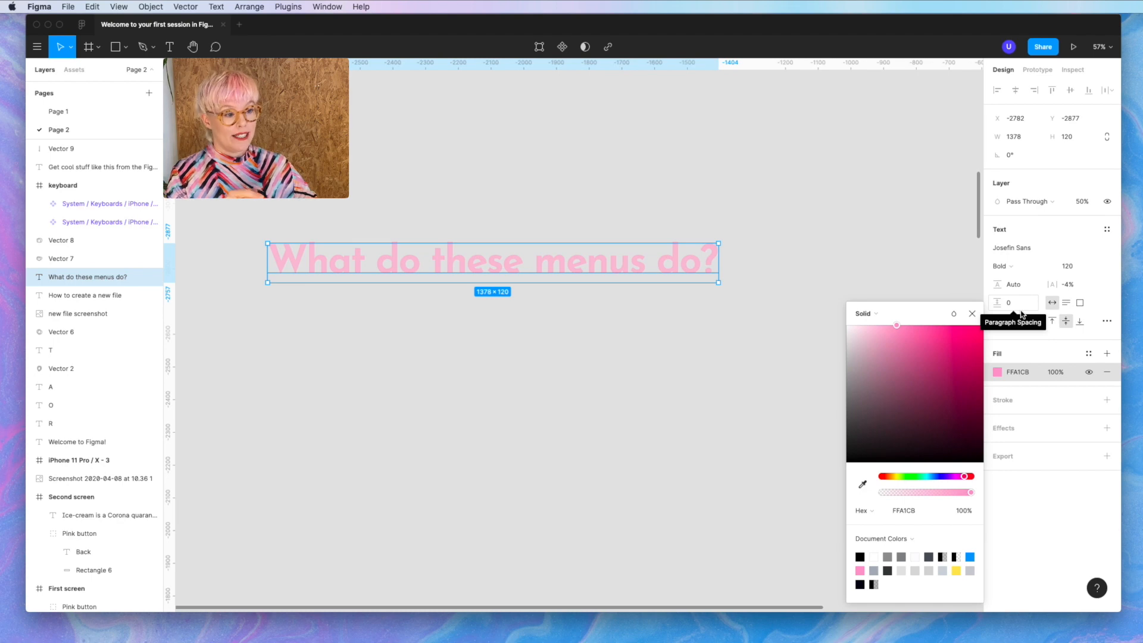
pyautogui.click(1081, 205)
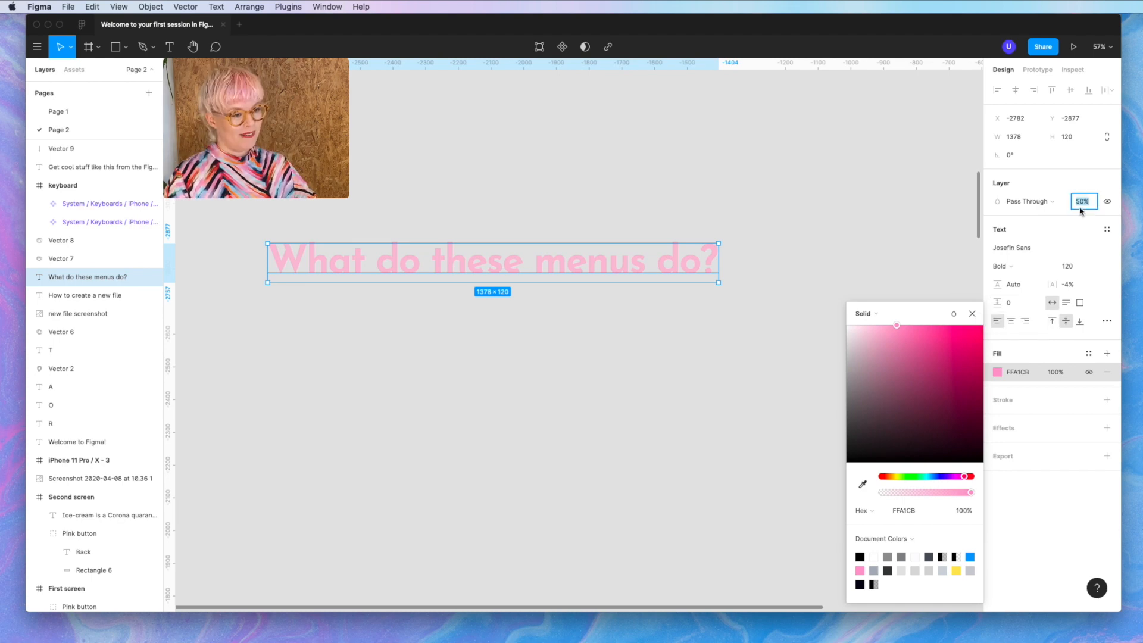
pyautogui.write('100')
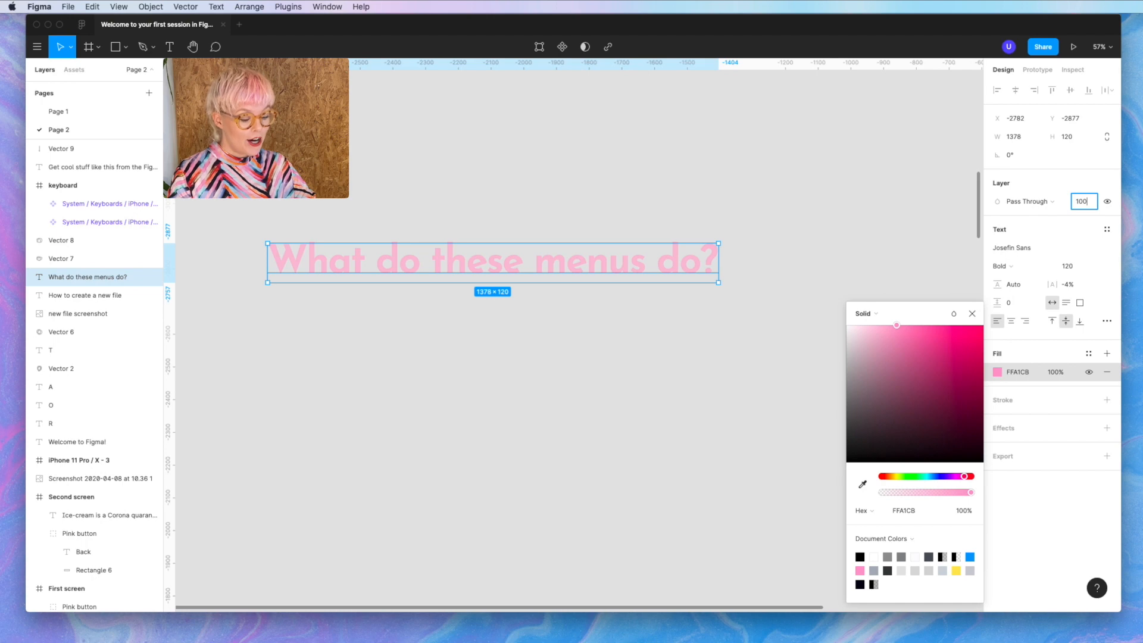
pyautogui.press('Return')
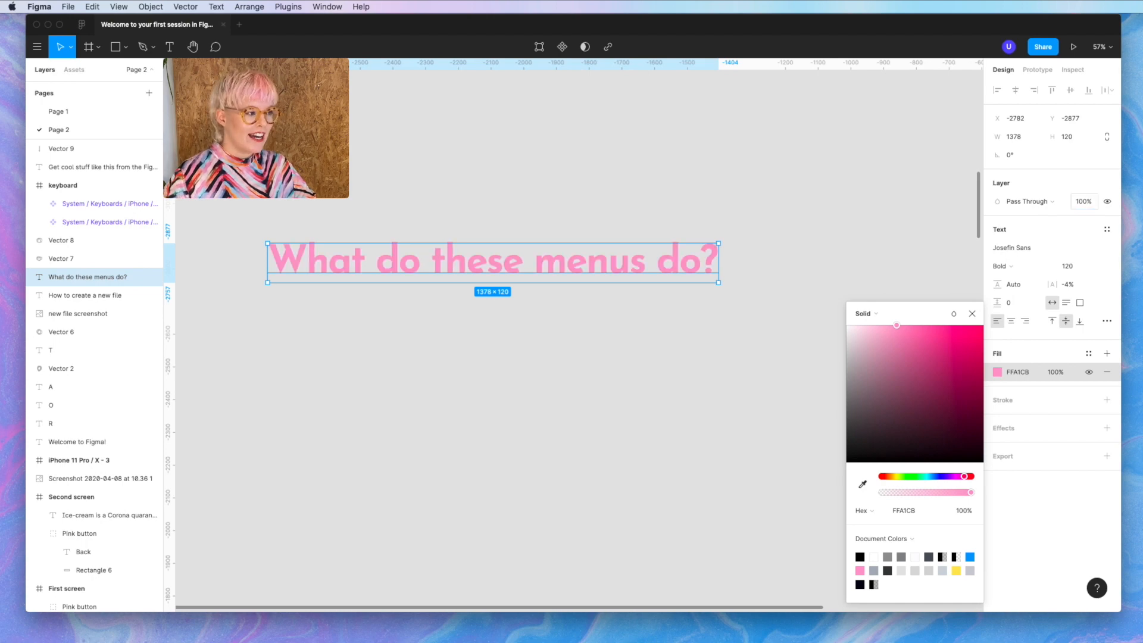
pyautogui.click(400, 237)
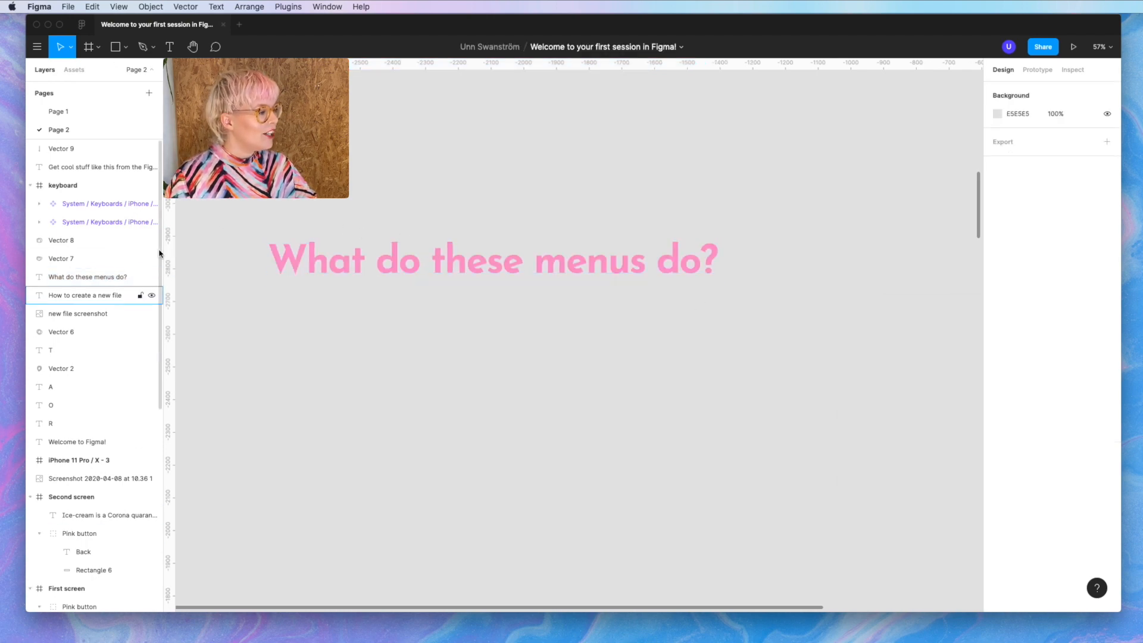
# - Move the pink heading up and reorder it below 'How to create a new file' in Layers
pyautogui.click(463, 256)
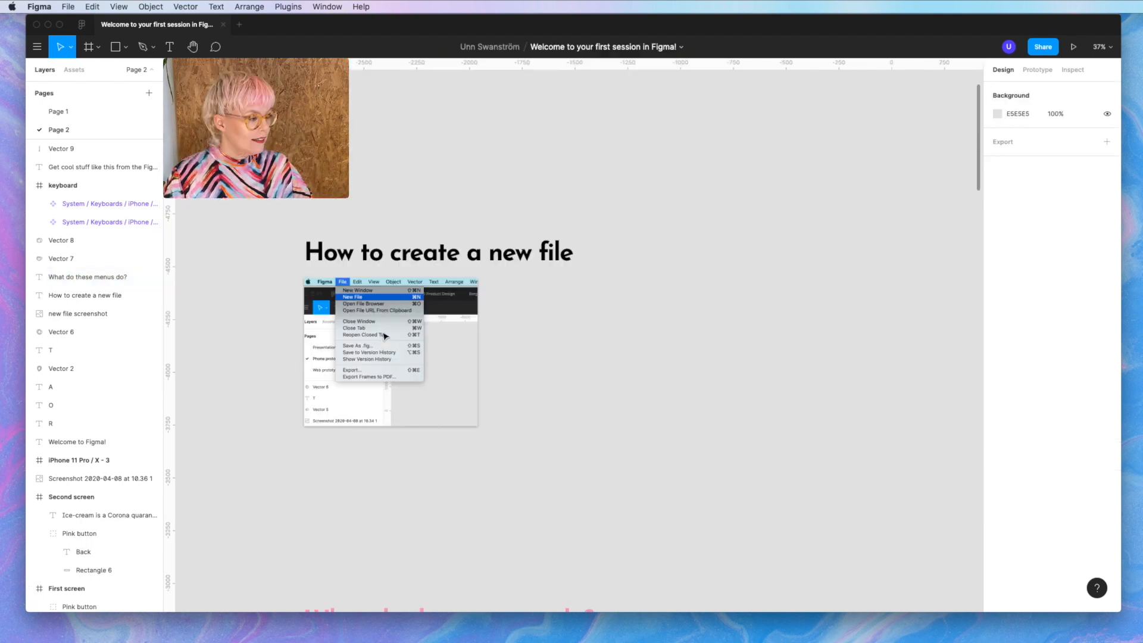
pyautogui.scroll(-3, 394, 390)
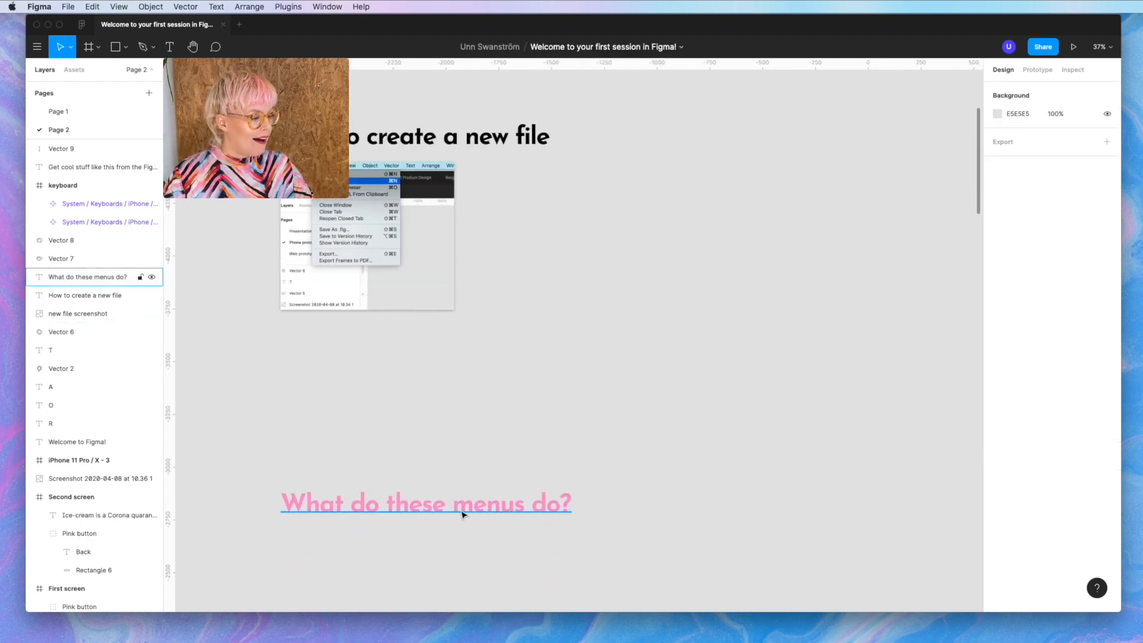
pyautogui.moveTo(462, 514); pyautogui.dragTo(512, 153)
pyautogui.scroll(10, 512, 153)
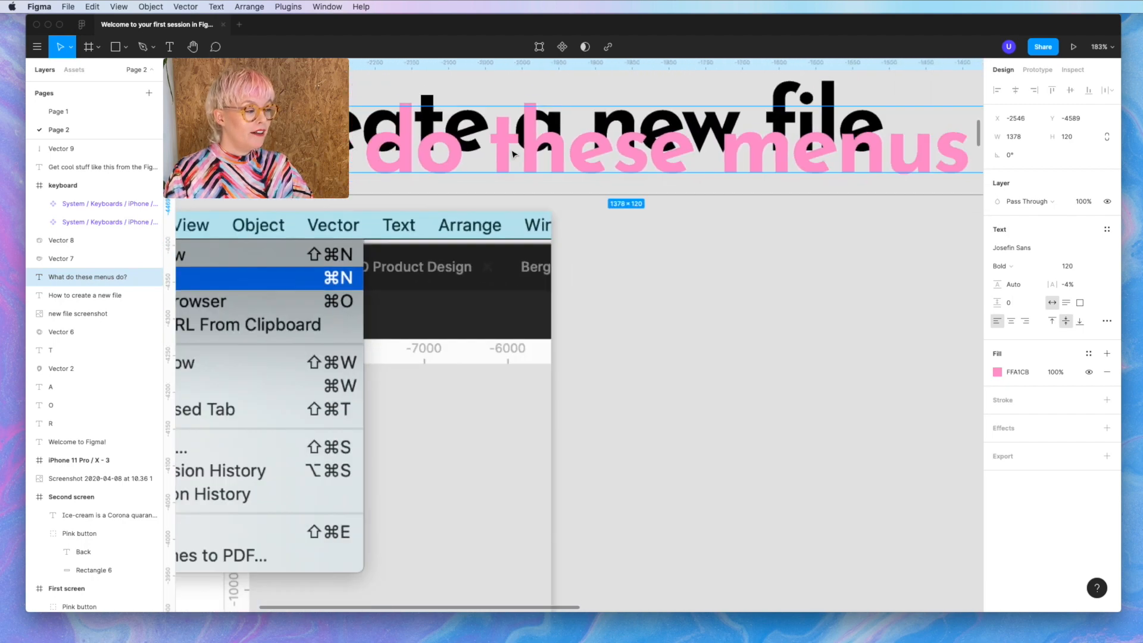
pyautogui.scroll(-6, 513, 154)
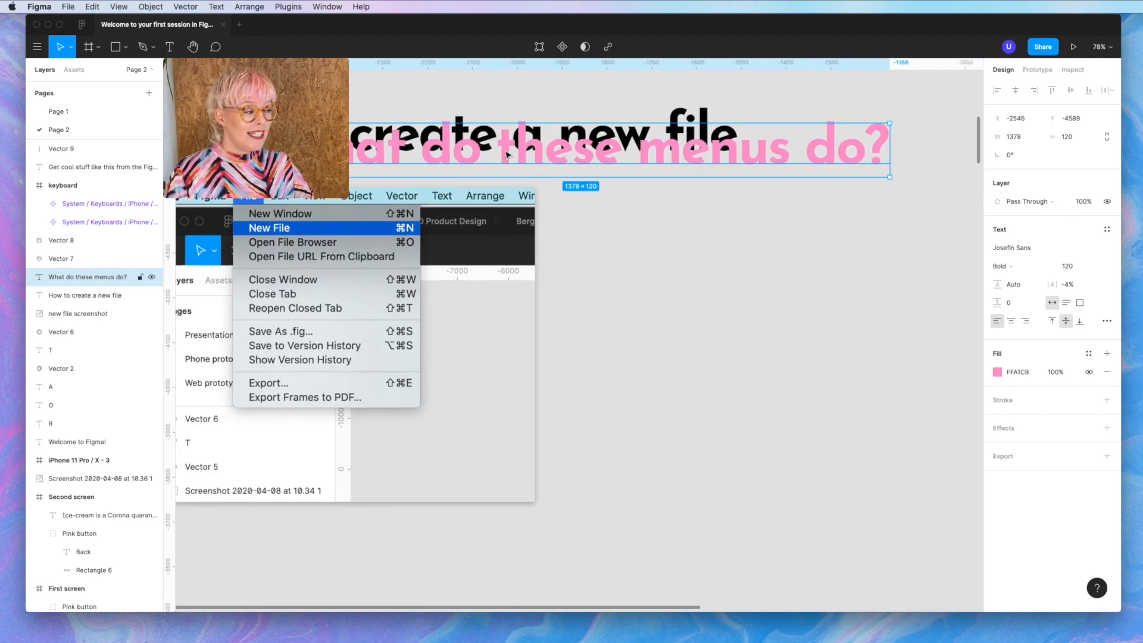
pyautogui.click(112, 295)
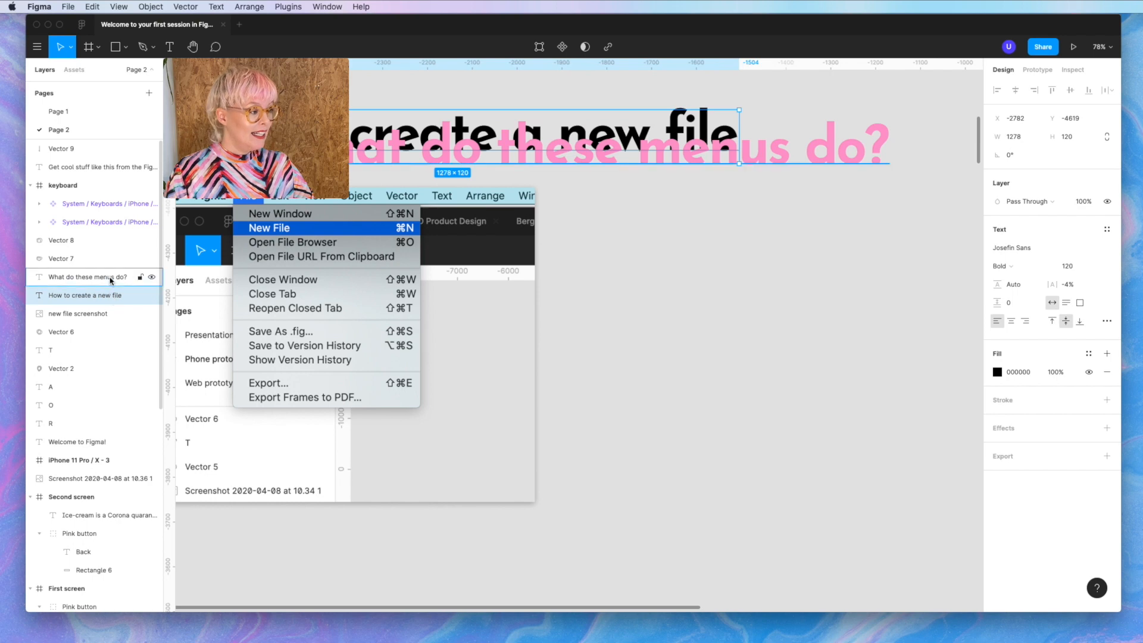
pyautogui.click(111, 278)
pyautogui.moveTo(111, 280); pyautogui.dragTo(110, 310)
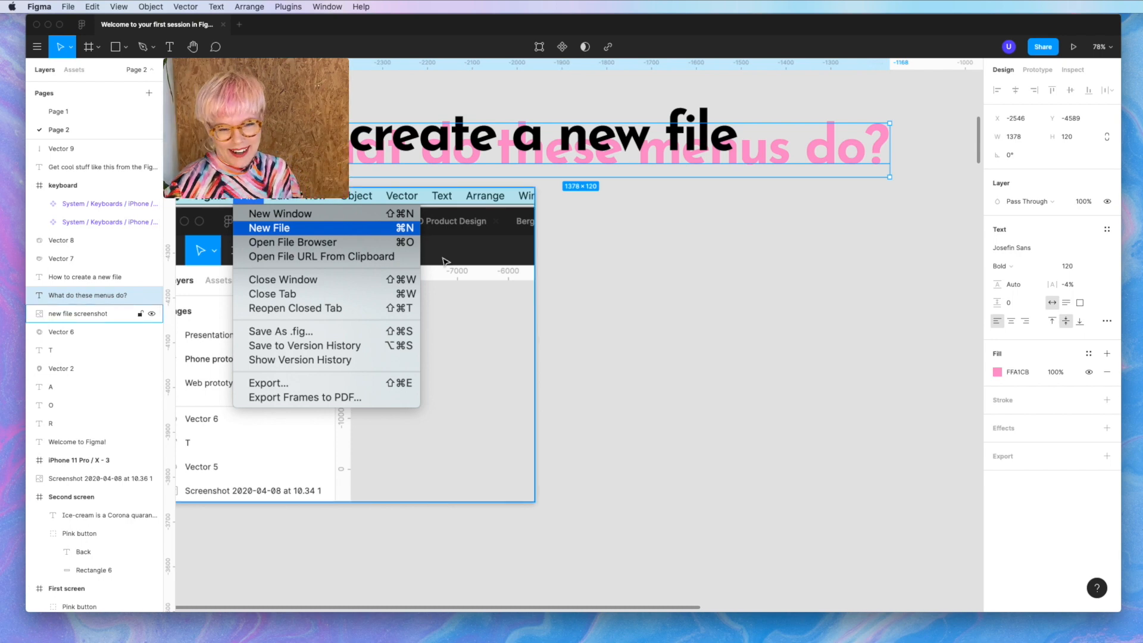
# - Bring the pink heading to the front and place it below the new-file screenshot
pyautogui.rightClick(805, 155)
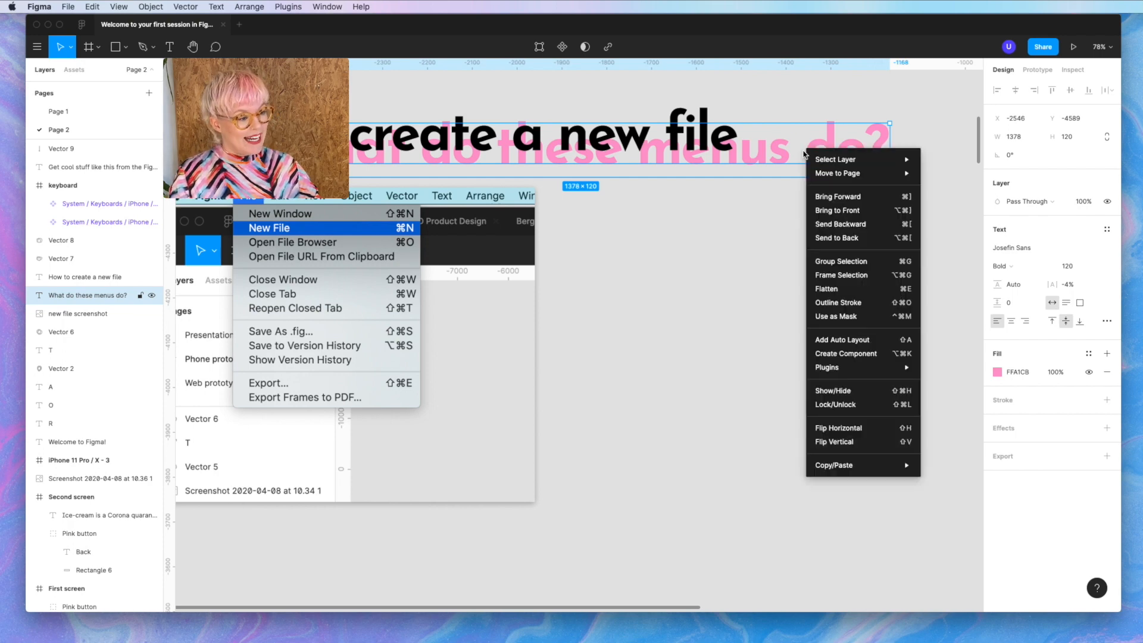
pyautogui.click(834, 210)
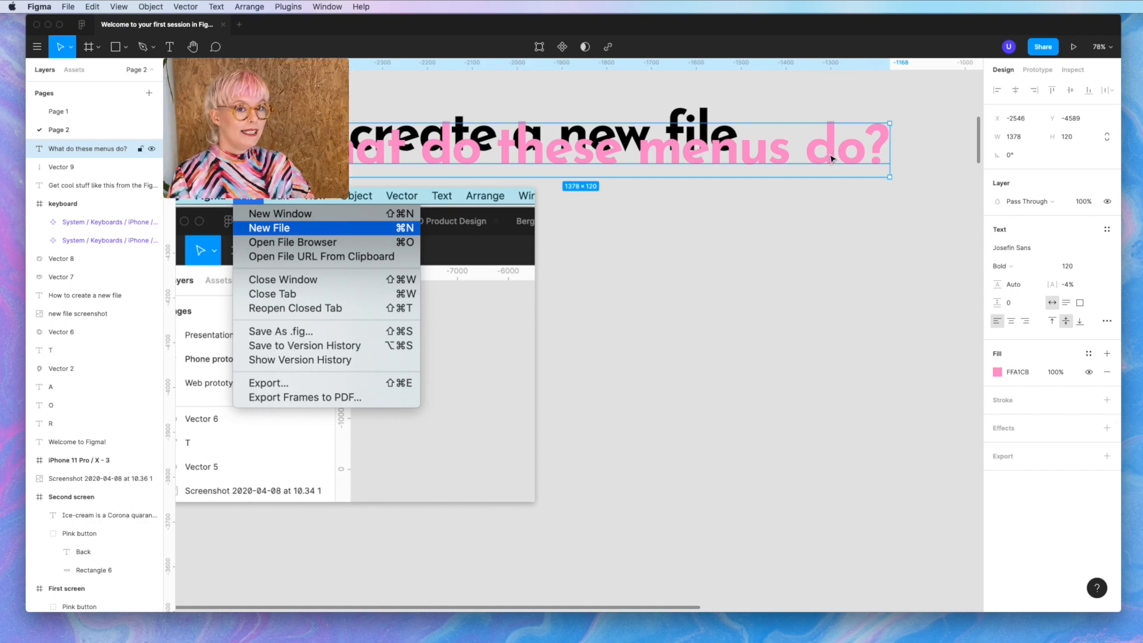
pyautogui.moveTo(831, 158); pyautogui.dragTo(847, 572)
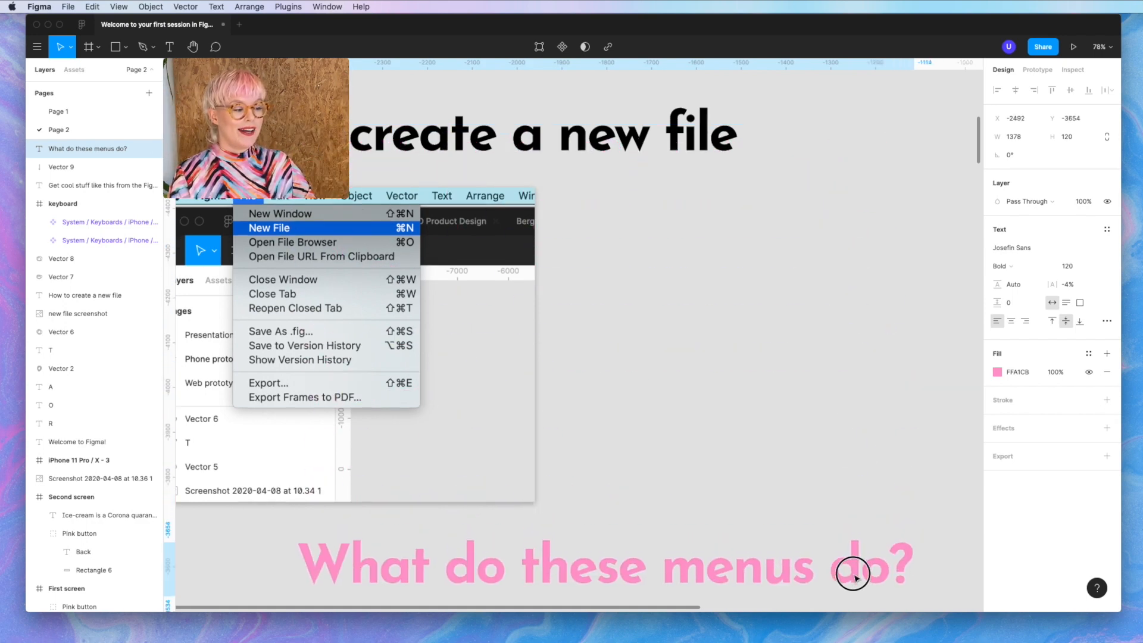
pyautogui.scroll(-5, 854, 579)
pyautogui.scroll(-5, 854, 579)
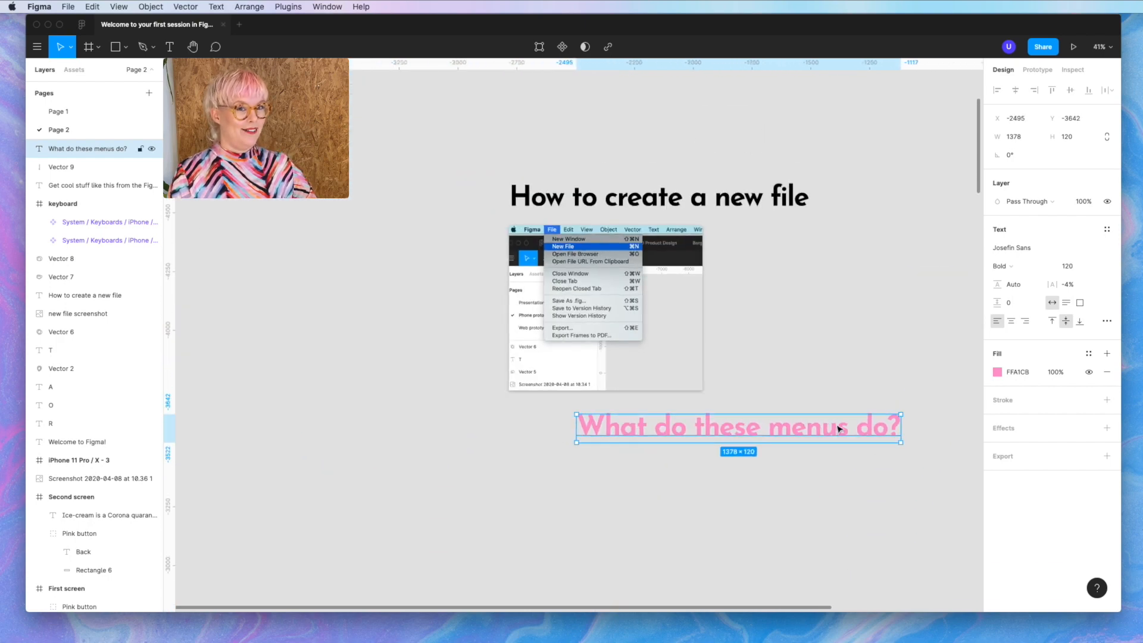
pyautogui.moveTo(841, 426); pyautogui.dragTo(779, 490)
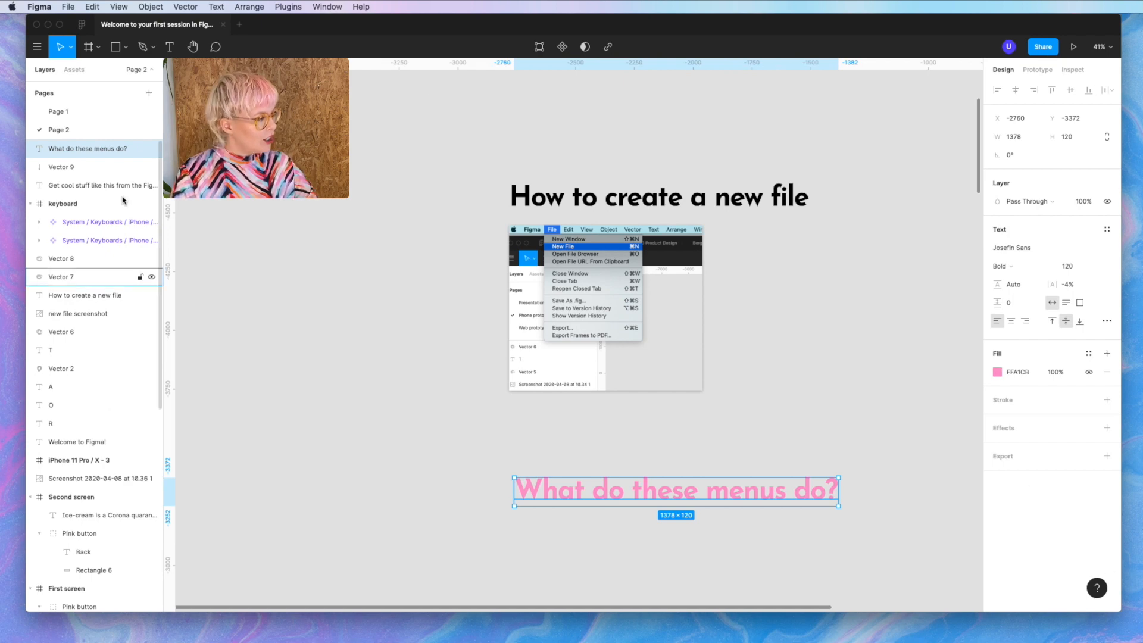
# - Switch to Page 1 and back to Page 2, then scroll to the Artboard section
pyautogui.click(93, 114)
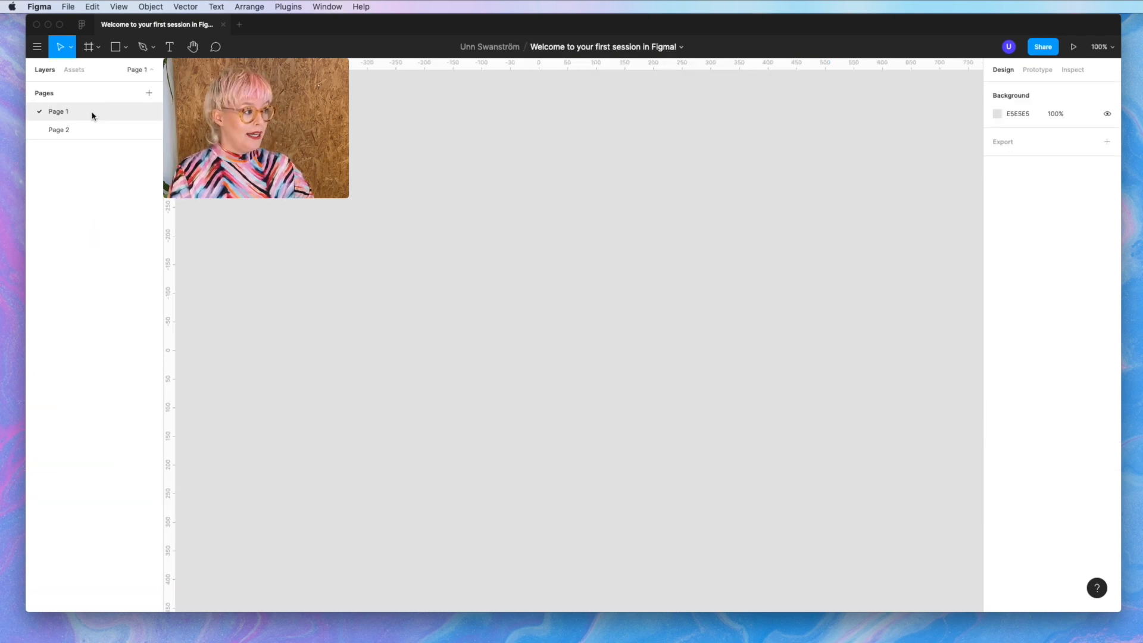
pyautogui.click(84, 130)
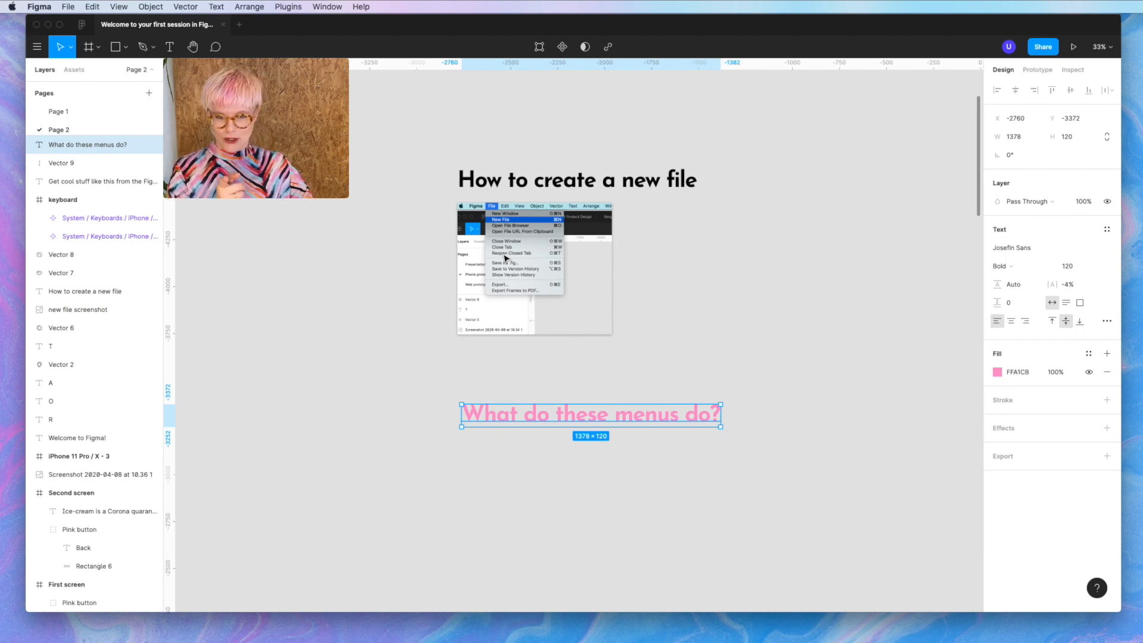
pyautogui.scroll(-10, 652, 398)
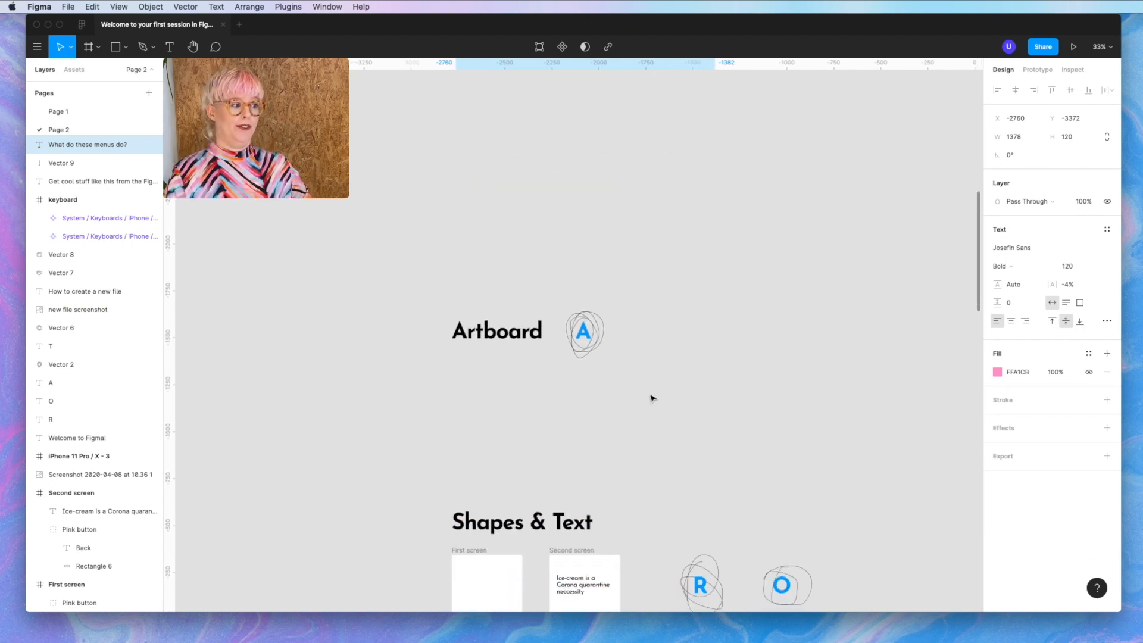
pyautogui.scroll(5, 652, 398)
pyautogui.hscroll(-5, 652, 398)
pyautogui.scroll(-1, 652, 397)
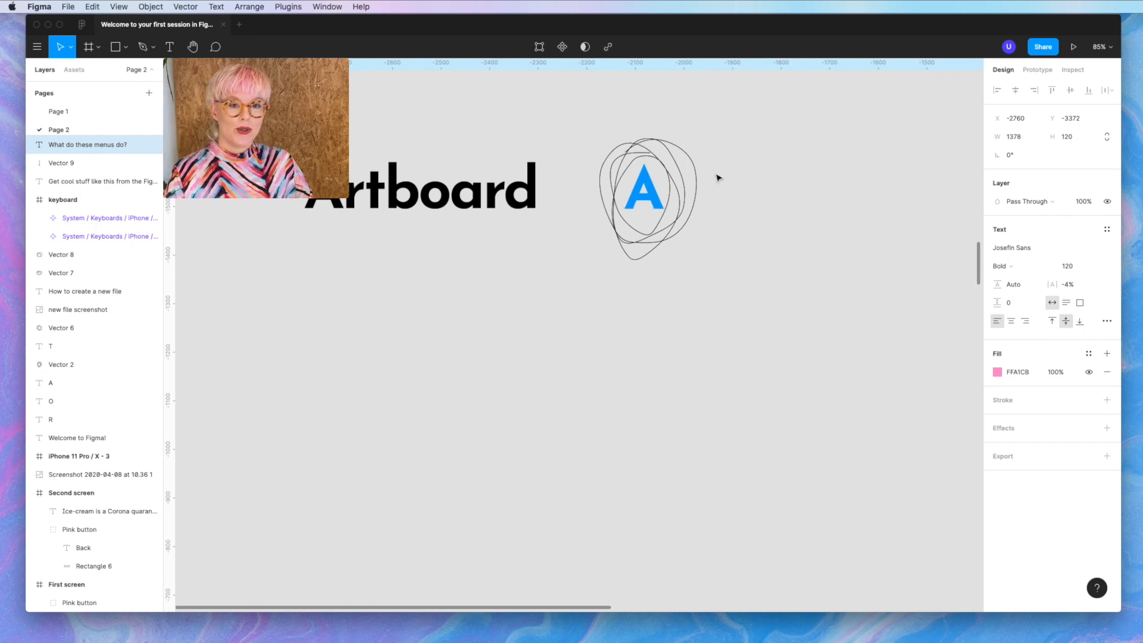
# - Add a Google Pixel 2 sized frame to the canvas
pyautogui.press('f')
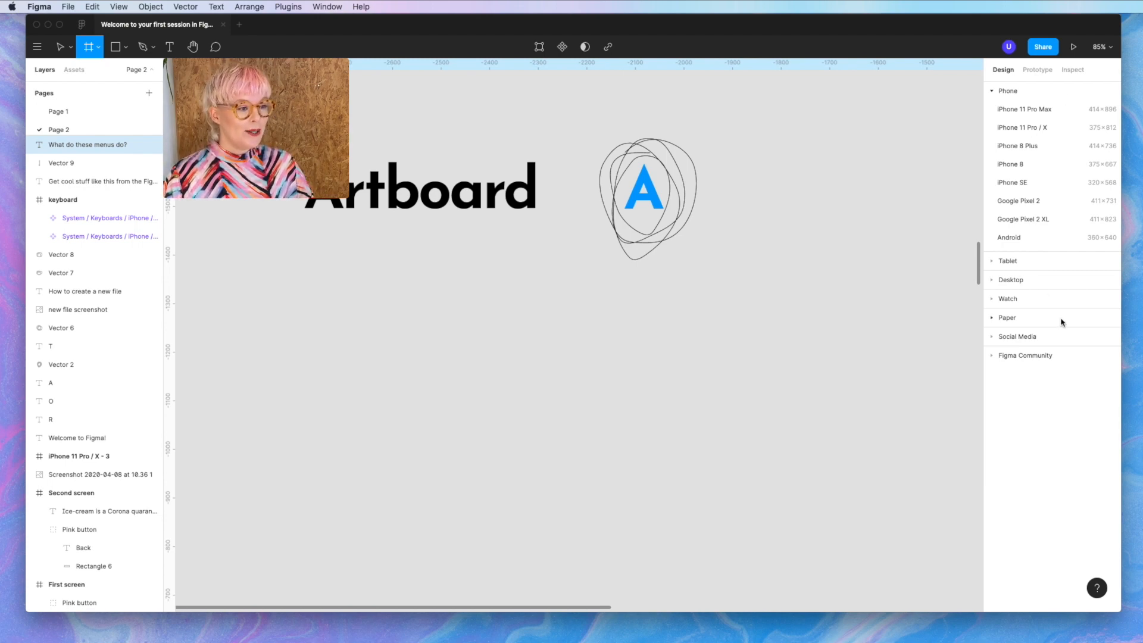
pyautogui.click(1046, 200)
pyautogui.moveTo(829, 193); pyautogui.dragTo(411, 303)
pyautogui.scroll(-3, 411, 303)
pyautogui.scroll(1, 414, 305)
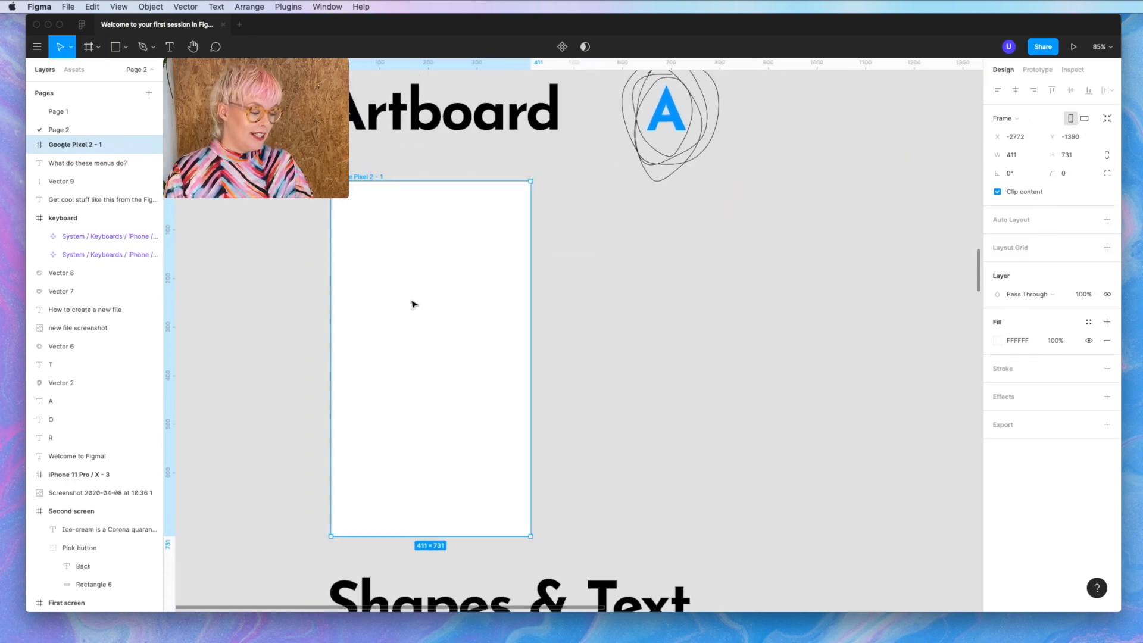
# - Add an iPhone 11 Pro / X frame and place it beside the Pixel frame
pyautogui.press('f')
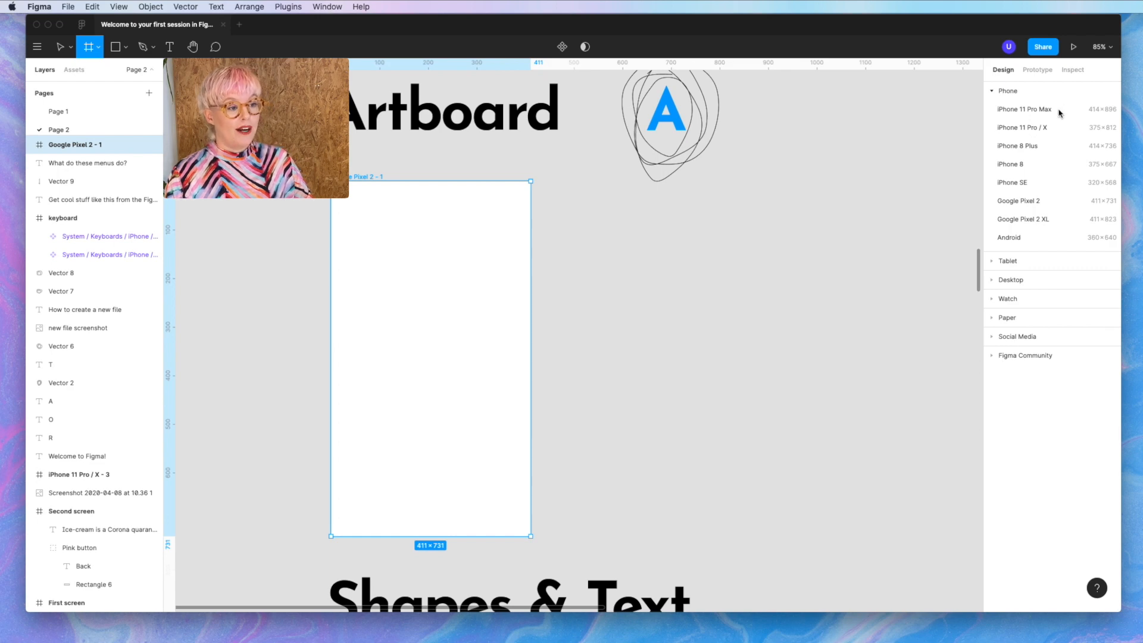
pyautogui.click(1046, 128)
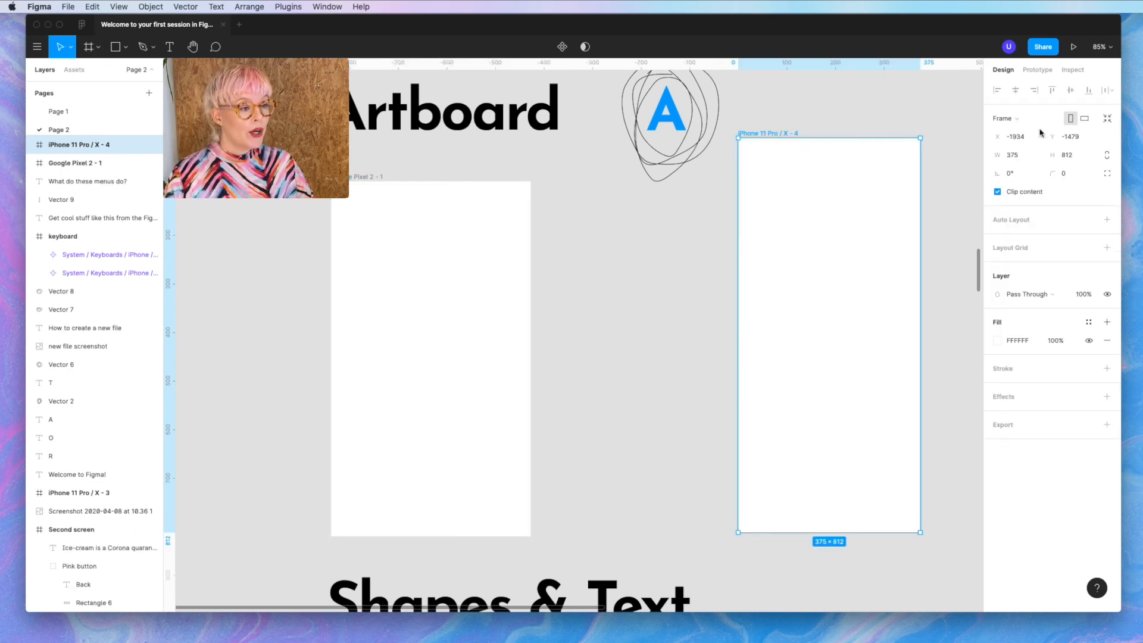
pyautogui.moveTo(814, 267); pyautogui.dragTo(648, 280)
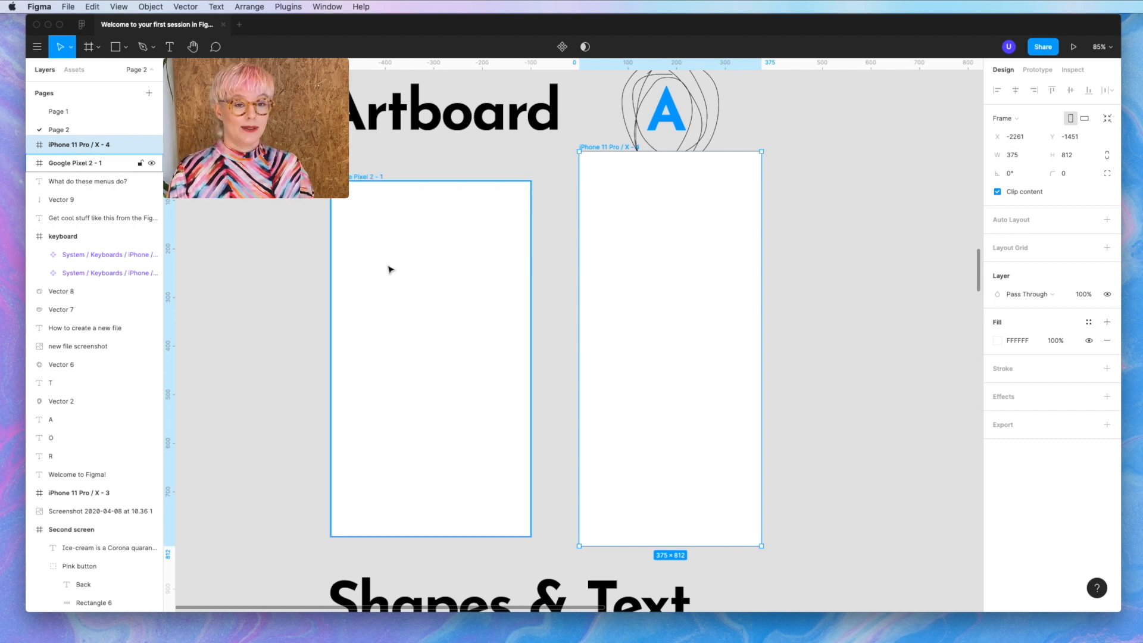
pyautogui.hscroll(2, 714, 230)
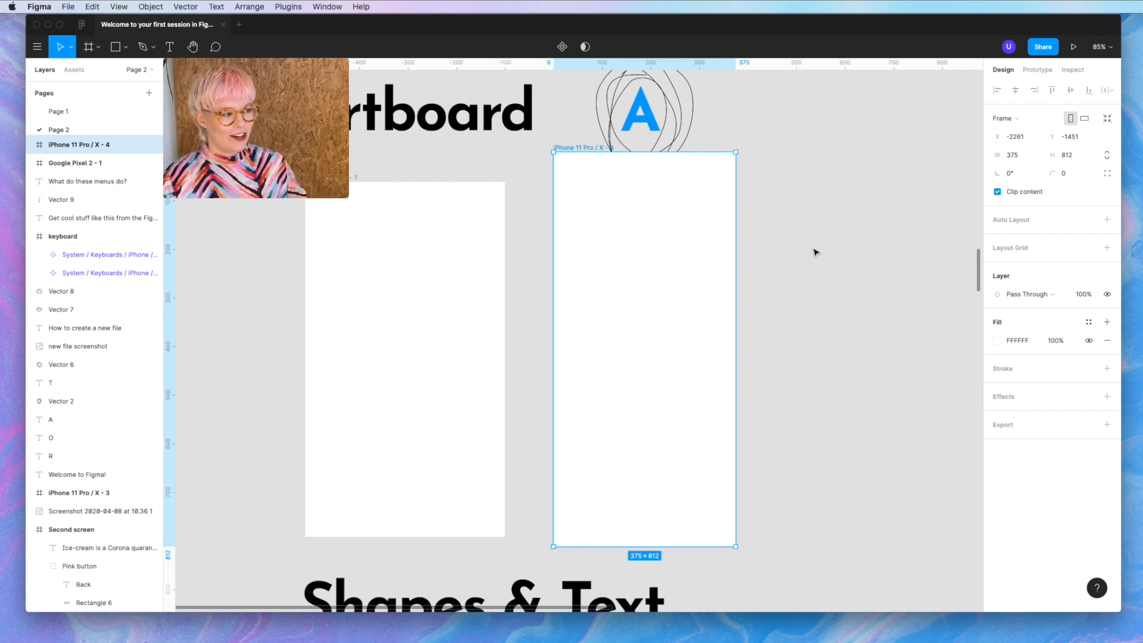
pyautogui.click(815, 252)
pyautogui.hscroll(3, 821, 255)
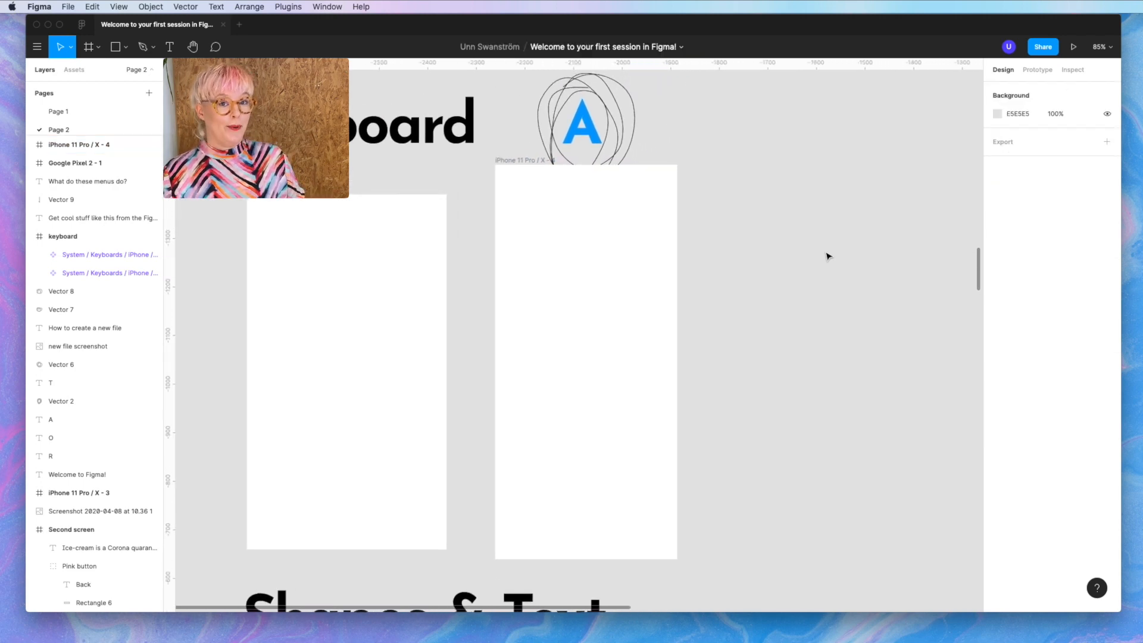
# - Add a MacBook Pro frame from the desktop presets
pyautogui.press('f')
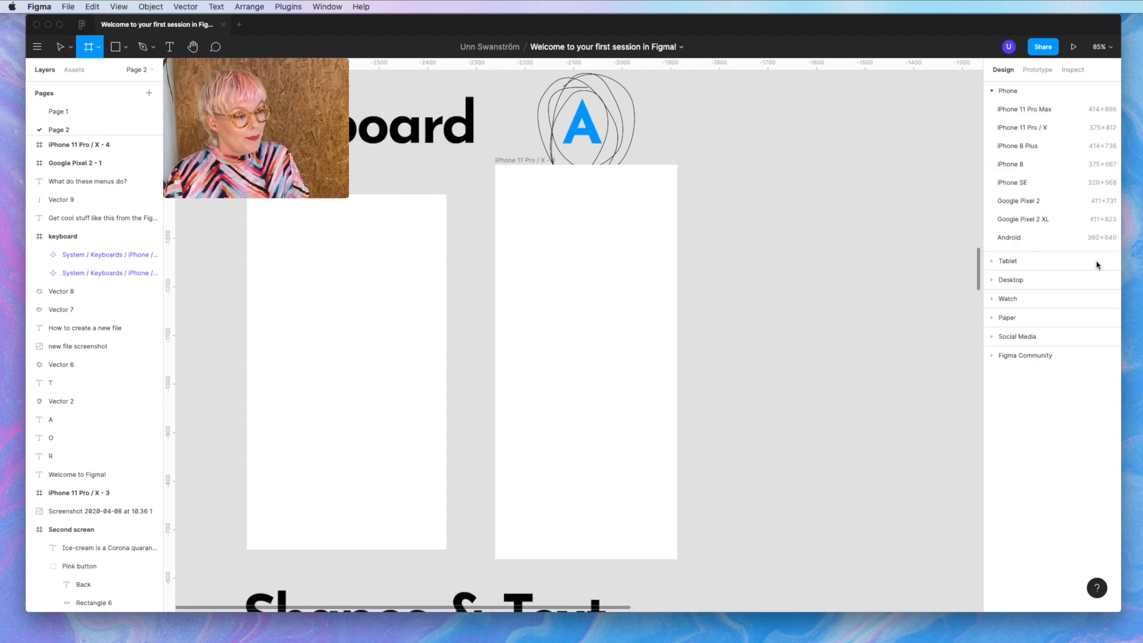
pyautogui.click(1018, 281)
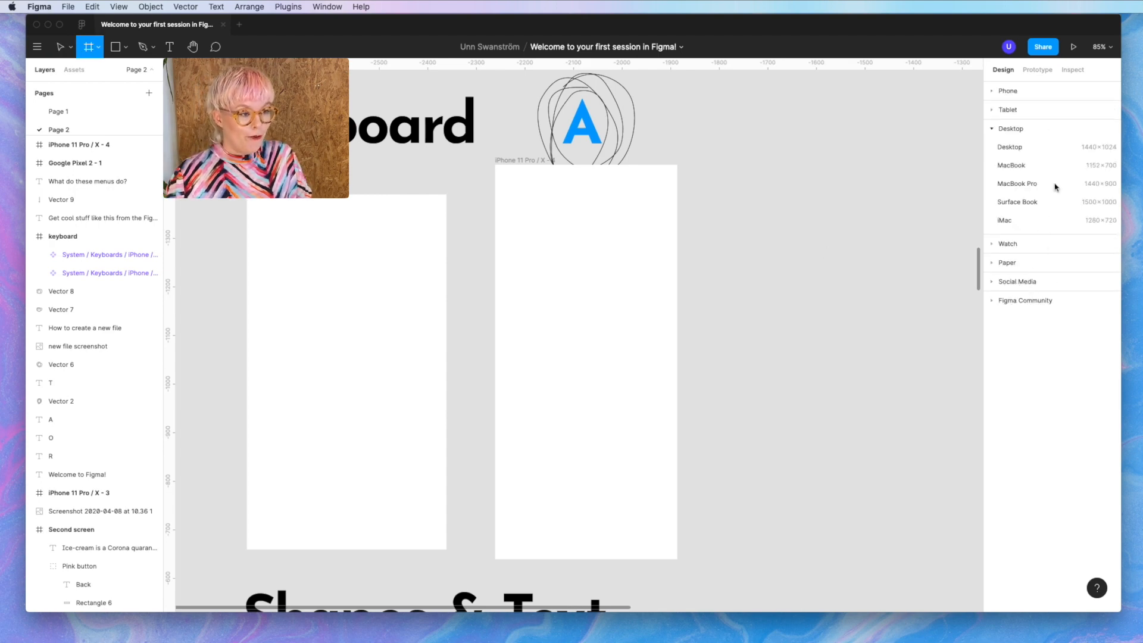
pyautogui.click(1033, 183)
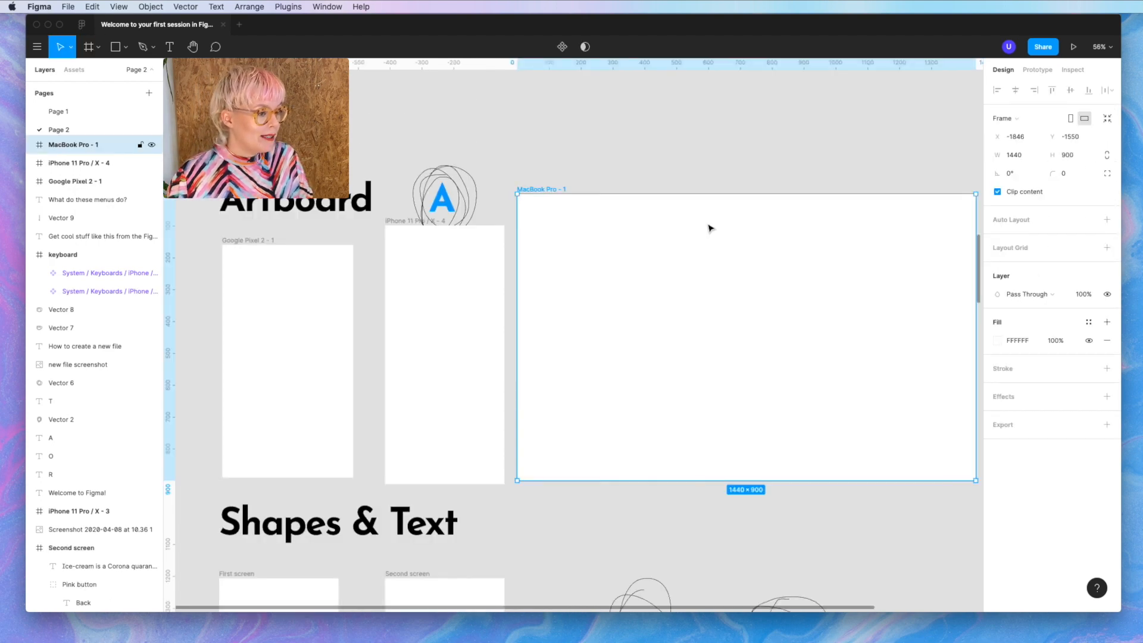
pyautogui.hscroll(4, 709, 228)
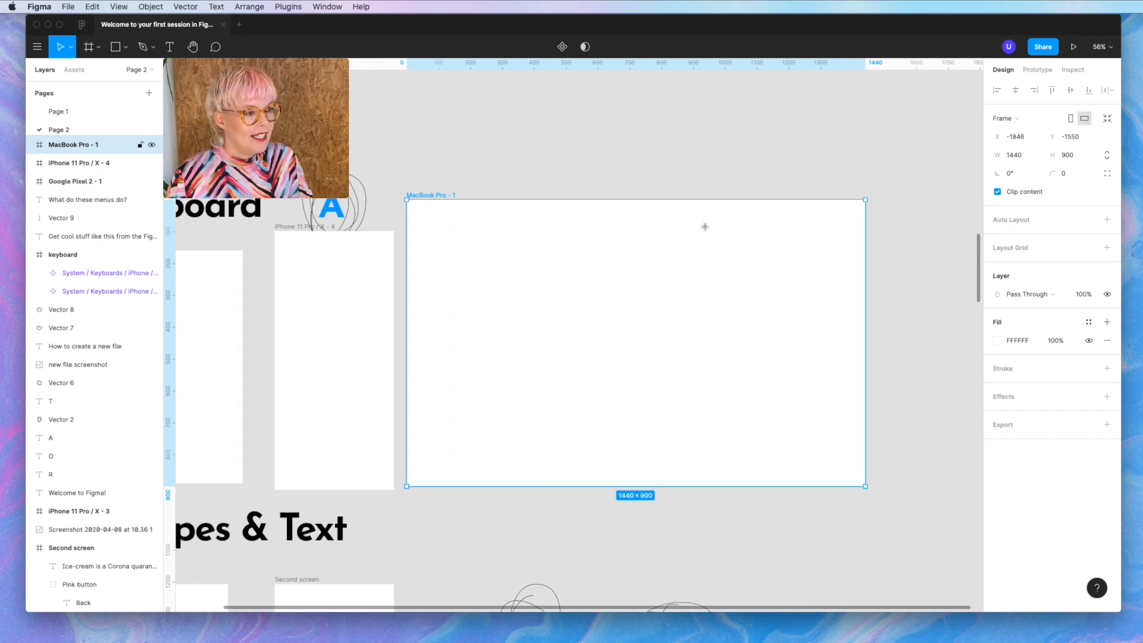
# - Add an iPad Pro 12.9" frame, nudge it down, and toggle landscape then back to portrait
pyautogui.press('f')
pyautogui.click(1007, 111)
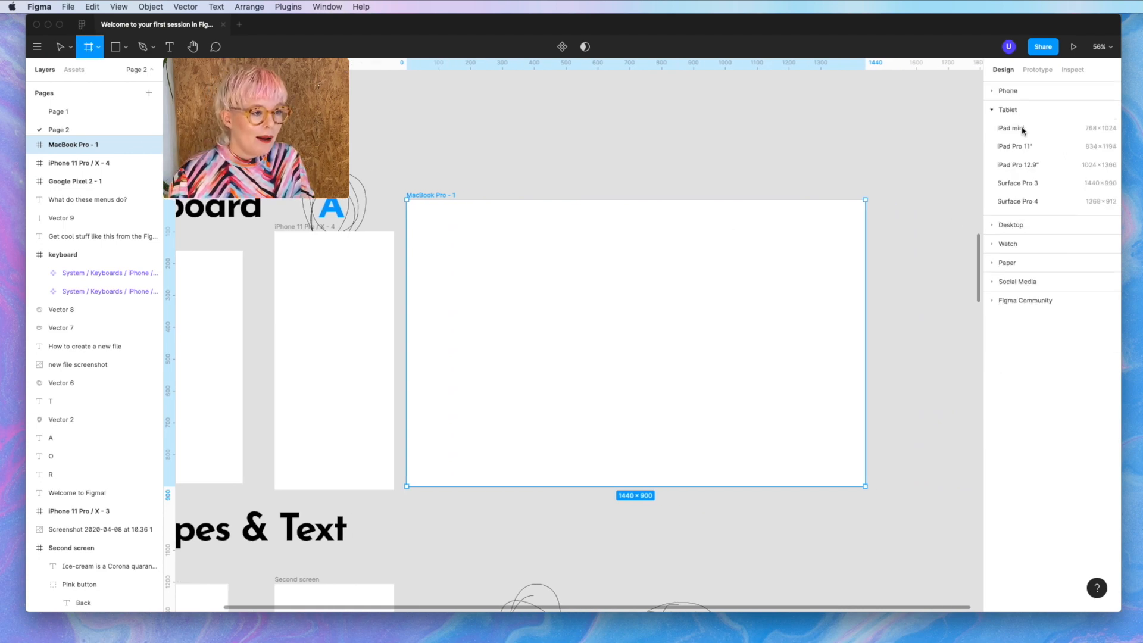
pyautogui.click(1031, 166)
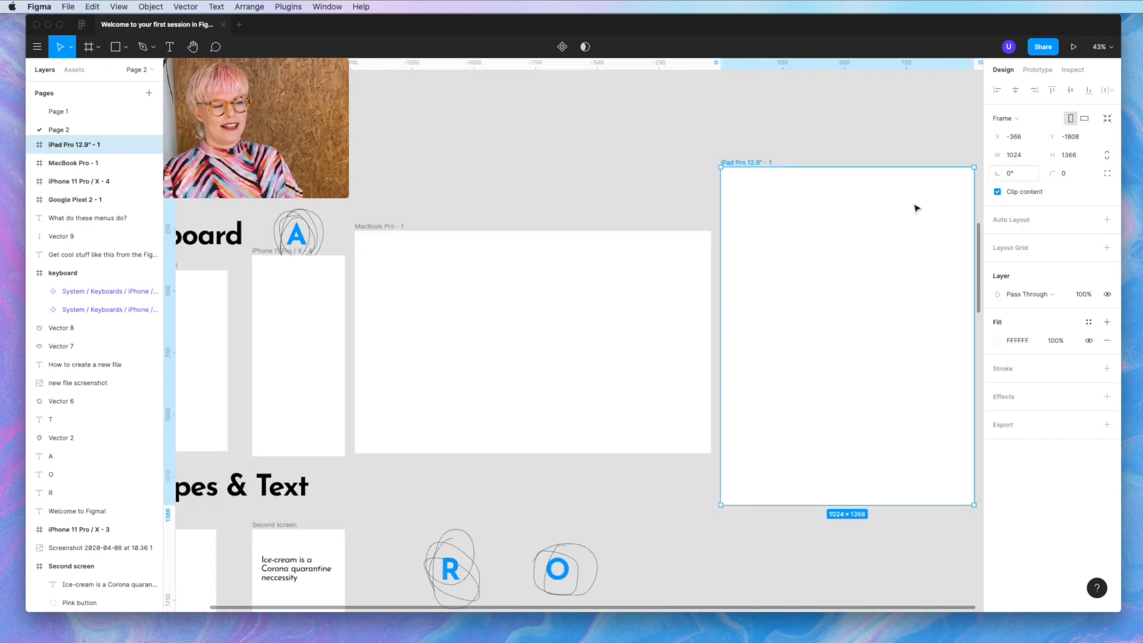
pyautogui.click(865, 213)
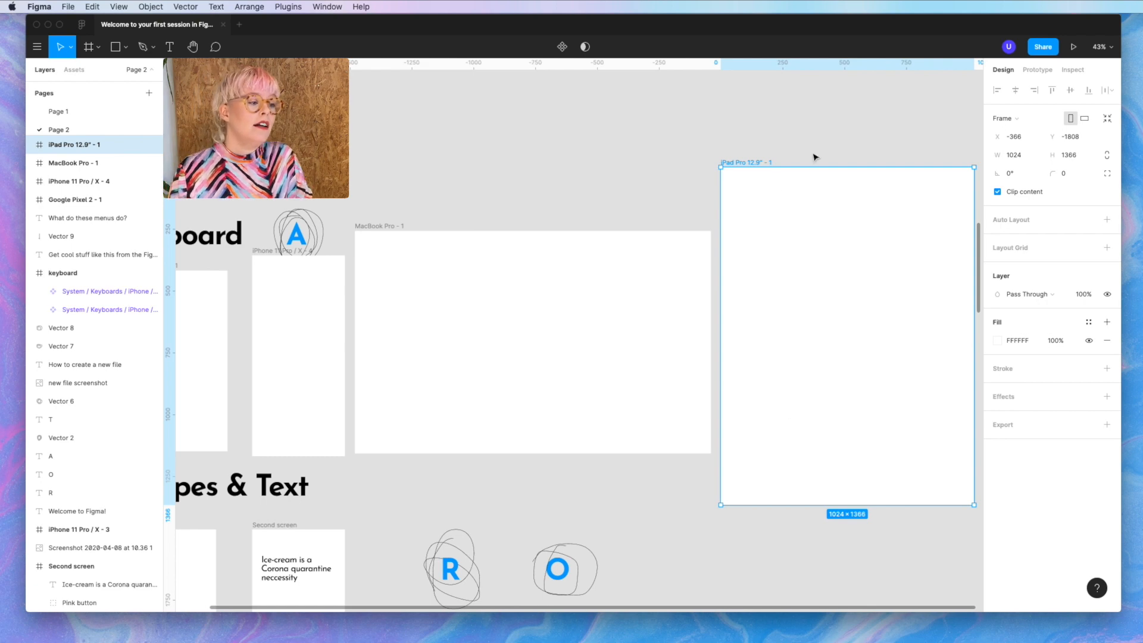
pyautogui.hscroll(6, 370, 324)
pyautogui.hscroll(-2, 369, 324)
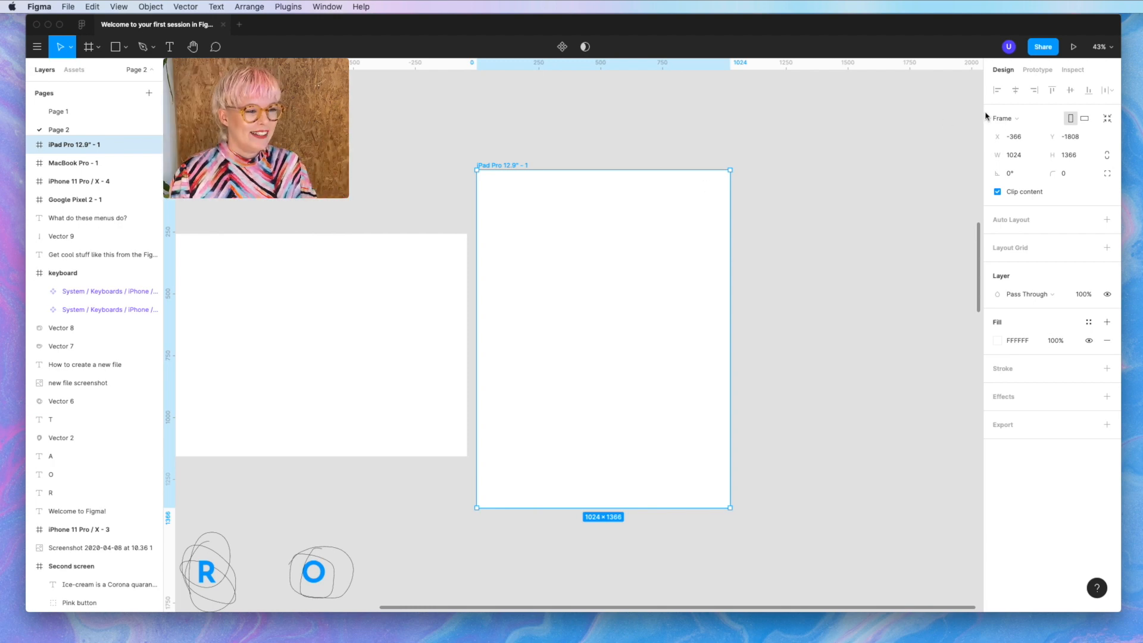
pyautogui.click(1085, 118)
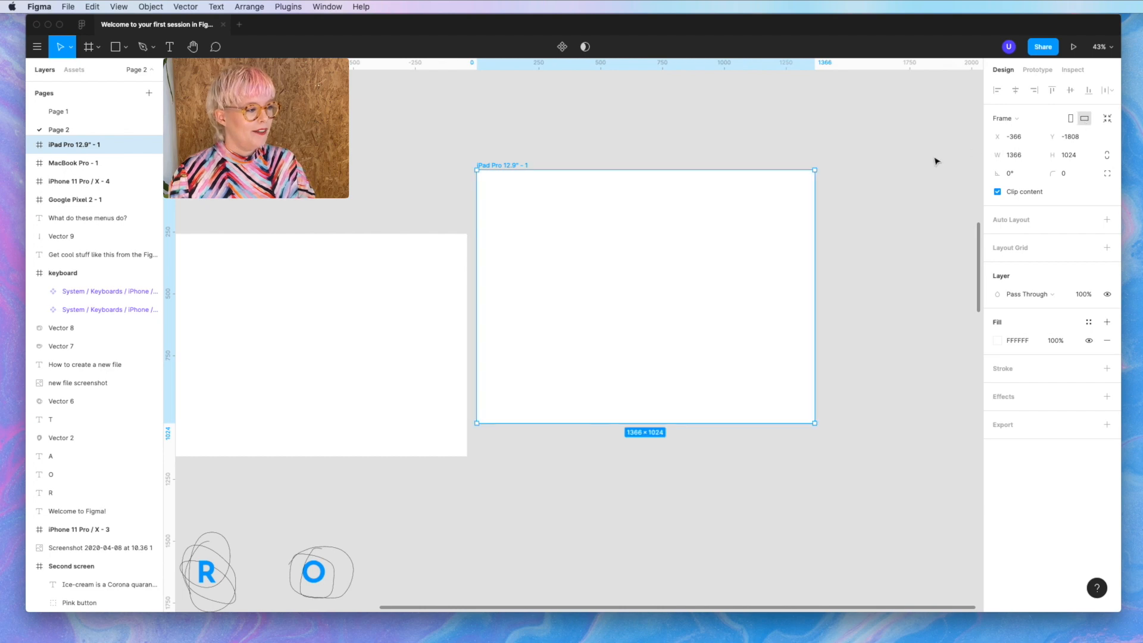
pyautogui.moveTo(656, 320); pyautogui.dragTo(664, 345)
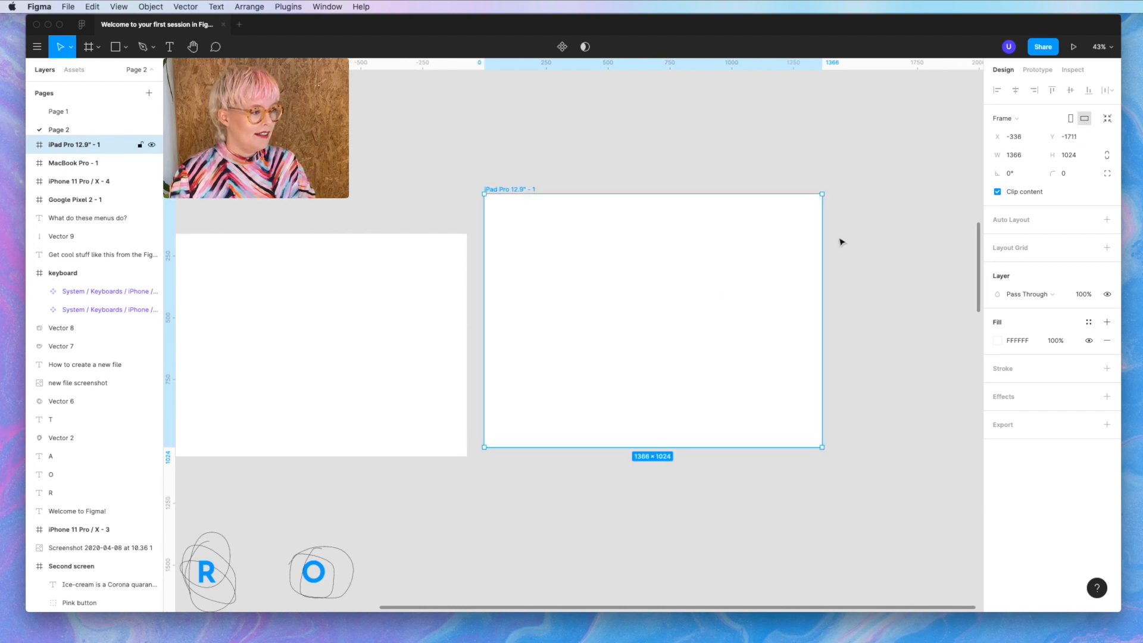
pyautogui.click(1071, 119)
pyautogui.hscroll(-1, 685, 524)
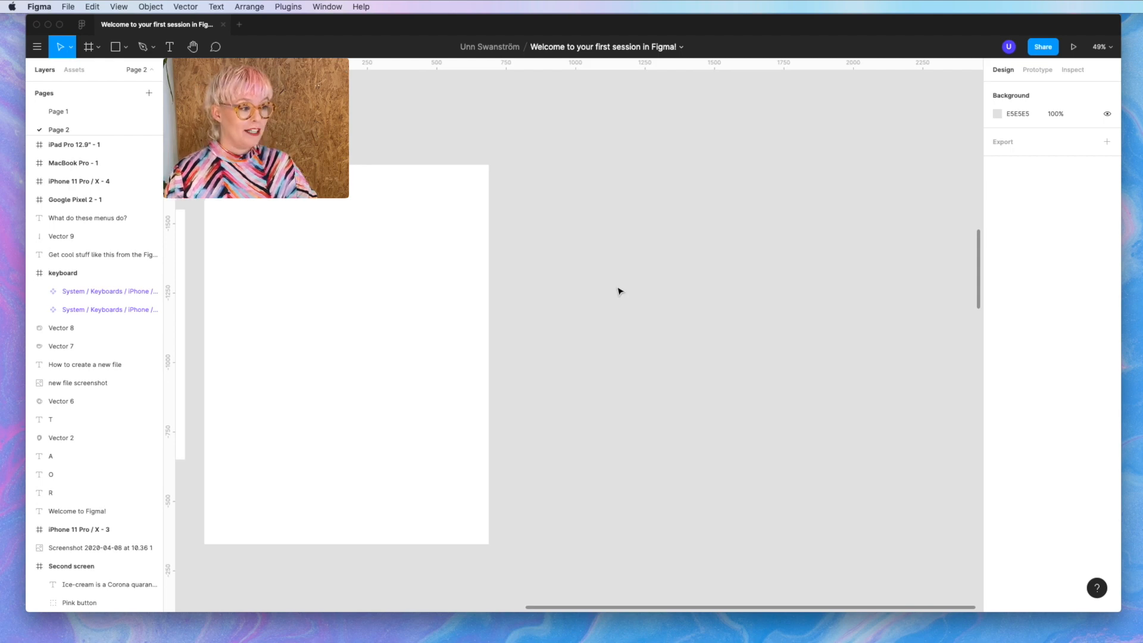
# - Draw two free-sized custom frames on the canvas, the second 405×372
pyautogui.press('f')
pyautogui.moveTo(564, 217); pyautogui.dragTo(661, 393)
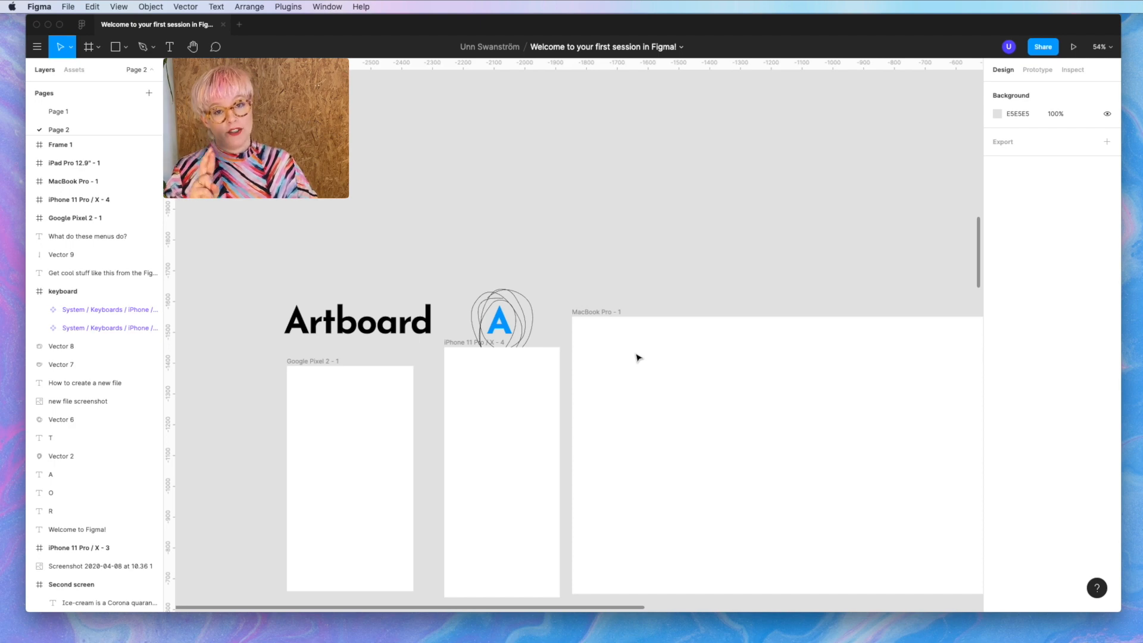
pyautogui.press('f')
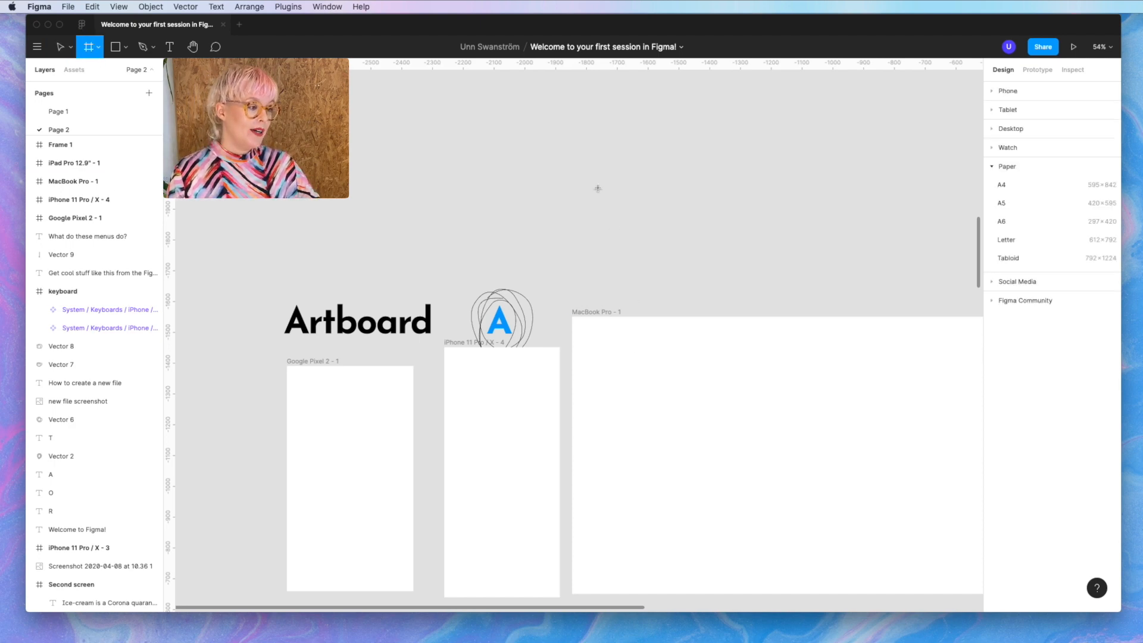
pyautogui.moveTo(572, 152); pyautogui.dragTo(697, 266)
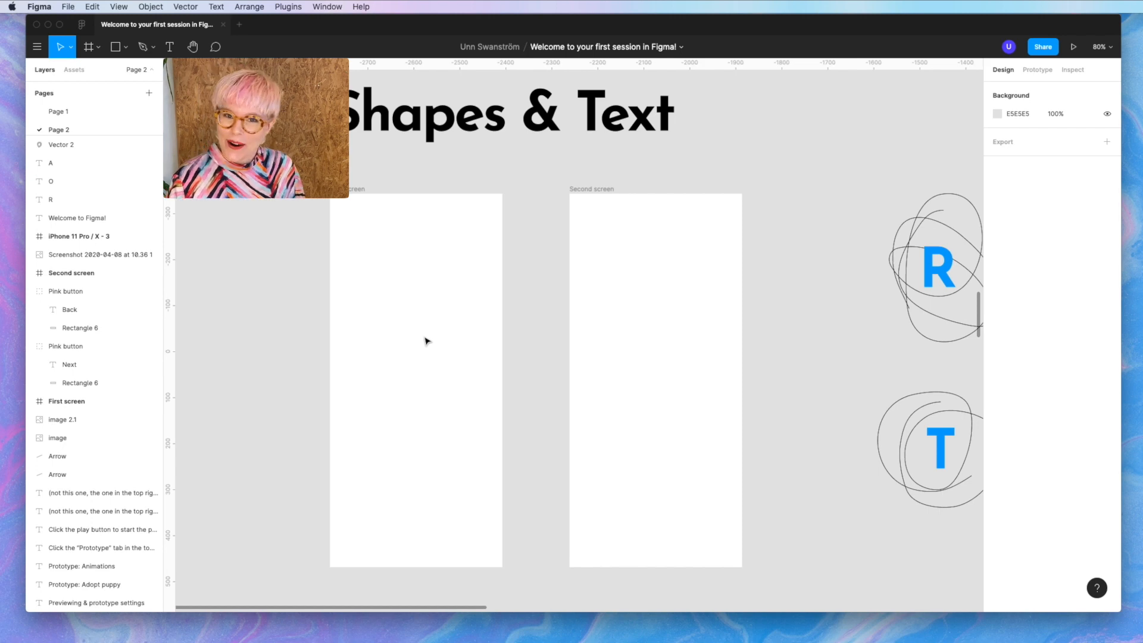
# - Open First screen's name for editing, keep it unchanged, deselect, and switch to the Rectangle tool
pyautogui.click(350, 196)
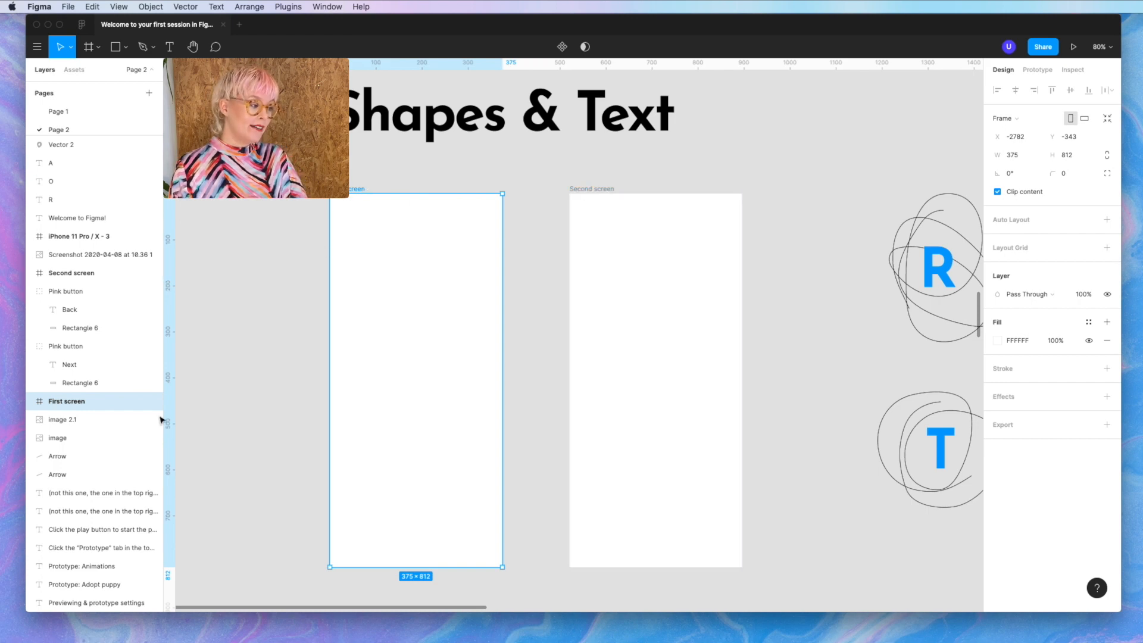
pyautogui.doubleClick(78, 402)
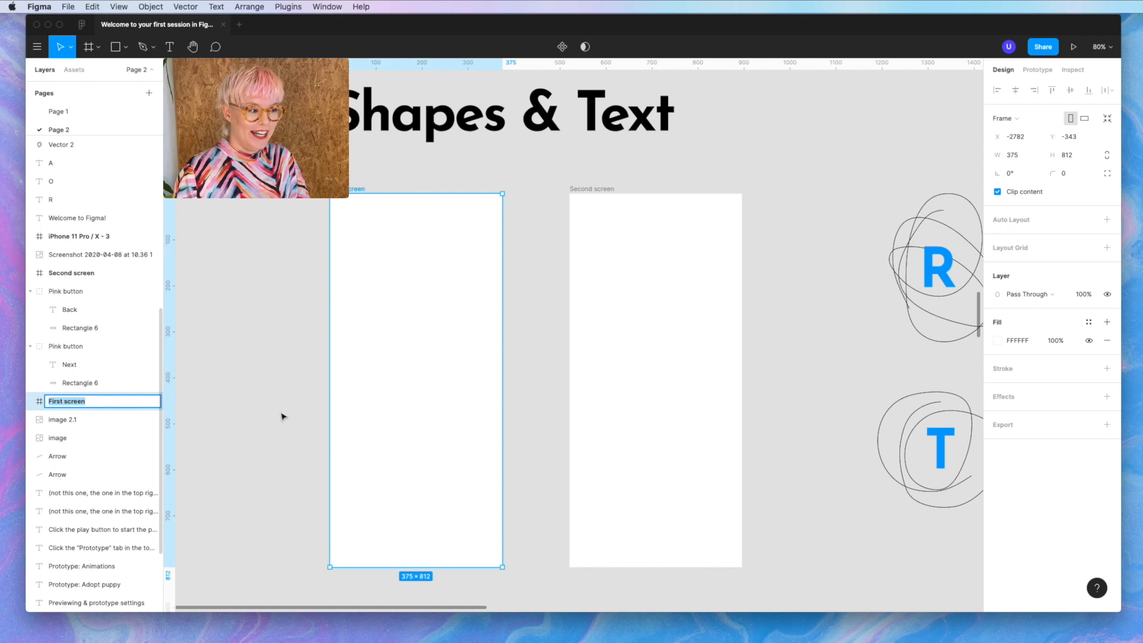
pyautogui.click(435, 429)
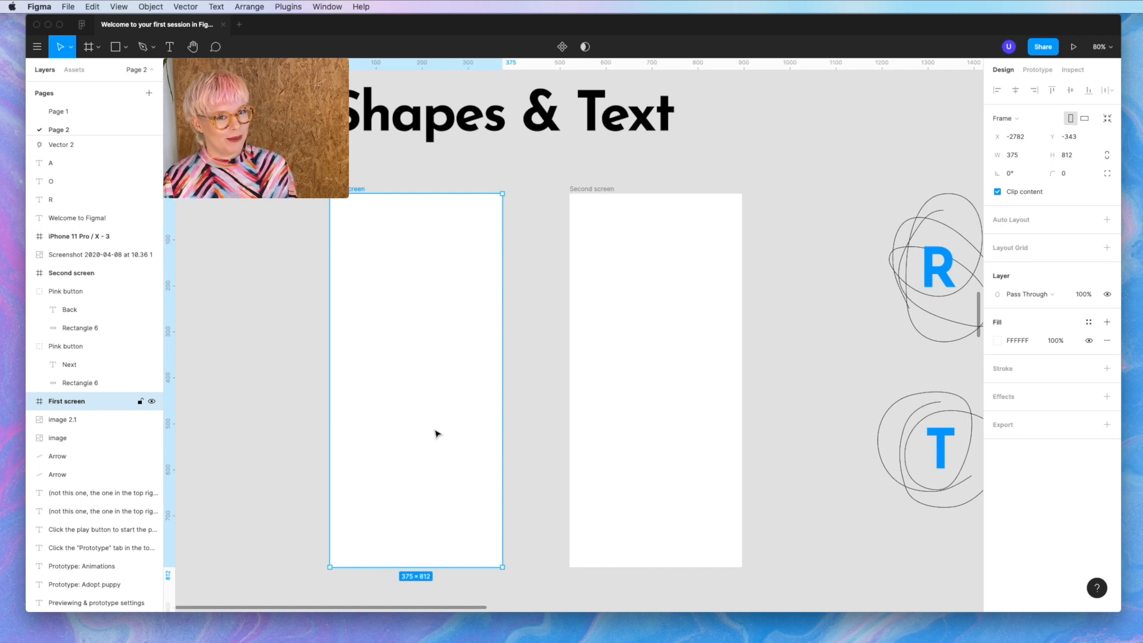
pyautogui.click(512, 355)
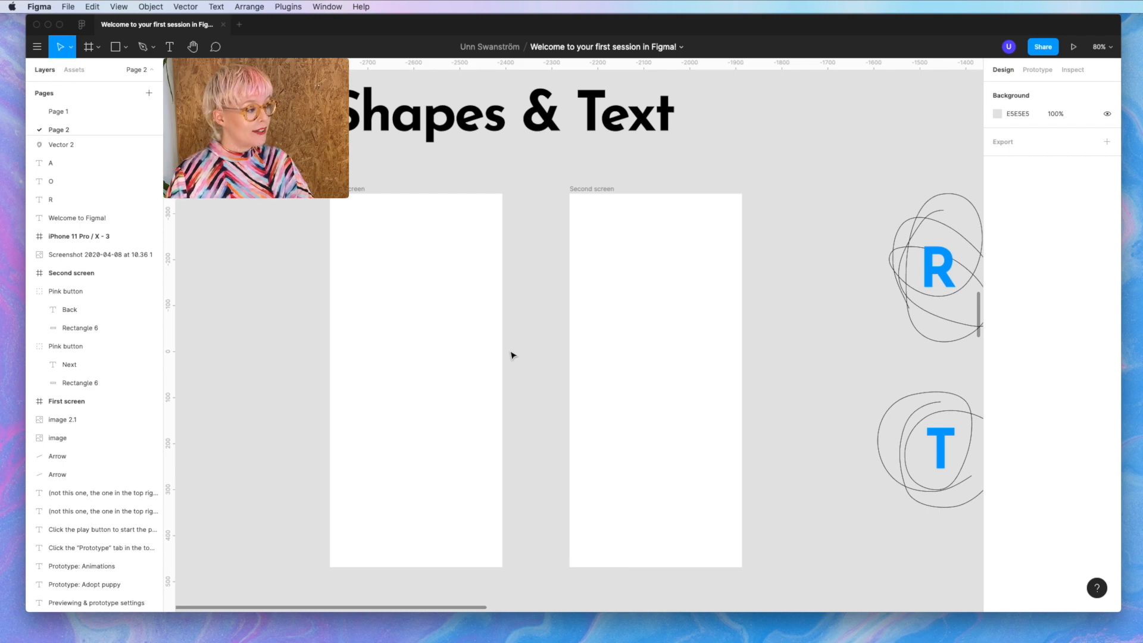
pyautogui.press('r')
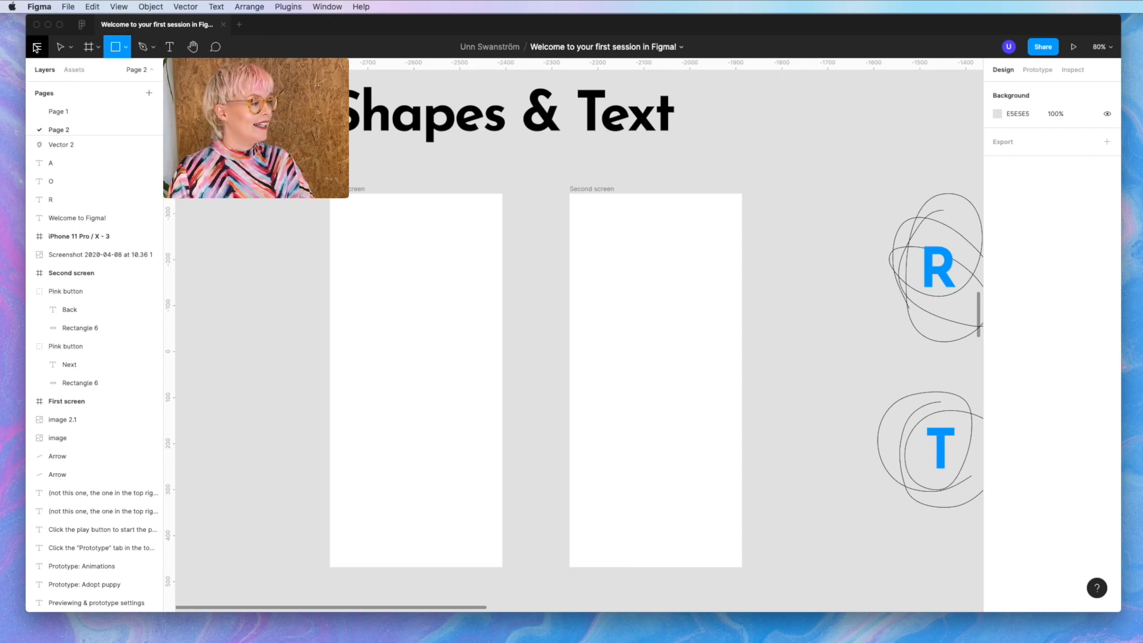
# - Draw a grey 318×159 rectangle in First screen and position it at X 28, Y 53
pyautogui.click(125, 46)
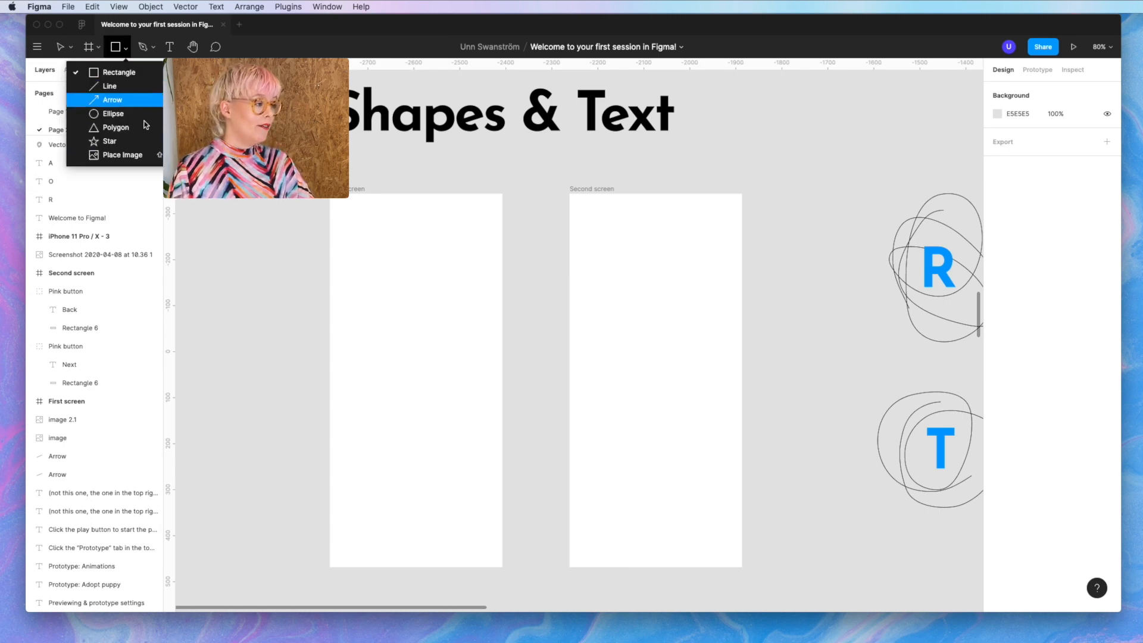
pyautogui.click(116, 72)
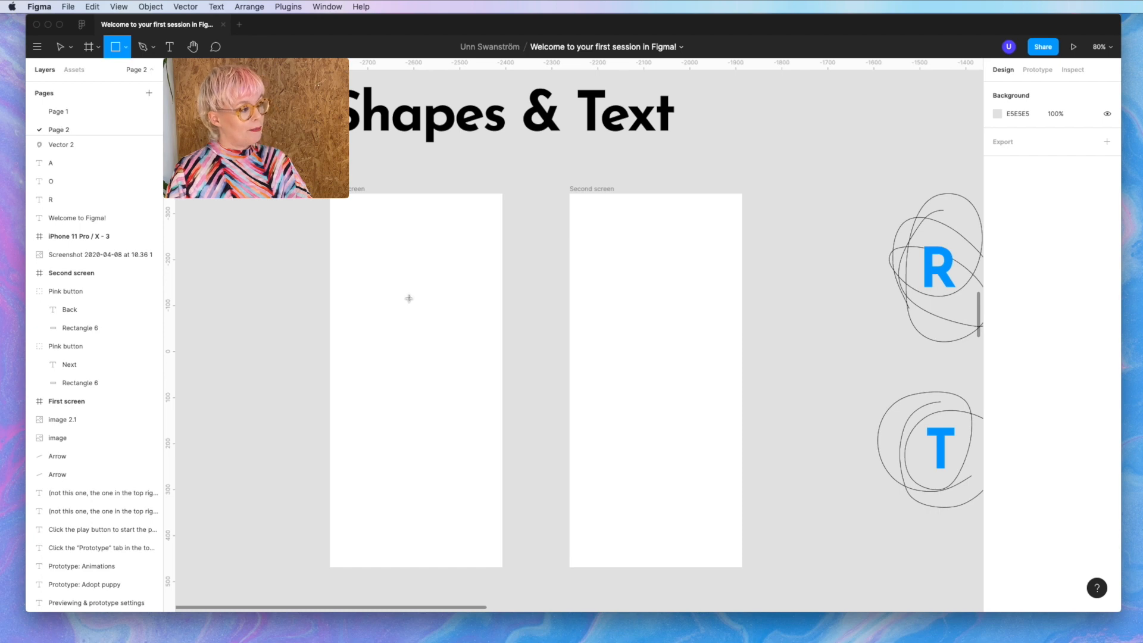
pyautogui.moveTo(344, 246); pyautogui.dragTo(493, 318)
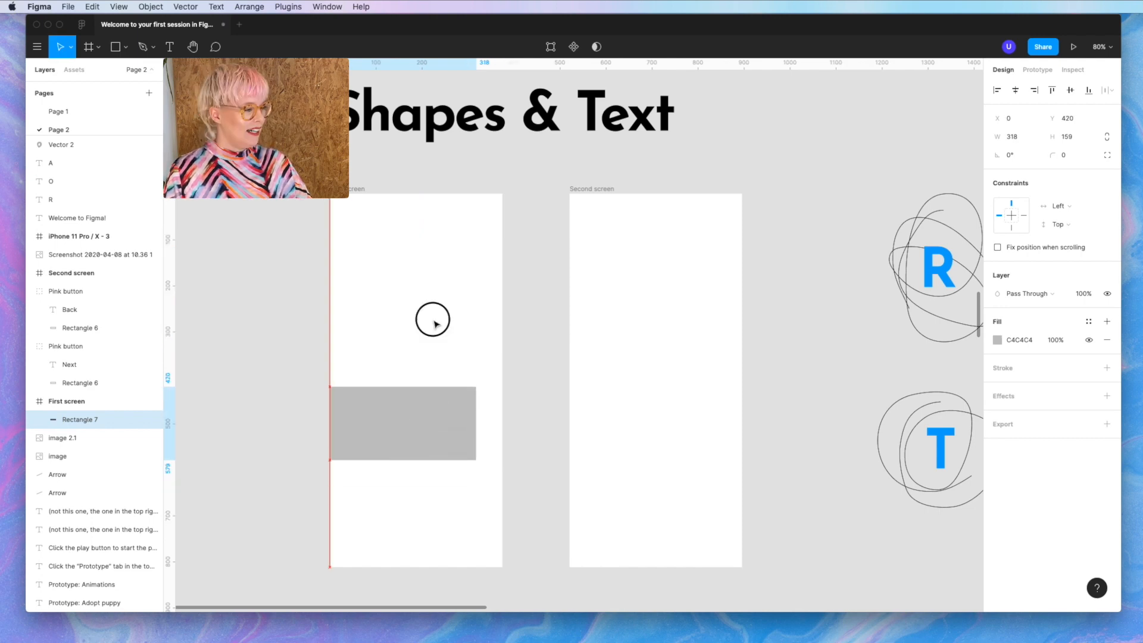
pyautogui.moveTo(433, 324); pyautogui.dragTo(443, 257)
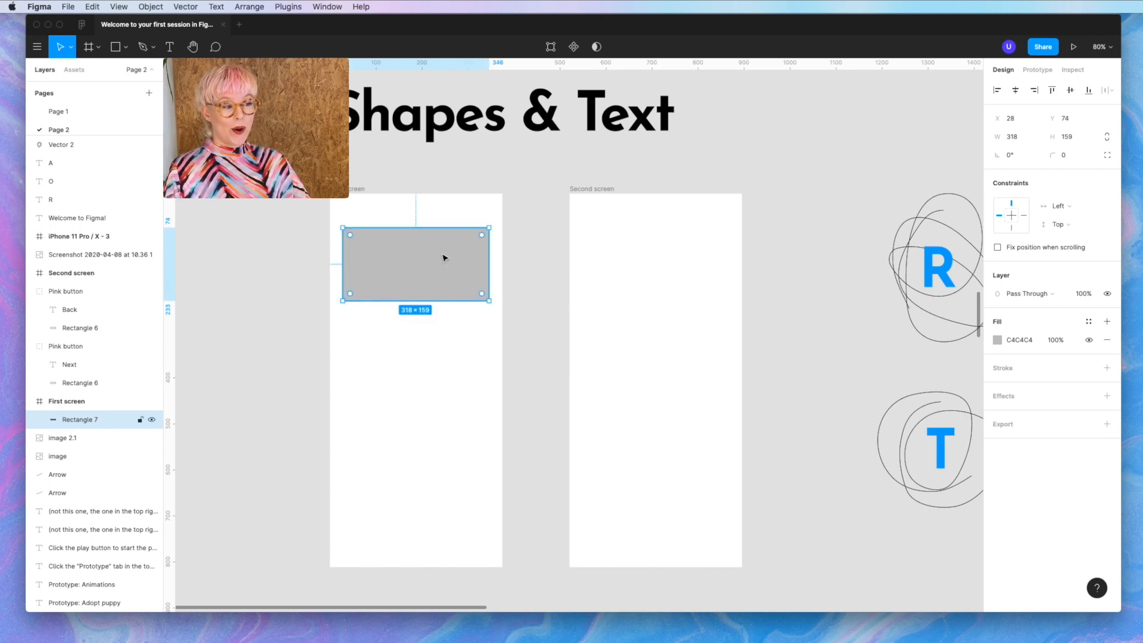
pyautogui.scroll(4, 444, 258)
pyautogui.scroll(-4, 444, 258)
pyautogui.hscroll(-4, 444, 258)
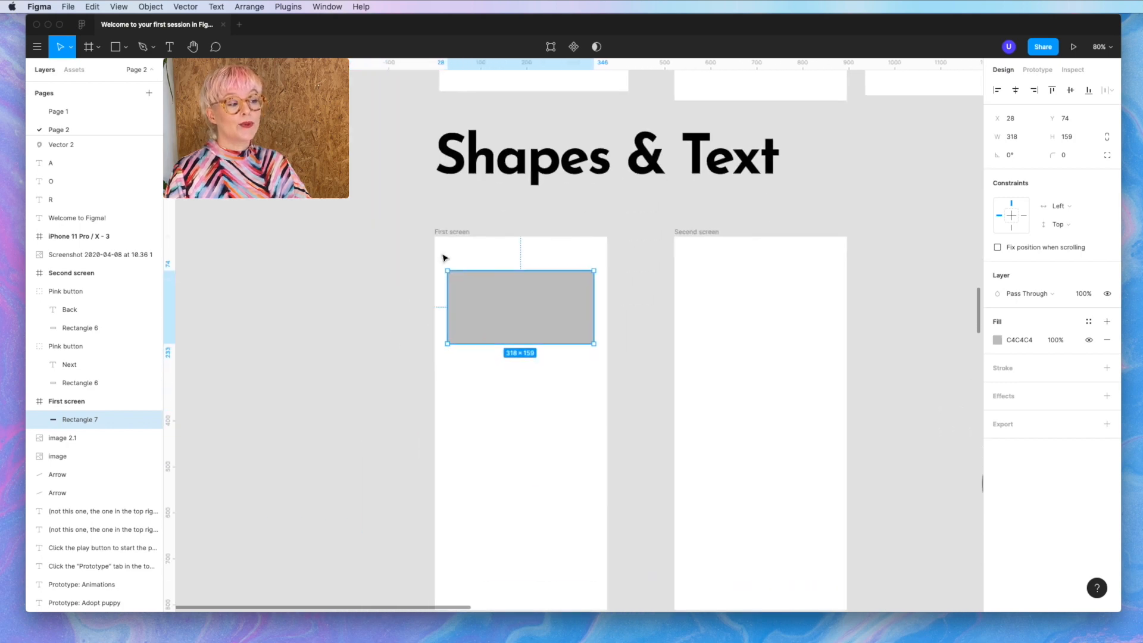
pyautogui.hscroll(5, 444, 258)
pyautogui.hscroll(-6, 444, 258)
pyautogui.hscroll(5, 444, 258)
pyautogui.scroll(2, 444, 256)
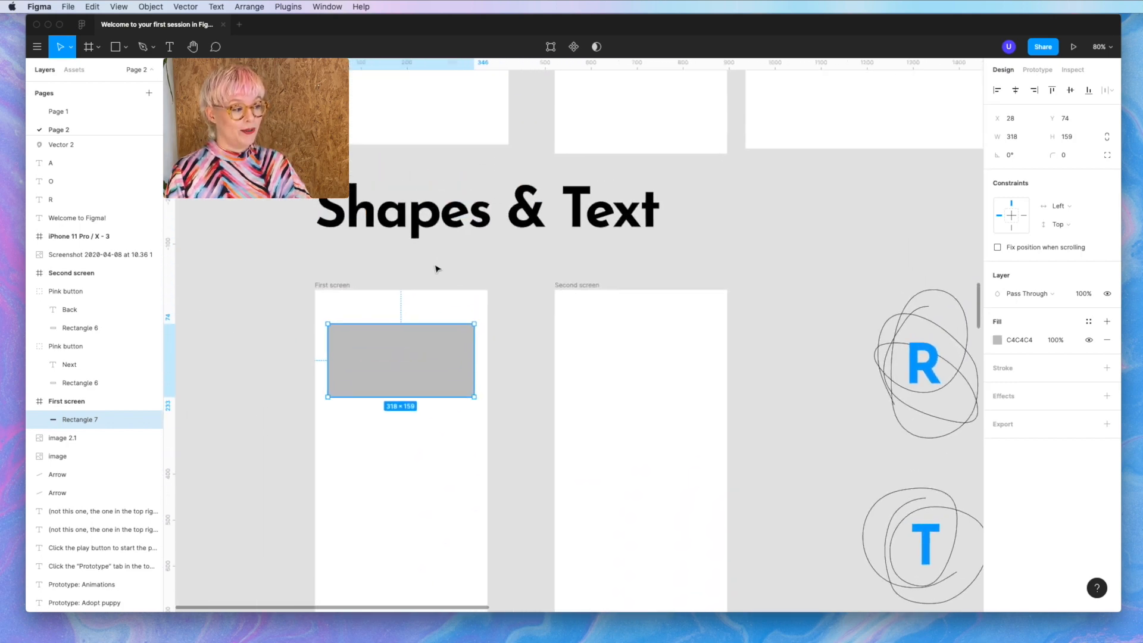
pyautogui.scroll(-4, 438, 263)
pyautogui.scroll(3, 440, 265)
pyautogui.scroll(3, 436, 269)
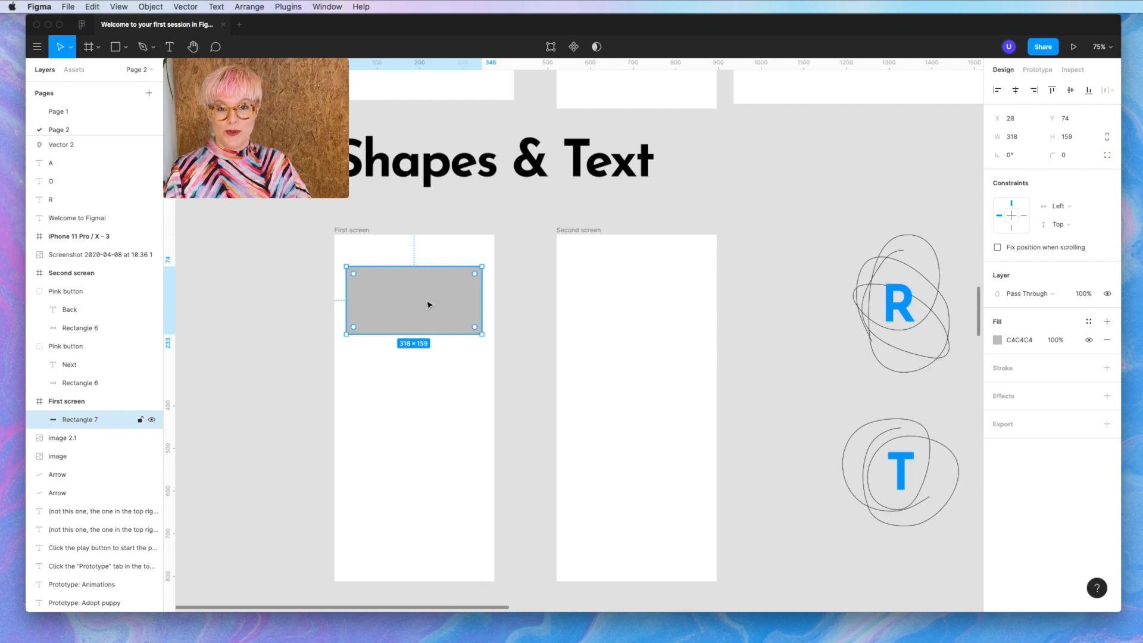
pyautogui.moveTo(428, 304)
pyautogui.mouseDown()
pyautogui.moveTo(411, 299)
pyautogui.moveTo(382, 574)
pyautogui.moveTo(484, 377)
pyautogui.moveTo(428, 293)
pyautogui.mouseUp()
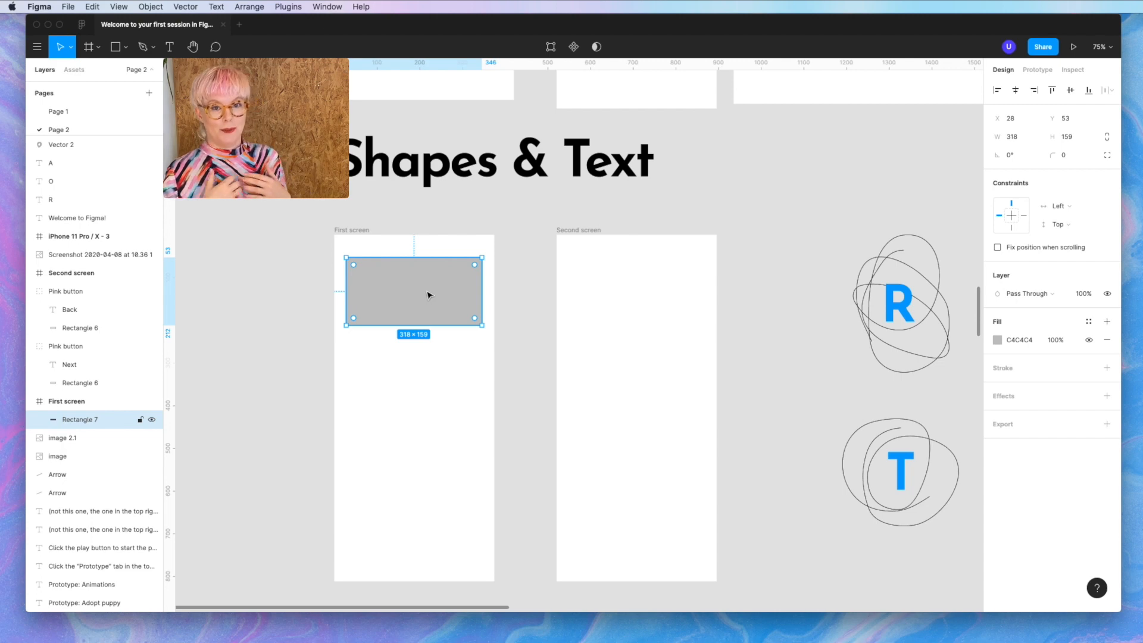
# - Move the rectangle to the bottom of First screen and set its height to 70
pyautogui.moveTo(408, 280); pyautogui.dragTo(405, 525)
pyautogui.scroll(5, 408, 528)
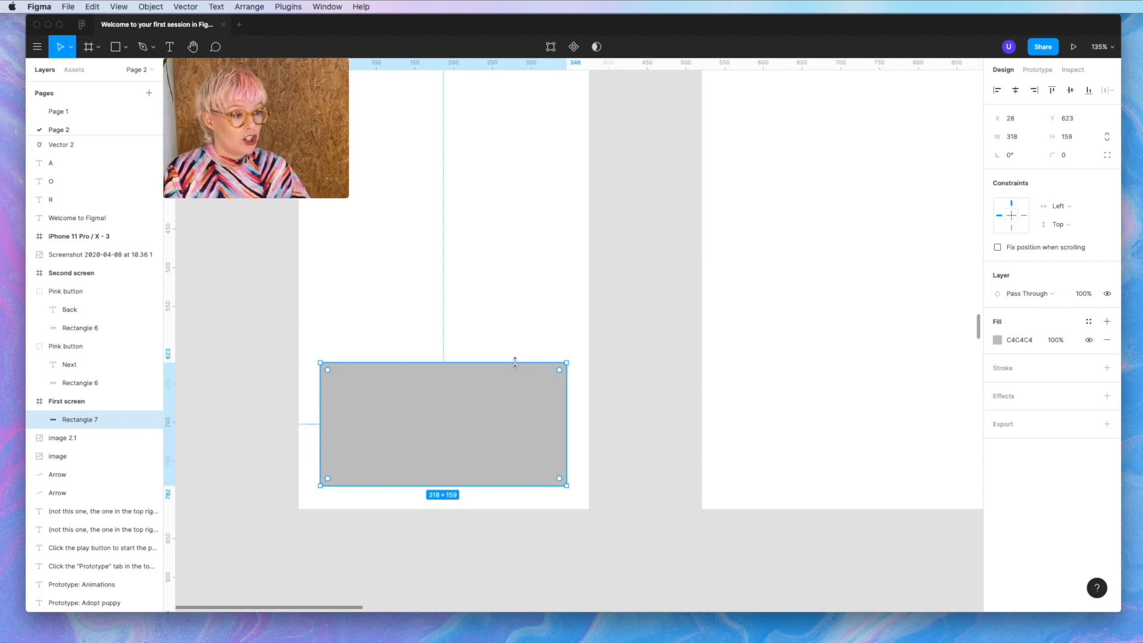
pyautogui.moveTo(515, 362); pyautogui.dragTo(513, 436)
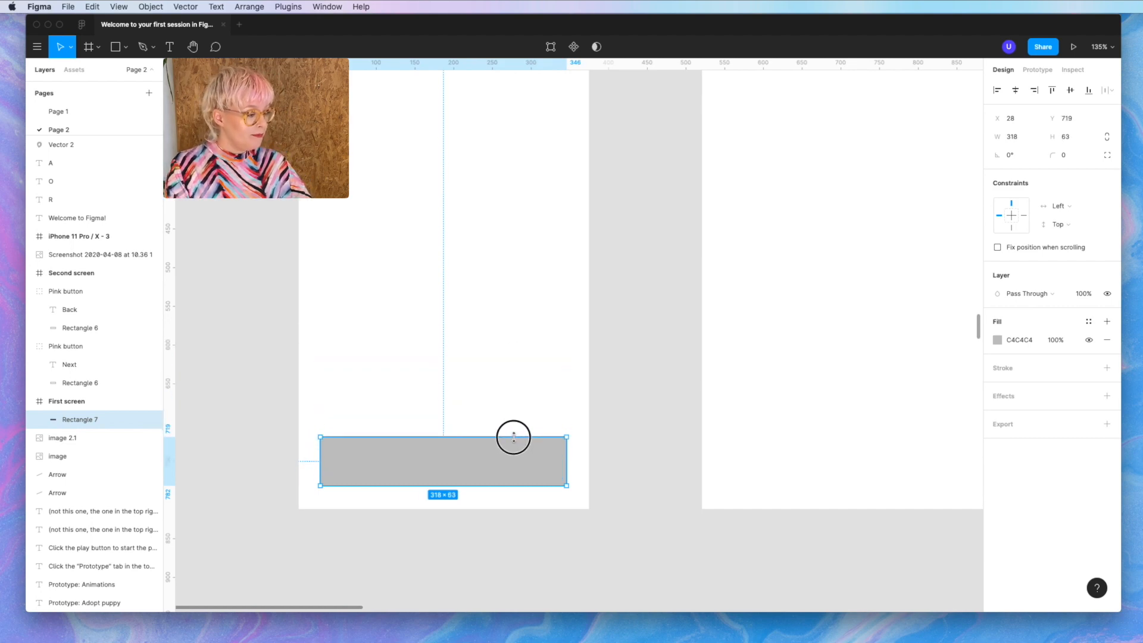
pyautogui.click(1076, 136)
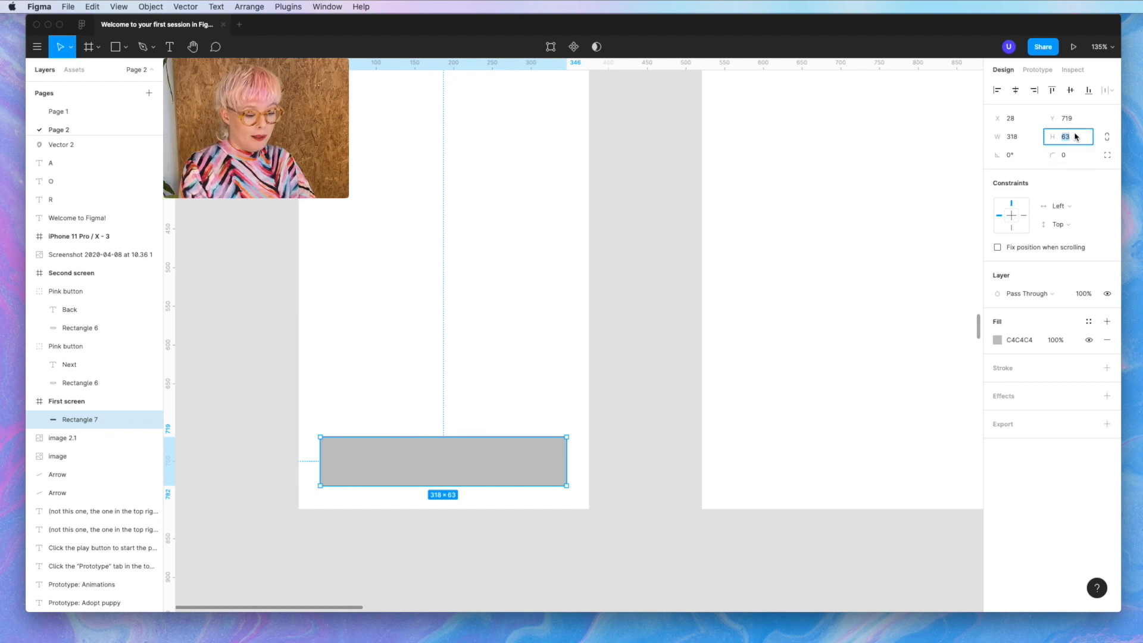
pyautogui.write('70')
pyautogui.press('Return')
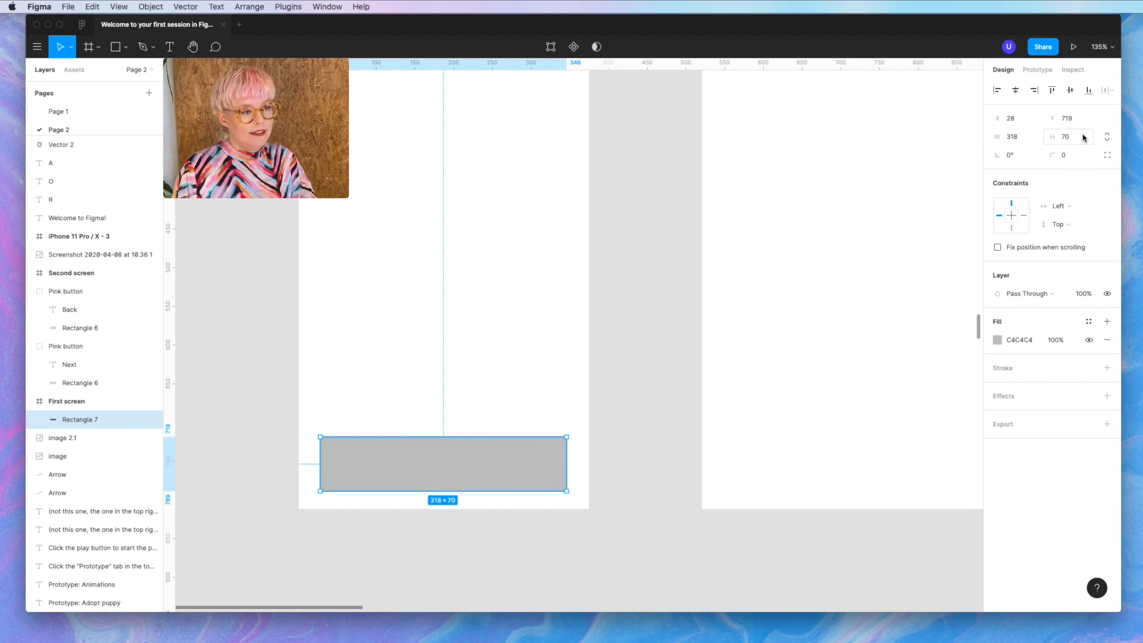
# - Resize the rectangle to 335×64 and centre it horizontally in the frame
pyautogui.write('64')
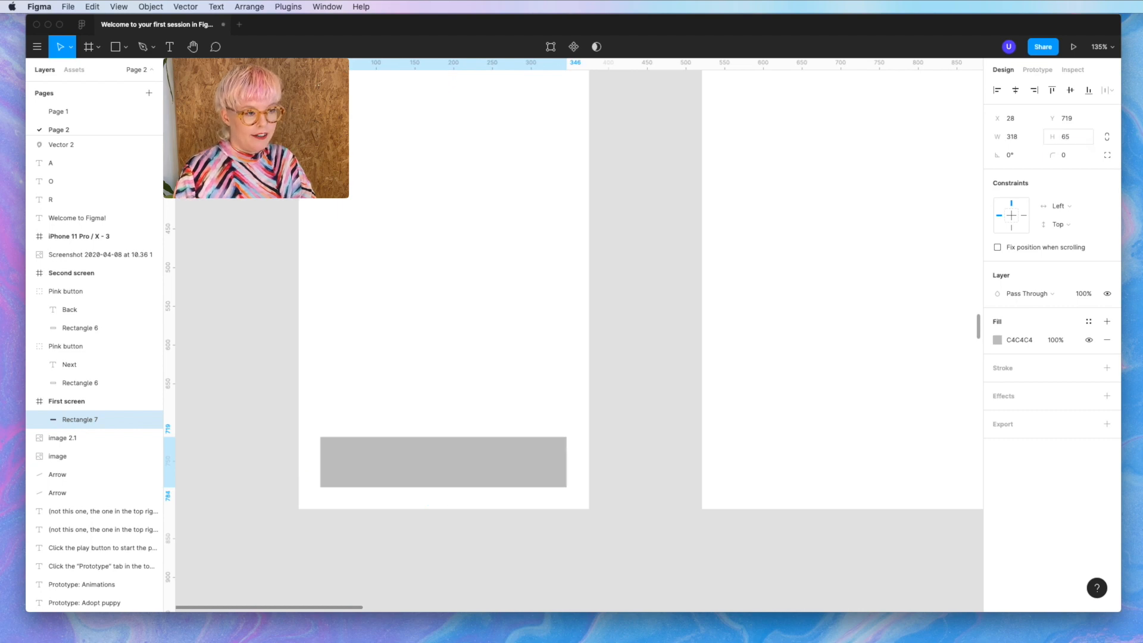
pyautogui.click(1022, 137)
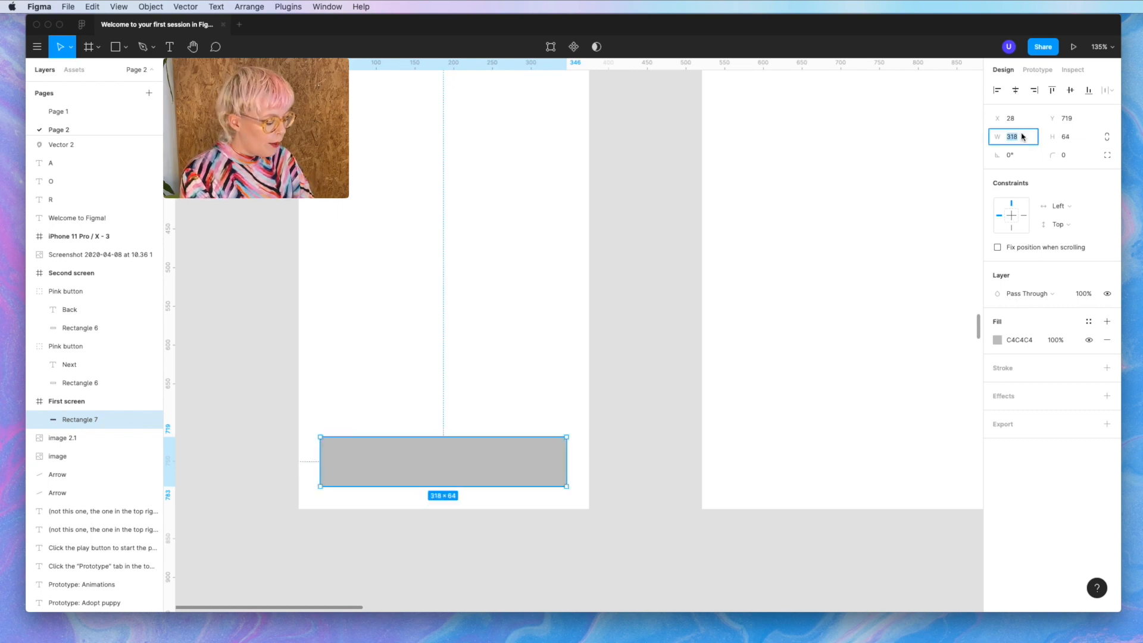
pyautogui.write('375-40')
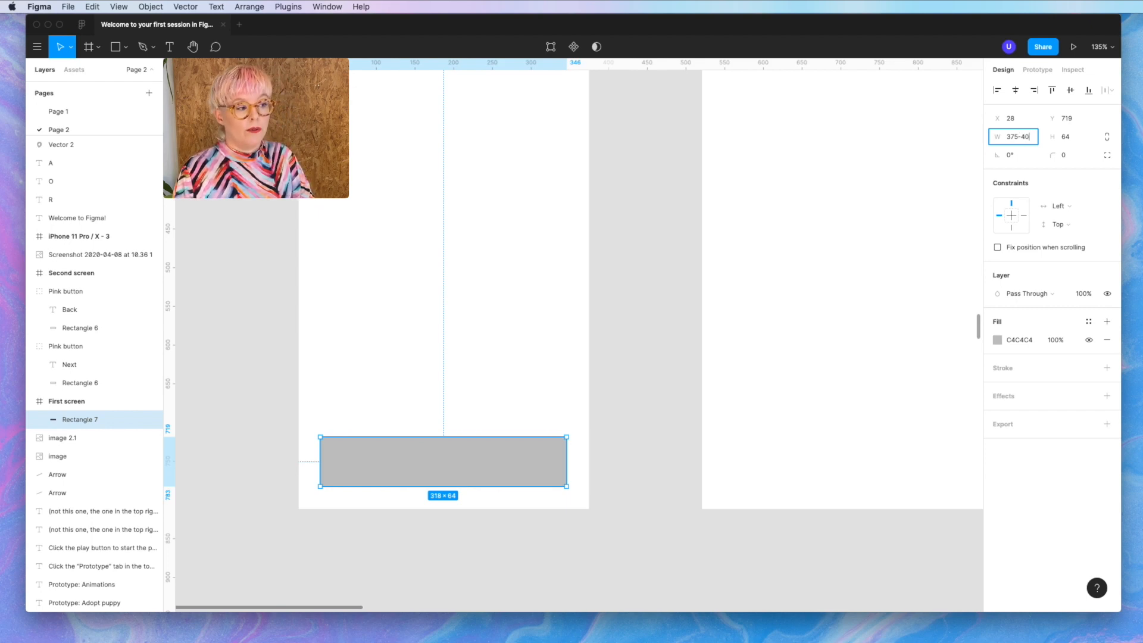
pyautogui.press('Return')
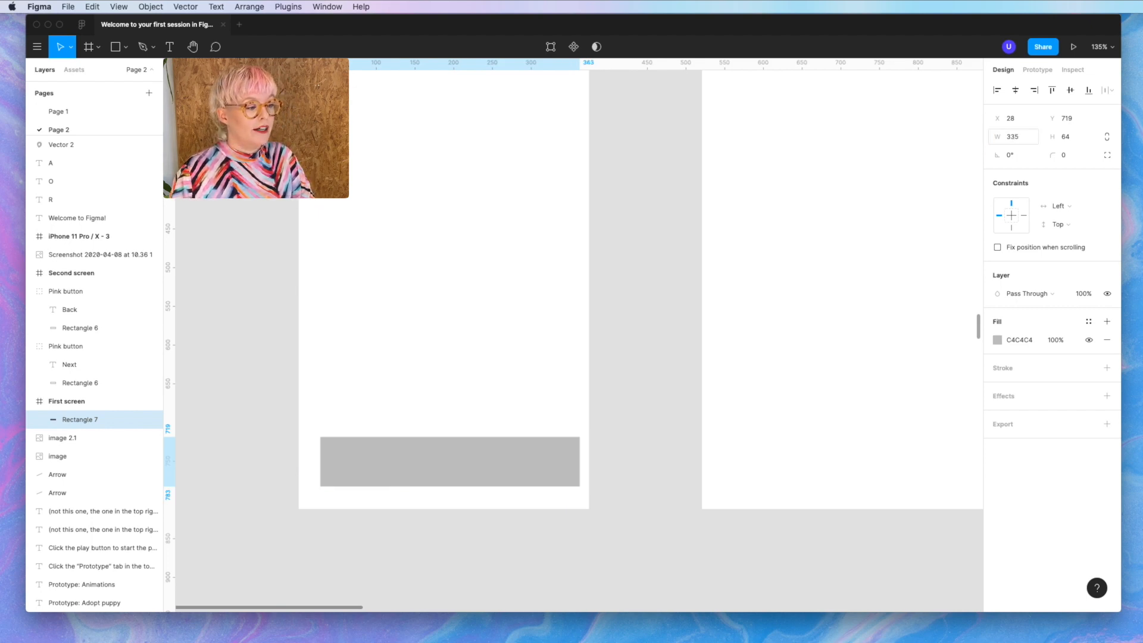
pyautogui.click(1016, 90)
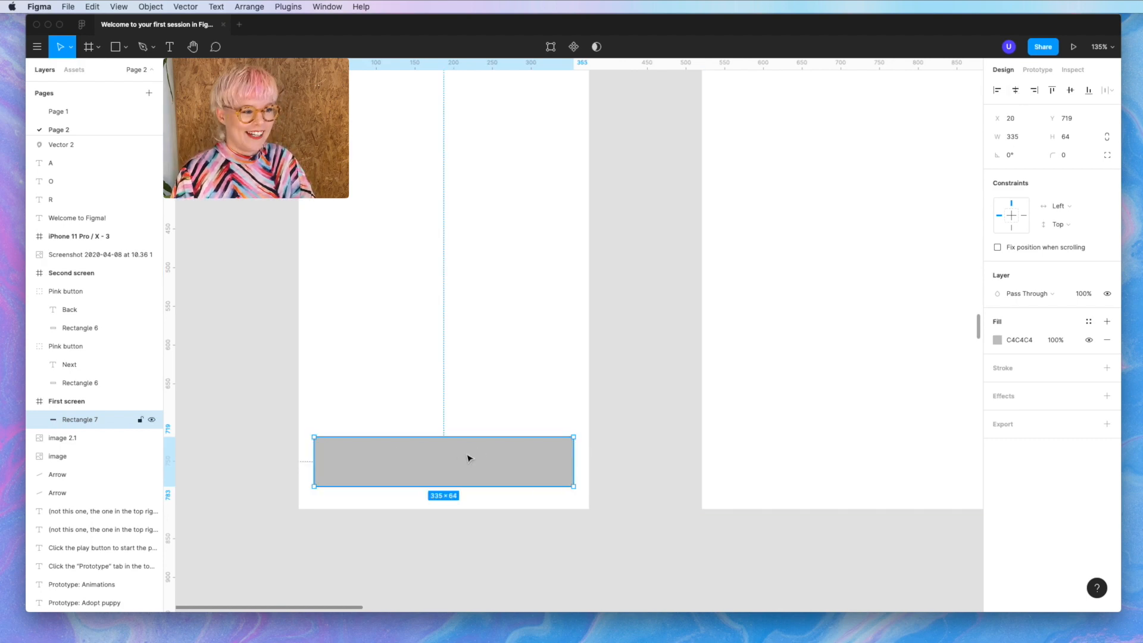
# - Fill the bottom rectangle with yellow FDE76D from Document Colors
pyautogui.click(997, 339)
pyautogui.click(957, 570)
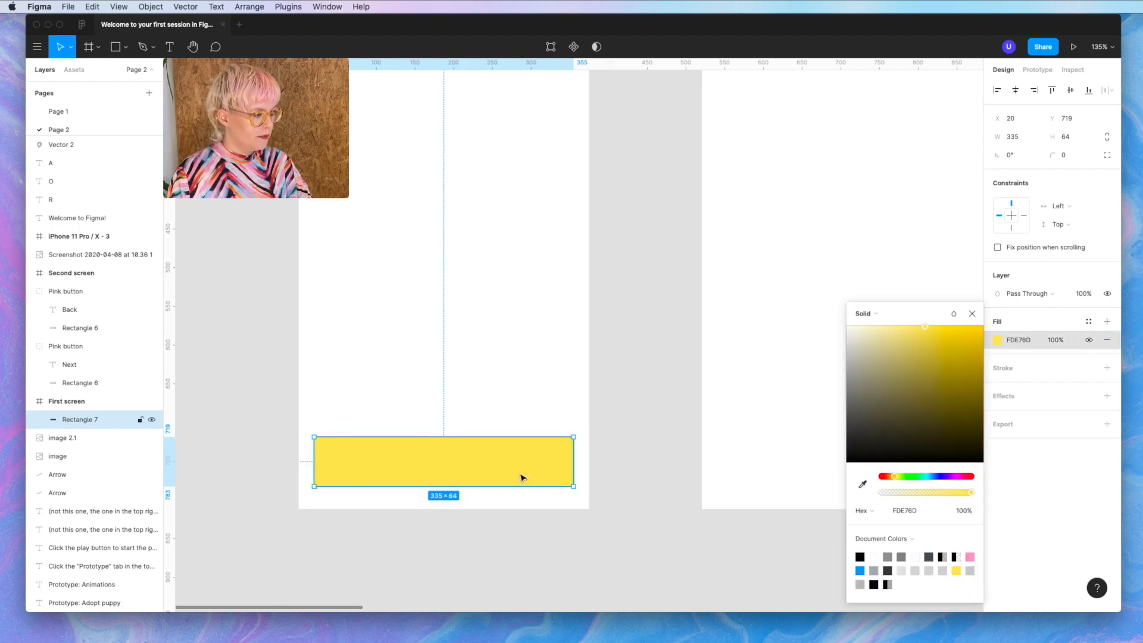
pyautogui.press('Escape')
pyautogui.press('Escape')
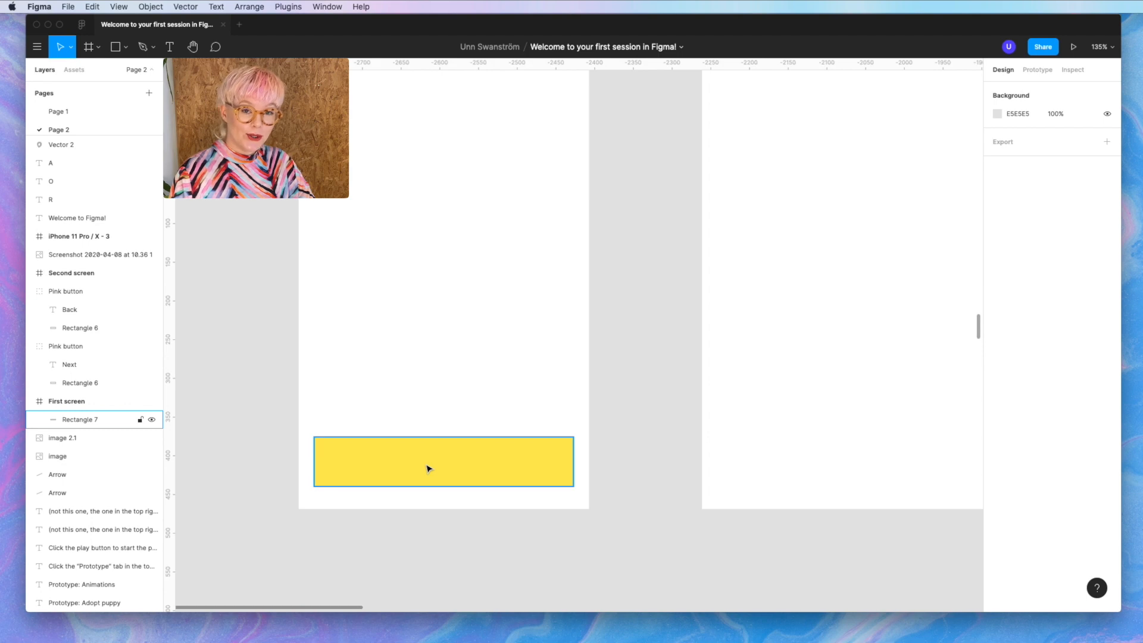
# - Add a 'Next' text layer on the yellow bar and select it with the rectangle
pyautogui.press('t')
pyautogui.click(392, 457)
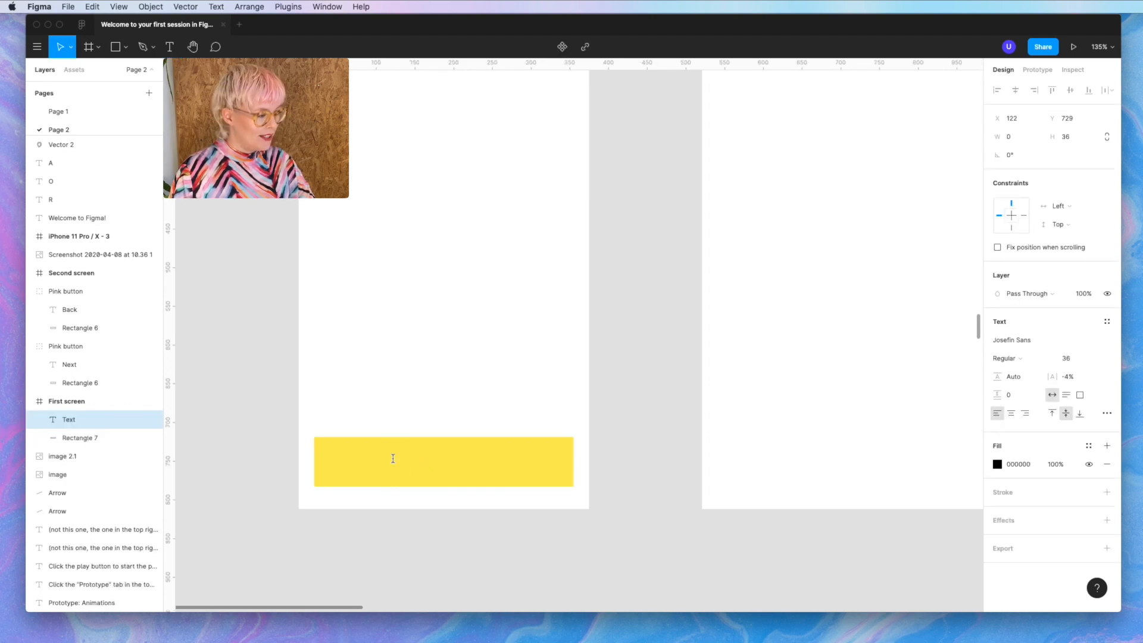
pyautogui.write('Next')
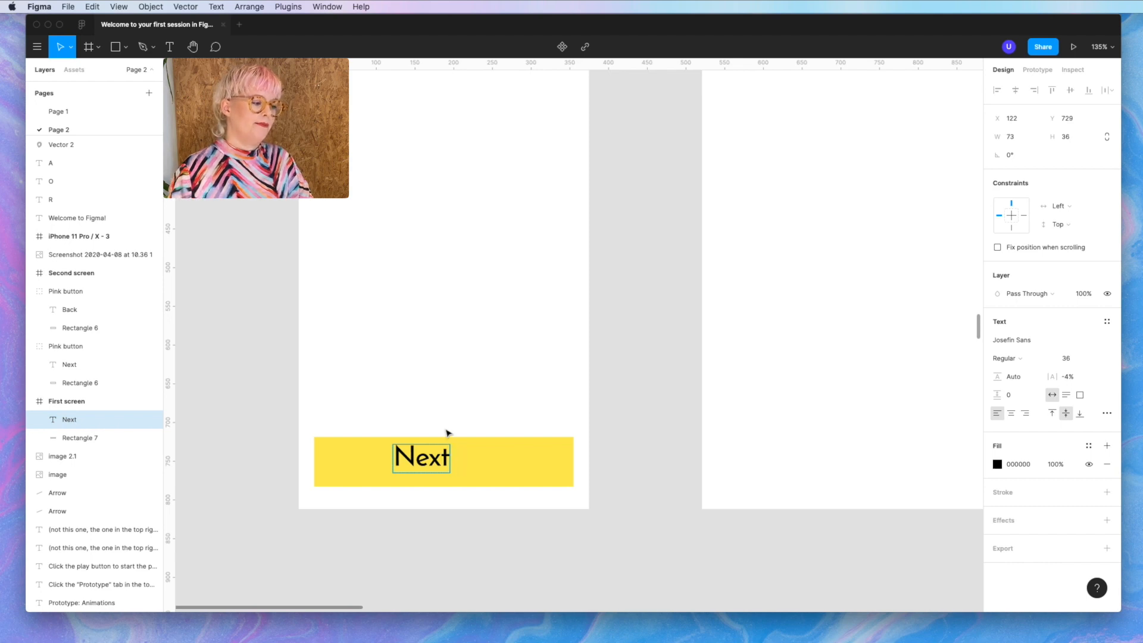
pyautogui.press('Escape')
pyautogui.moveTo(436, 460); pyautogui.dragTo(460, 461)
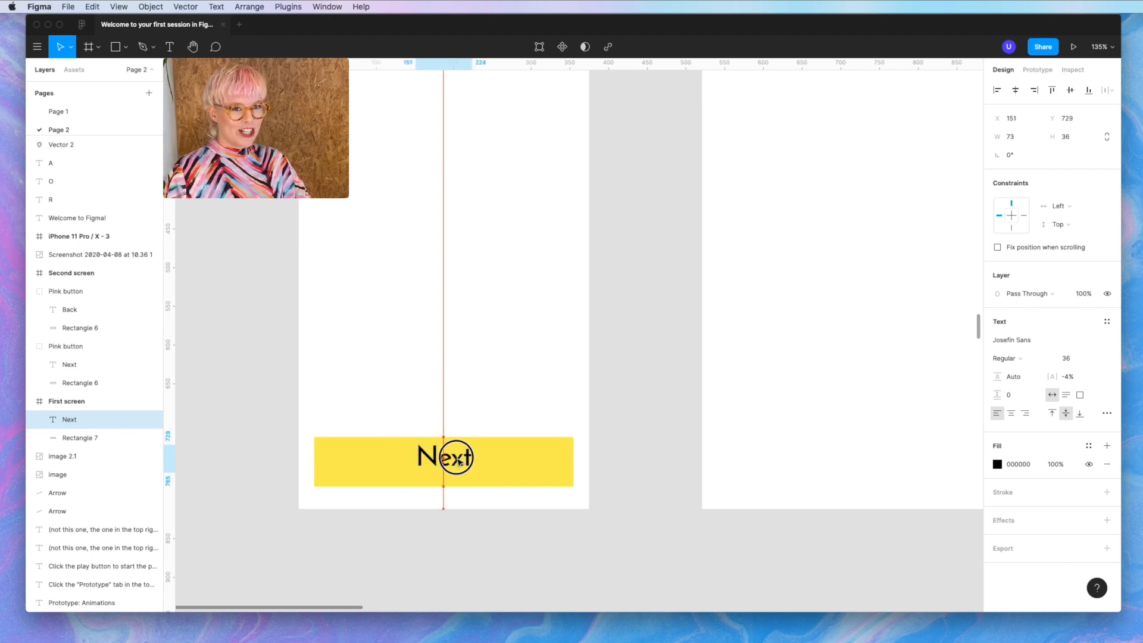
pyautogui.scroll(5, 460, 461)
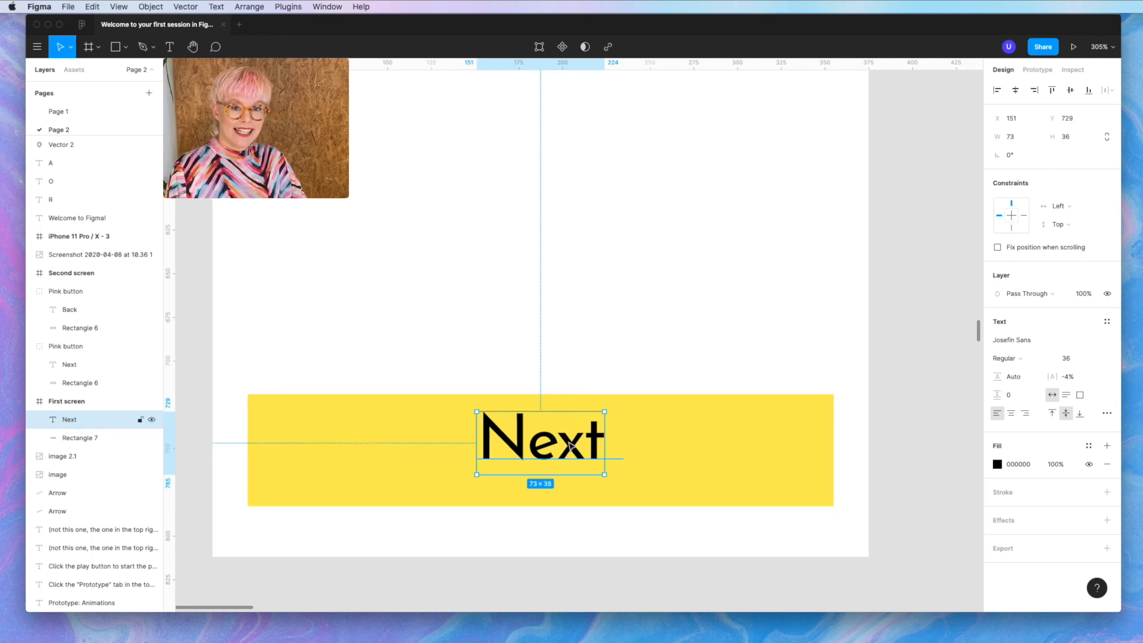
pyautogui.keyDown('shift'); pyautogui.click(720, 448); pyautogui.keyUp('shift')
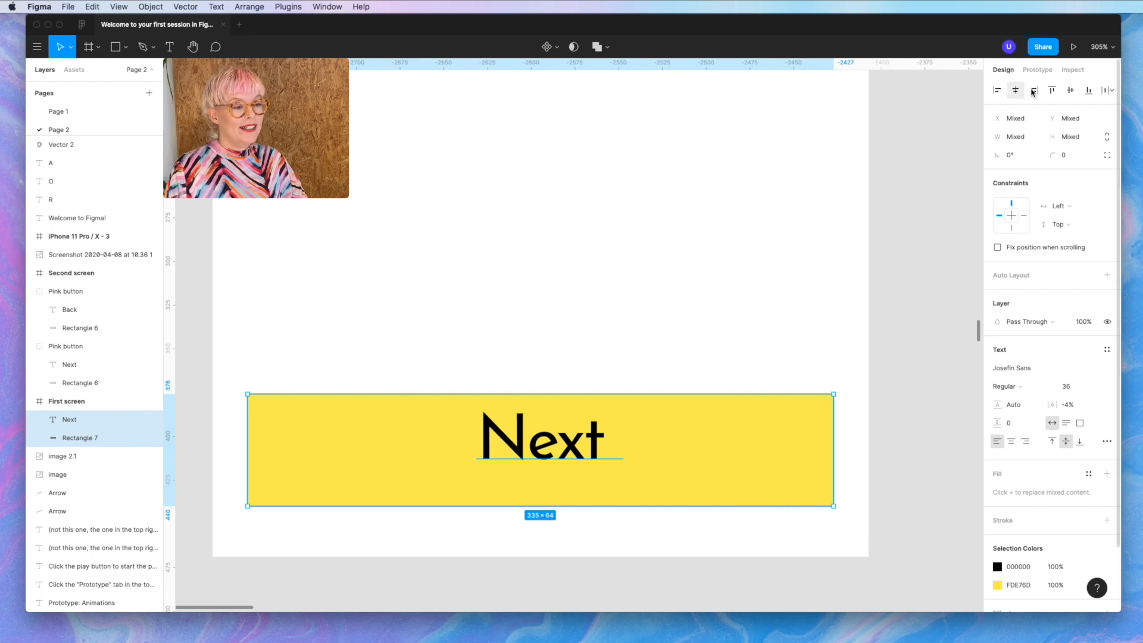
# - Centre Next vertically on the yellow bar, then test copy-pasting the button and delete the duplicate
pyautogui.click(1073, 94)
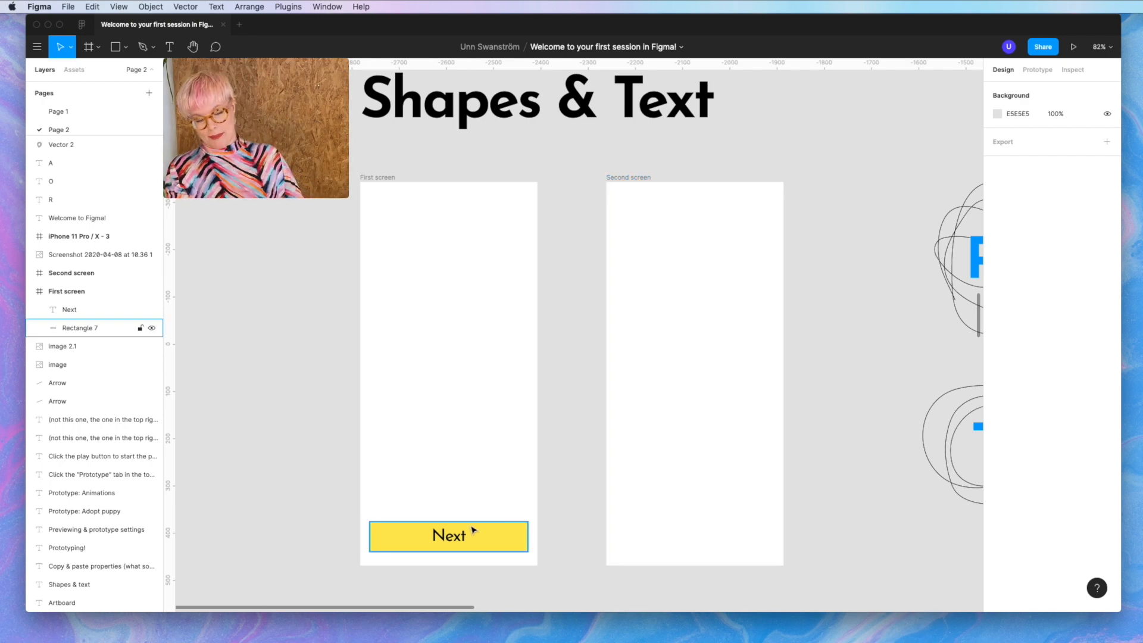
pyautogui.moveTo(426, 502); pyautogui.dragTo(715, 542)
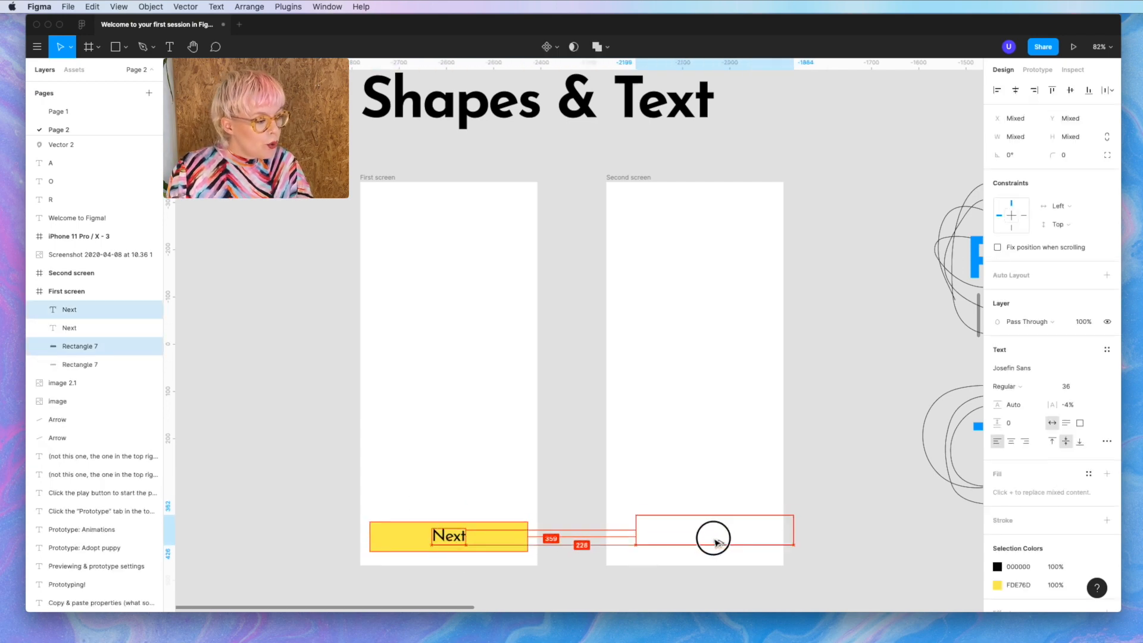
pyautogui.moveTo(496, 494); pyautogui.dragTo(416, 566)
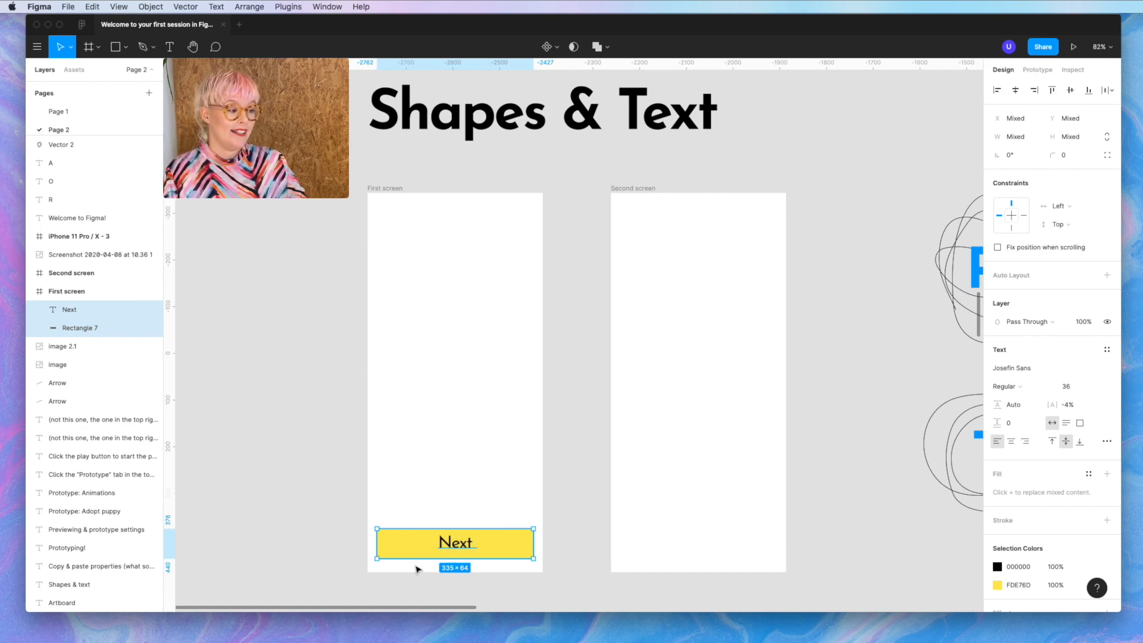
pyautogui.press('super+c')
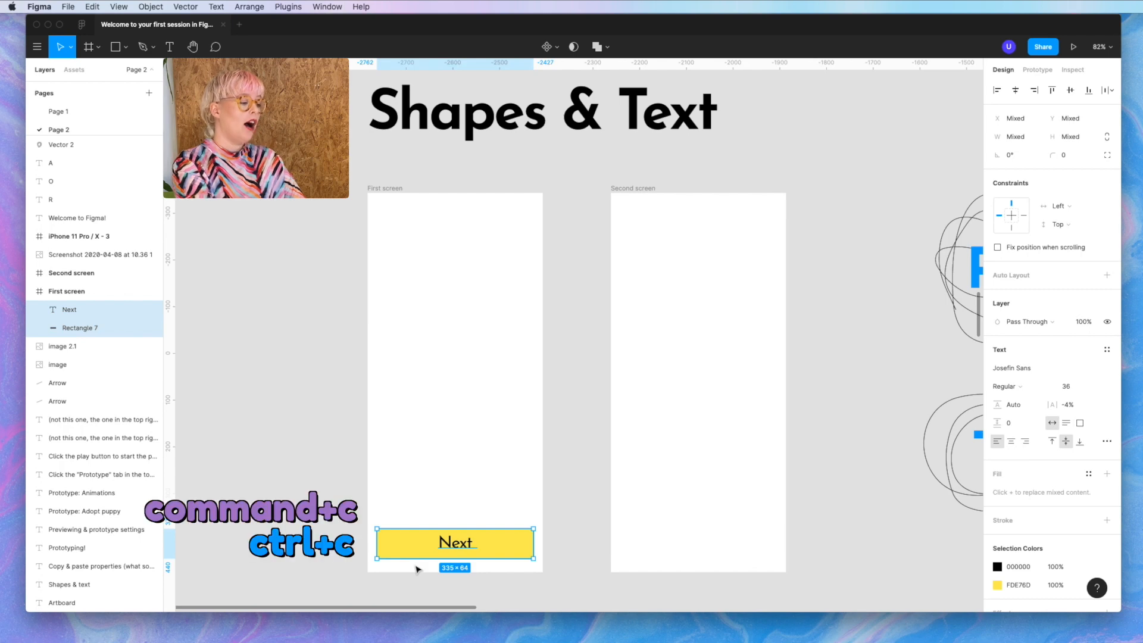
pyautogui.press('super+v')
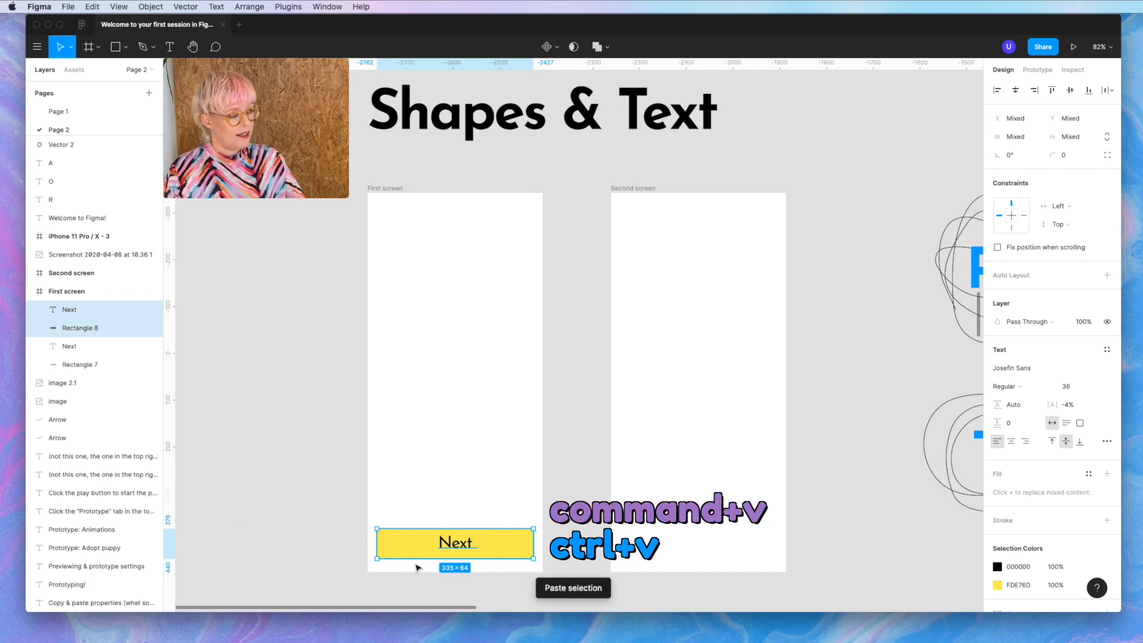
pyautogui.moveTo(415, 546); pyautogui.dragTo(493, 571)
pyautogui.press('BackSpace')
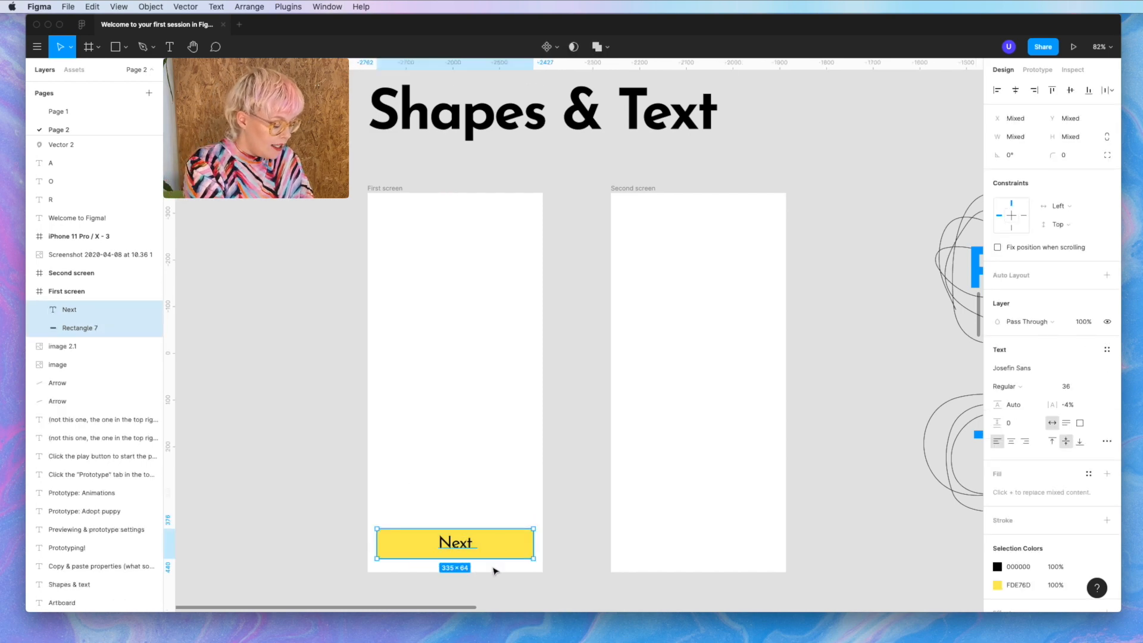
# - Undo the trial copies in Second screen and group Next with its rectangle as Group 1
pyautogui.click(638, 189)
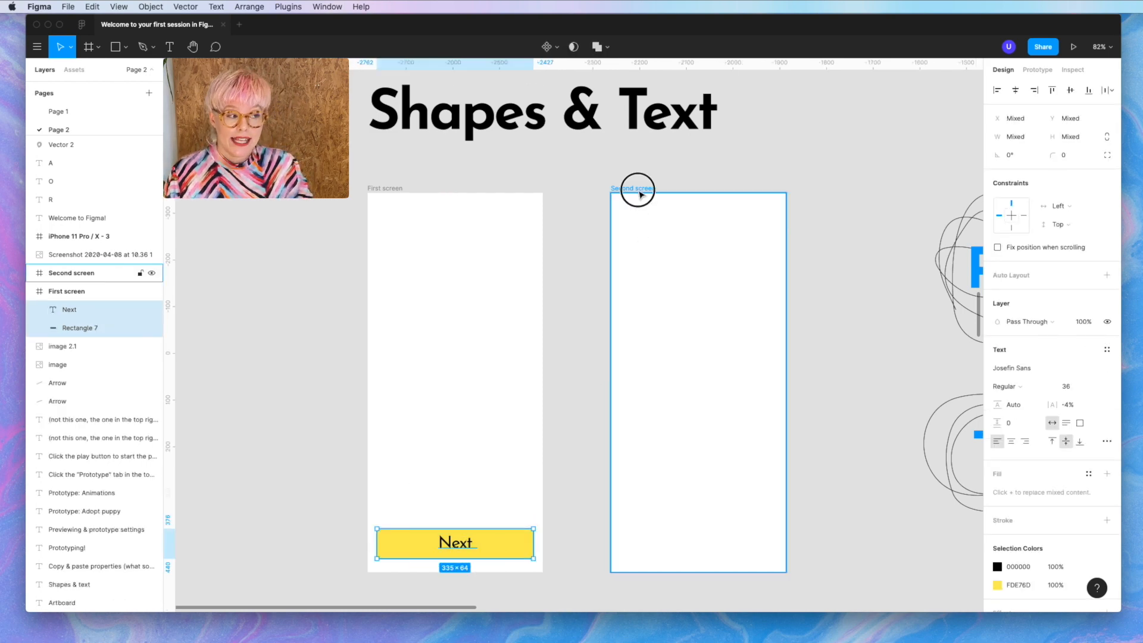
pyautogui.press('super+v')
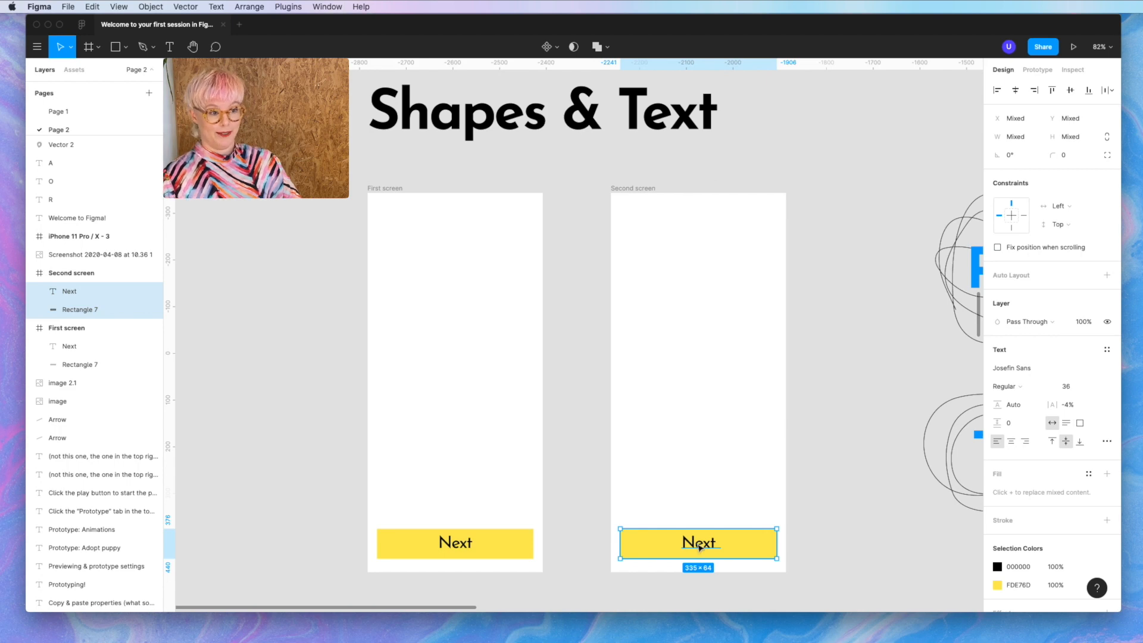
pyautogui.press('super+z')
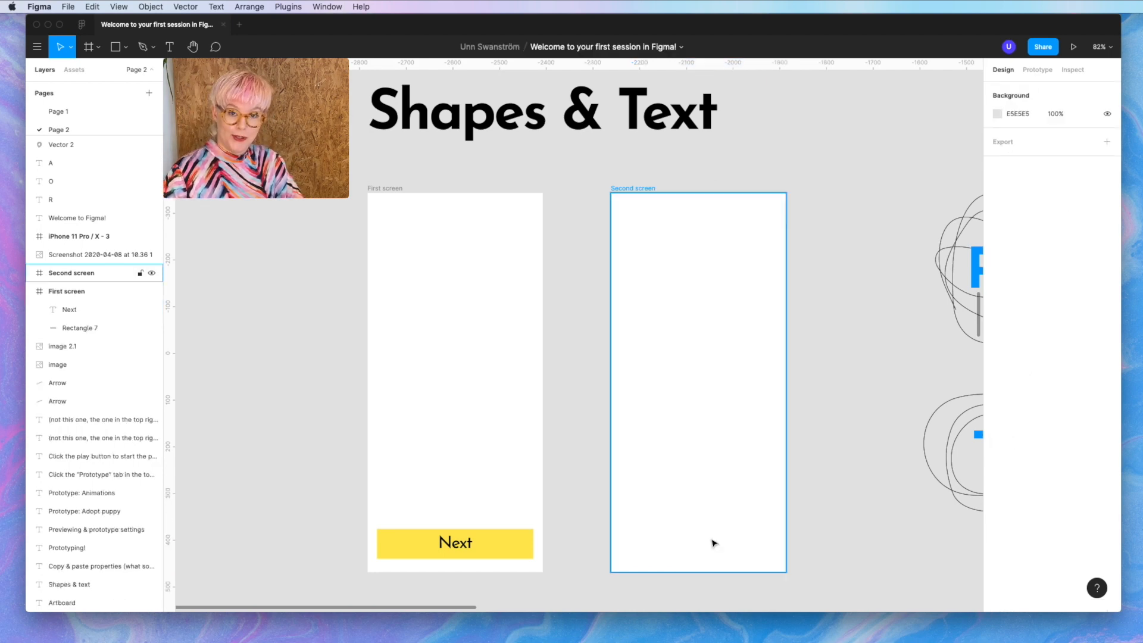
pyautogui.click(556, 551)
pyautogui.moveTo(447, 523); pyautogui.dragTo(719, 552)
pyautogui.press('alt')
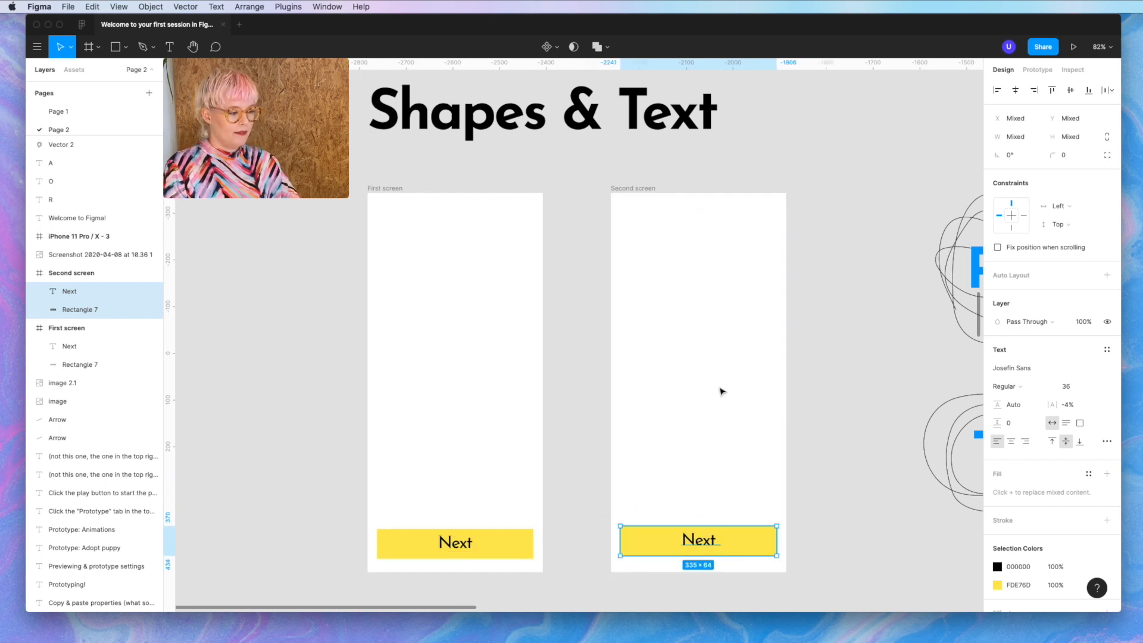
pyautogui.click(709, 458)
pyautogui.press('super+z')
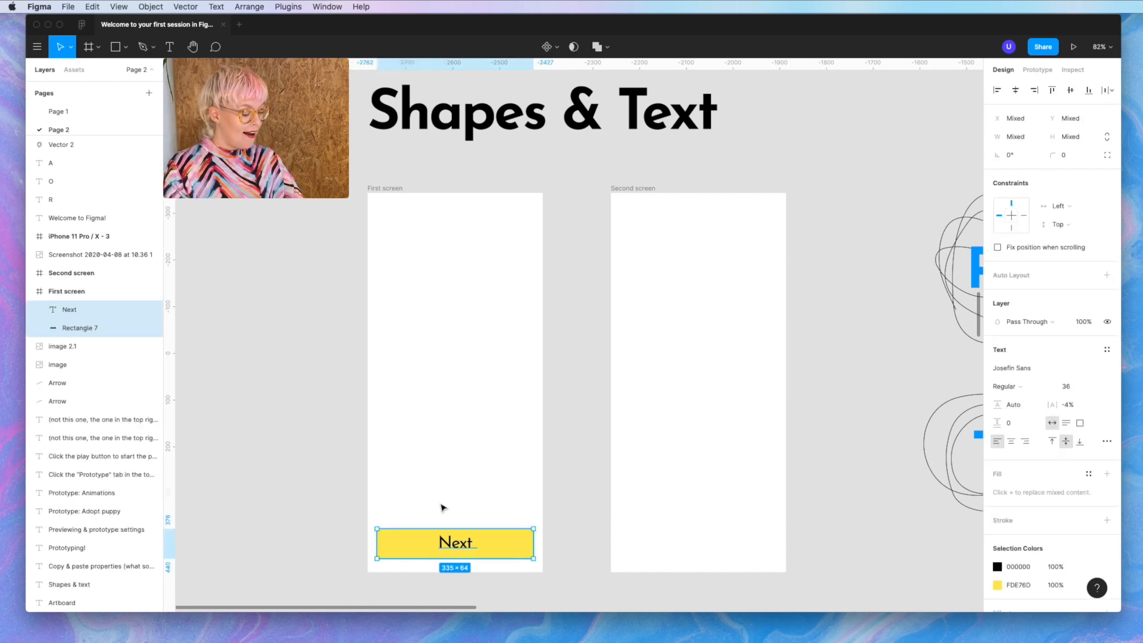
pyautogui.press('super+g')
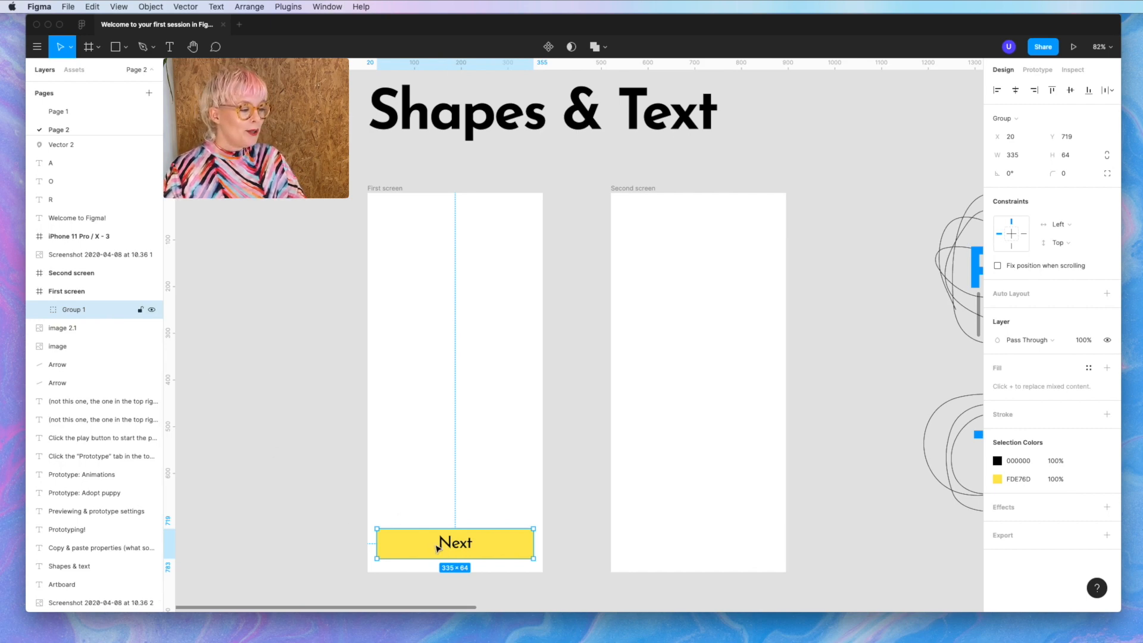
# - Nudge the Next button slightly upward and regroup it as Group 1
pyautogui.moveTo(437, 542)
pyautogui.mouseDown()
pyautogui.moveTo(439, 472)
pyautogui.moveTo(441, 535)
pyautogui.mouseUp()
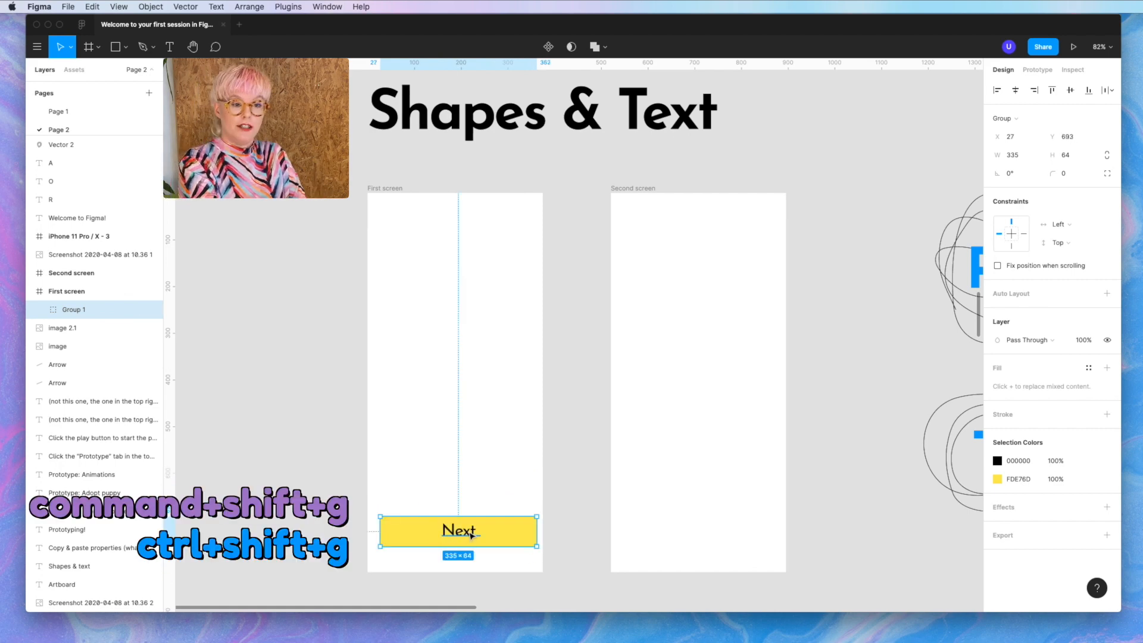
pyautogui.press('super+shift+g')
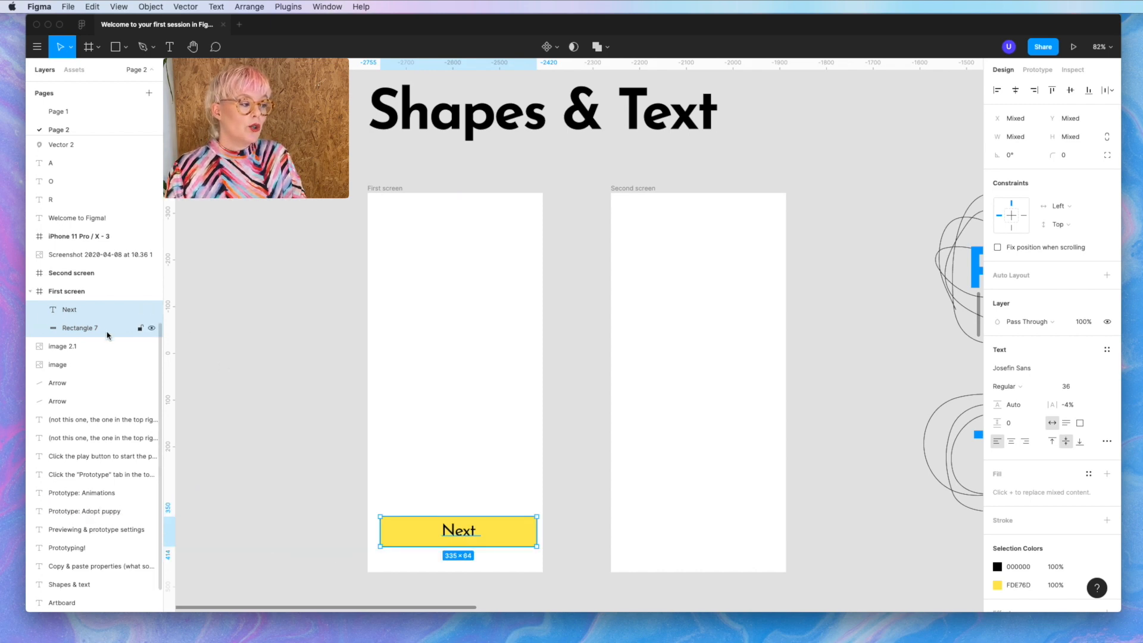
pyautogui.press('super+g')
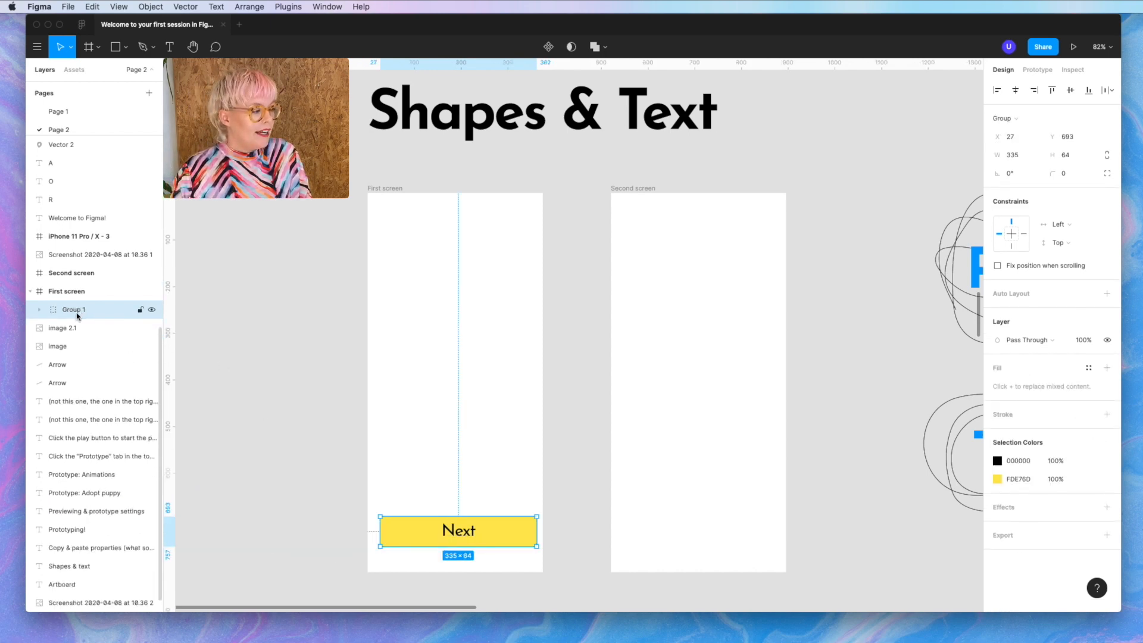
pyautogui.click(36, 310)
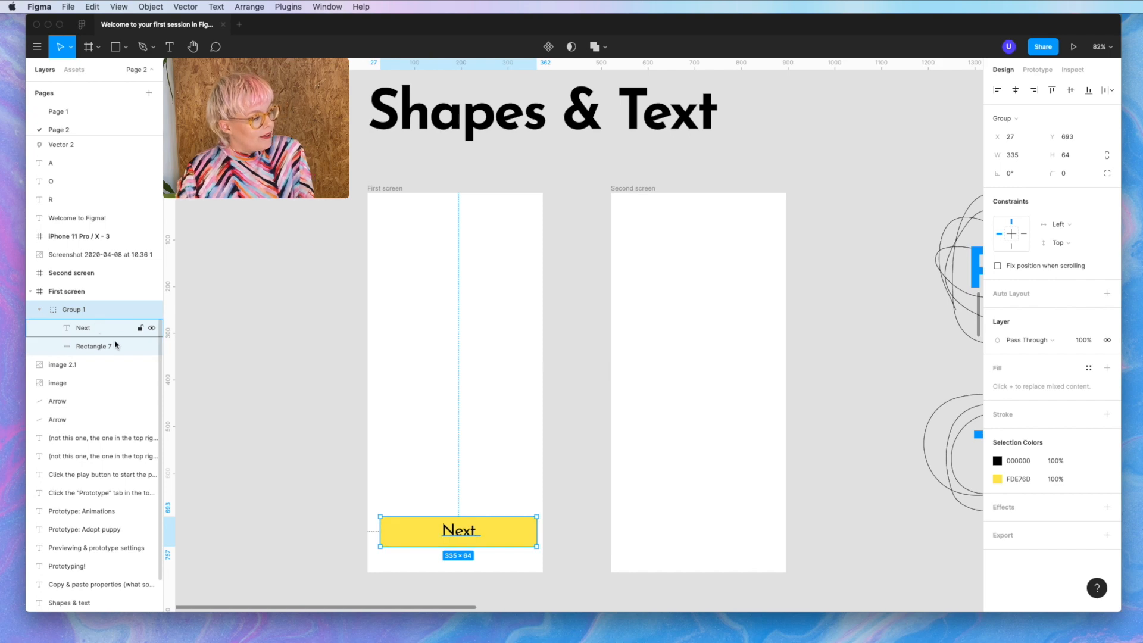
pyautogui.click(449, 398)
pyautogui.click(485, 536)
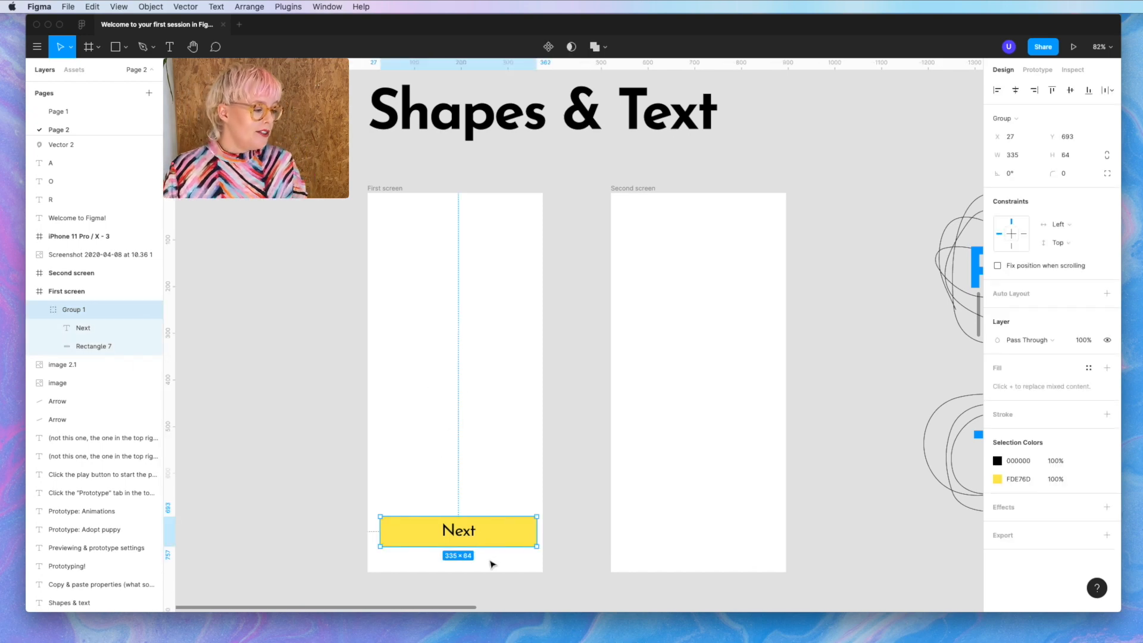
# - Check the button's spacing to the frame edges and paste a copy into Second screen
pyautogui.press('alt')
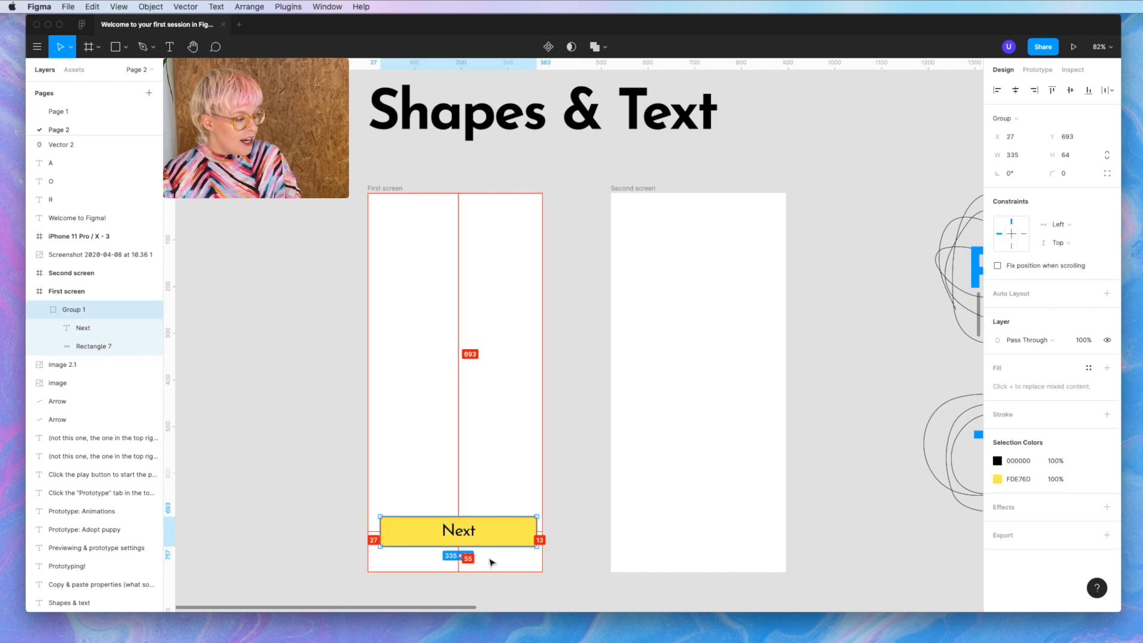
pyautogui.press('alt')
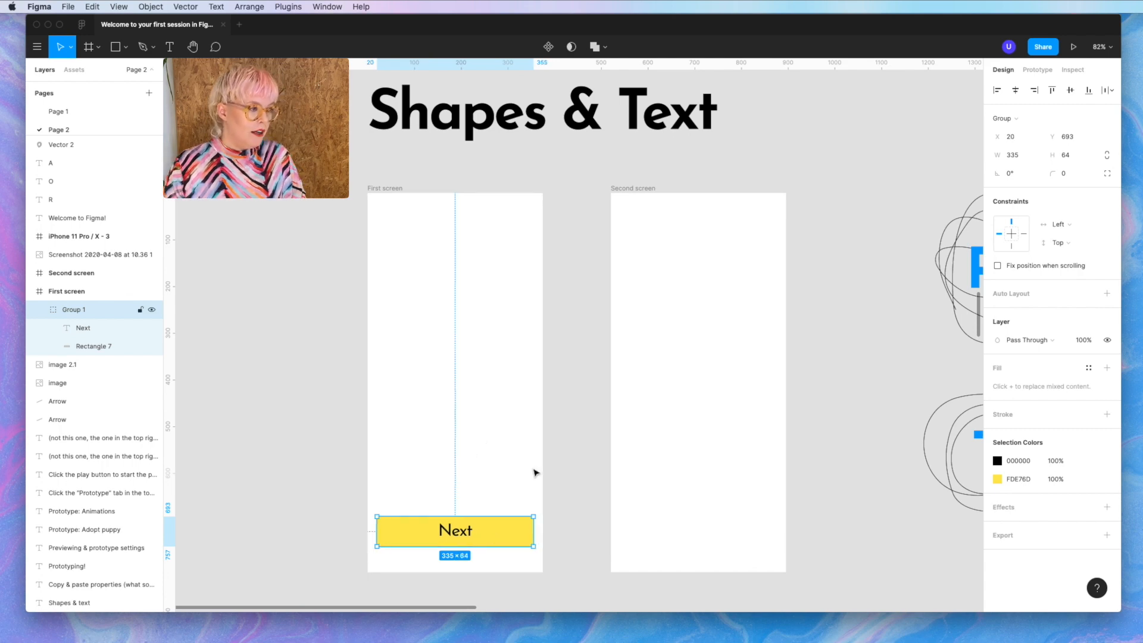
pyautogui.click(713, 249)
pyautogui.press('super+v')
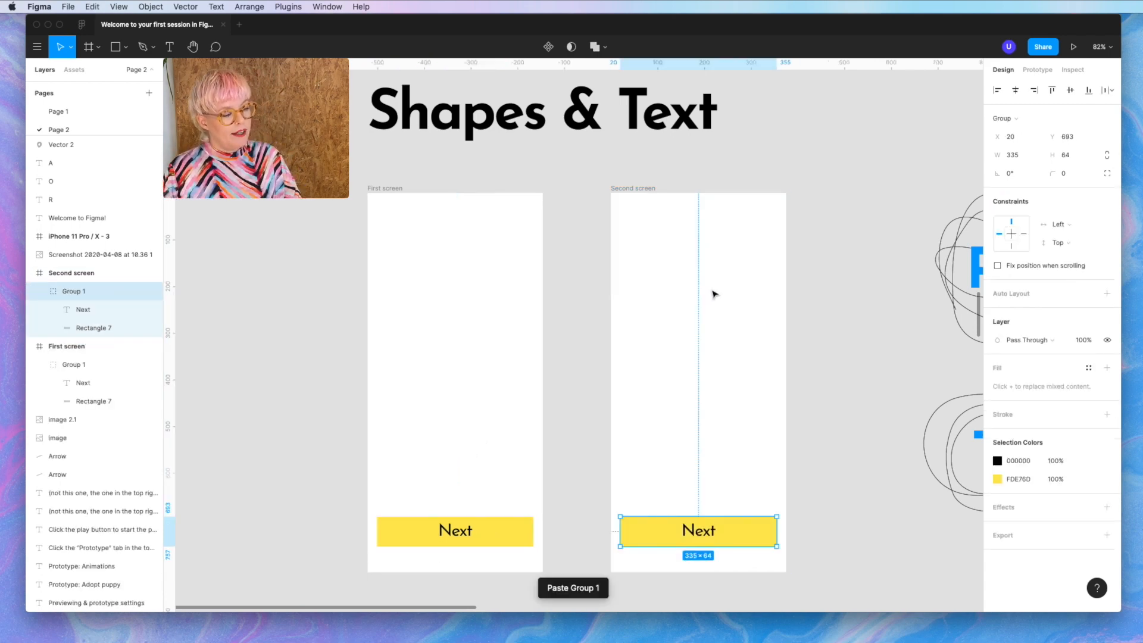
# - Relabel the copied button 'Previous' and centre the text on its rectangle
pyautogui.doubleClick(699, 539)
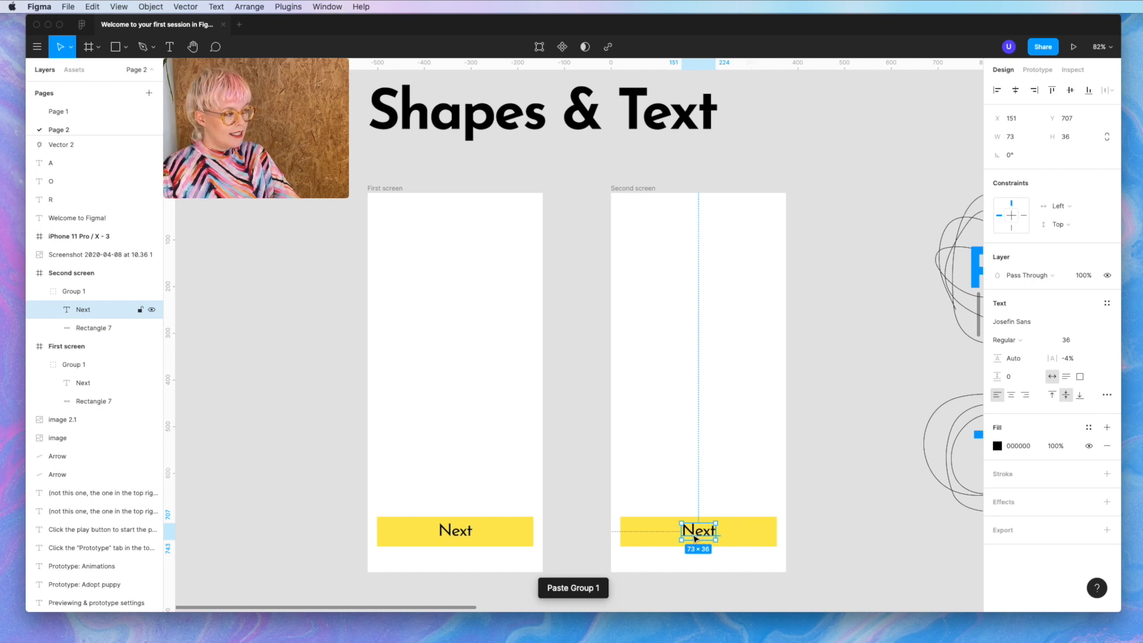
pyautogui.doubleClick(698, 532)
pyautogui.write('Previous')
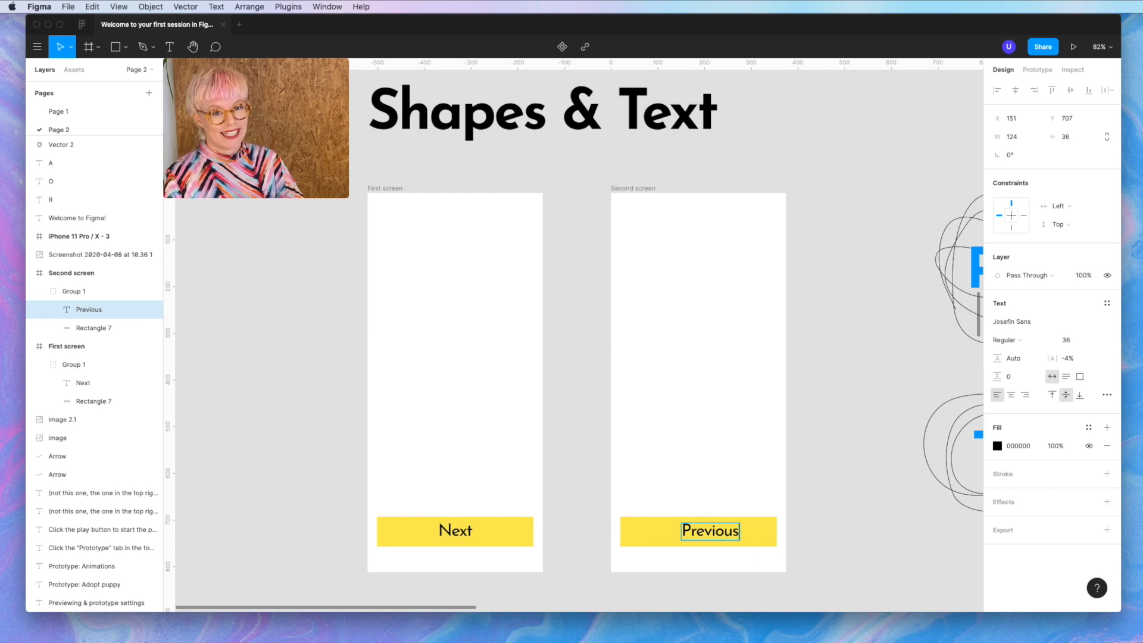
pyautogui.press('Escape')
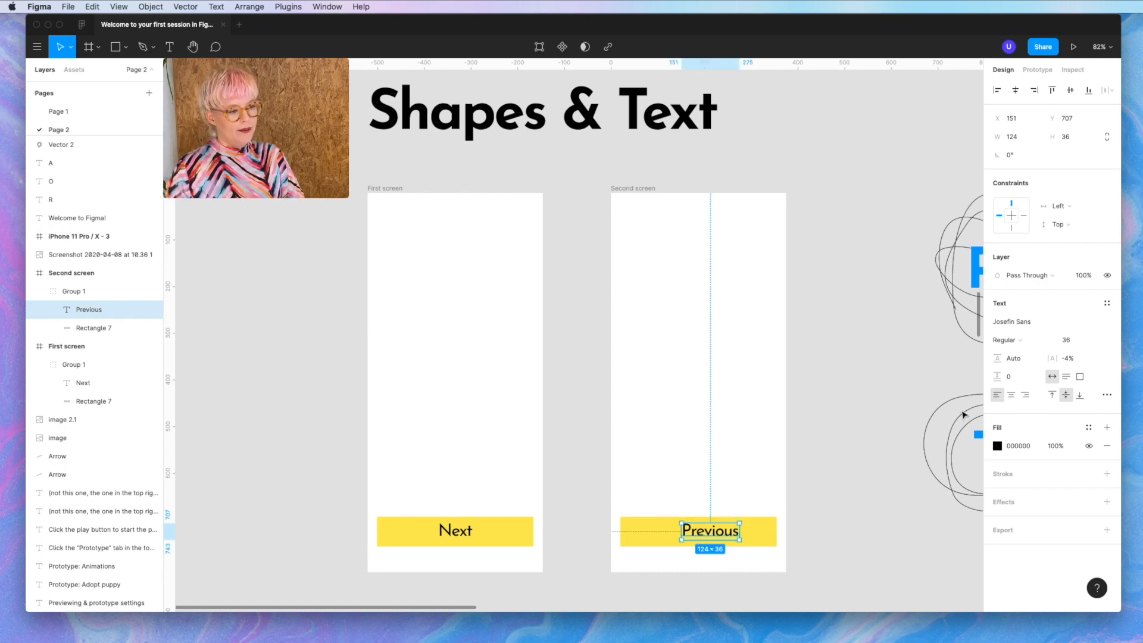
pyautogui.click(1011, 395)
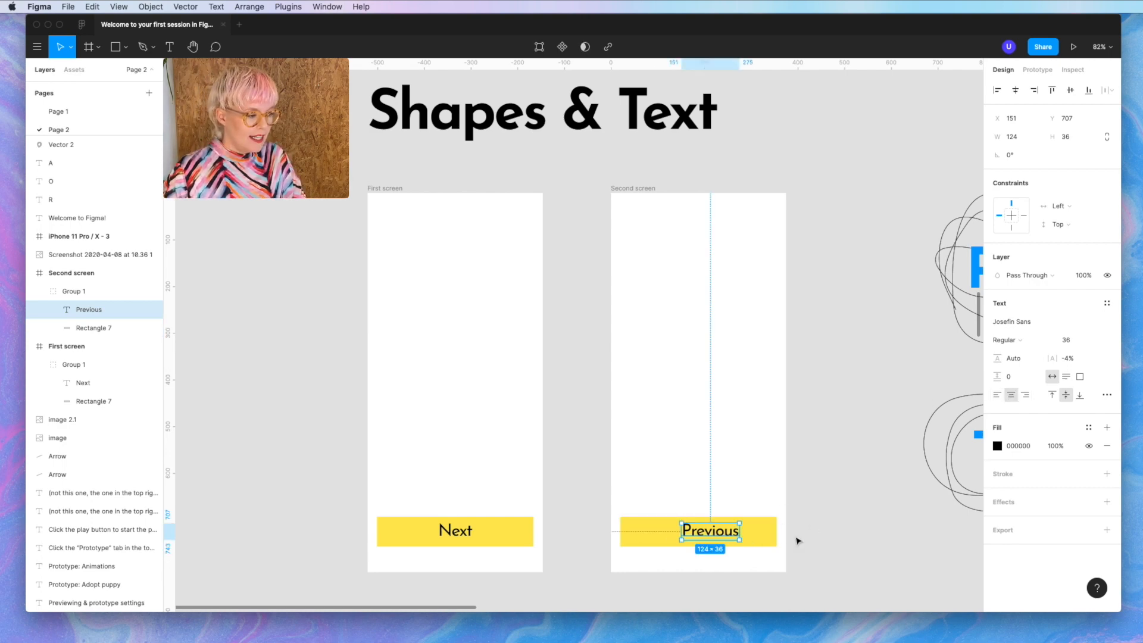
pyautogui.keyDown('shift'); pyautogui.click(774, 543); pyautogui.keyUp('shift')
pyautogui.click(1015, 90)
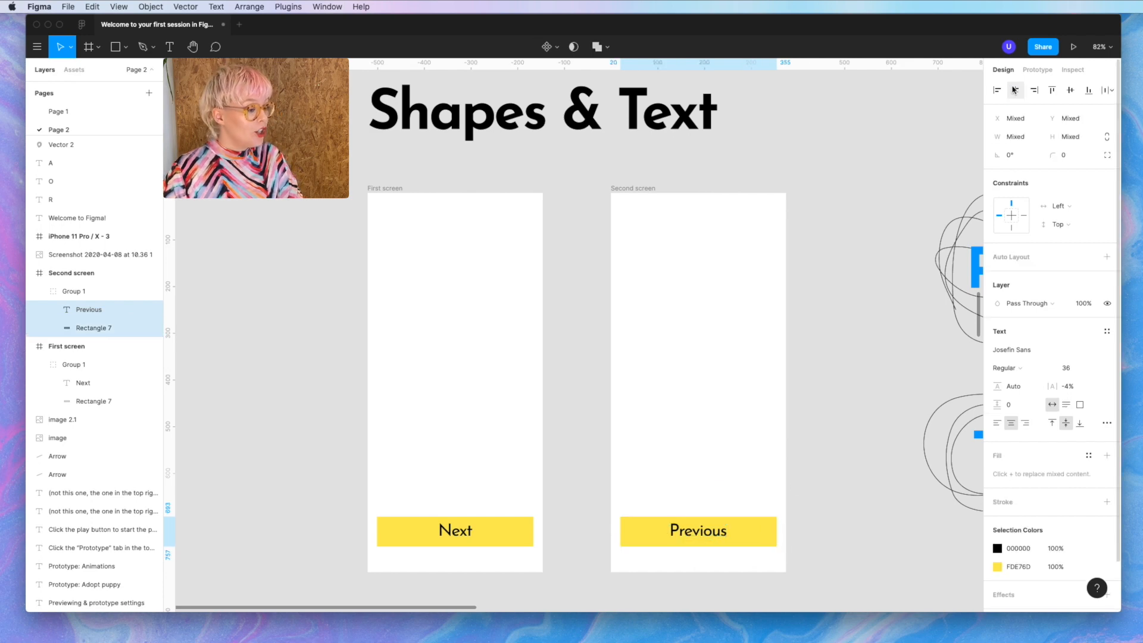
pyautogui.click(804, 529)
pyautogui.click(776, 530)
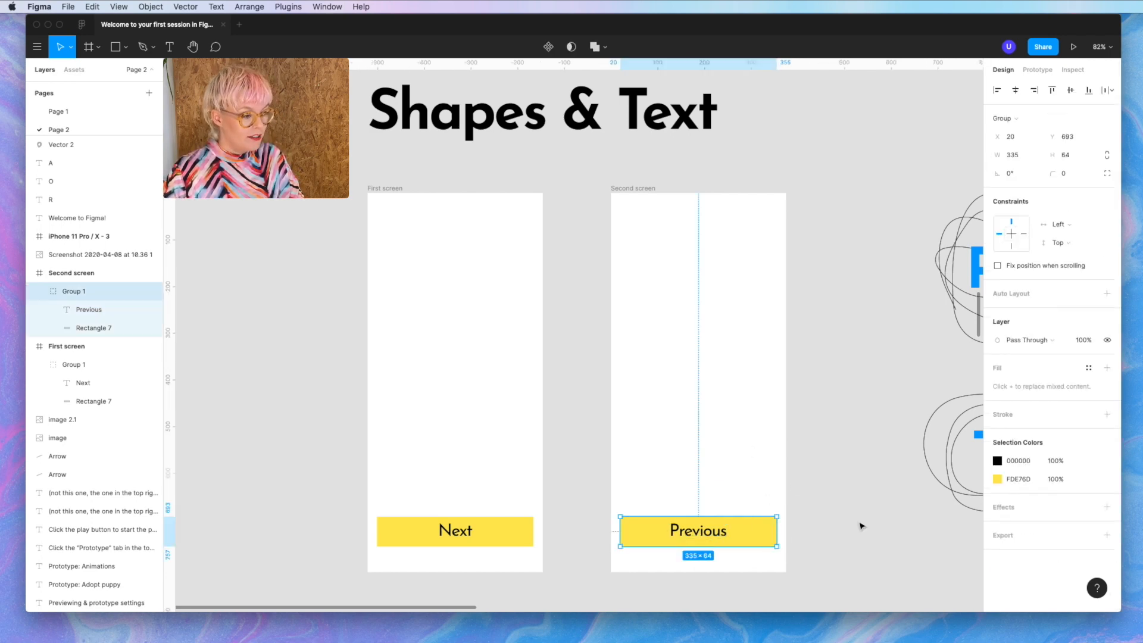
# - Change the Previous button's fill from yellow to pink FFA1CB
pyautogui.click(1007, 479)
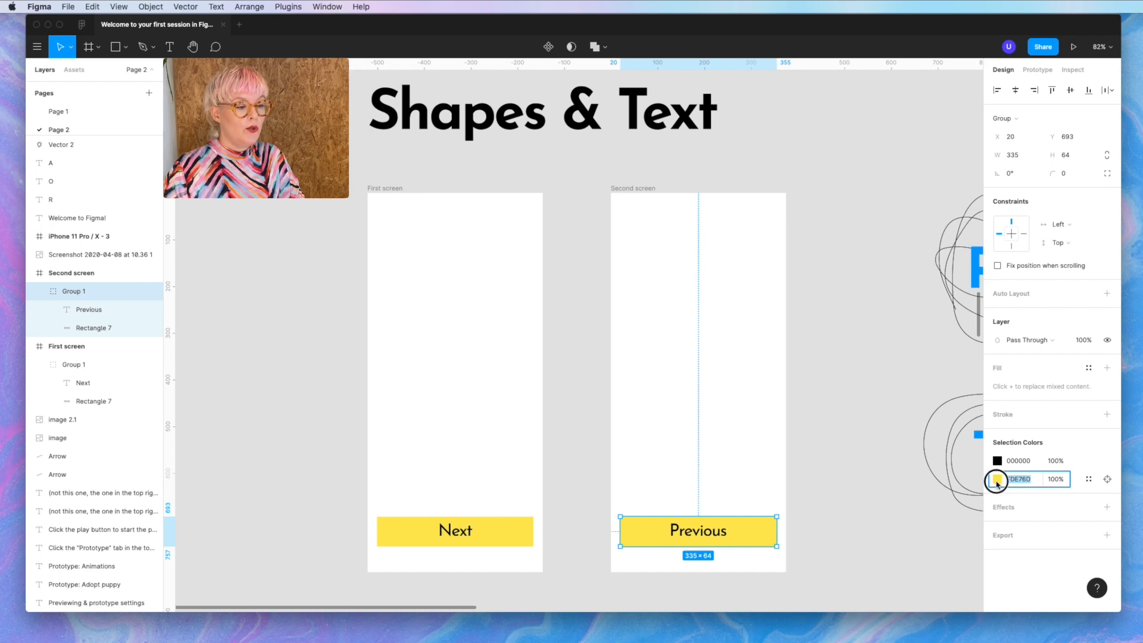
pyautogui.click(997, 478)
pyautogui.click(860, 570)
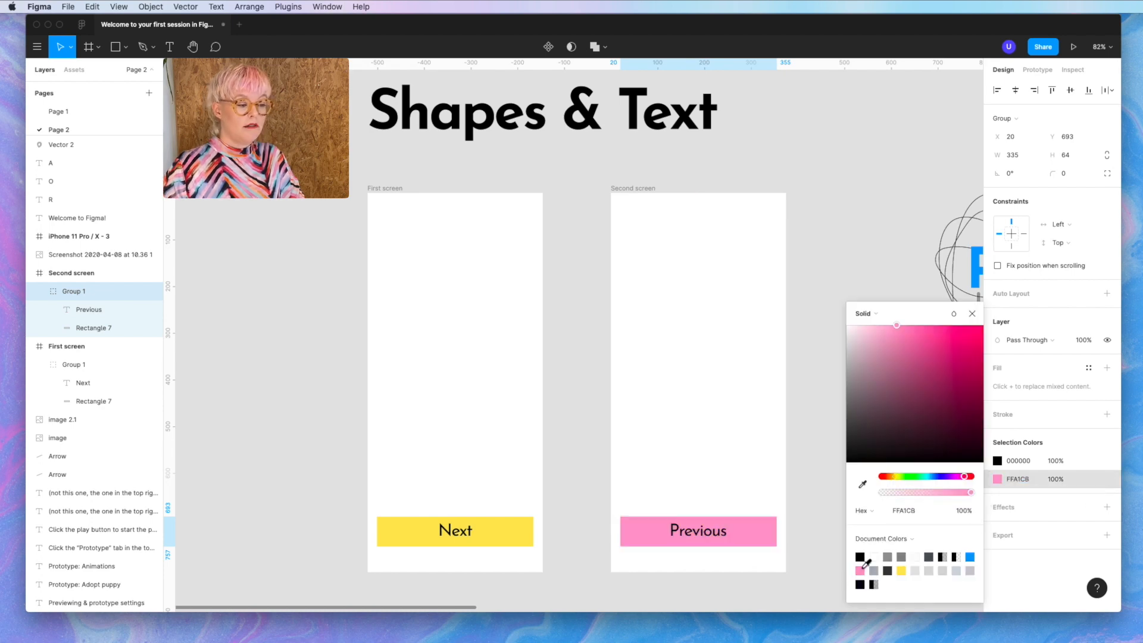
pyautogui.press('Escape')
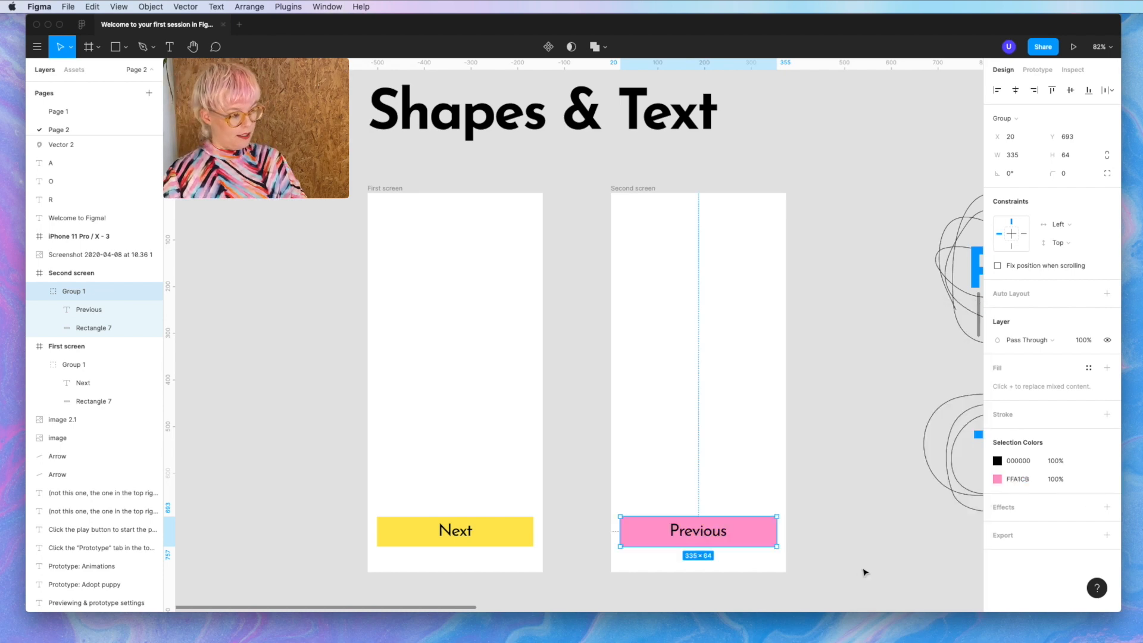
pyautogui.click(866, 525)
pyautogui.scroll(-2, 866, 523)
pyautogui.scroll(3, 828, 427)
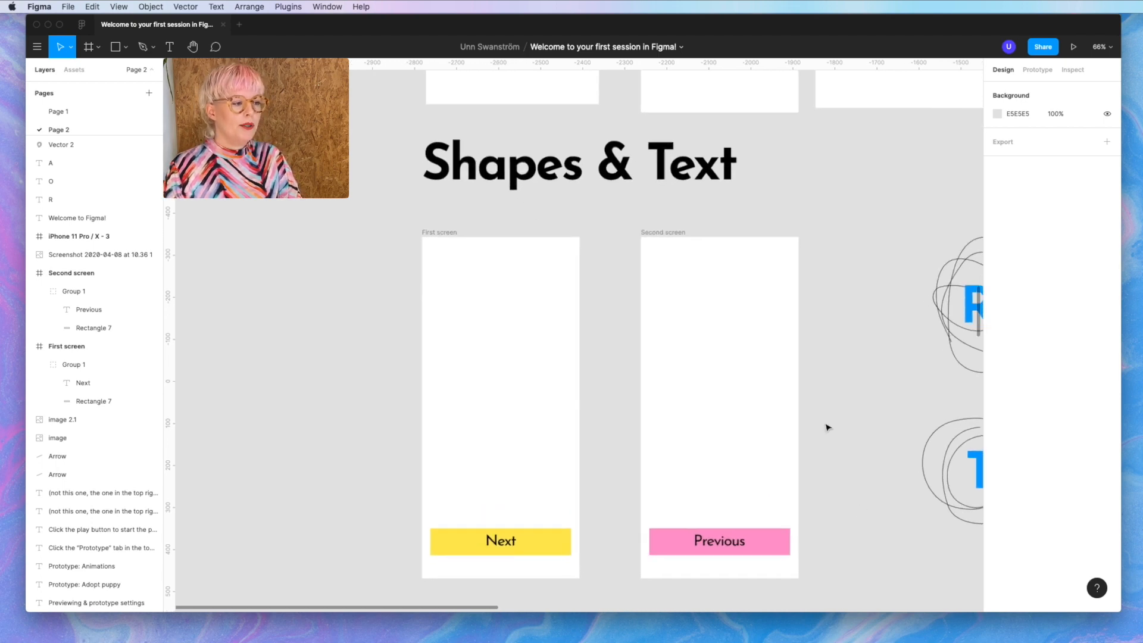
# - Add the text 'Today I shall cook italian food!' in Second screen and narrow the box so it wraps
pyautogui.press('t')
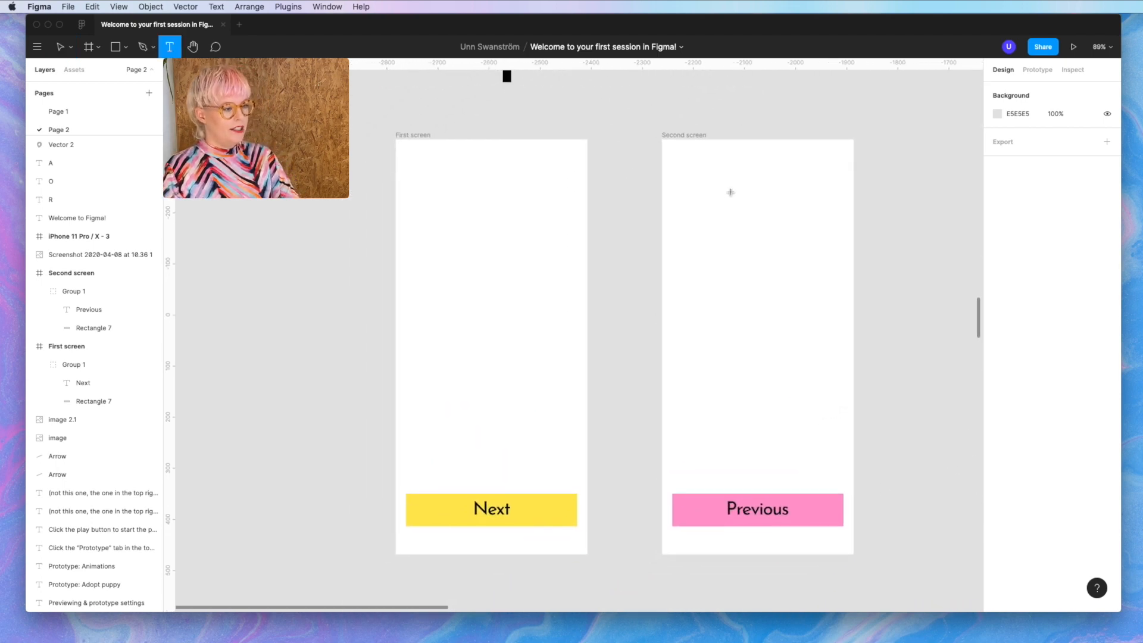
pyautogui.click(723, 217)
pyautogui.write('Today I shall cook italian food!')
pyautogui.press('Escape')
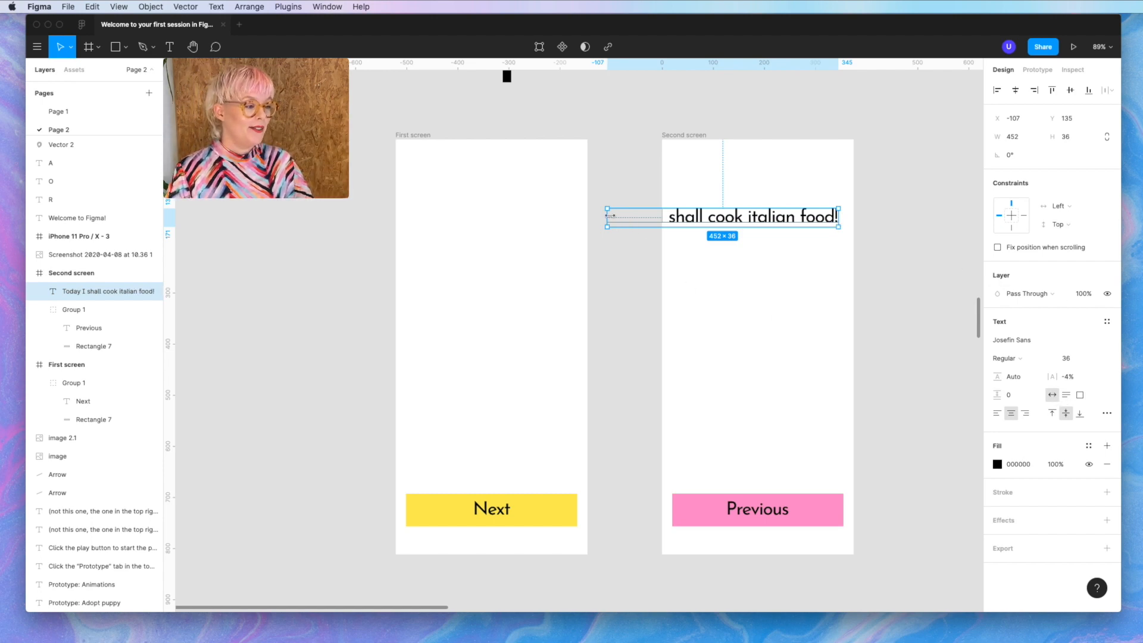
pyautogui.moveTo(611, 215); pyautogui.dragTo(689, 215)
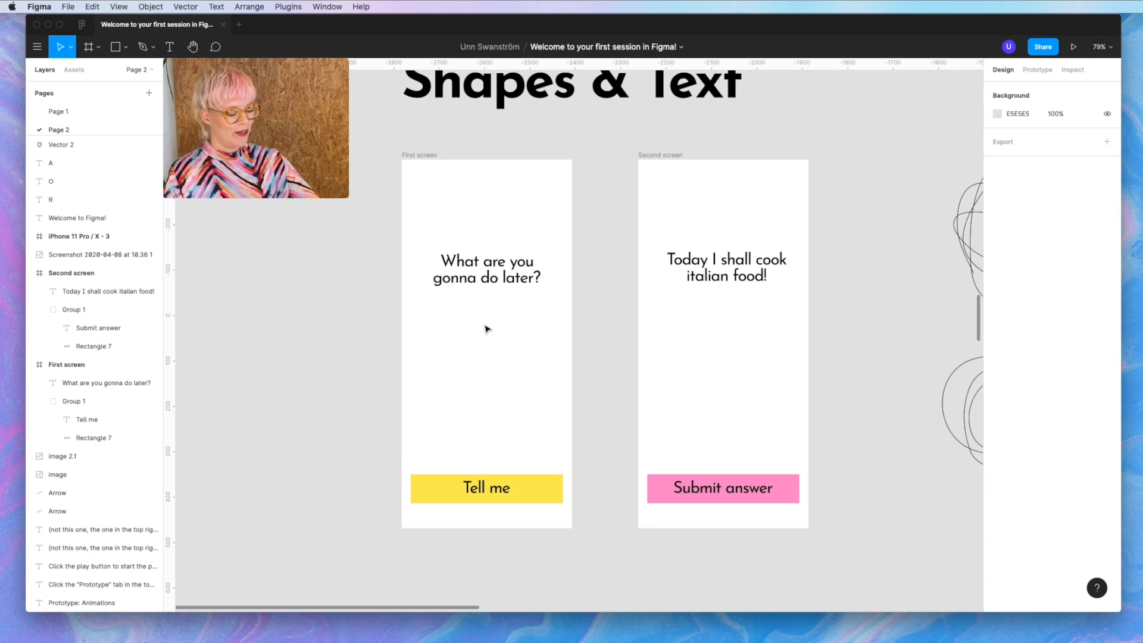
# - Draw a 210×210 circle at the First screen's left edge and fill it black 000000
pyautogui.press('o')
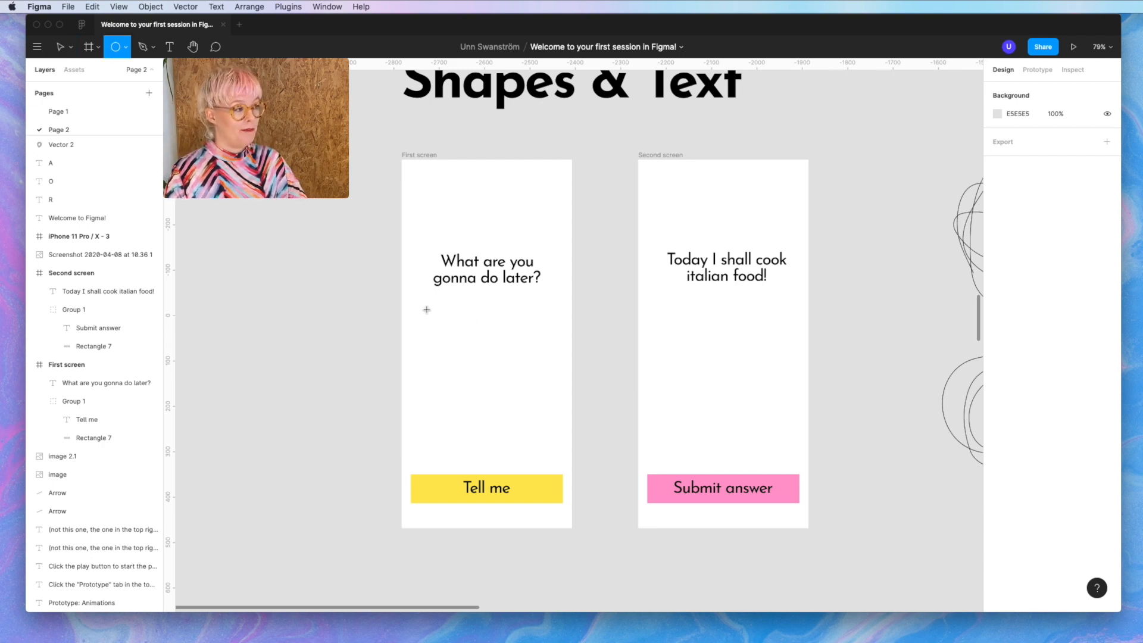
pyautogui.moveTo(427, 310)
pyautogui.mouseDown()
pyautogui.moveTo(485, 401)
pyautogui.moveTo(502, 404)
pyautogui.mouseUp()
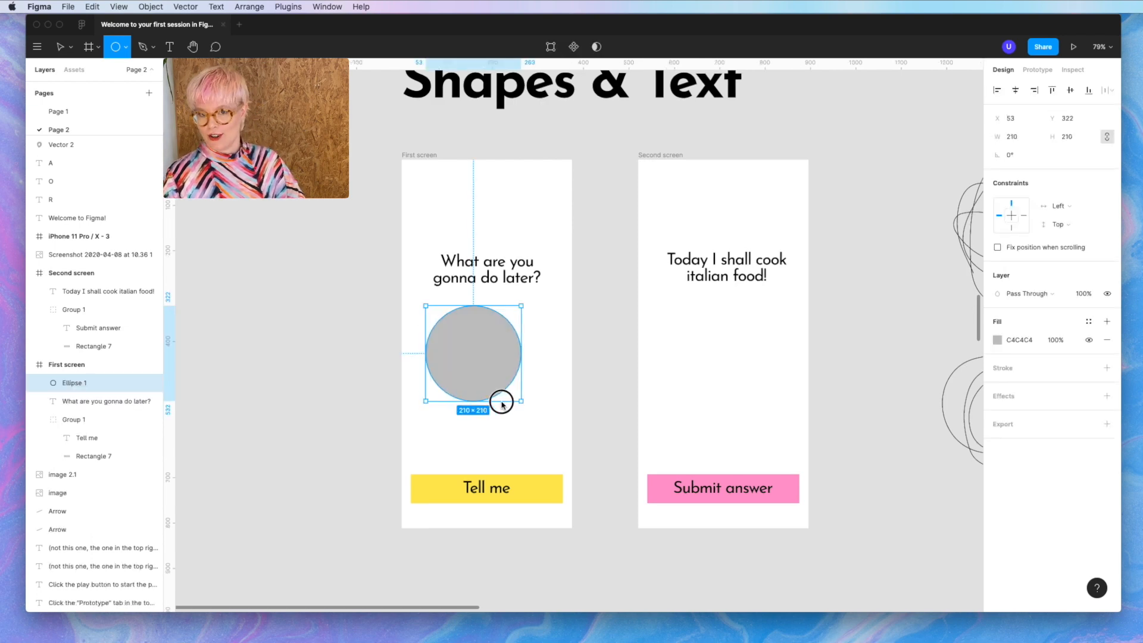
pyautogui.moveTo(490, 360); pyautogui.dragTo(465, 357)
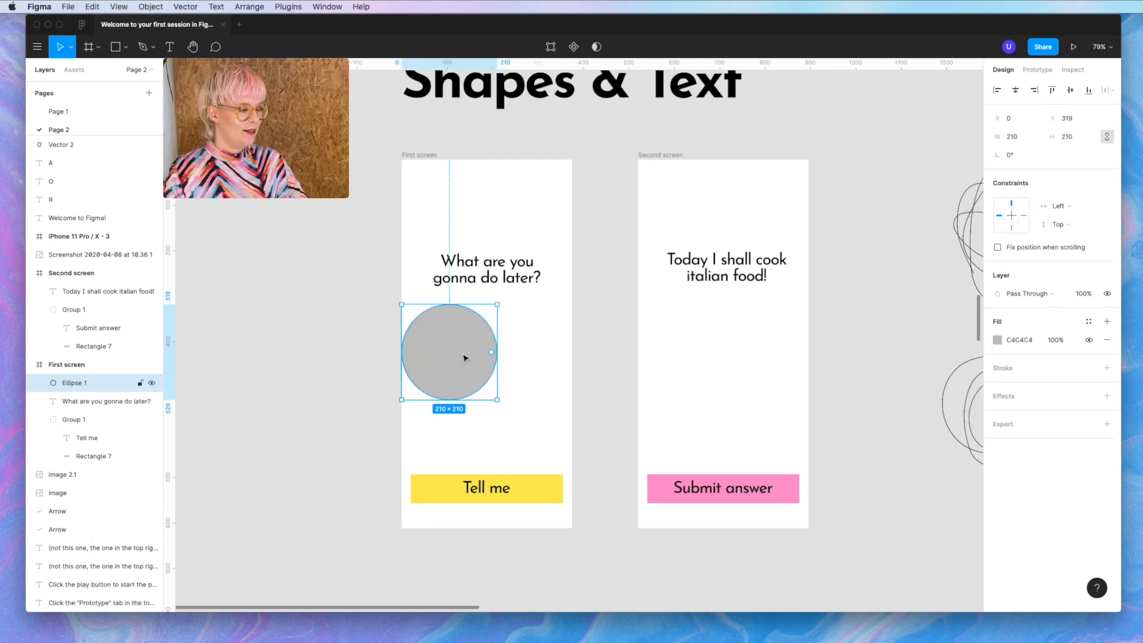
pyautogui.click(997, 340)
pyautogui.moveTo(971, 379); pyautogui.dragTo(731, 540)
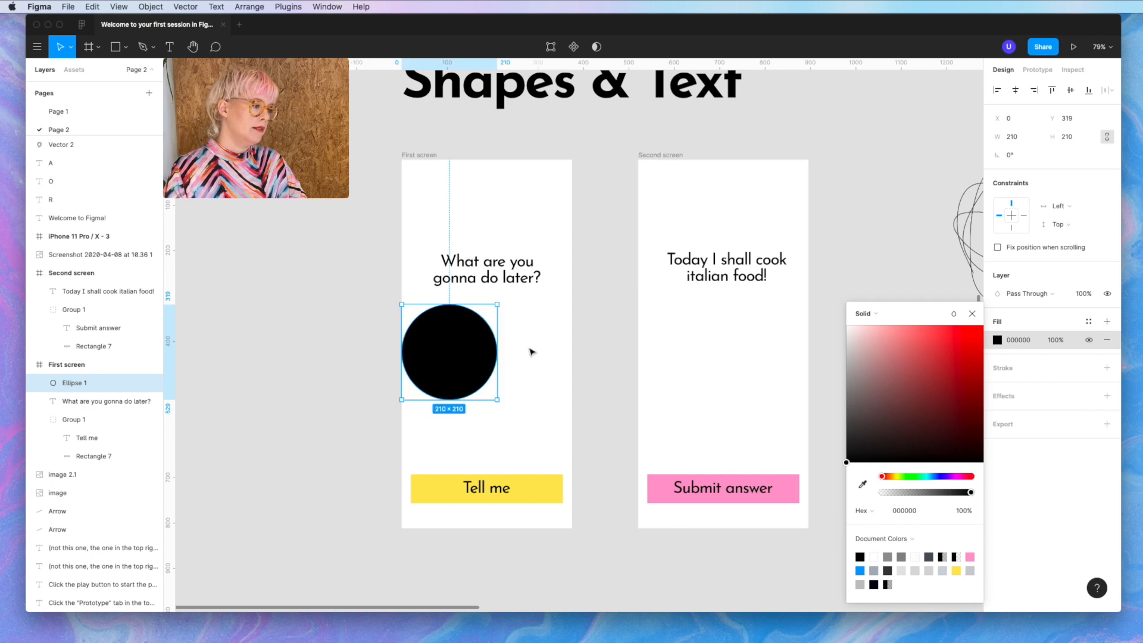
pyautogui.click(571, 373)
# - Duplicate the black circle and send the bottom one behind the Tell me button
pyautogui.moveTo(440, 377); pyautogui.dragTo(562, 511)
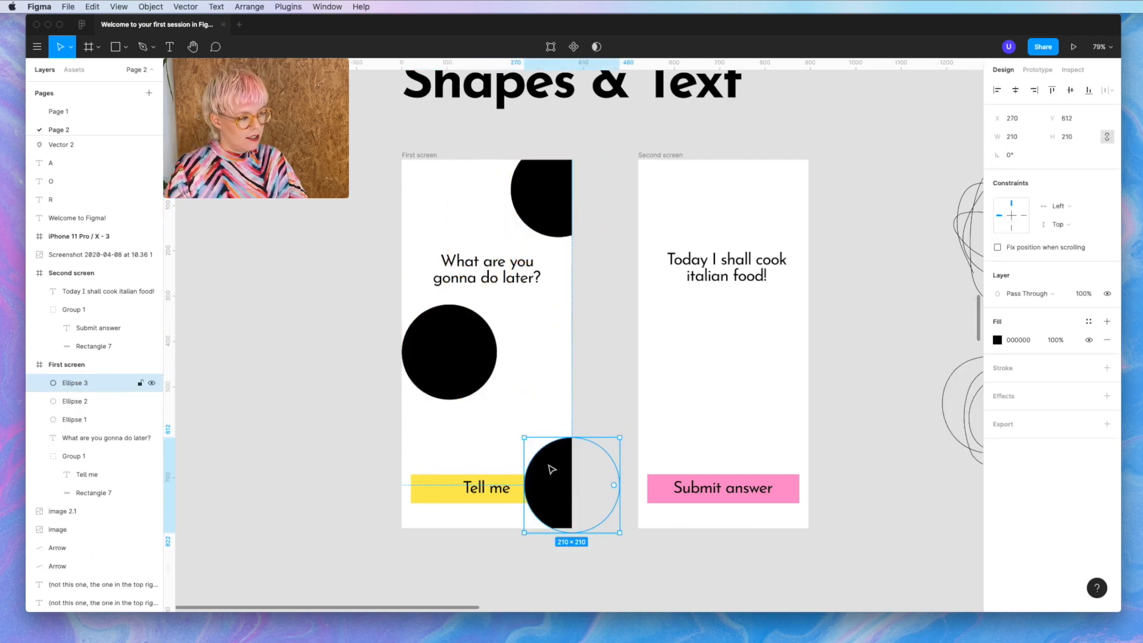
pyautogui.click(527, 379)
pyautogui.click(530, 500)
pyautogui.rightClick(565, 484)
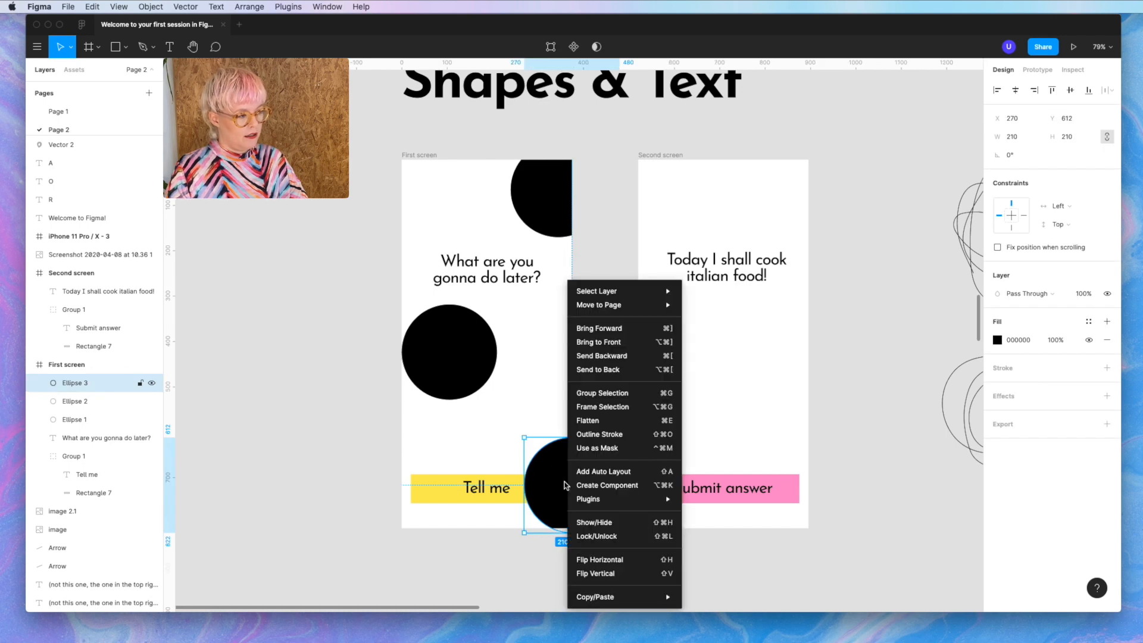
pyautogui.click(604, 373)
pyautogui.click(608, 379)
pyautogui.scroll(-5, 733, 382)
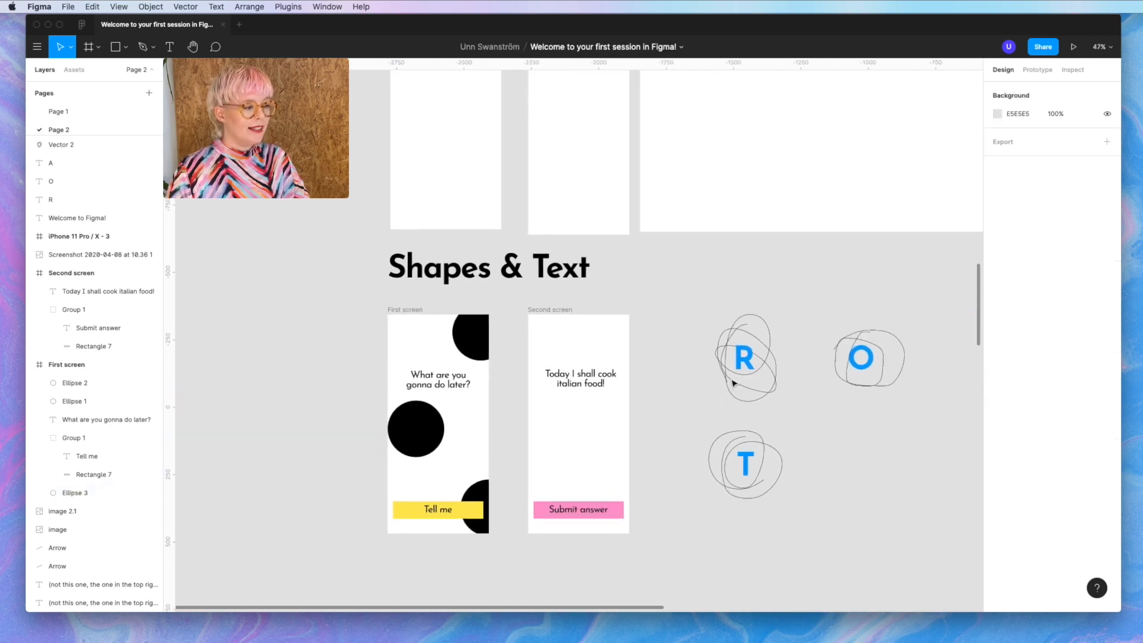
# - Zoom out to both screens and drag out a grey C4C4C4 ellipse below the Second screen heading
pyautogui.scroll(-2, 733, 383)
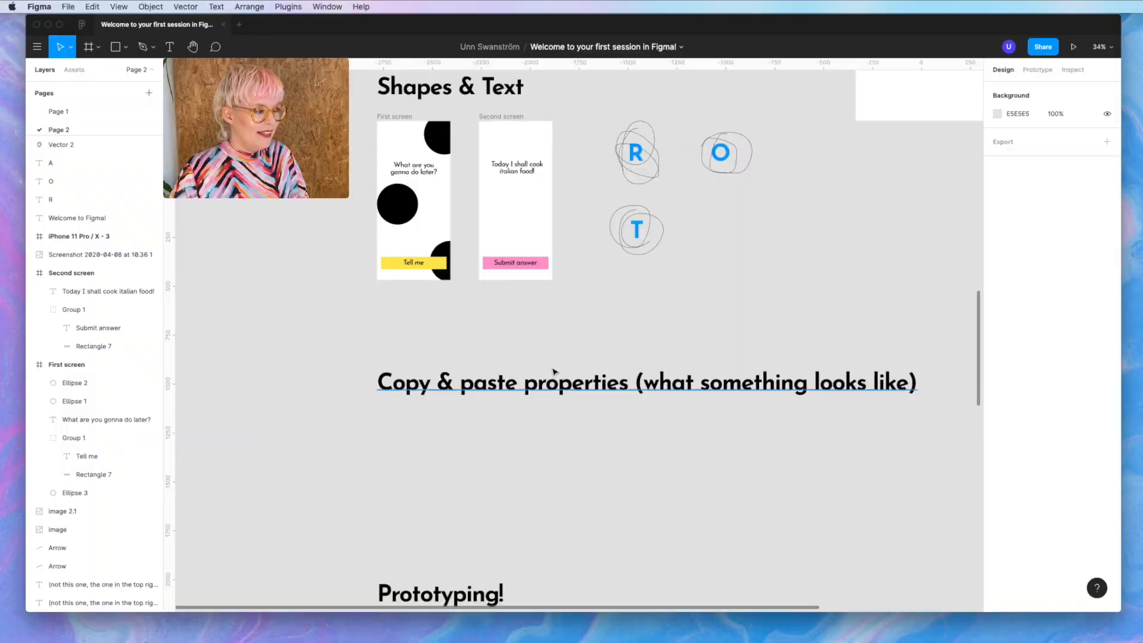
pyautogui.scroll(2, 554, 370)
pyautogui.scroll(5, 524, 295)
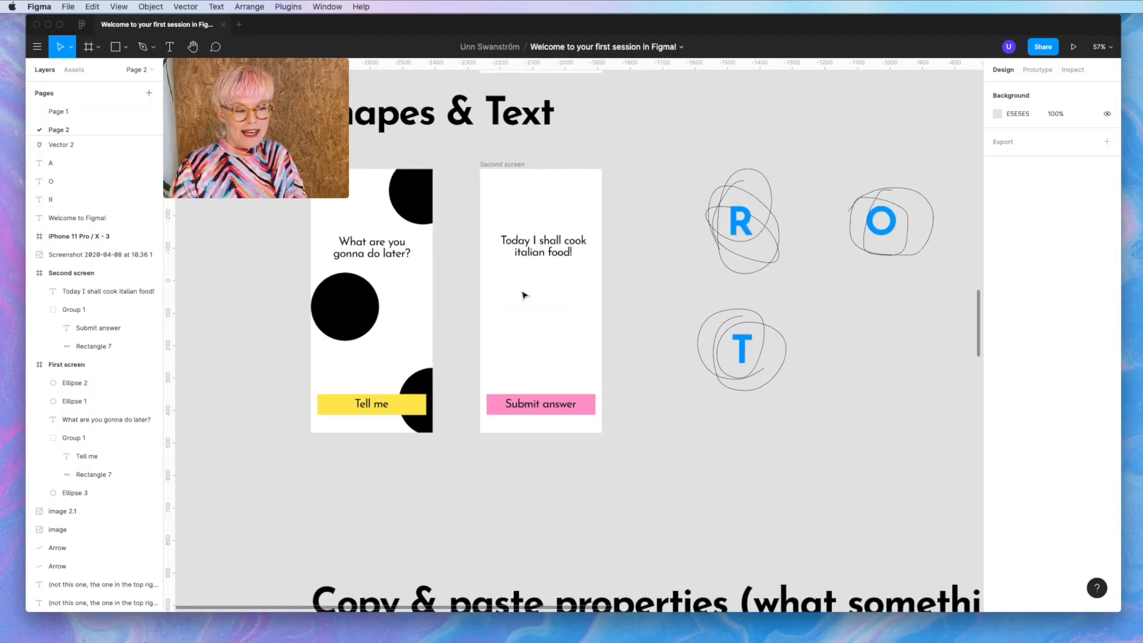
pyautogui.scroll(-5, 524, 295)
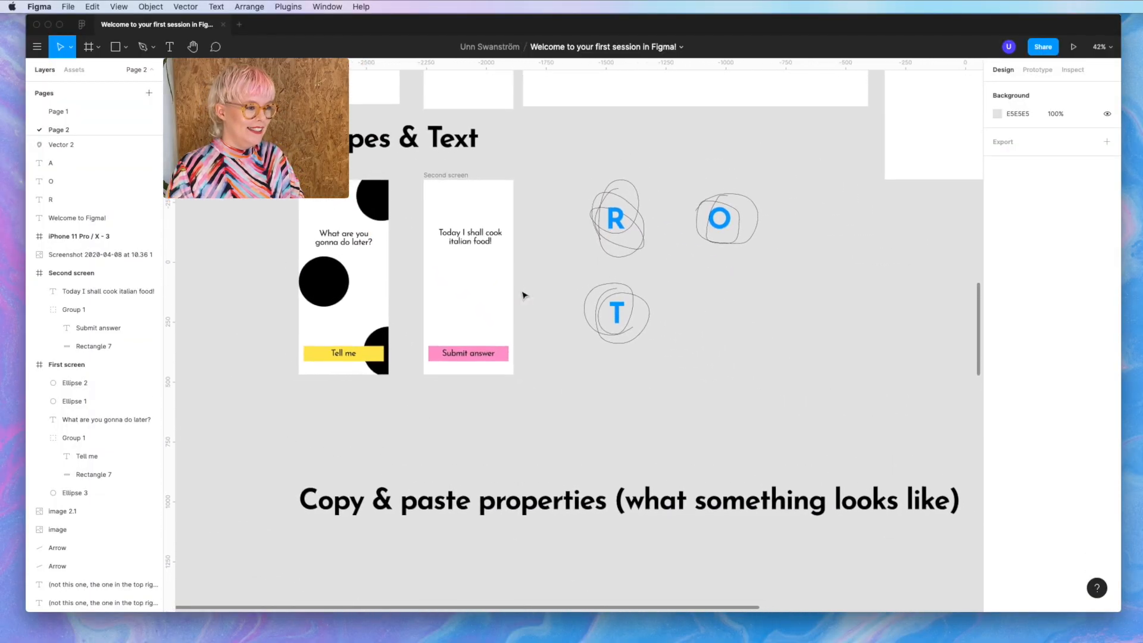
pyautogui.scroll(1, 524, 295)
pyautogui.hscroll(1, 524, 295)
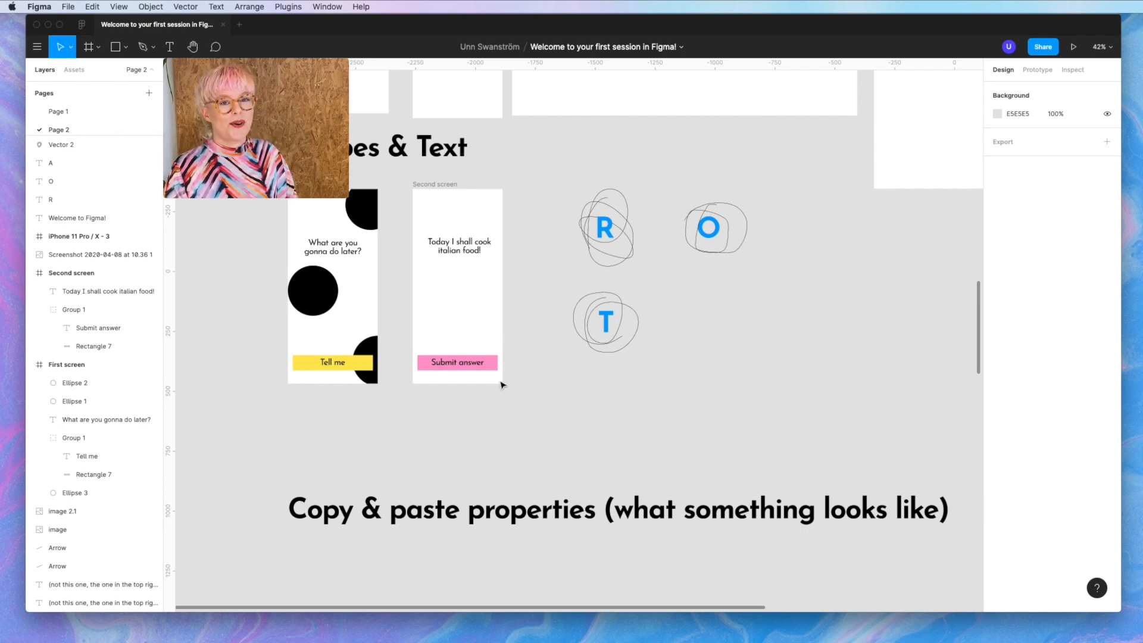
pyautogui.press('o')
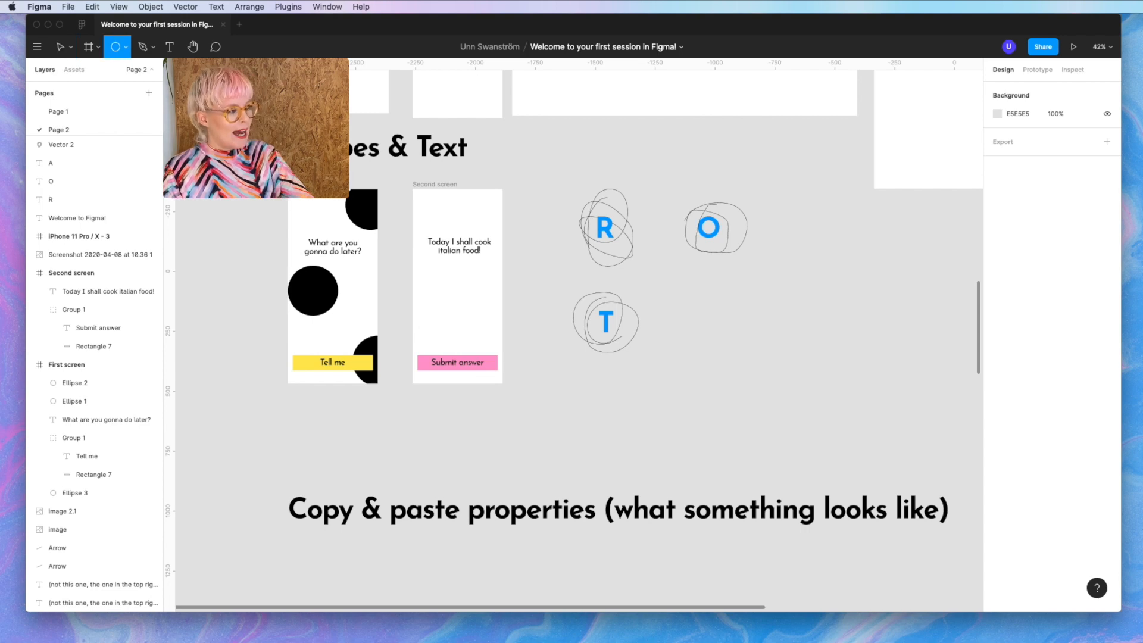
pyautogui.moveTo(446, 286); pyautogui.dragTo(491, 335)
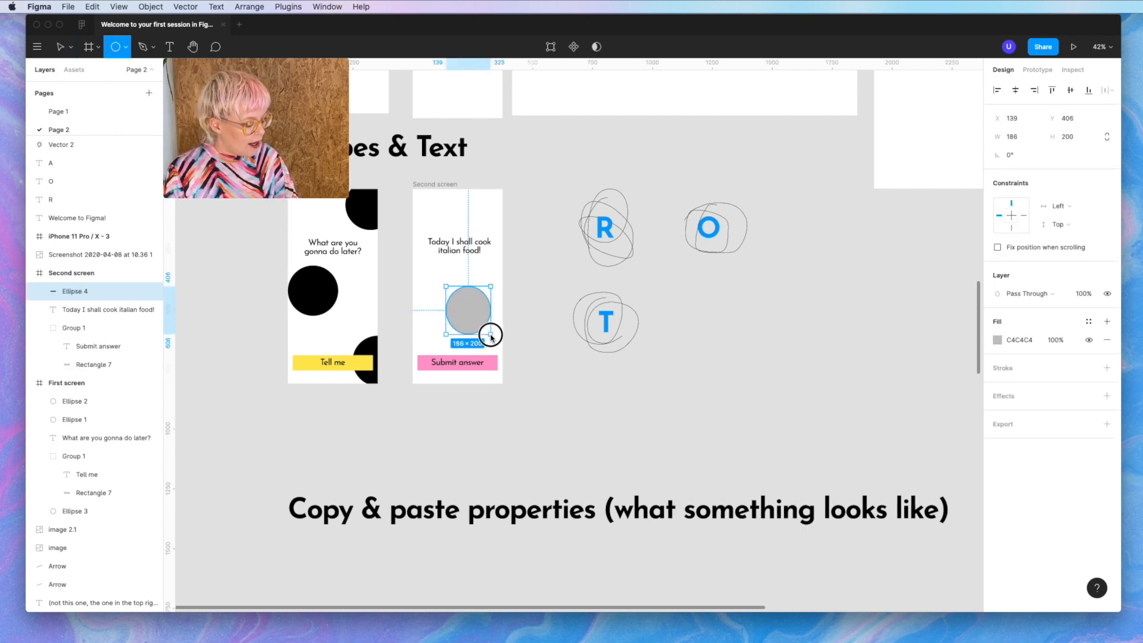
# - Constrain the ellipse to a 202×202 circle and paste the black circle's properties onto it
pyautogui.press('shift')
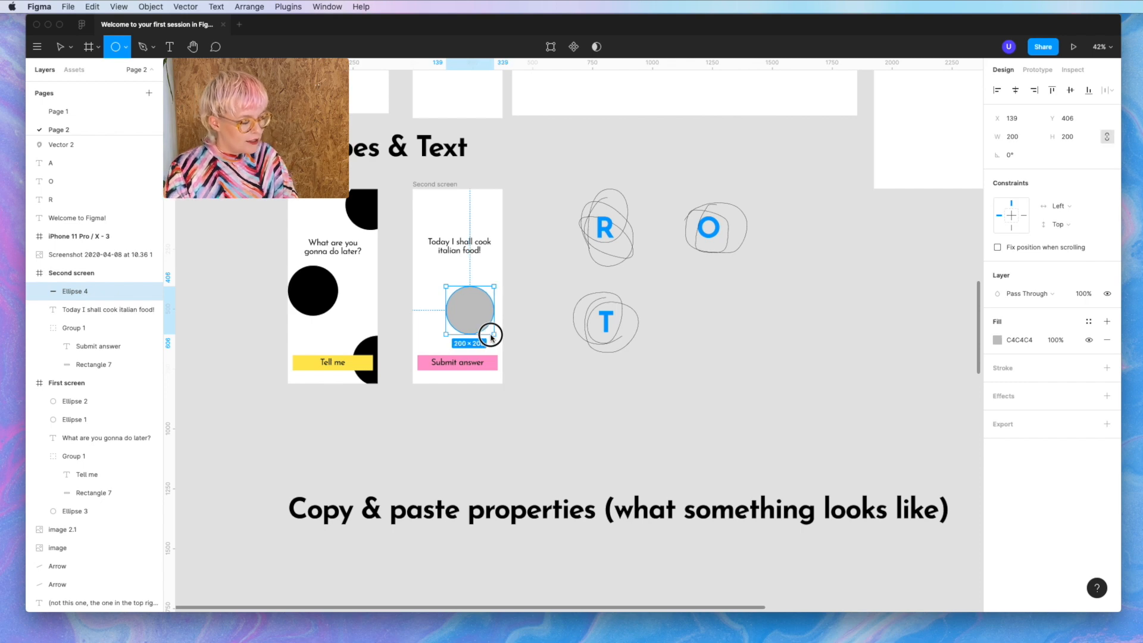
pyautogui.moveTo(490, 335); pyautogui.dragTo(492, 337)
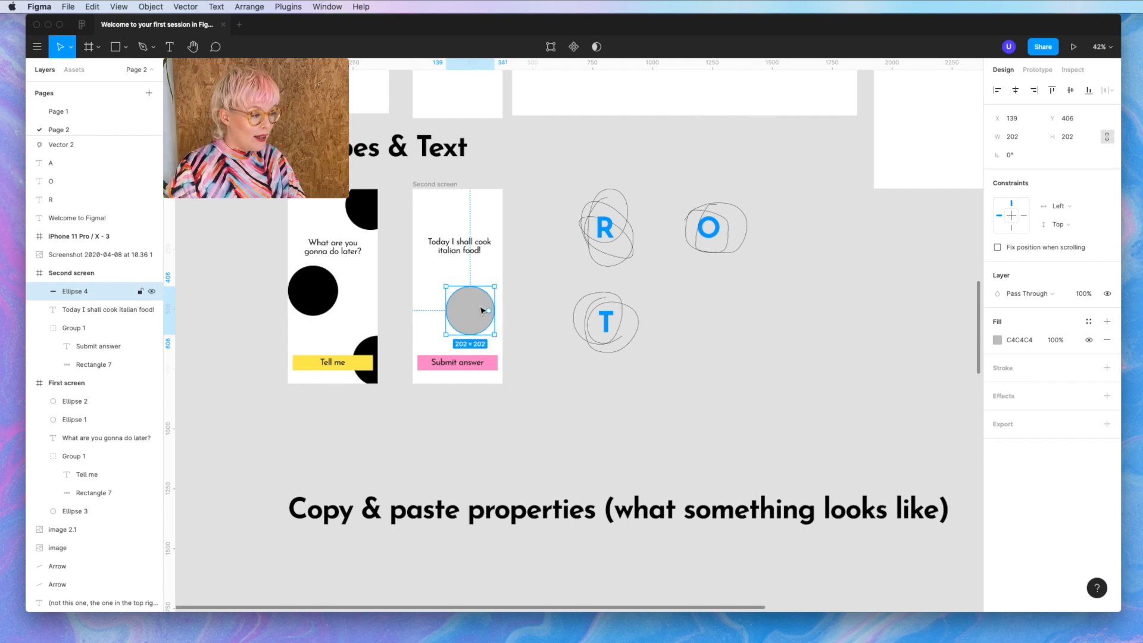
pyautogui.rightClick(307, 298)
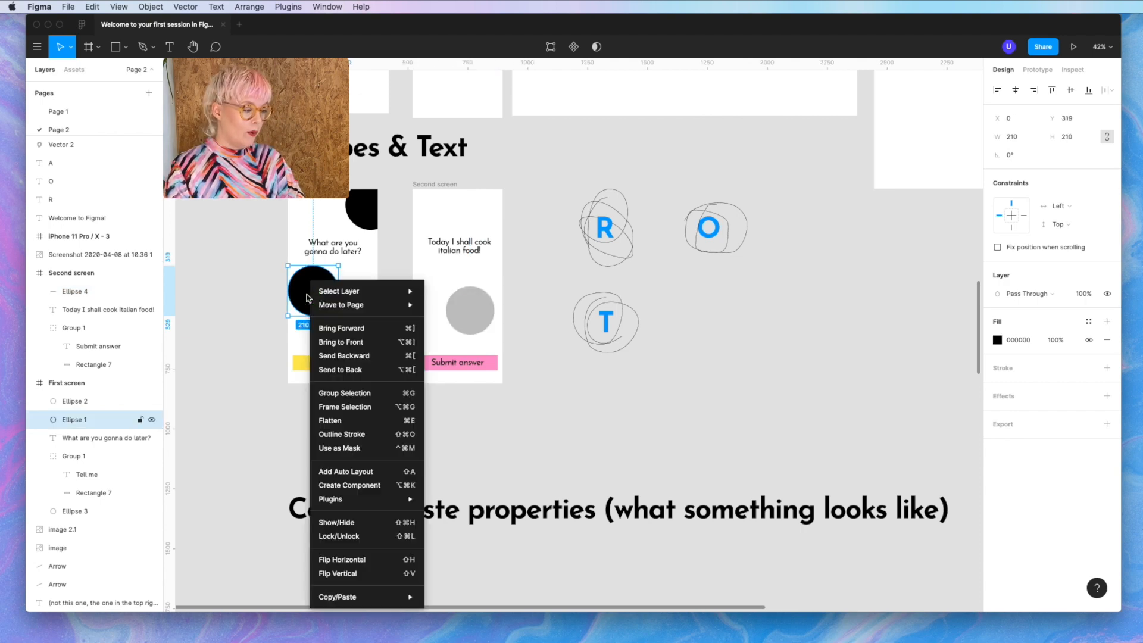
pyautogui.moveTo(376, 597)
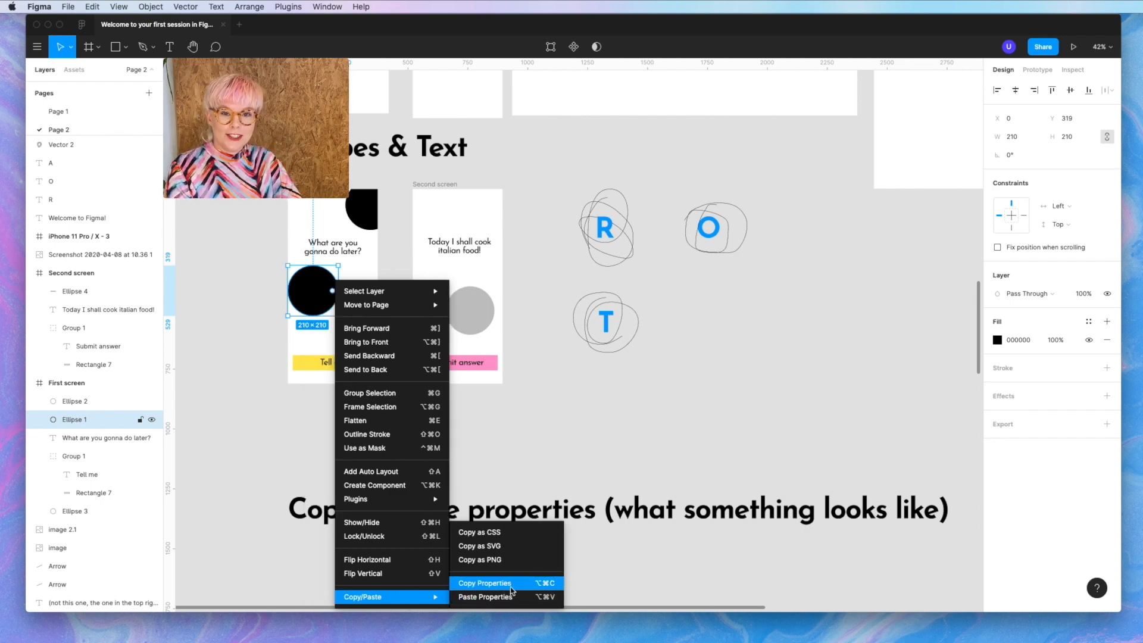
pyautogui.click(511, 584)
pyautogui.click(470, 317)
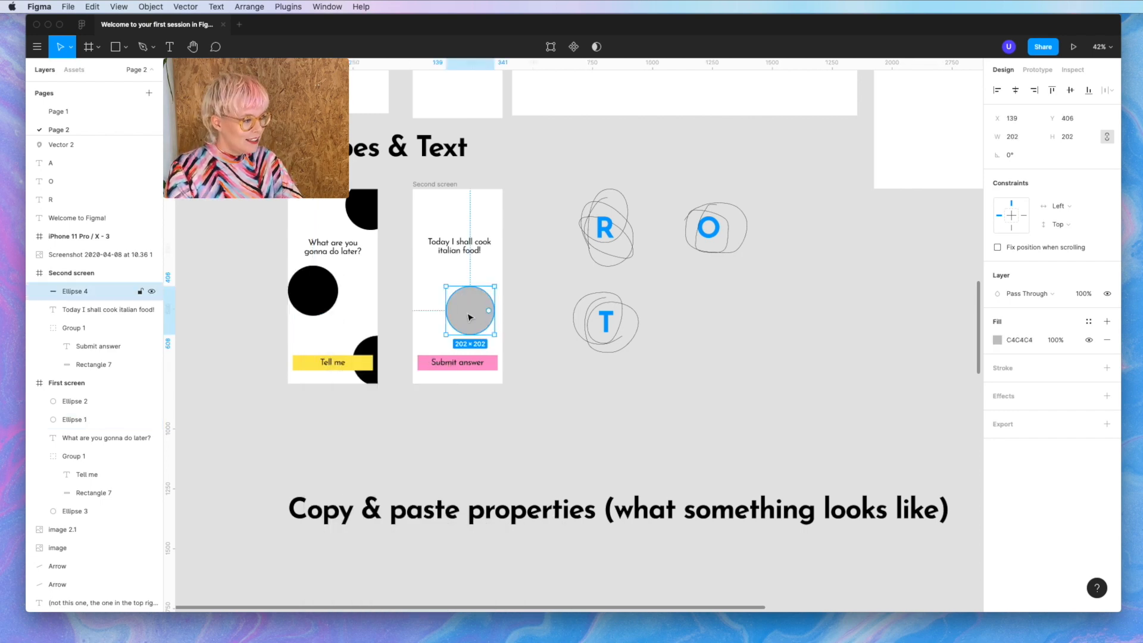
pyautogui.click(318, 290)
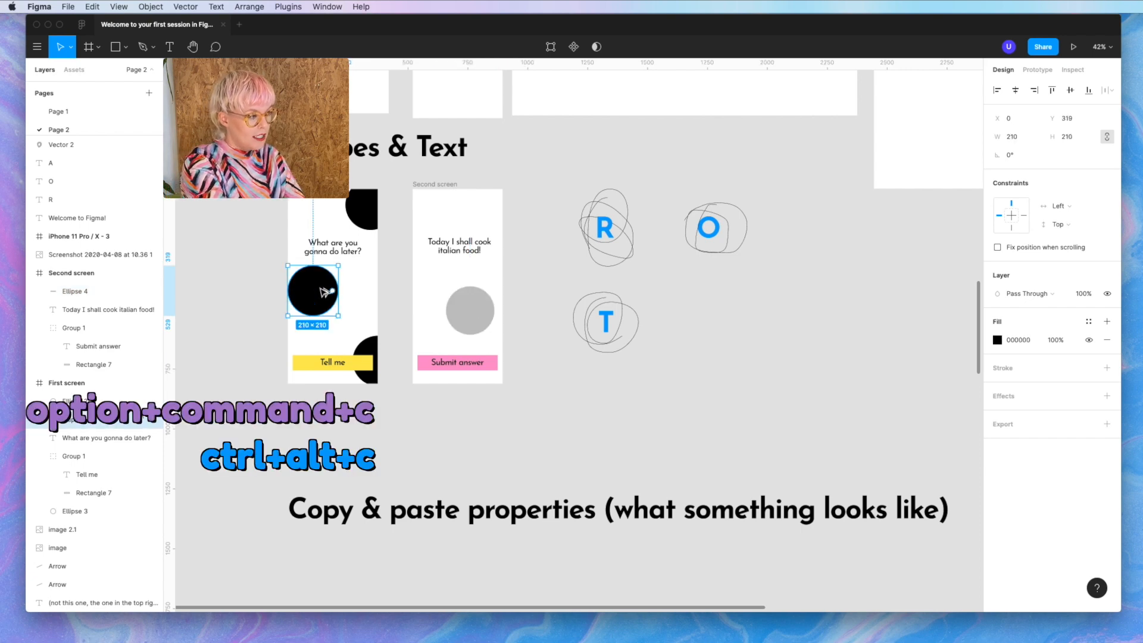
pyautogui.click(473, 316)
pyautogui.press('alt+super+v')
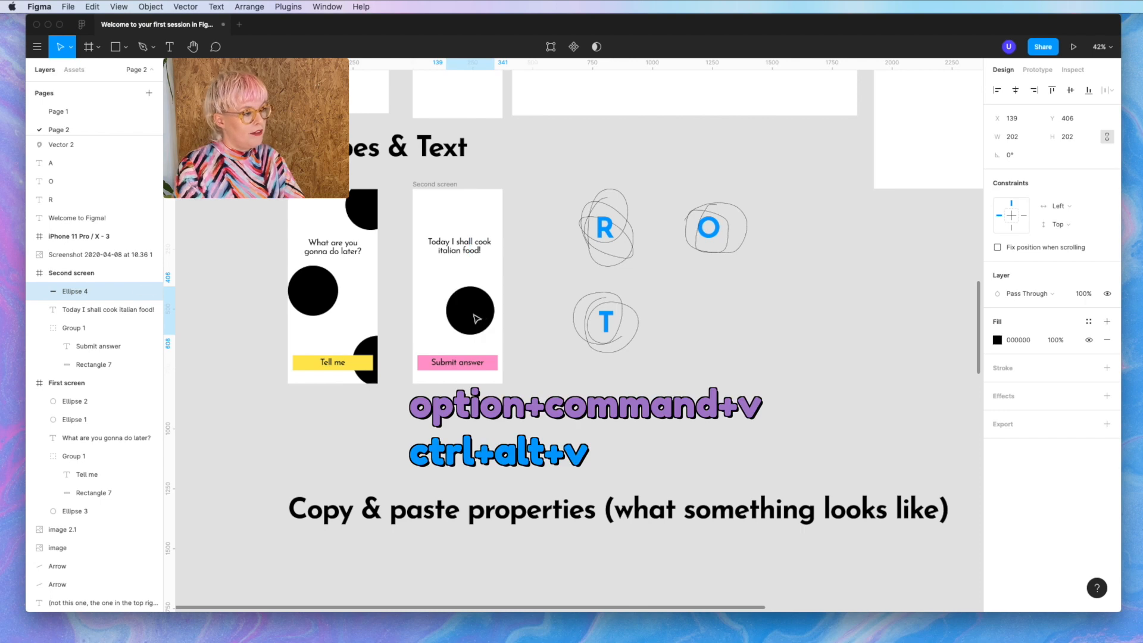
pyautogui.click(561, 419)
# - Drag the black circle onto Second screen's left edge and nudge it 10 px right and up
pyautogui.moveTo(477, 323); pyautogui.dragTo(402, 257)
pyautogui.scroll(3, 400, 258)
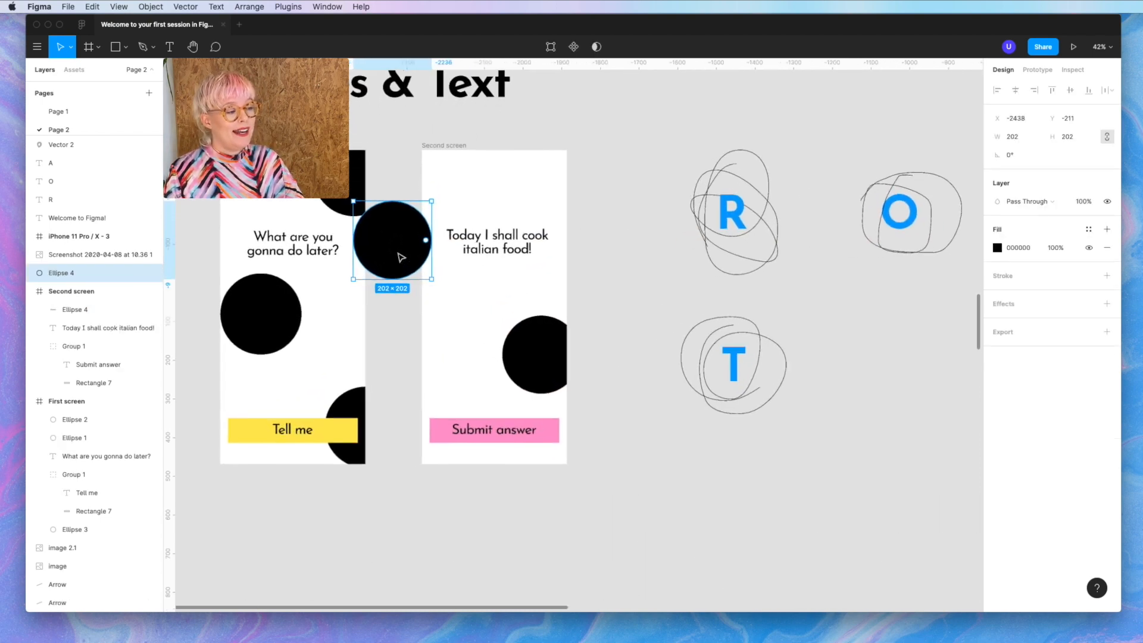
pyautogui.scroll(3, 393, 242)
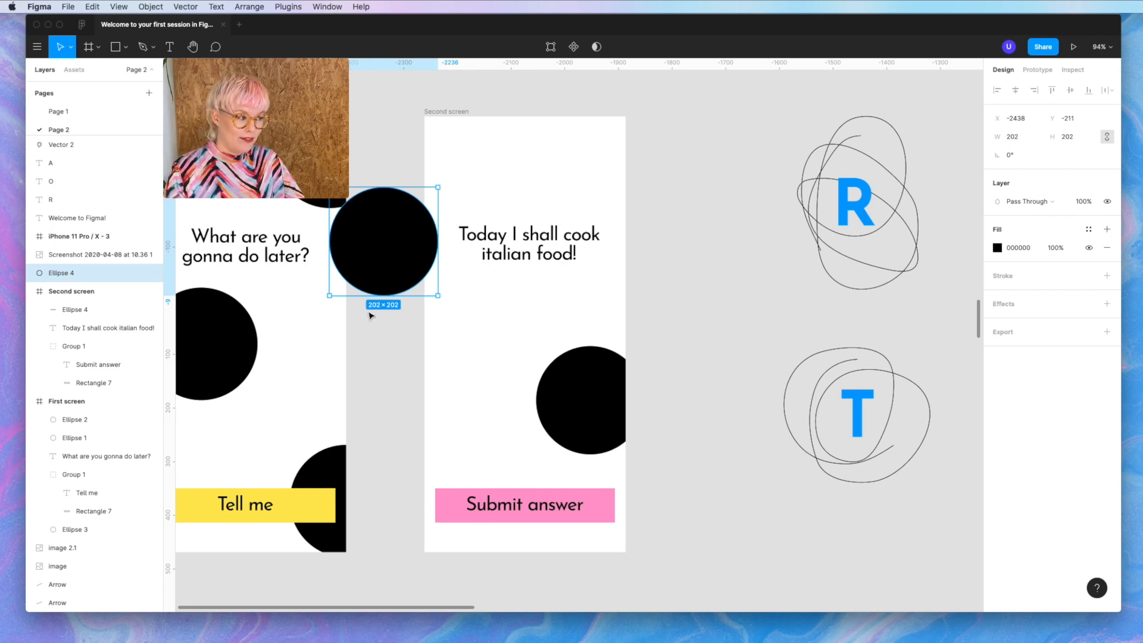
pyautogui.moveTo(367, 255); pyautogui.dragTo(492, 257)
pyautogui.press('super+z')
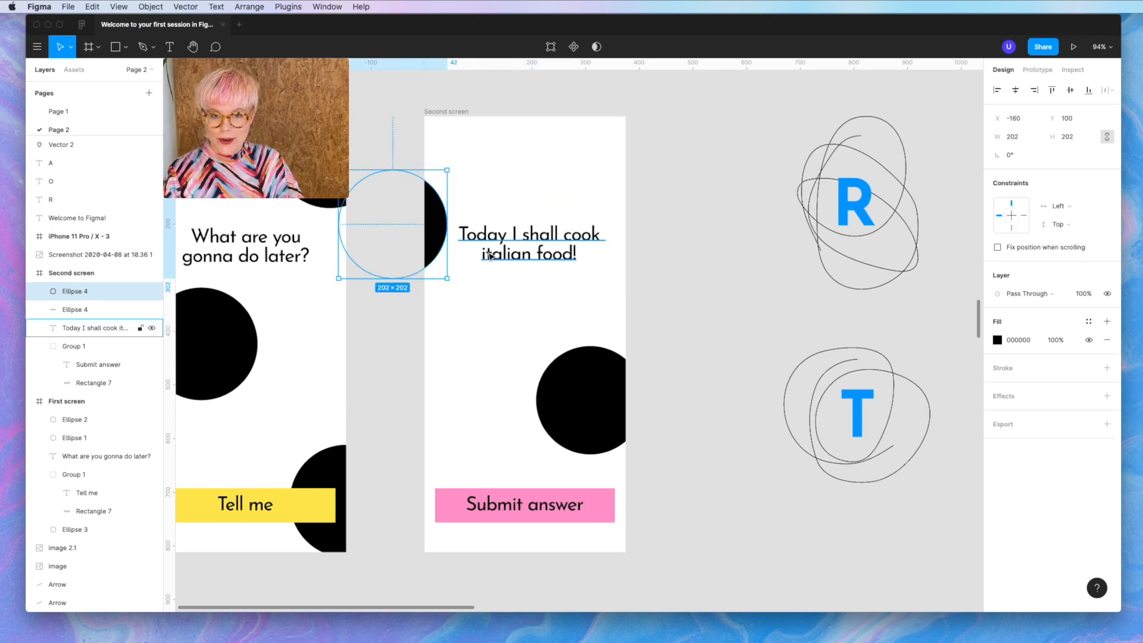
pyautogui.press('Left')
pyautogui.press('Left')
pyautogui.press('Left')
pyautogui.press('Left')
pyautogui.press('Left')
pyautogui.press('Left')
pyautogui.press('Left')
pyautogui.press('Left')
pyautogui.press('Left')
pyautogui.press('Left')
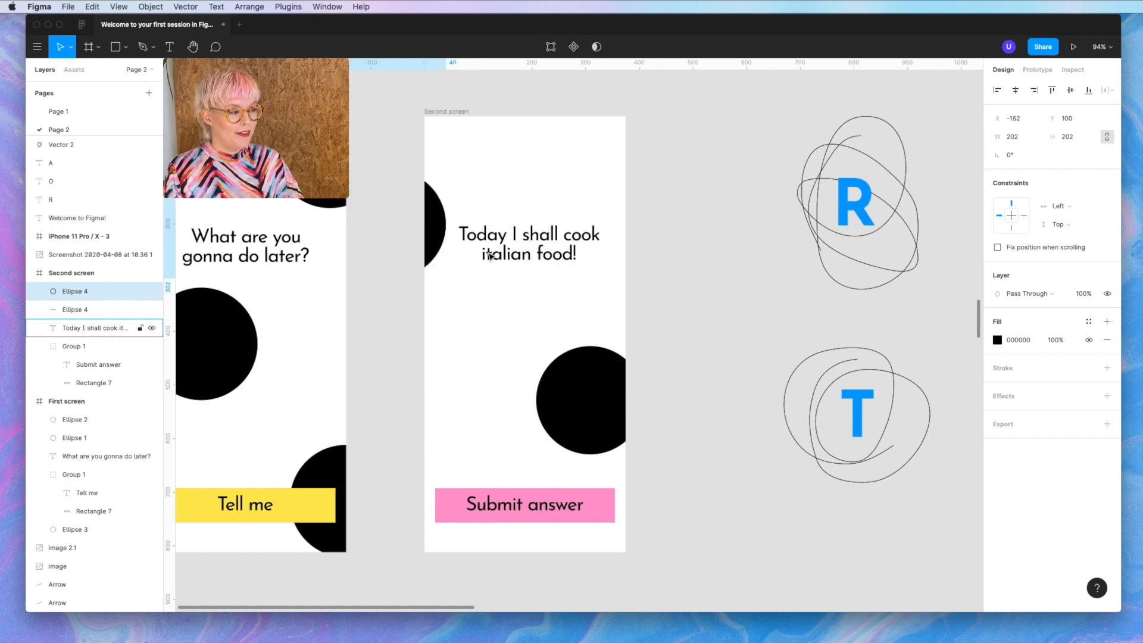
pyautogui.press('Right')
pyautogui.press('Right')
pyautogui.press('Right')
pyautogui.press('Right')
pyautogui.press('Right')
pyautogui.press('Right')
pyautogui.press('Right')
pyautogui.press('Right')
pyautogui.press('Right')
pyautogui.press('Right')
pyautogui.press('Right')
pyautogui.press('Right')
pyautogui.press('Right')
pyautogui.press('Right')
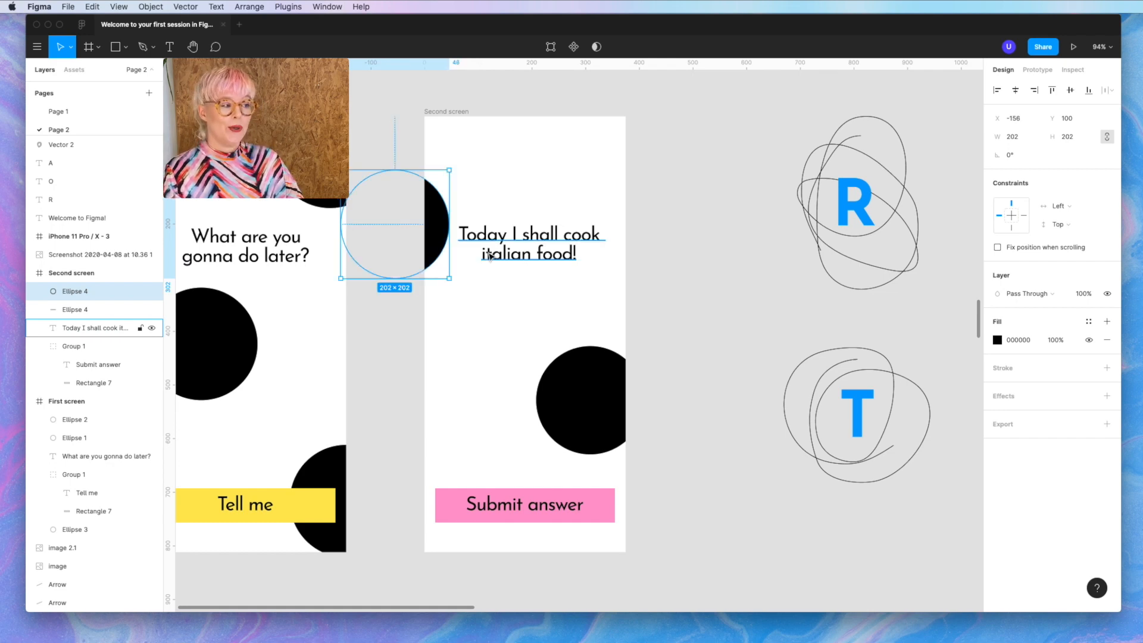
pyautogui.hotkey('shift', 'Right')
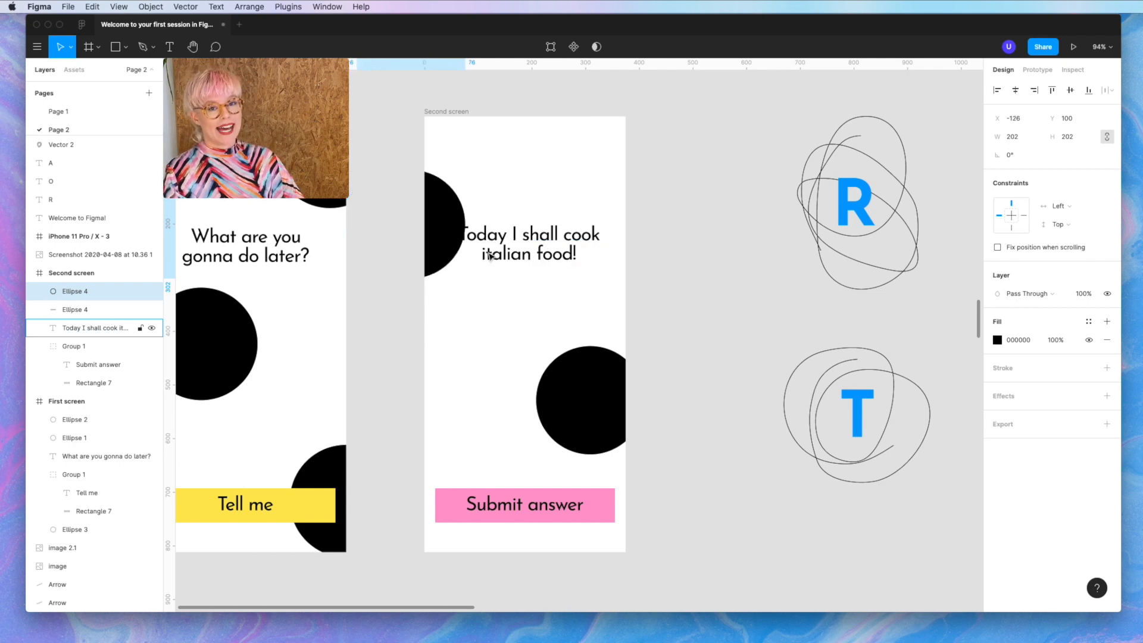
pyautogui.hotkey('shift', 'Up')
pyautogui.hotkey('shift', 'Up')
pyautogui.hotkey('shift', 'Up')
pyautogui.hotkey('shift', 'Up')
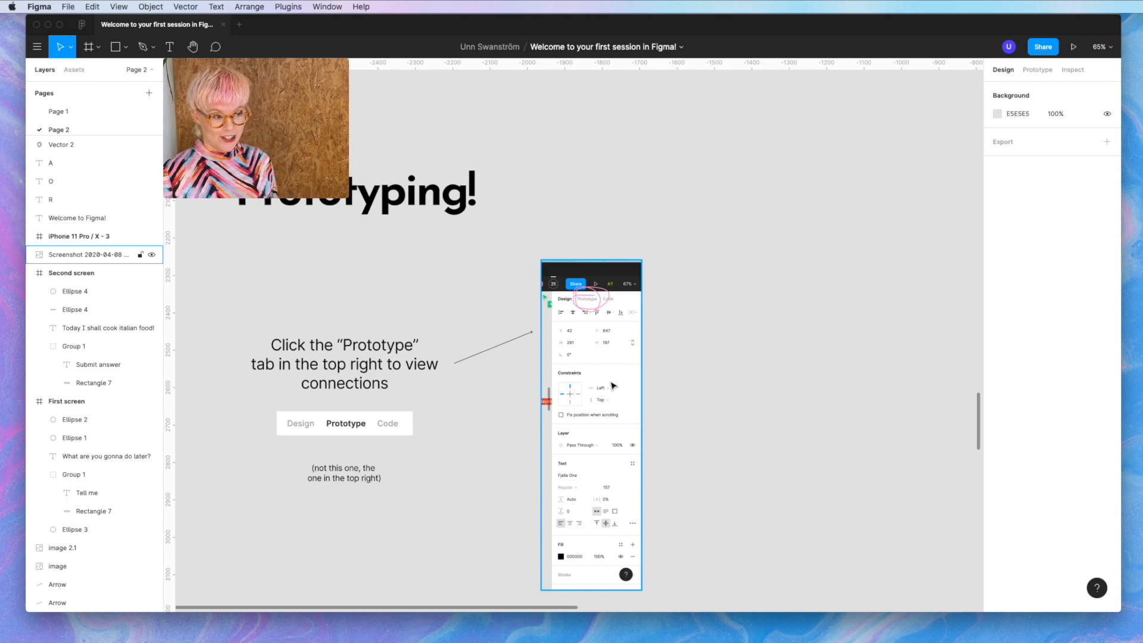
# - Deselect the screenshot, switch the right panel to Prototype, and scroll back to the Shapes & Text frames
pyautogui.click(825, 203)
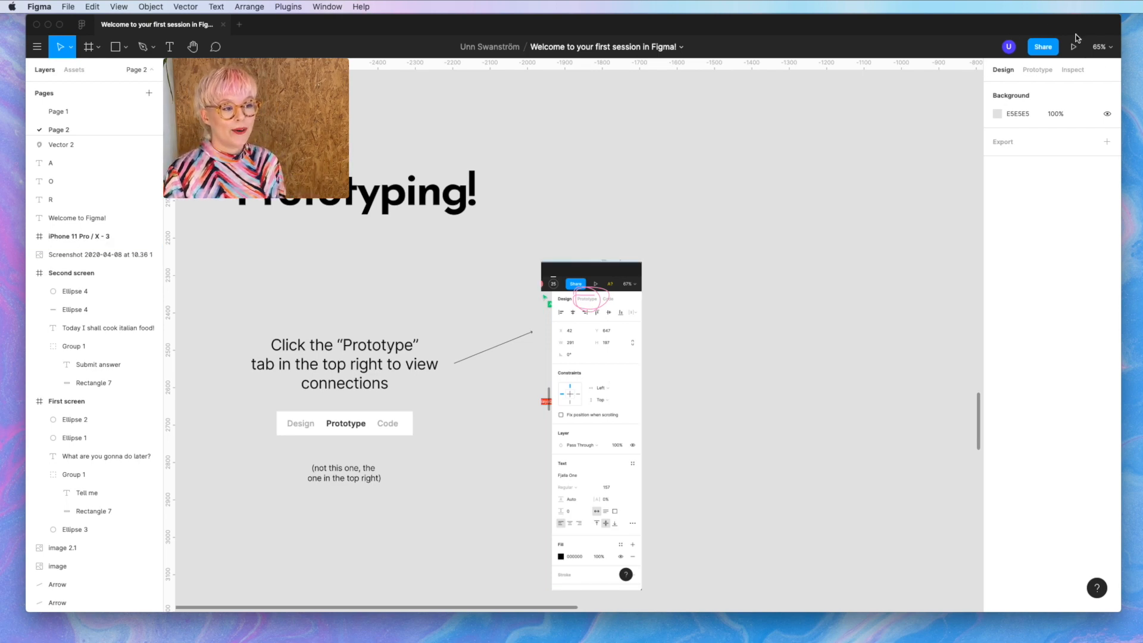
pyautogui.click(1043, 71)
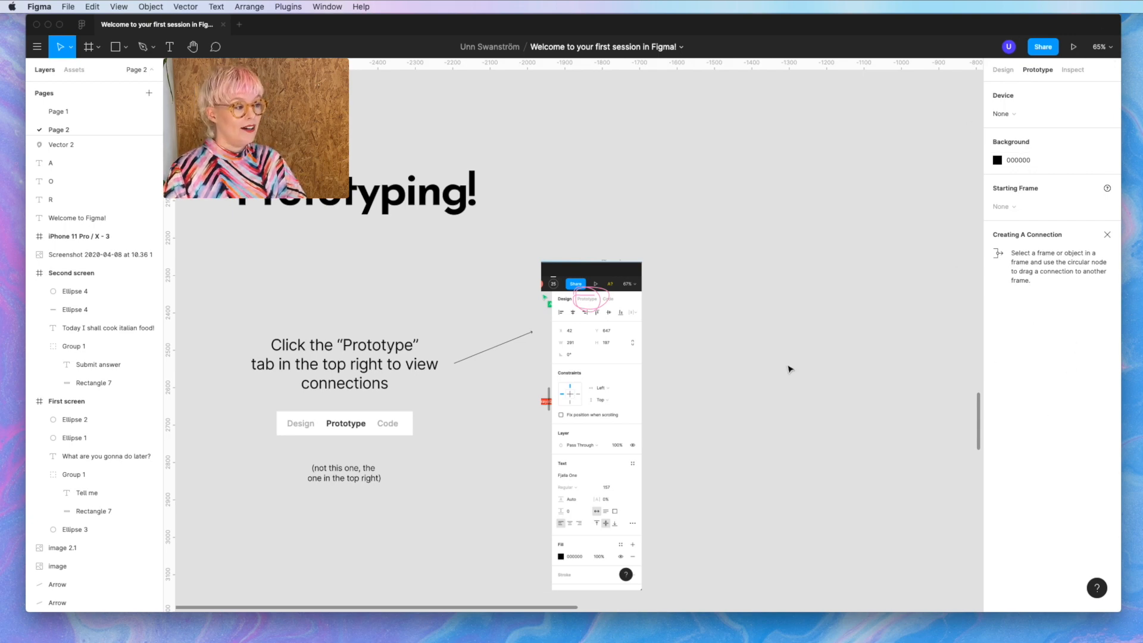
pyautogui.scroll(-2, 789, 366)
pyautogui.scroll(5, 789, 368)
pyautogui.scroll(10, 789, 368)
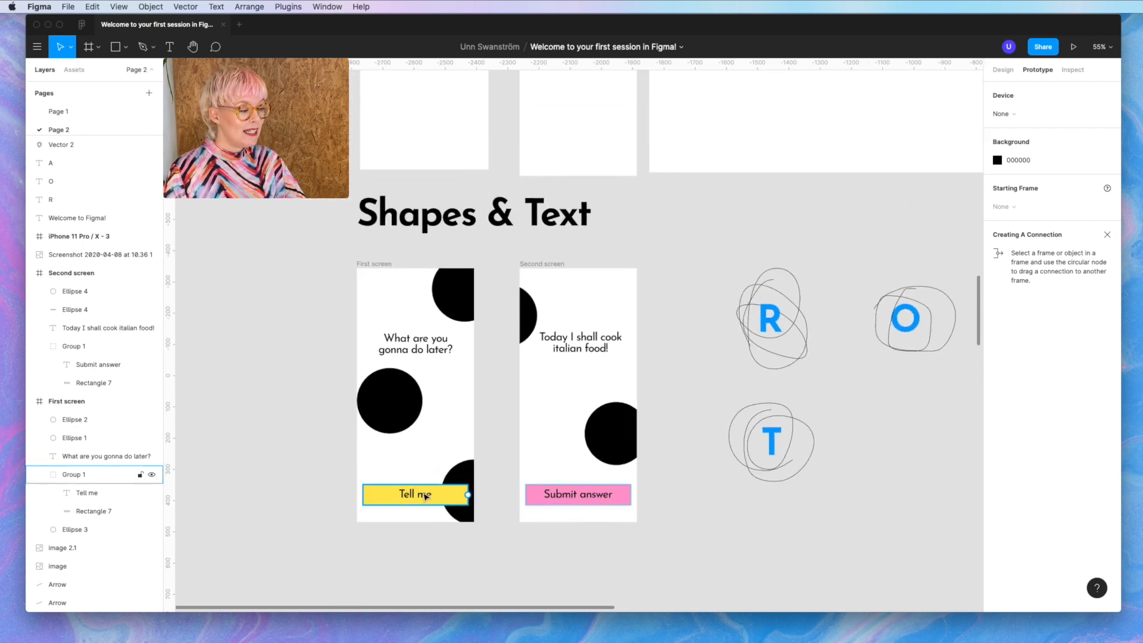
# - Connect the Tell me button to Second screen with an On Click > Navigate To interaction
pyautogui.click(400, 497)
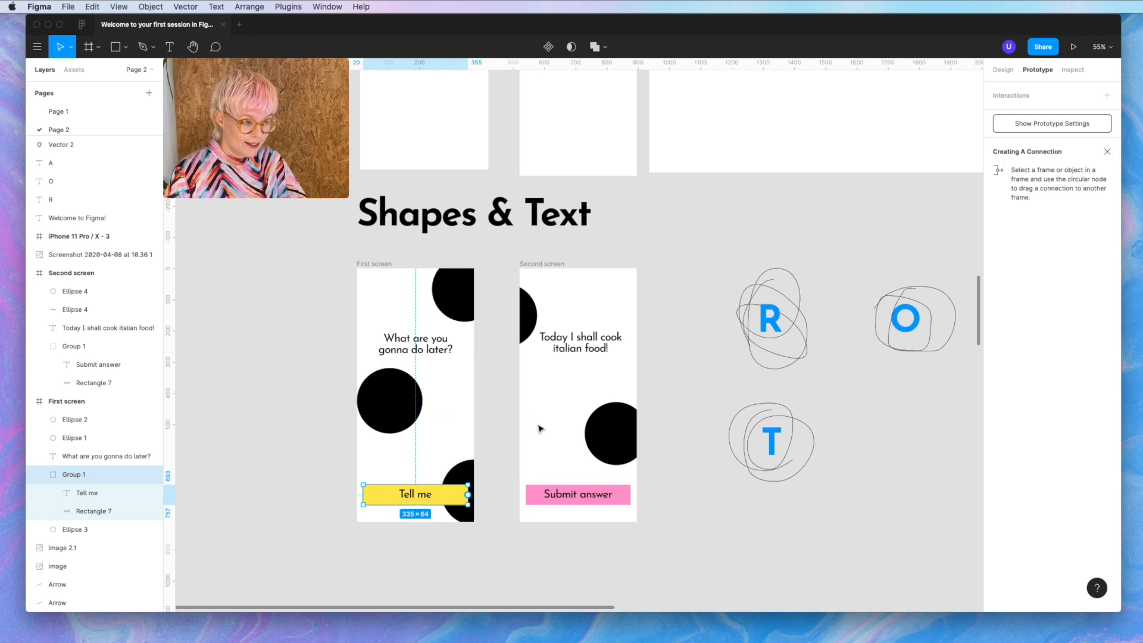
pyautogui.scroll(5, 416, 504)
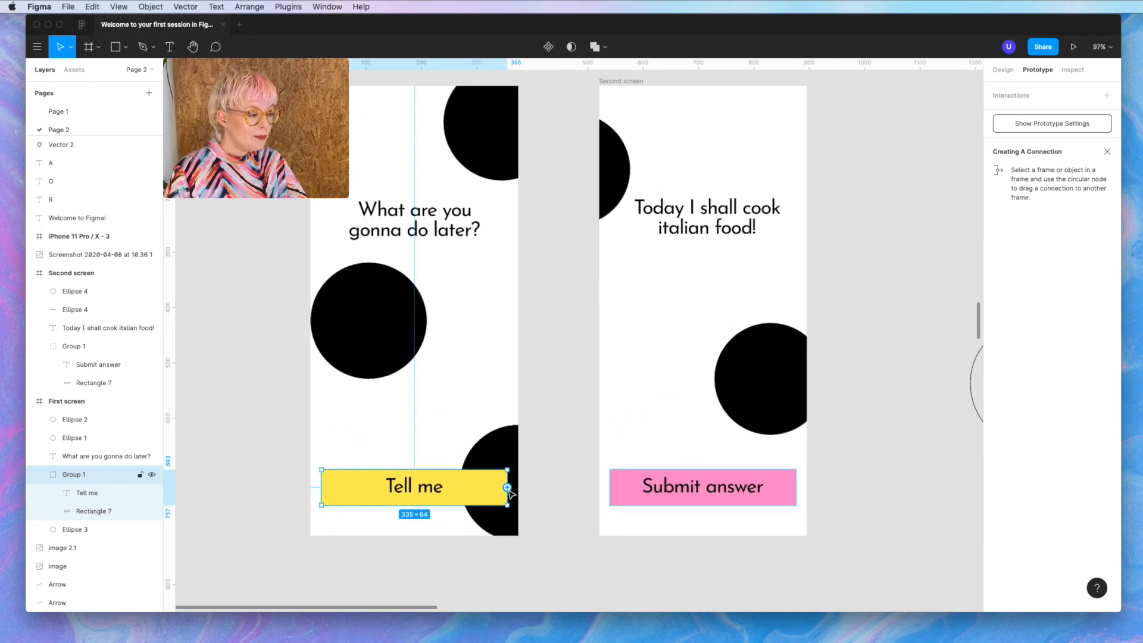
pyautogui.scroll(10, 490, 500)
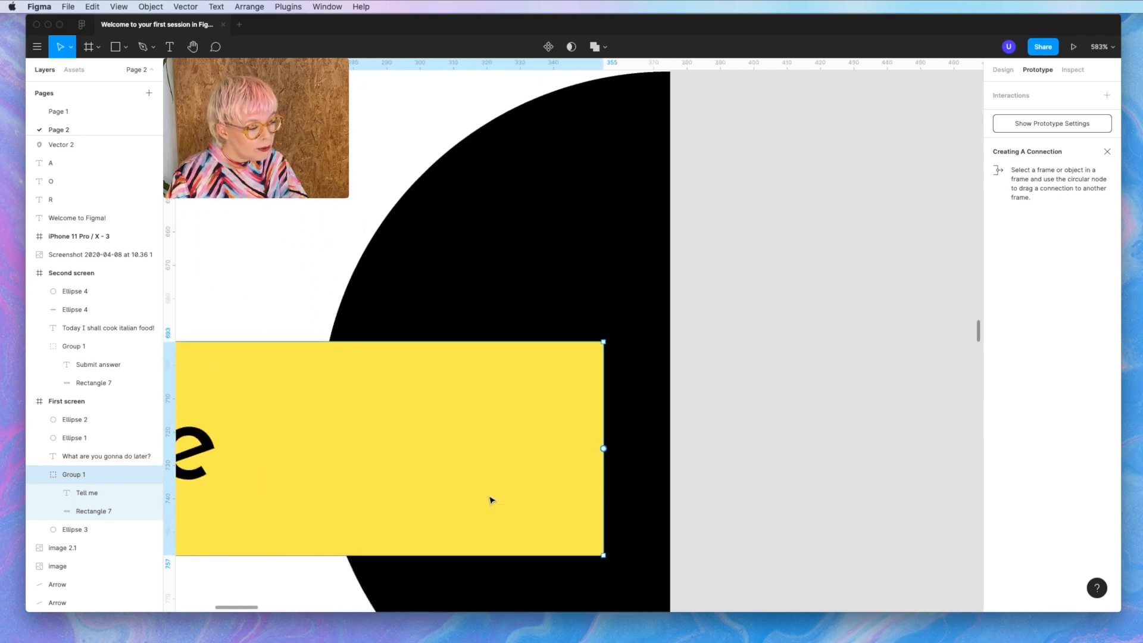
pyautogui.scroll(-7, 593, 452)
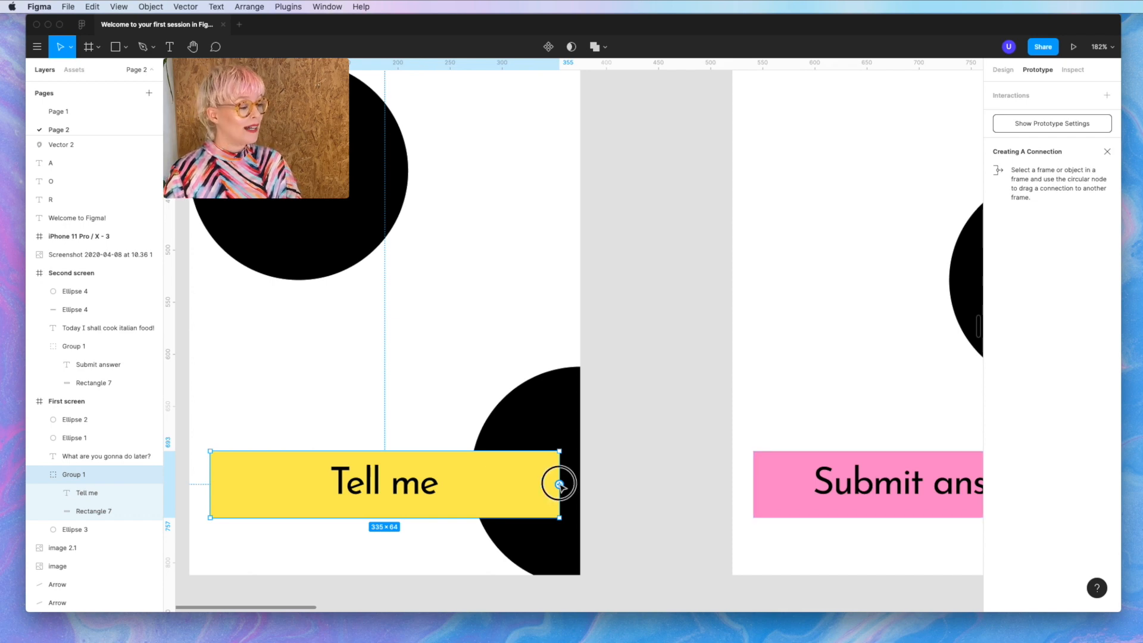
pyautogui.moveTo(560, 484); pyautogui.dragTo(762, 312)
pyautogui.scroll(-5, 494, 562)
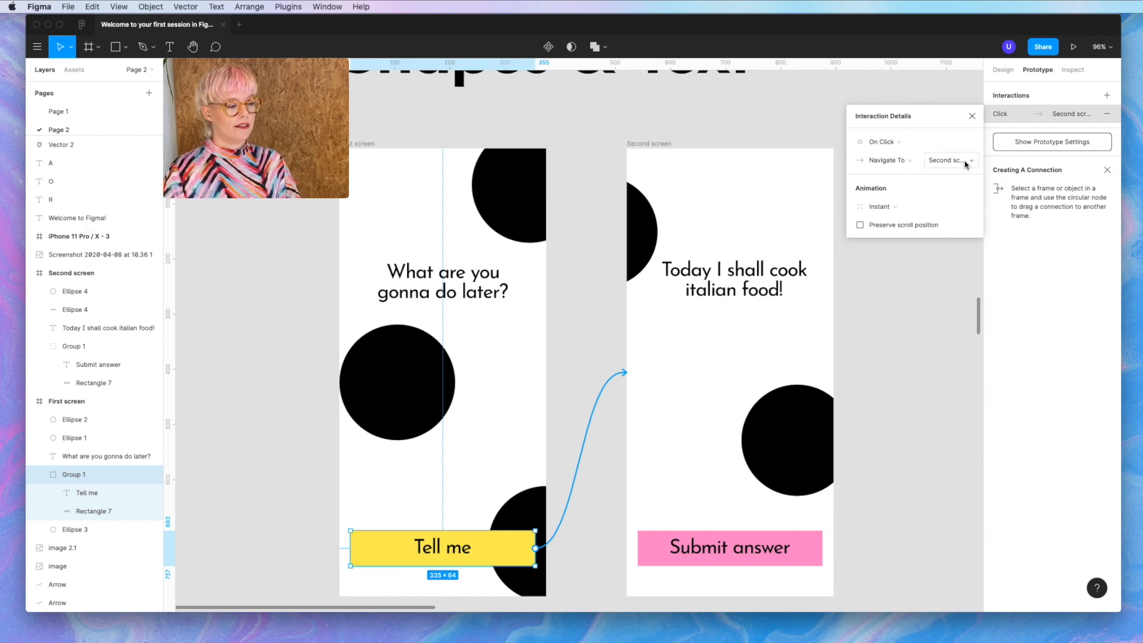
pyautogui.click(908, 377)
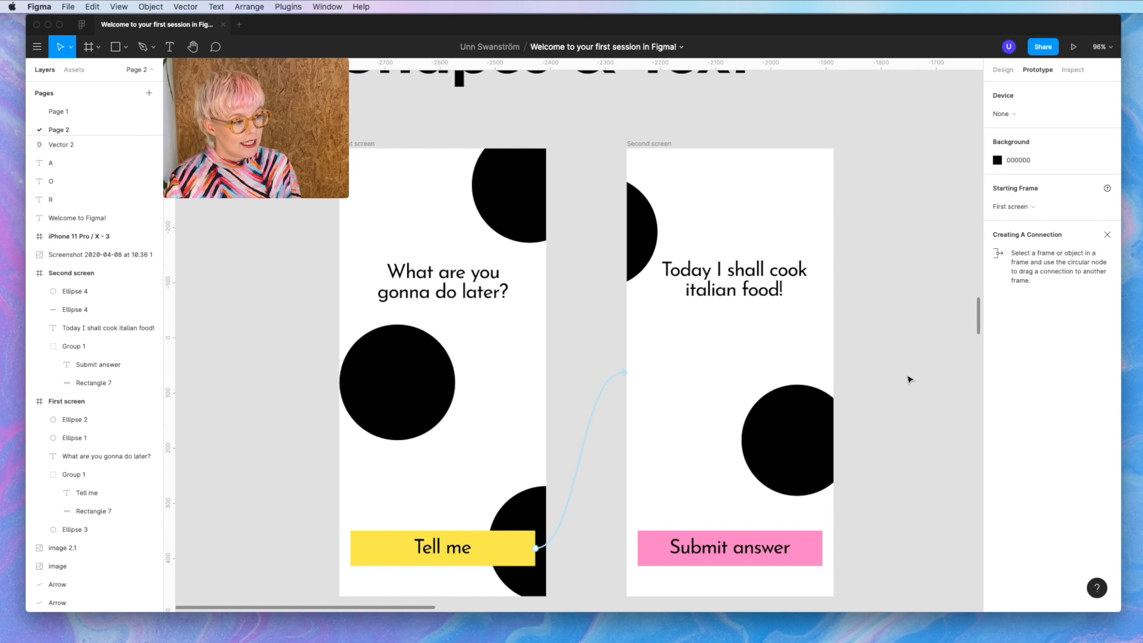
# - Wire the Submit answer button back to First screen with an instant Navigate To interaction
pyautogui.click(752, 564)
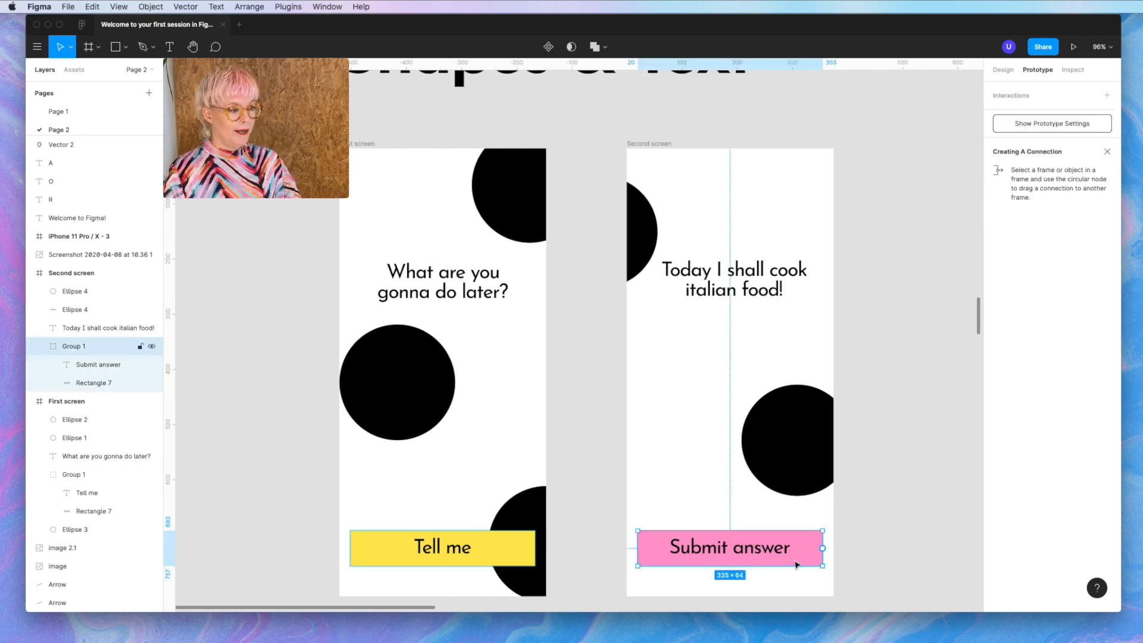
pyautogui.moveTo(822, 548); pyautogui.dragTo(477, 381)
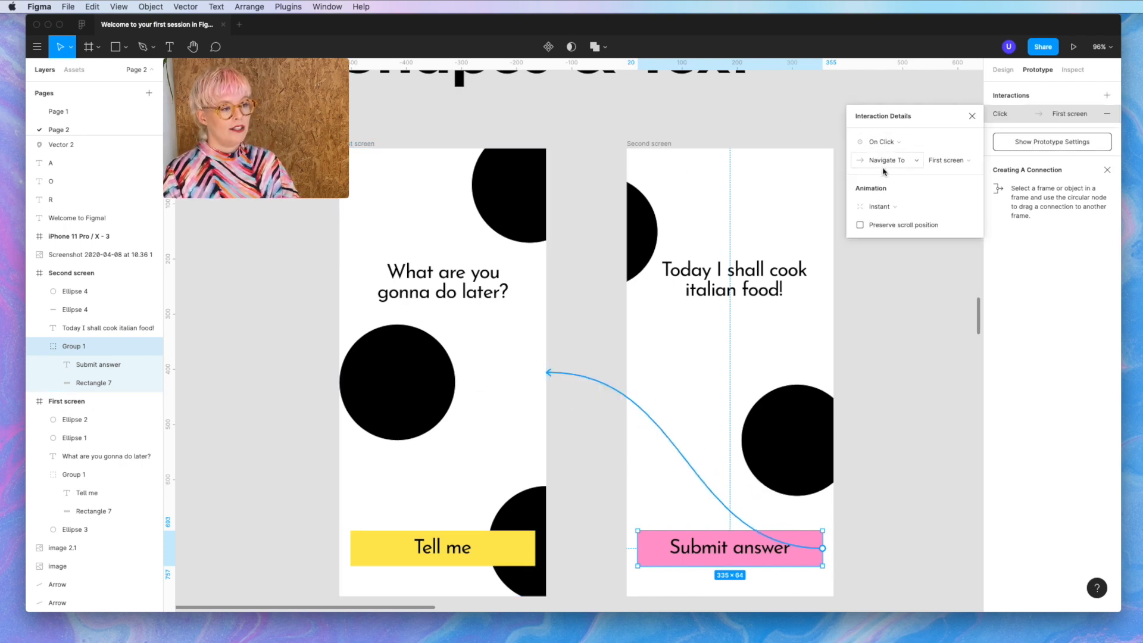
pyautogui.scroll(-3, 954, 365)
pyautogui.click(880, 348)
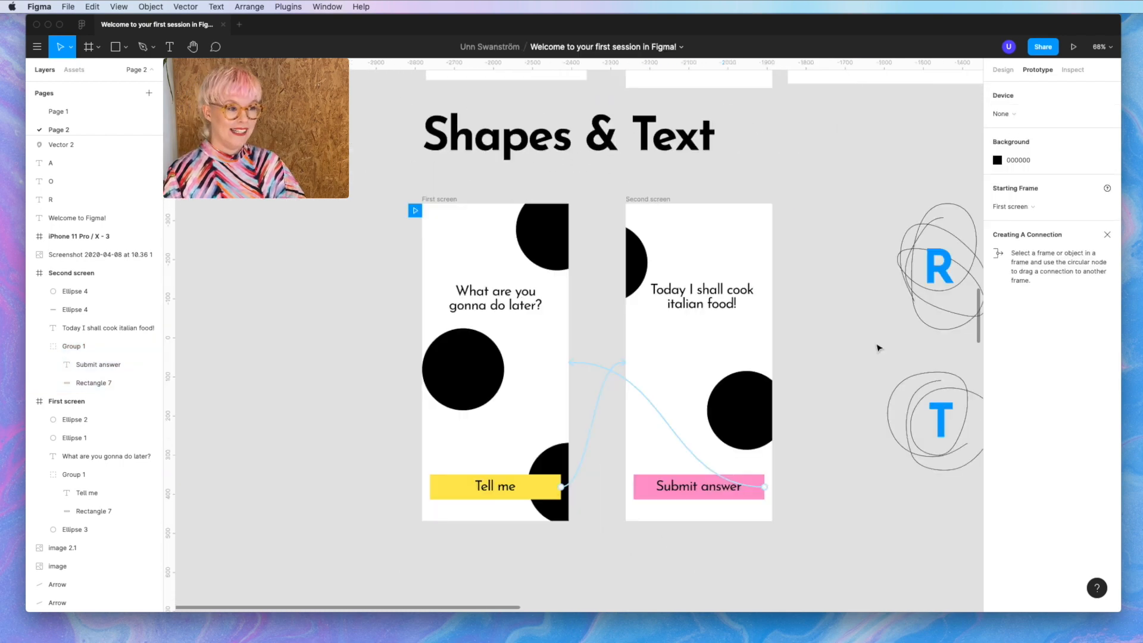
pyautogui.hscroll(2, 878, 348)
pyautogui.scroll(1, 878, 349)
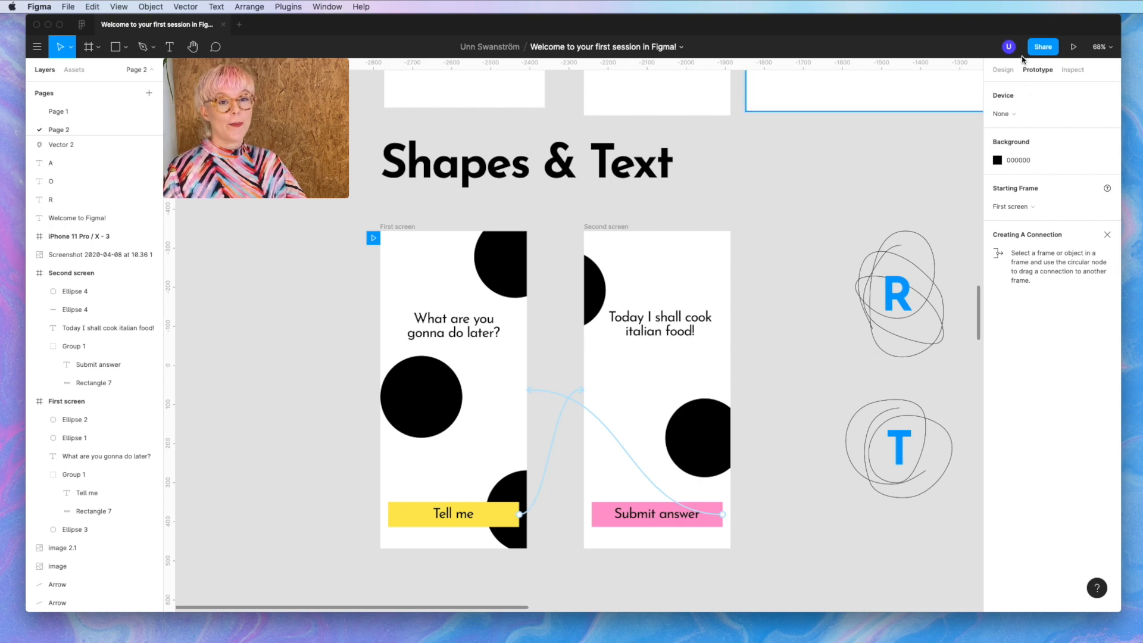
# - Present the prototype, go from First screen to Second screen and back, then return to the editor
pyautogui.click(1074, 47)
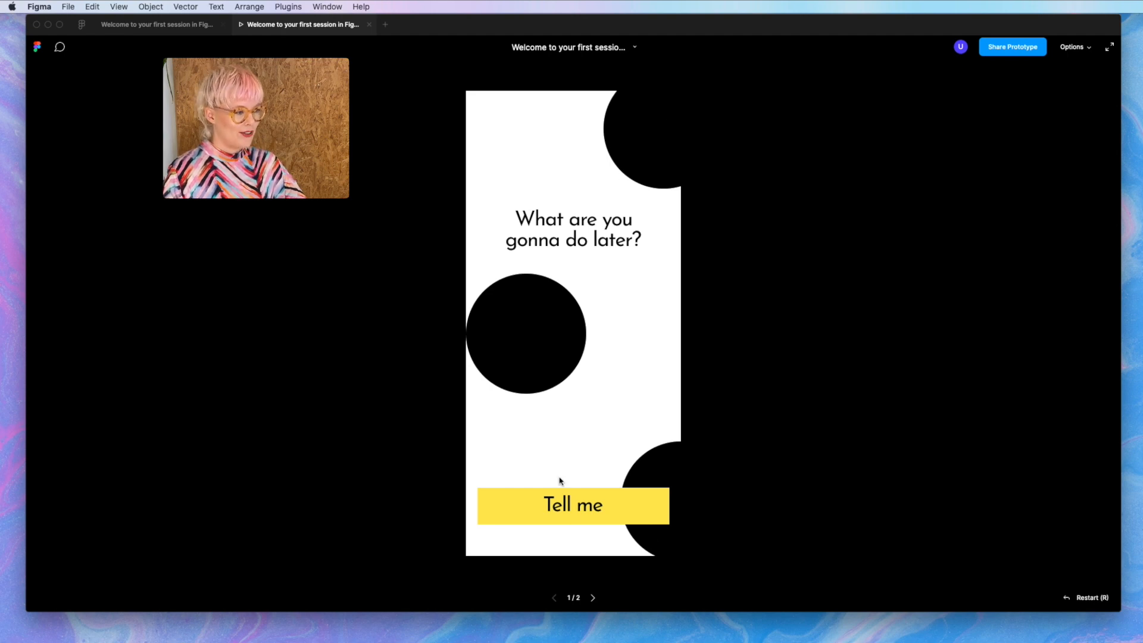
pyautogui.click(634, 507)
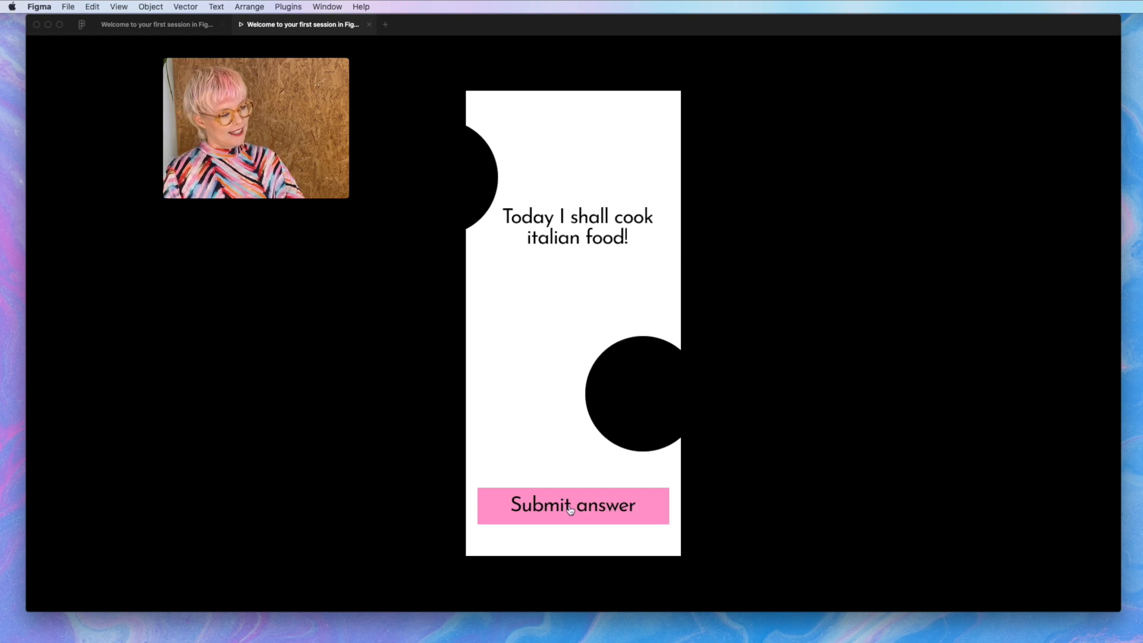
pyautogui.click(626, 514)
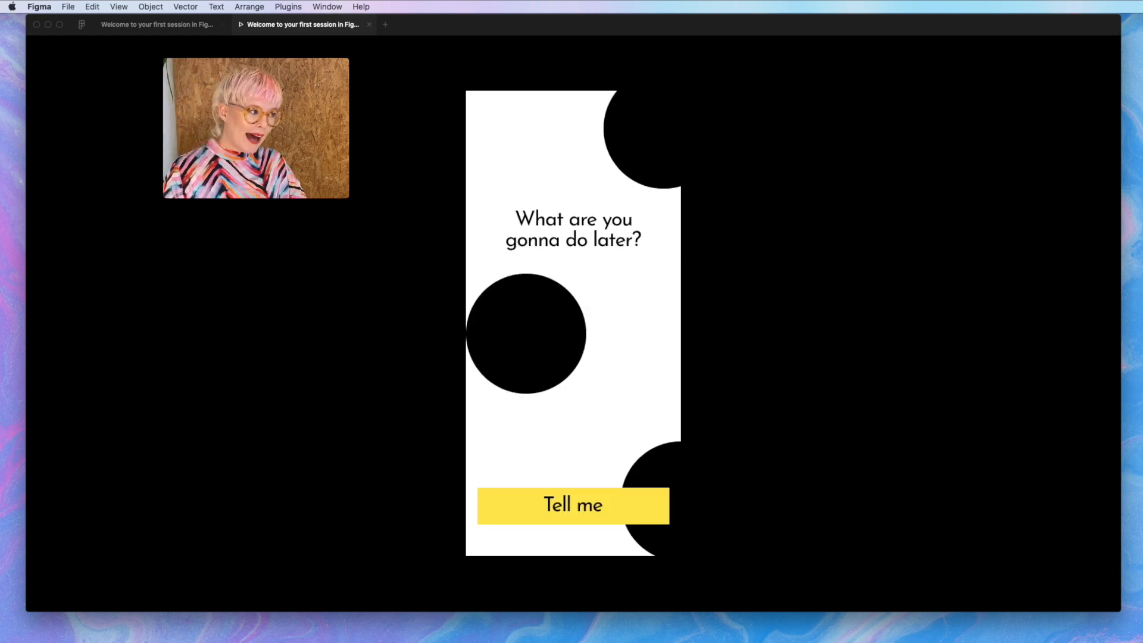
pyautogui.click(201, 25)
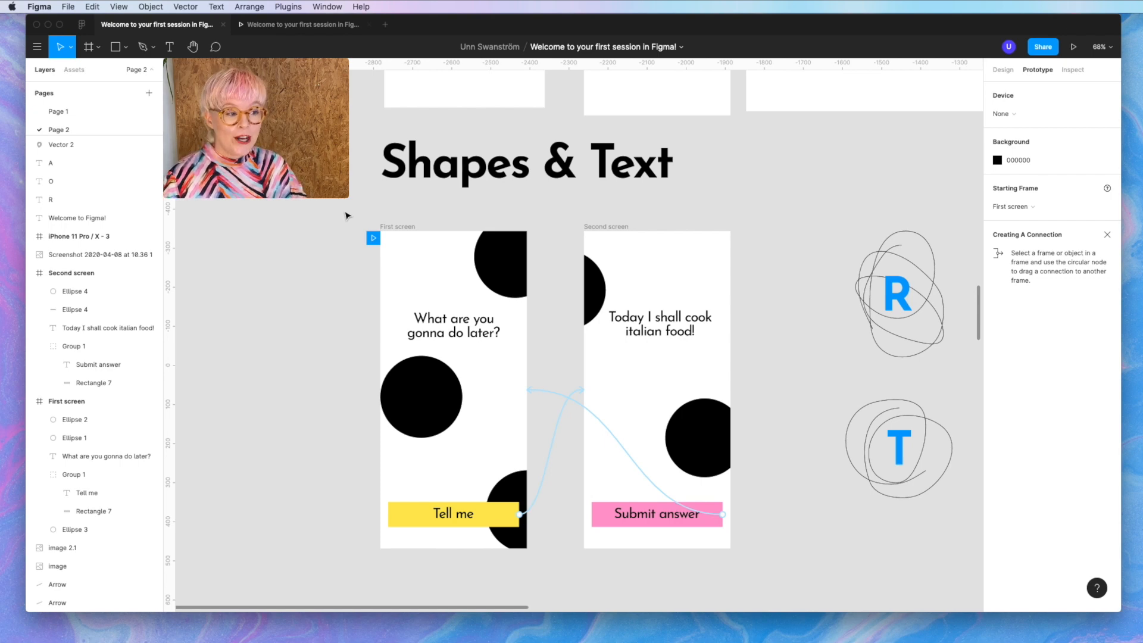
# - Set the prototype device to a Midnight Green iPhone 11 Pro and present it again
pyautogui.click(397, 227)
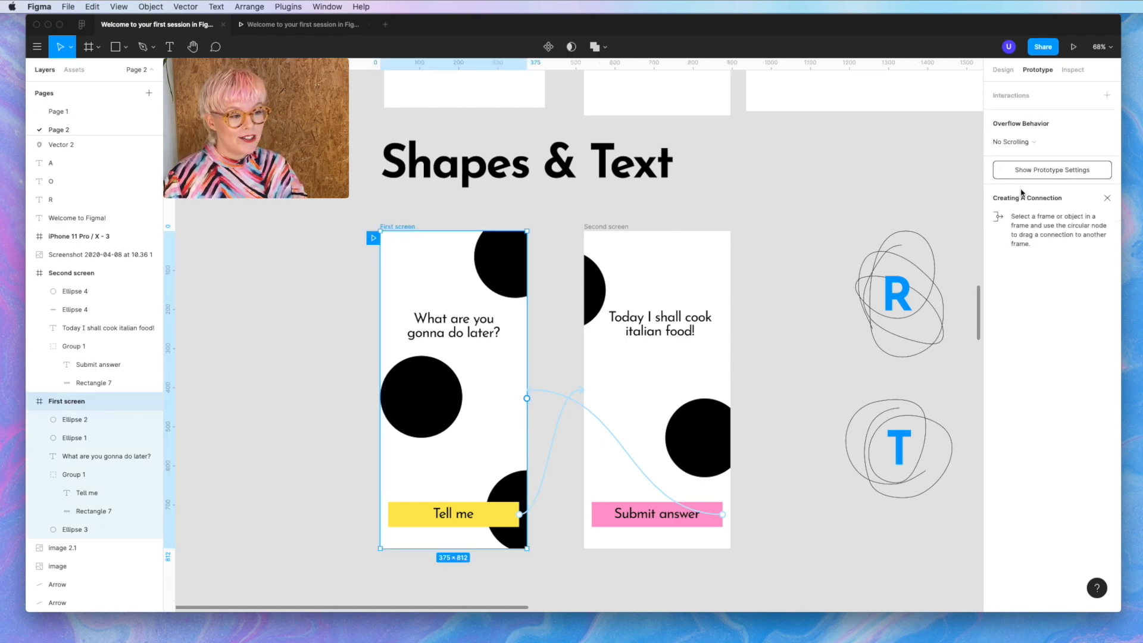
pyautogui.click(1080, 172)
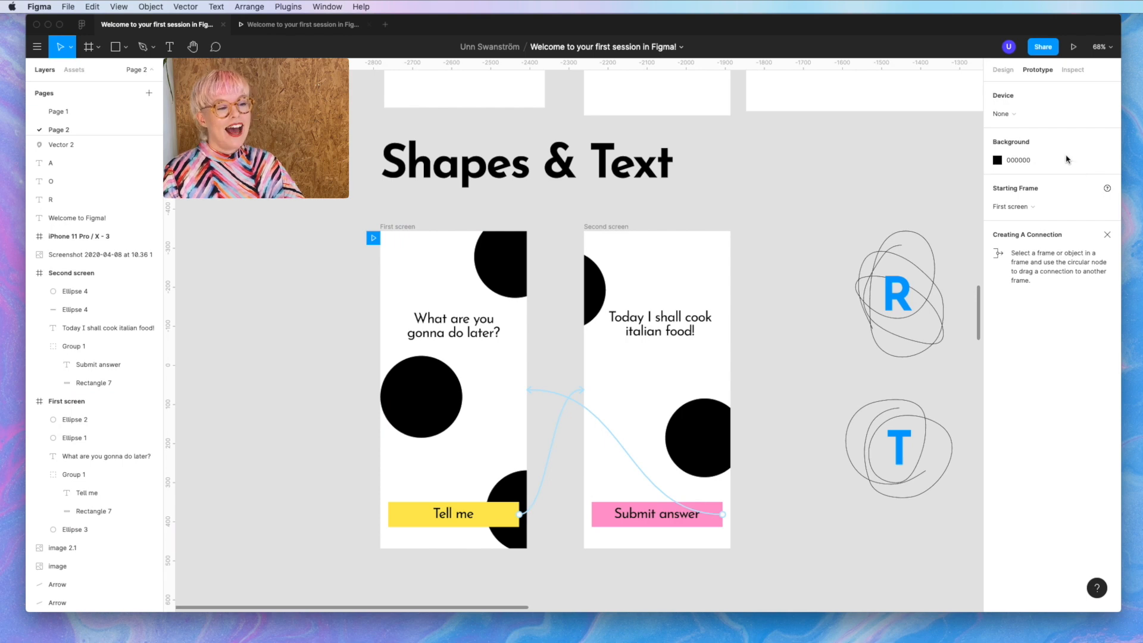
pyautogui.click(1005, 113)
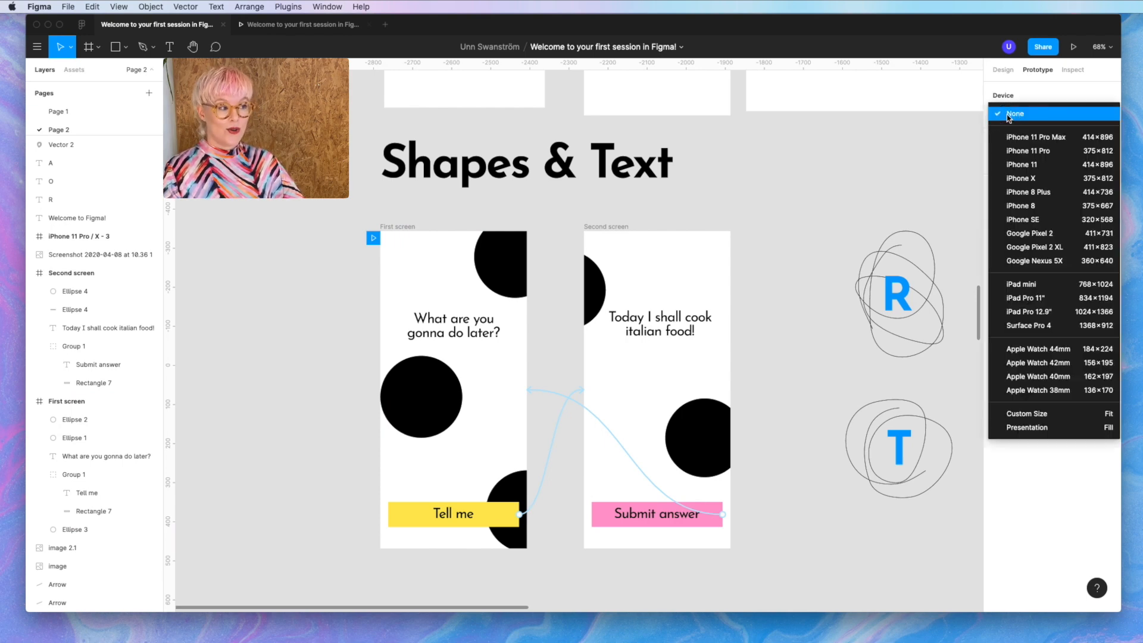
pyautogui.click(1032, 156)
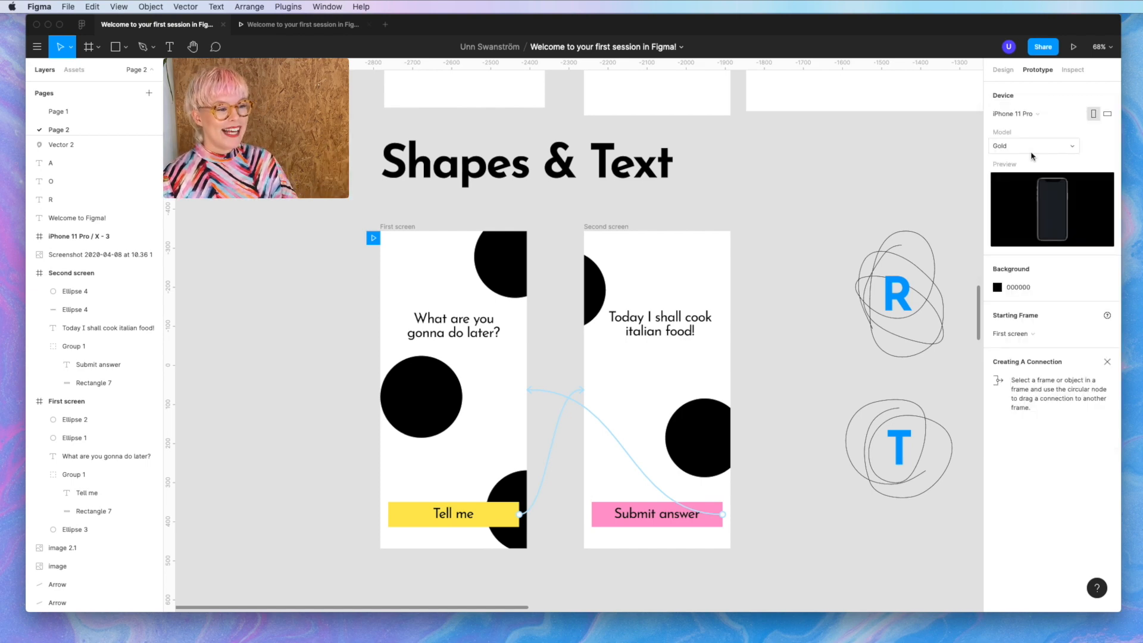
pyautogui.click(1029, 149)
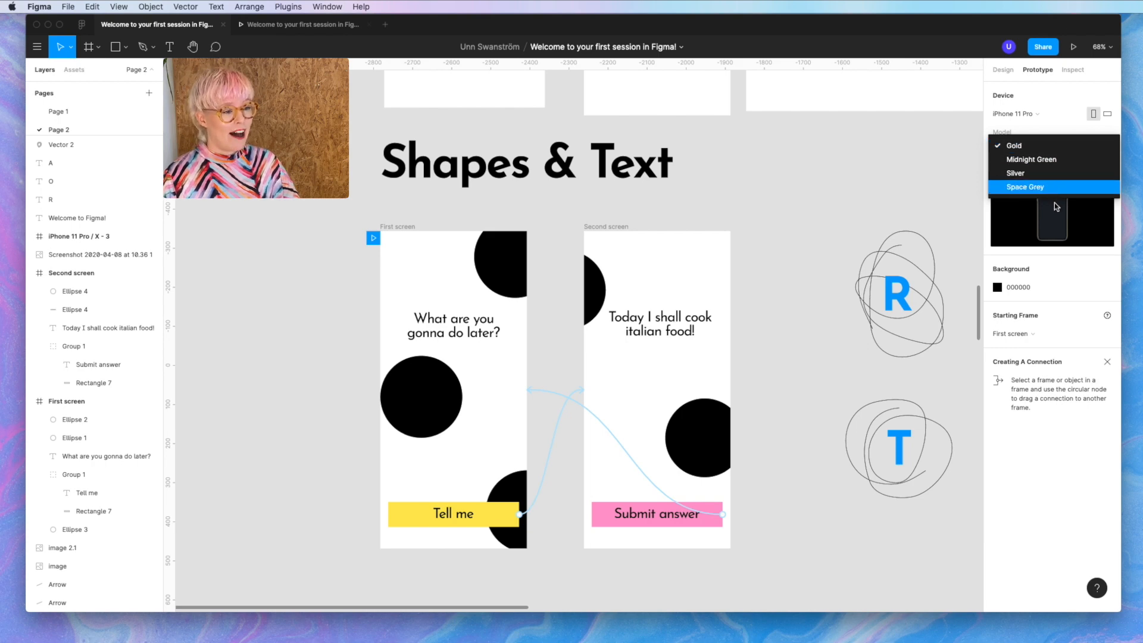
pyautogui.click(1052, 161)
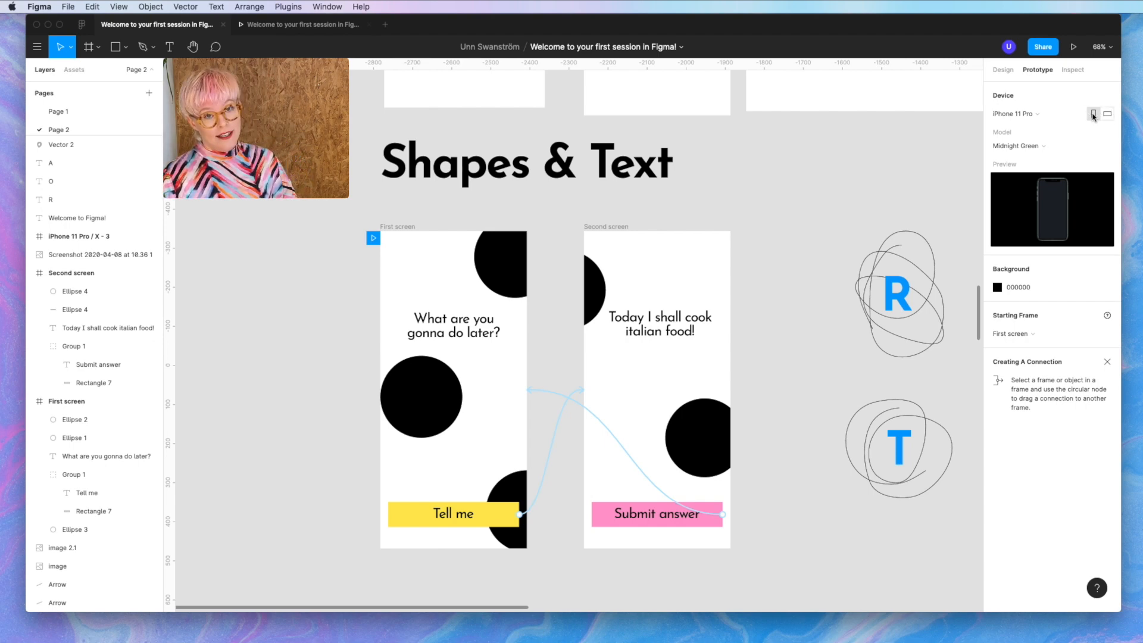
pyautogui.click(1073, 46)
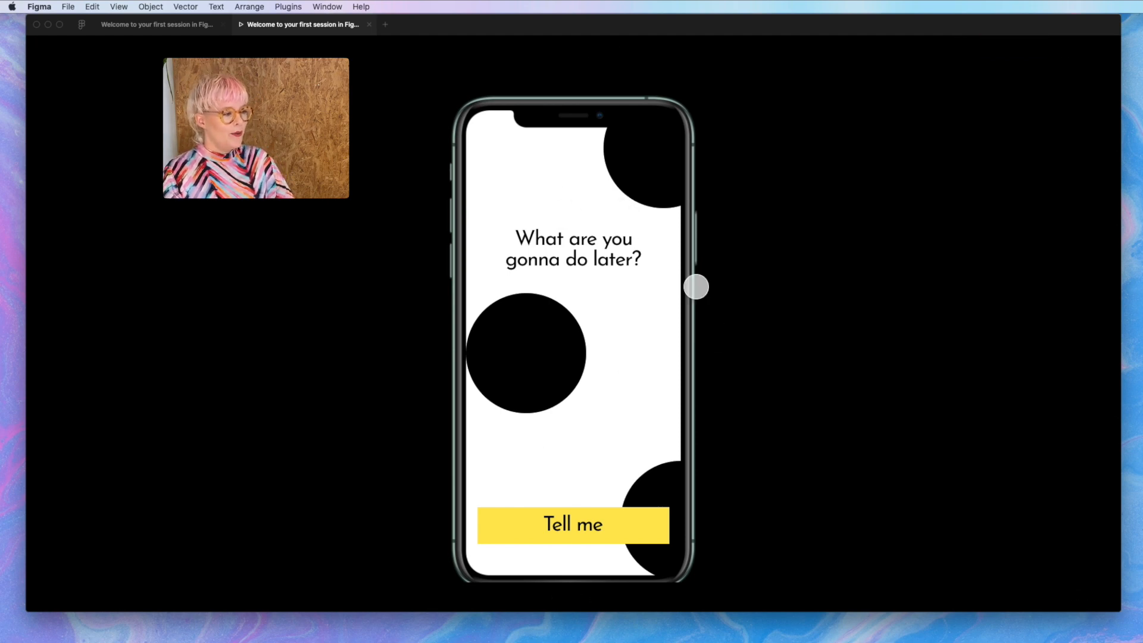
pyautogui.click(565, 524)
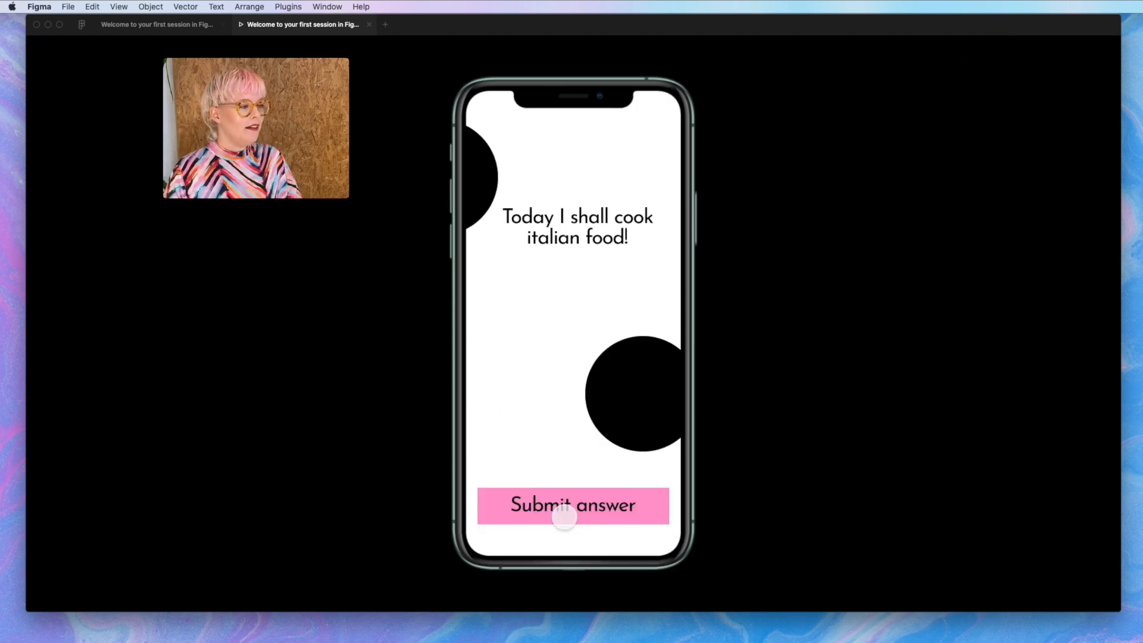
pyautogui.click(616, 515)
pyautogui.click(616, 515)
pyautogui.click(616, 515)
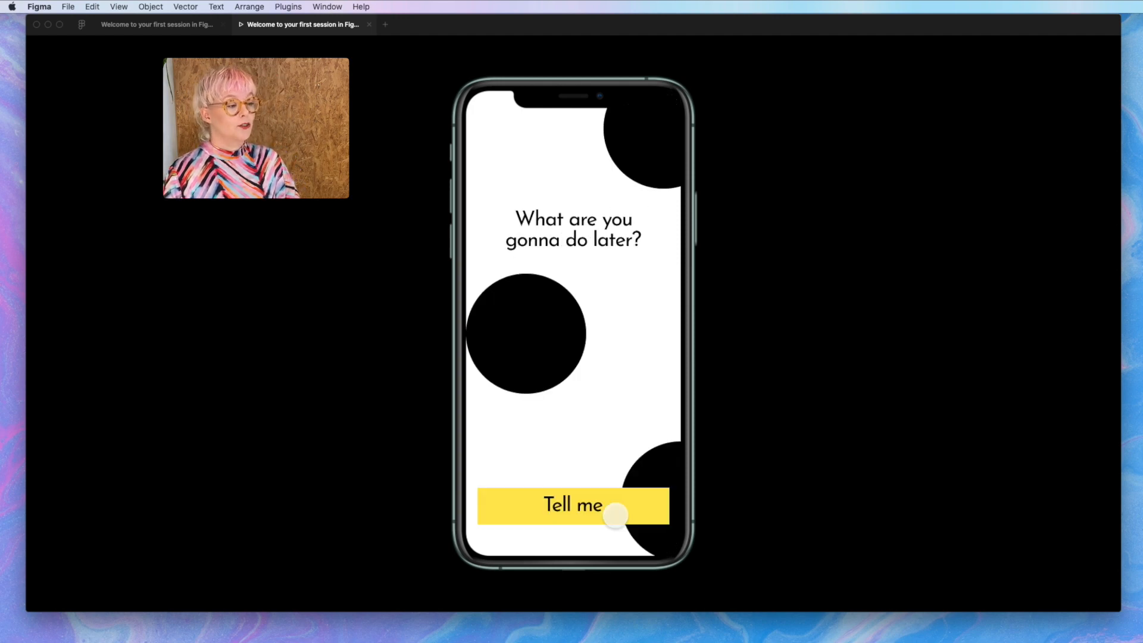
pyautogui.click(616, 515)
pyautogui.click(616, 515)
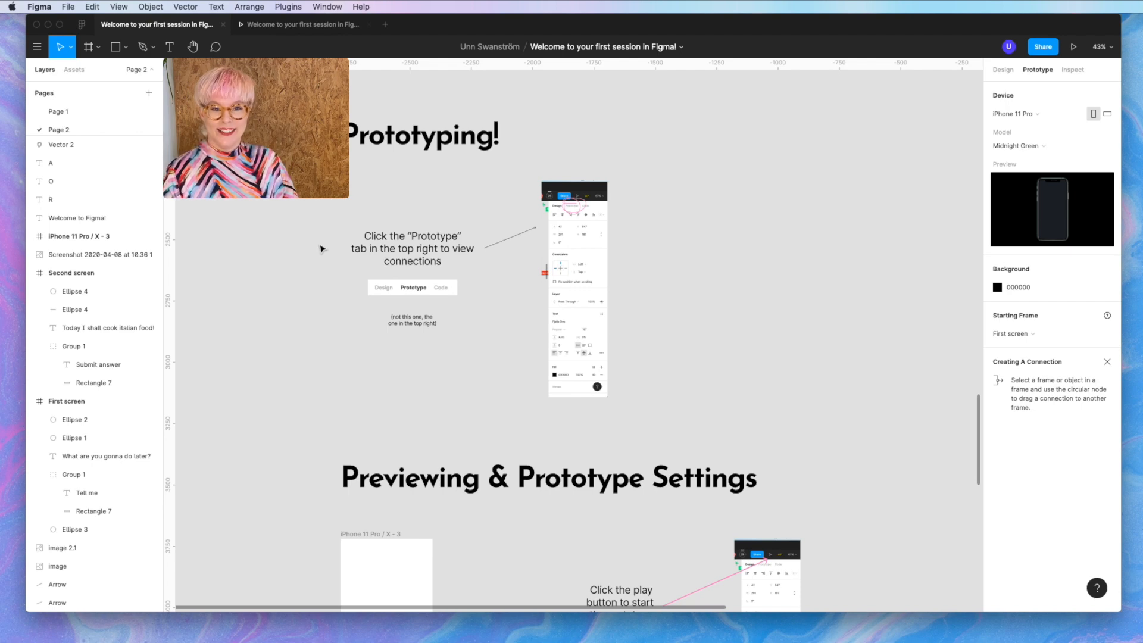
pyautogui.scroll(-5, 321, 248)
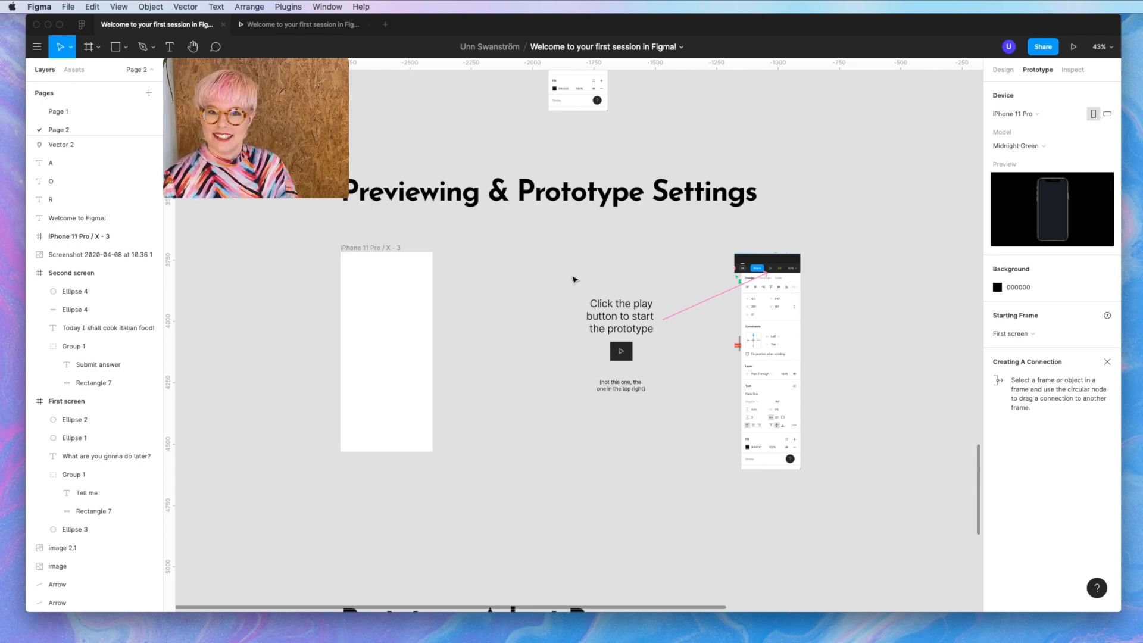
# - Create a 375×812 iPhone 11 Pro/X frame and place it under the Adopt Puppy title
pyautogui.scroll(-10, 574, 280)
pyautogui.keyDown('ctrl'); pyautogui.scroll(3, 556, 281); pyautogui.keyUp('ctrl')
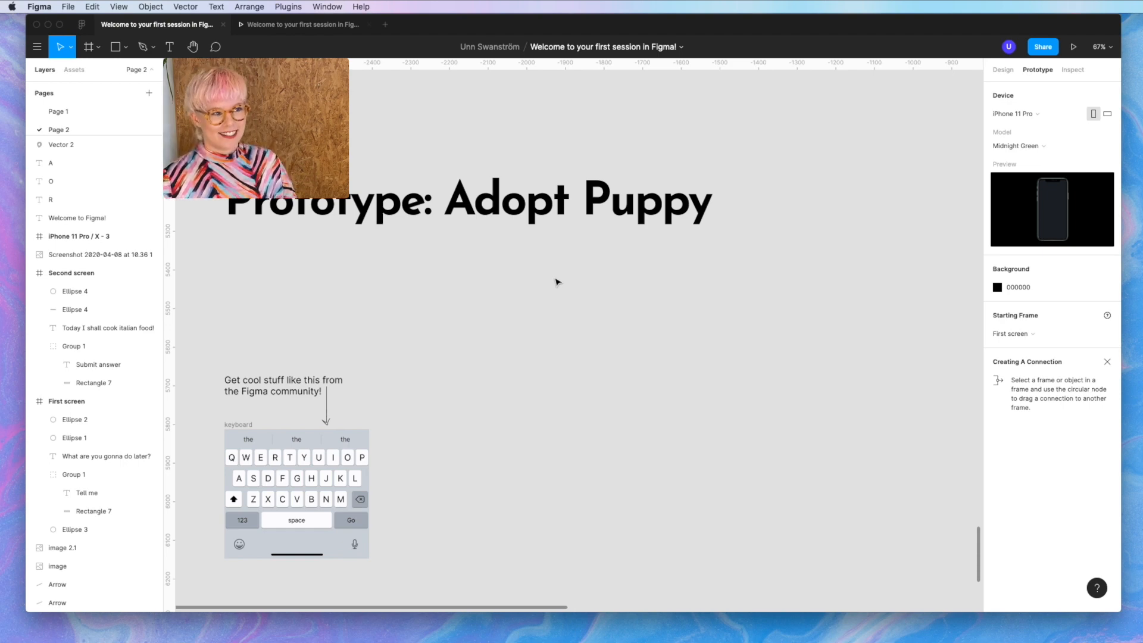
pyautogui.press('f')
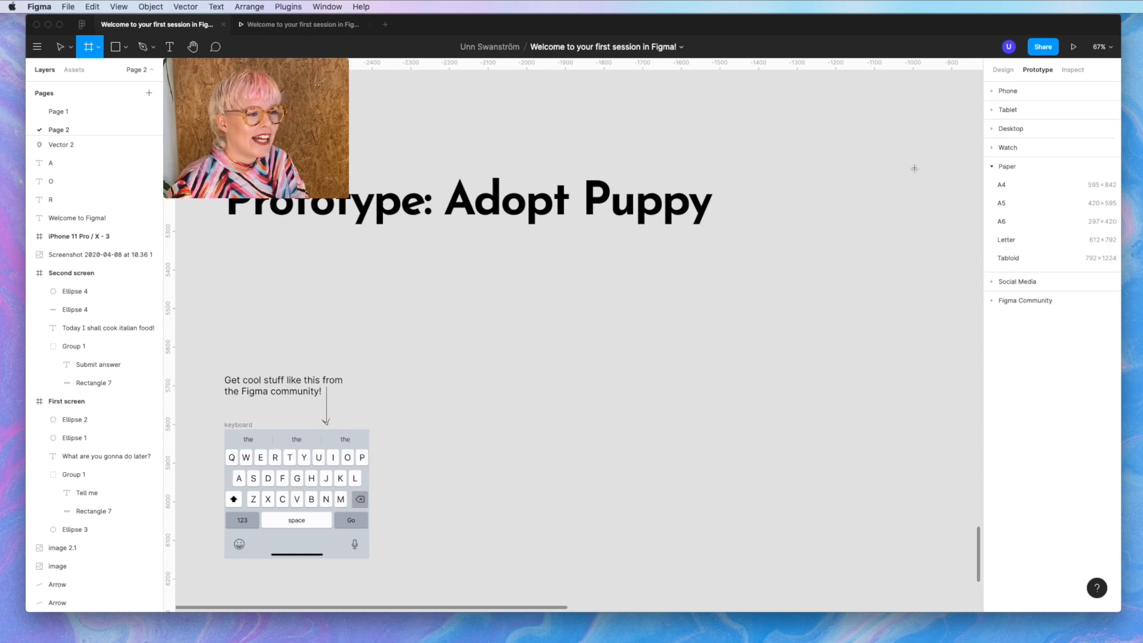
pyautogui.click(1007, 91)
pyautogui.click(1028, 127)
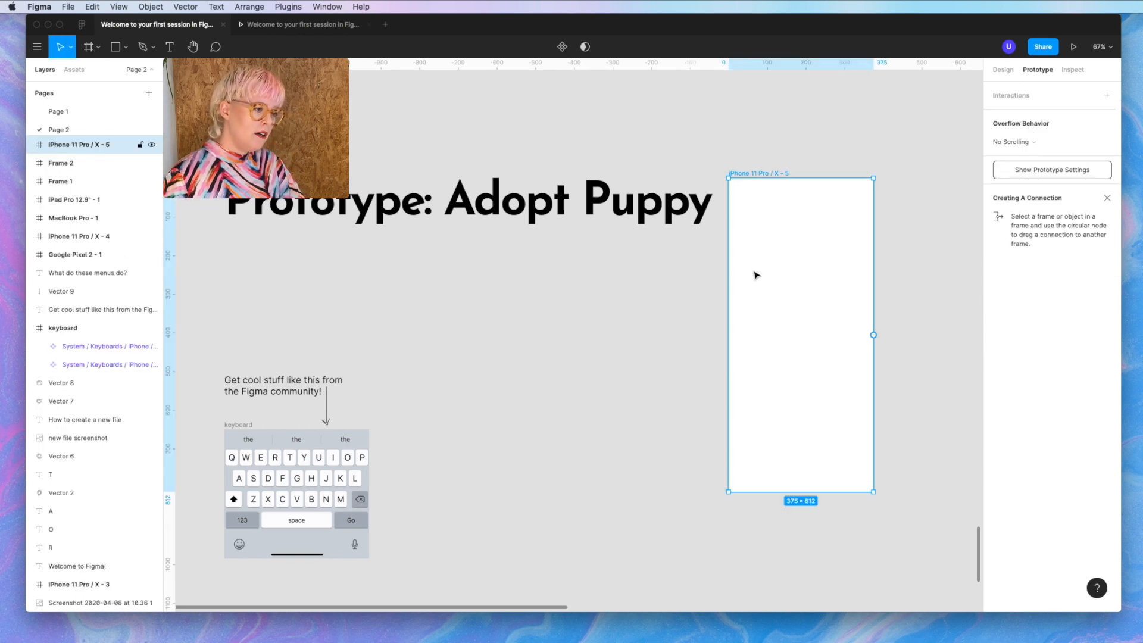
pyautogui.moveTo(777, 250); pyautogui.dragTo(498, 332)
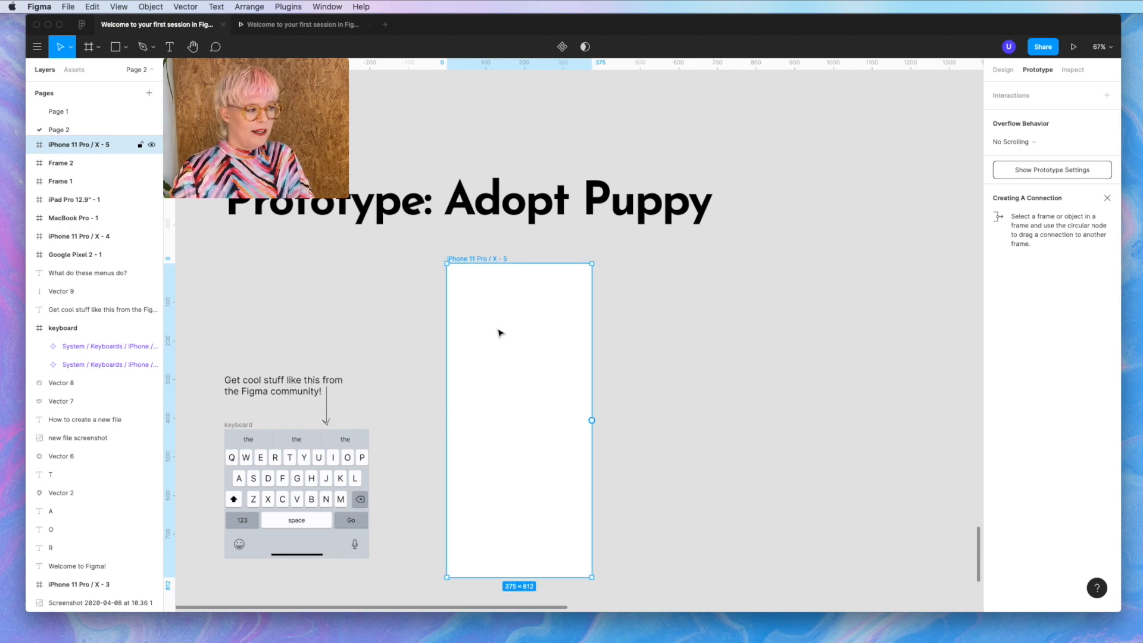
pyautogui.click(653, 375)
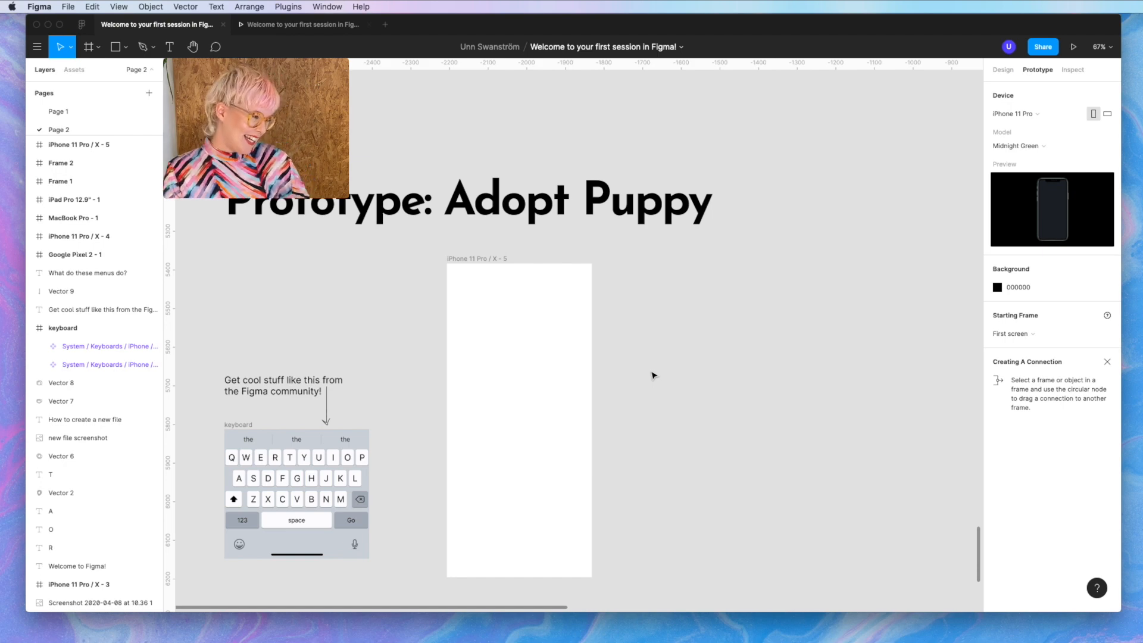
pyautogui.click(287, 9)
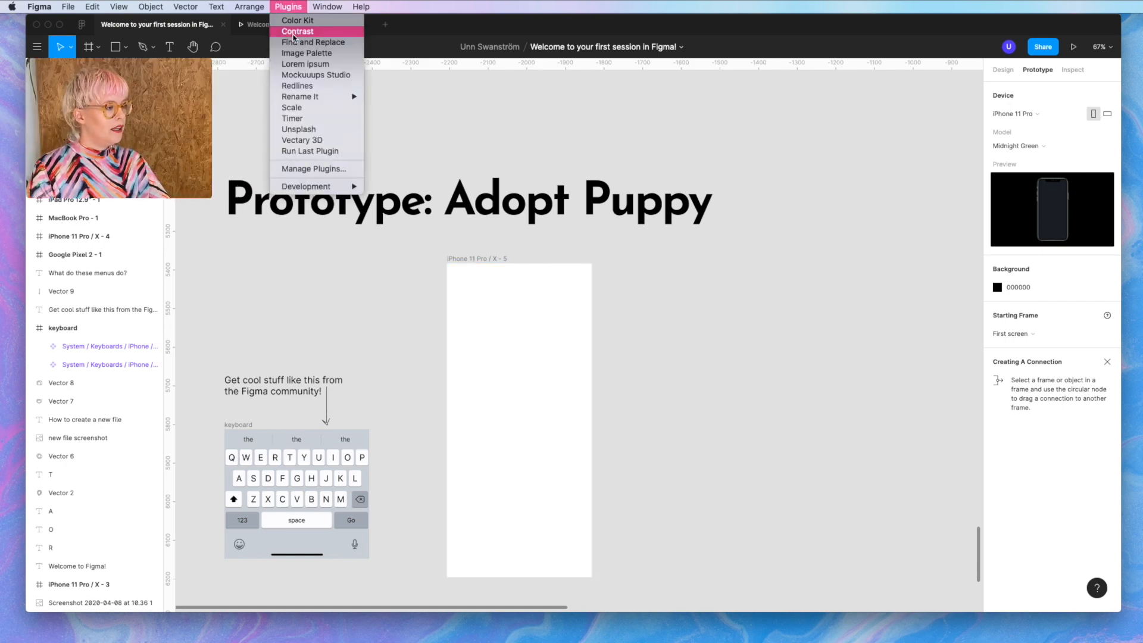
# - Insert the orange-backdrop corgi photo from an Unsplash plugin search for 'puppy'
pyautogui.click(302, 130)
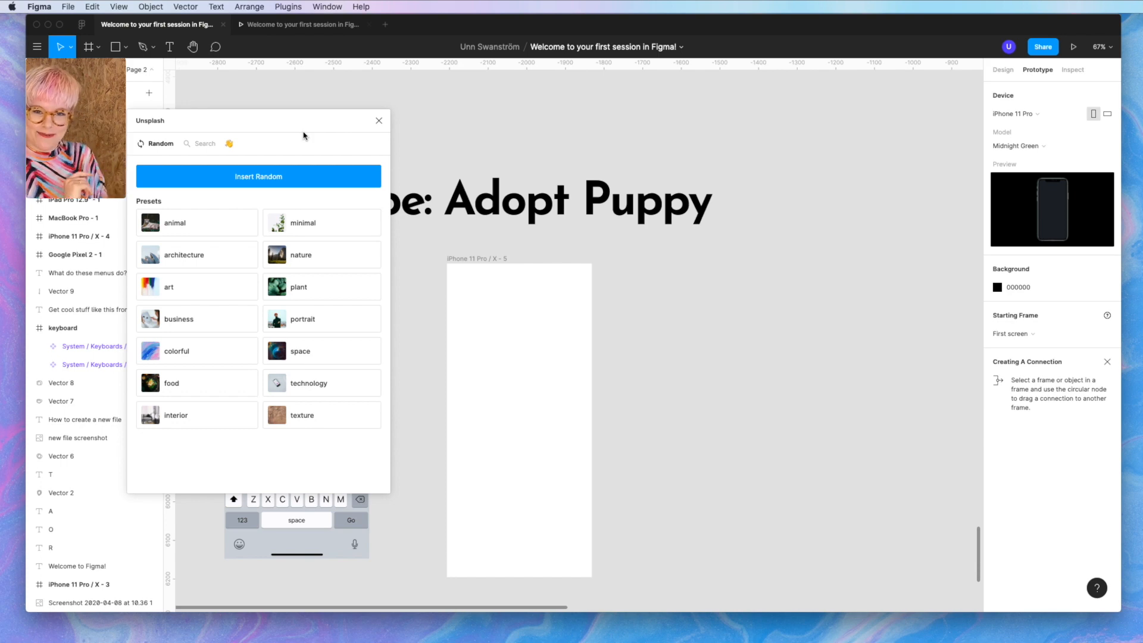
pyautogui.click(202, 144)
pyautogui.click(164, 179)
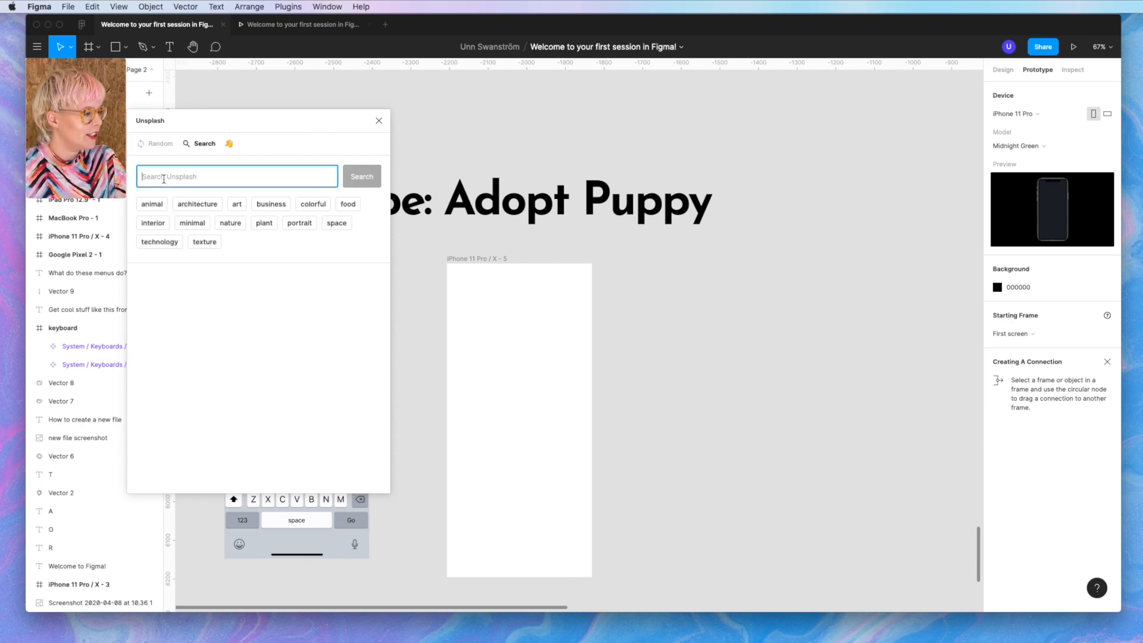
pyautogui.write('p')
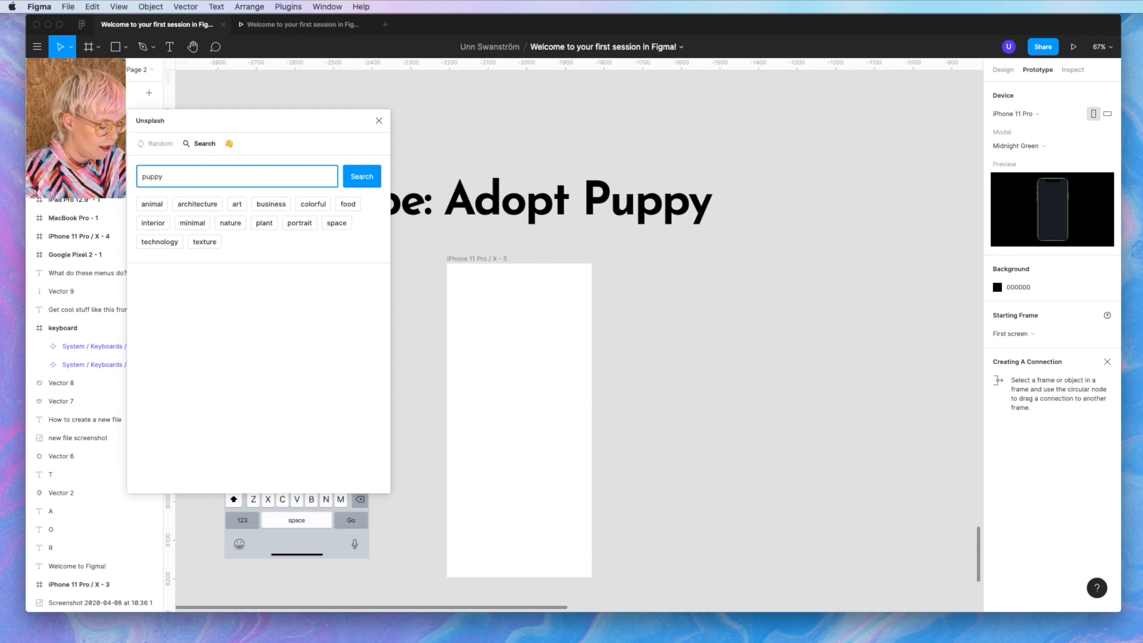
pyautogui.write('uppy')
pyautogui.press('Return')
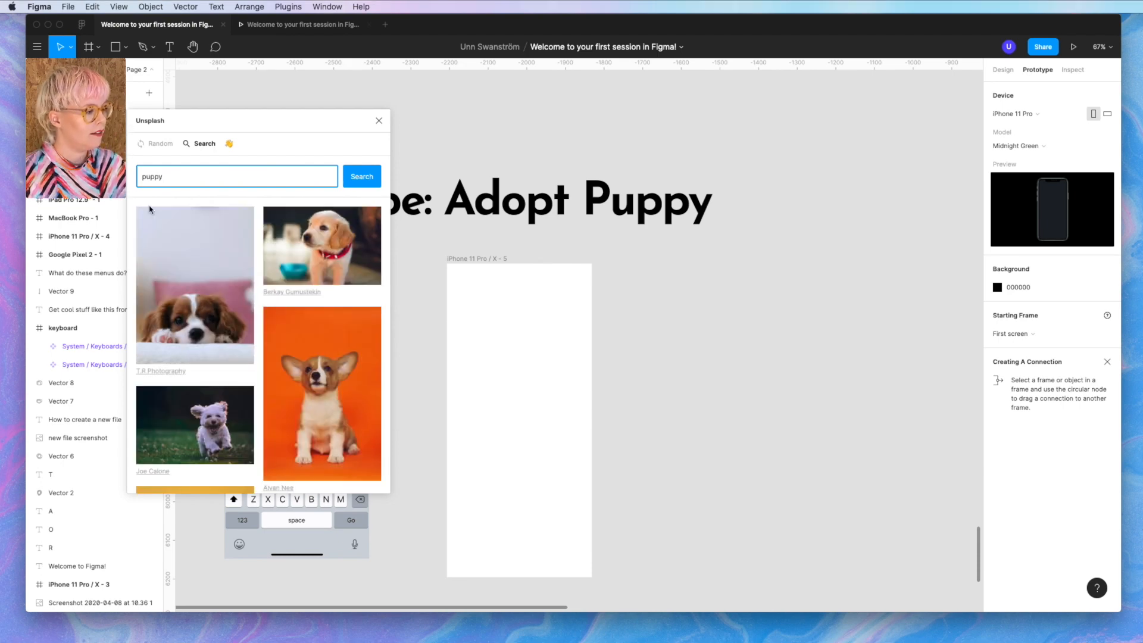
pyautogui.click(338, 370)
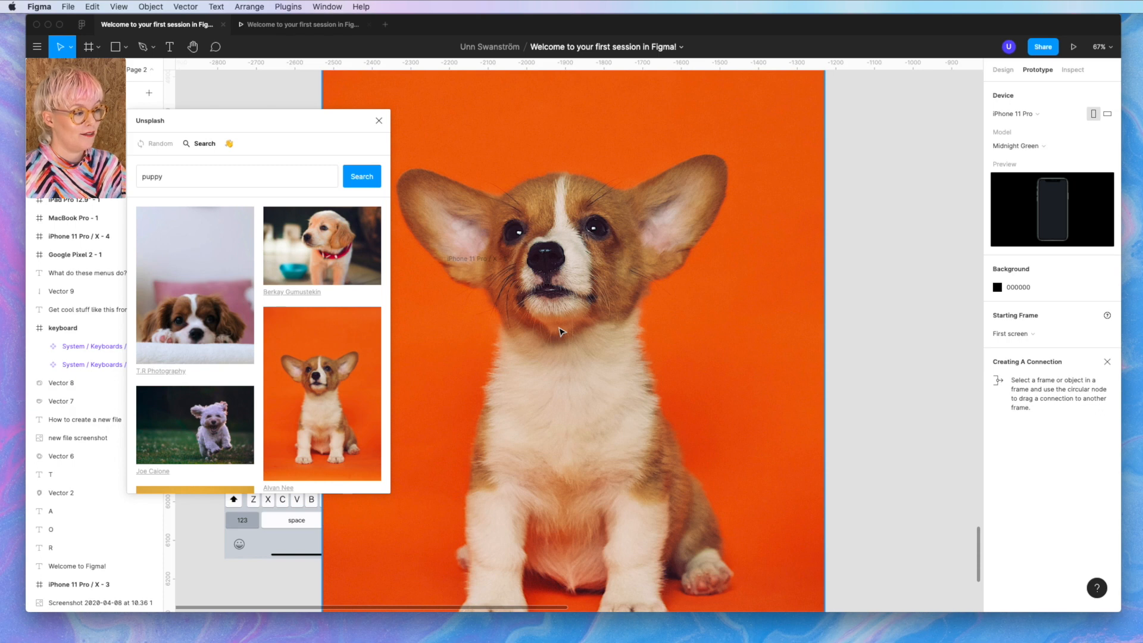
# - Scale the corgi photo to 735×1084 and move it into the new phone frame
pyautogui.scroll(-5, 560, 331)
pyautogui.click(568, 267)
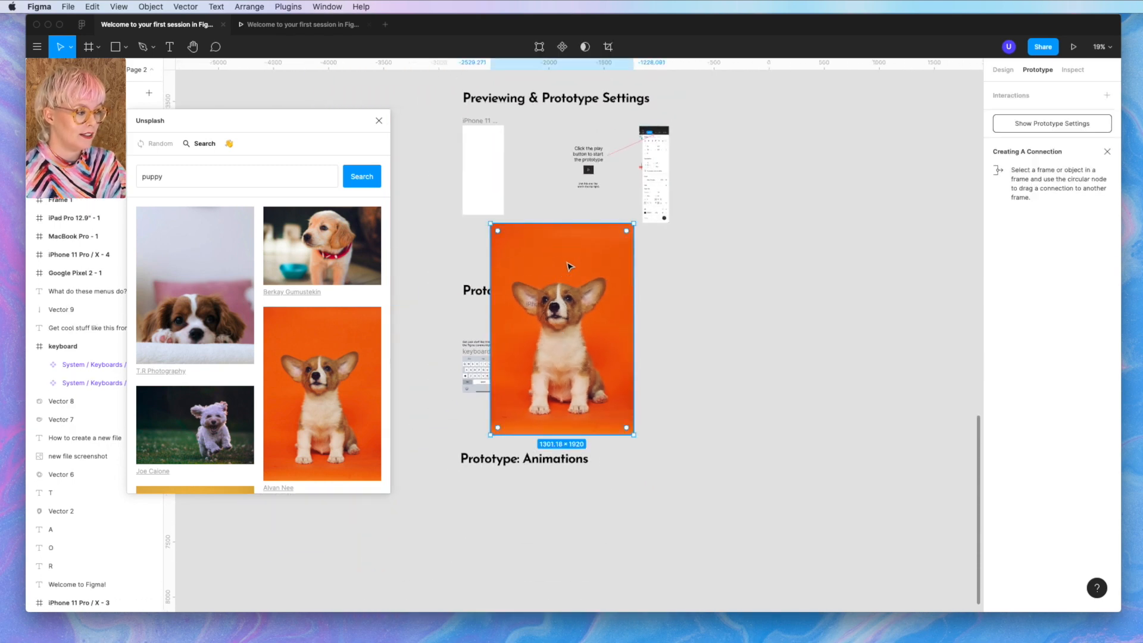
pyautogui.moveTo(490, 224); pyautogui.dragTo(553, 314)
pyautogui.moveTo(589, 369); pyautogui.dragTo(552, 365)
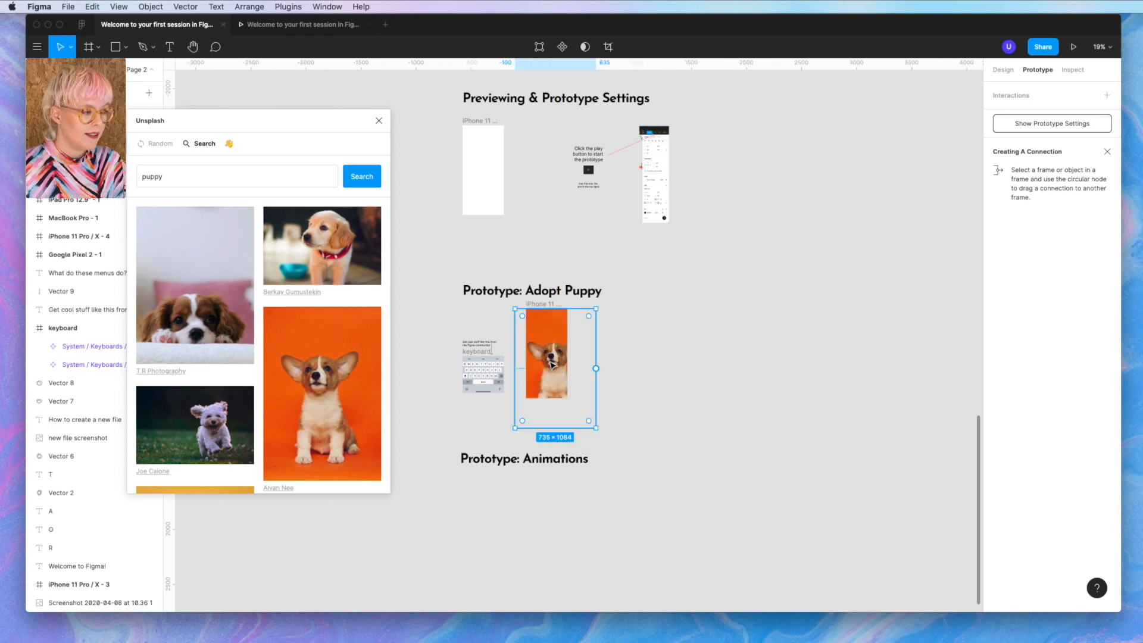
pyautogui.scroll(5, 553, 365)
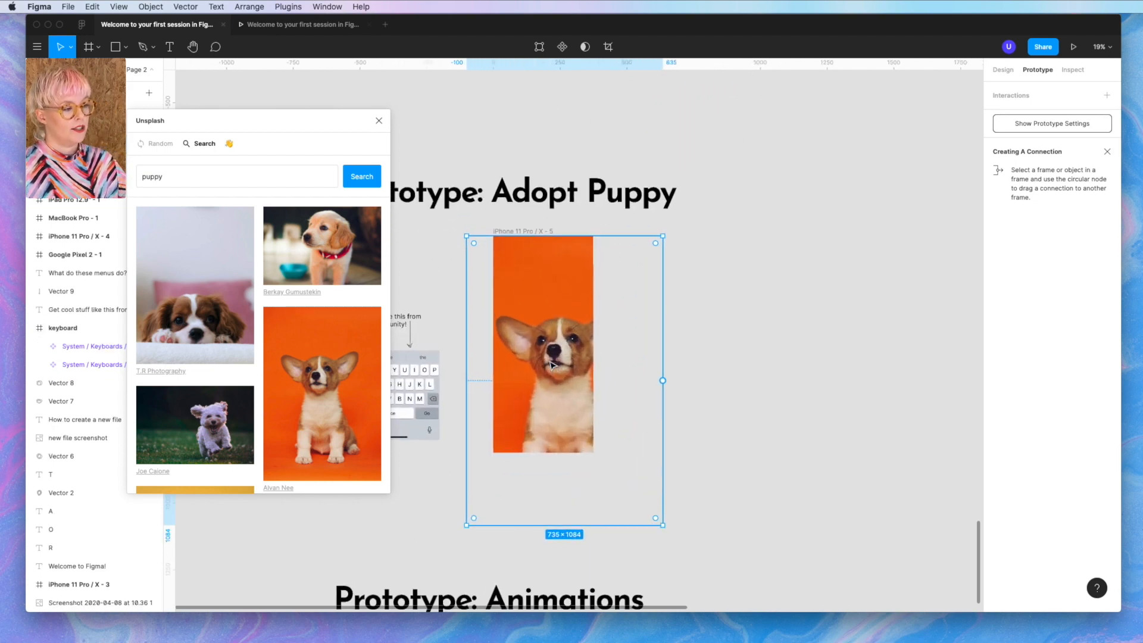
pyautogui.click(660, 530)
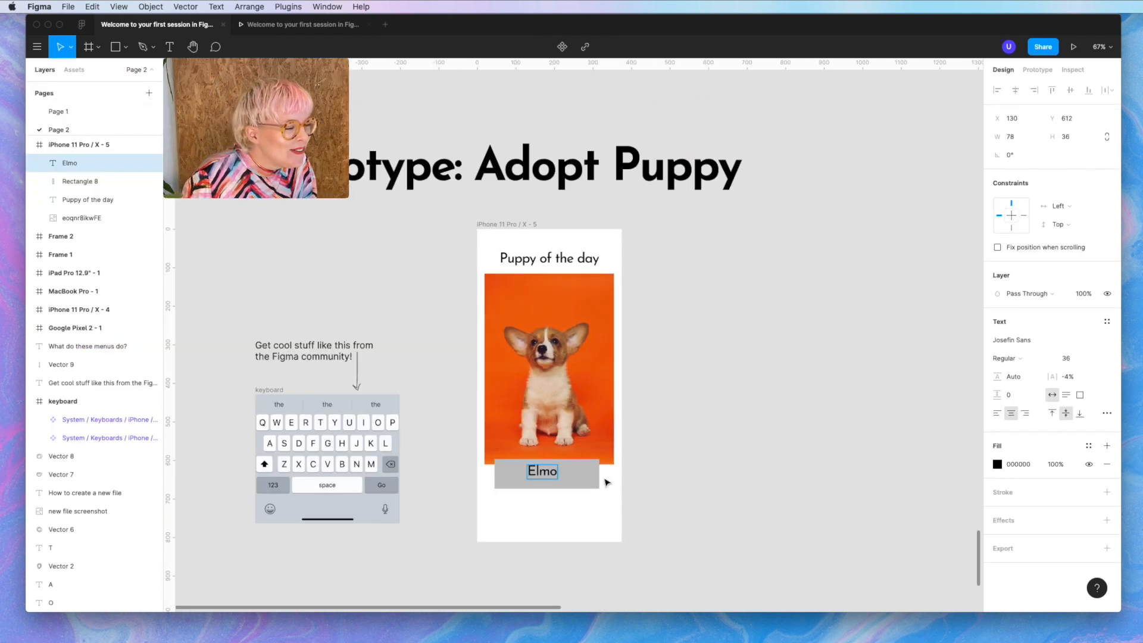
# - Round the grey rectangle behind Elmo to corner radius 100, then select the button group
pyautogui.click(586, 479)
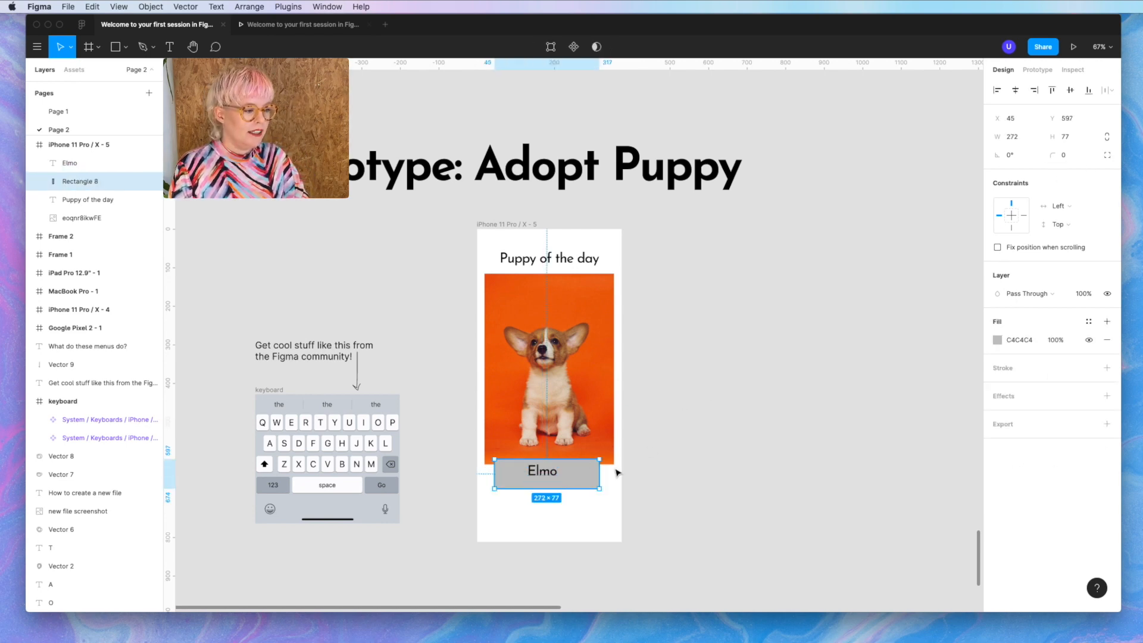
pyautogui.click(1070, 160)
pyautogui.write('10')
pyautogui.press('Return')
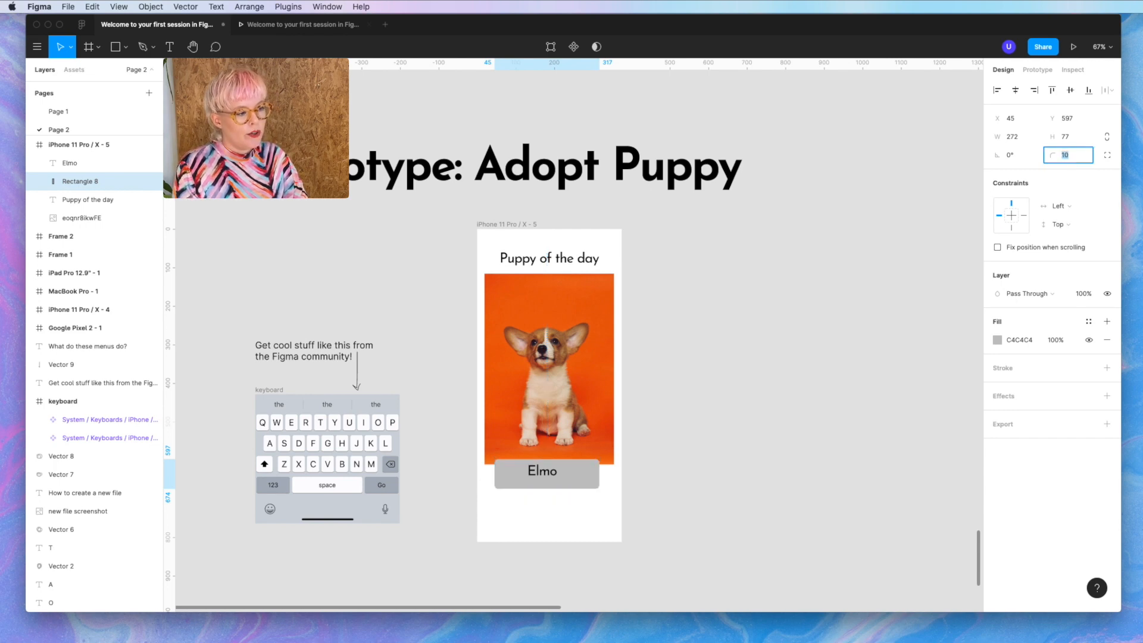
pyautogui.scroll(5, 555, 472)
pyautogui.click(544, 474)
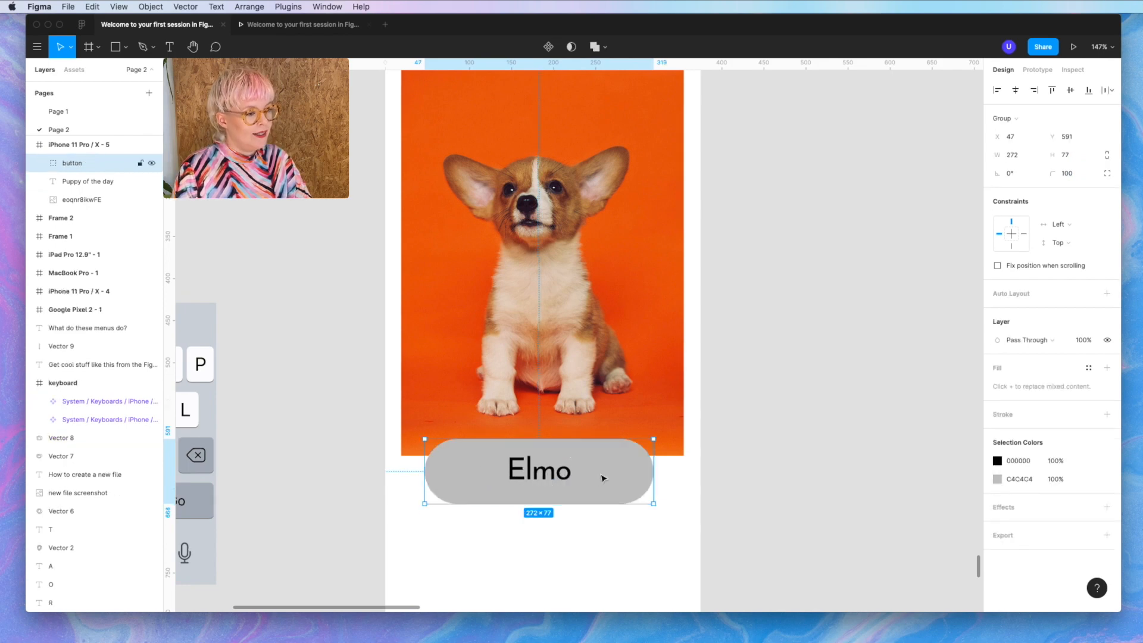
# - Give the Elmo button a light tan E1CEBB fill sampled from the puppy photo
pyautogui.click(997, 480)
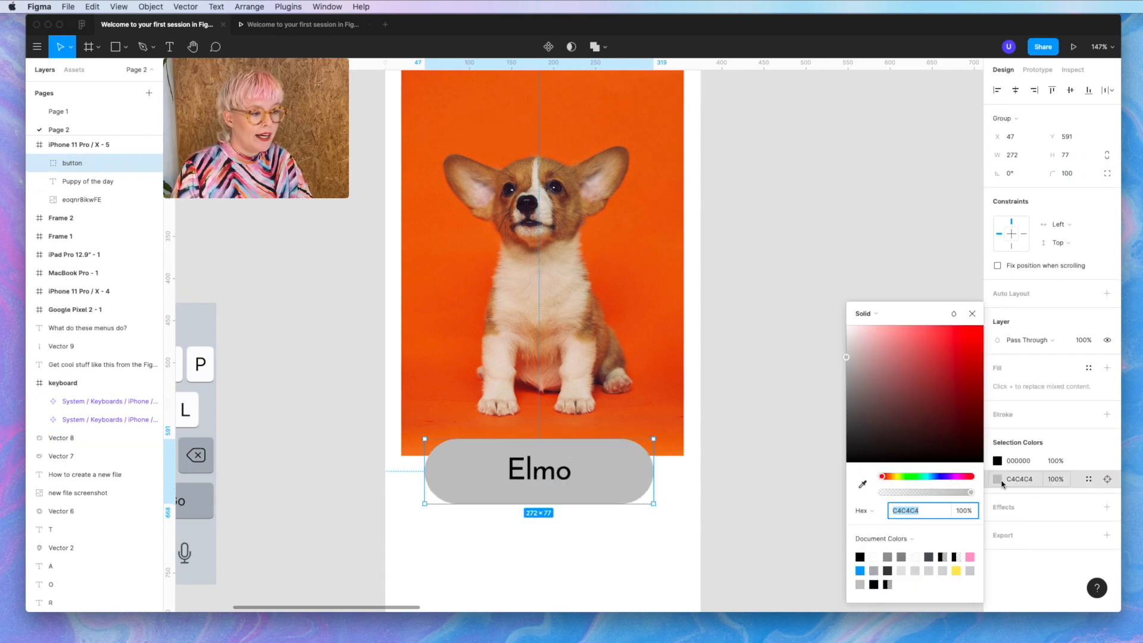
pyautogui.click(862, 485)
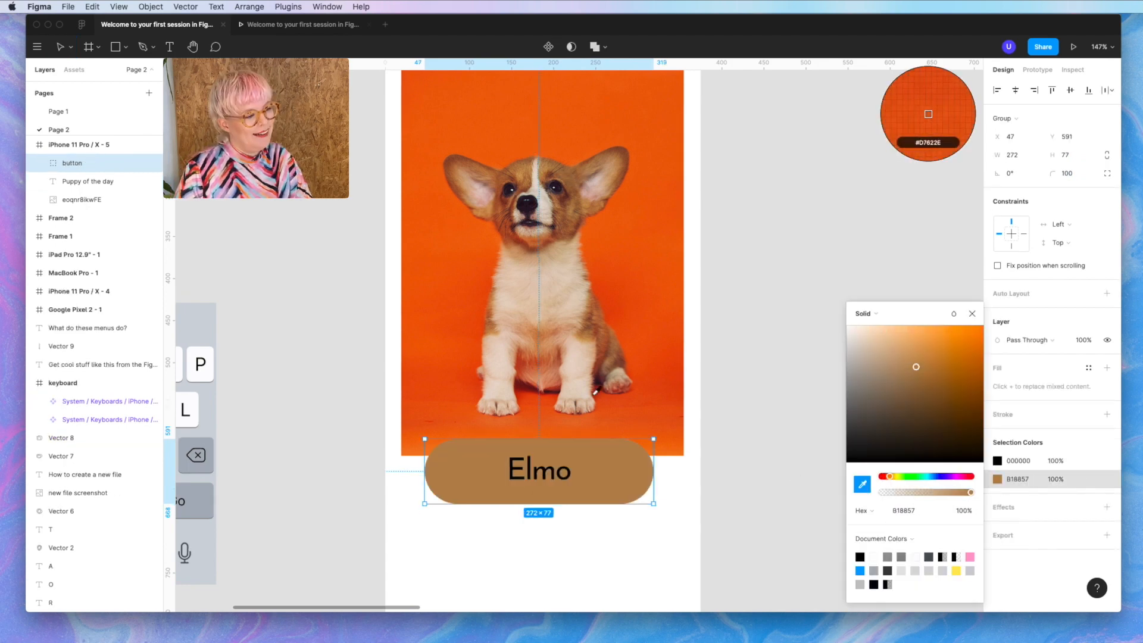
pyautogui.click(571, 384)
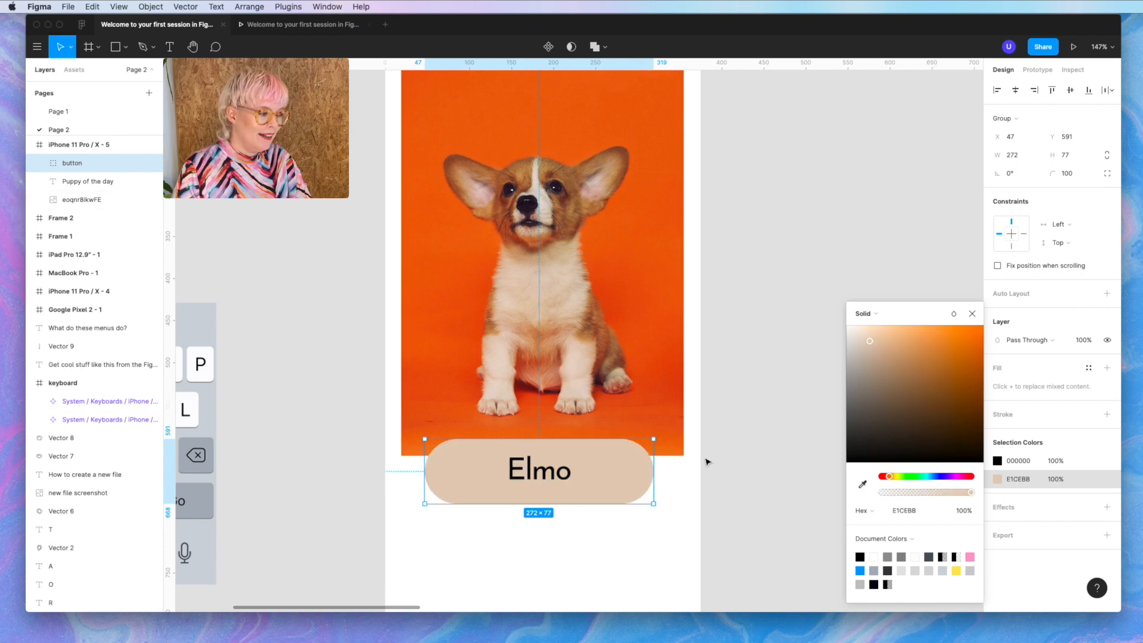
pyautogui.press('Escape')
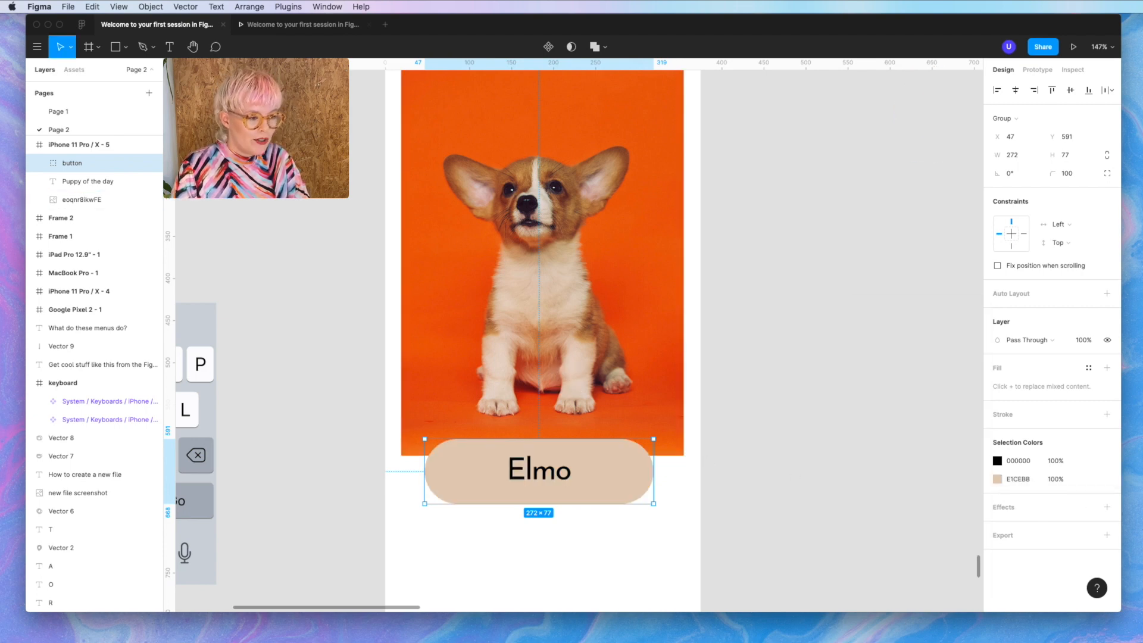
# - Try a drop shadow and a white outline on the button, then undo back to no stroke
pyautogui.click(1046, 509)
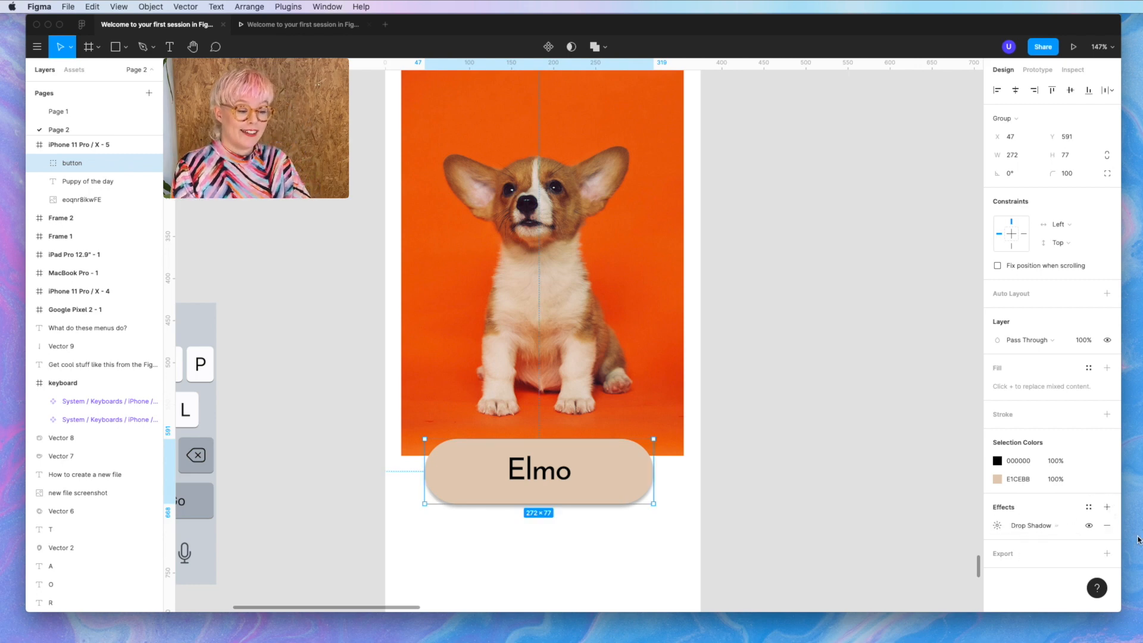
pyautogui.click(1108, 525)
pyautogui.click(1107, 414)
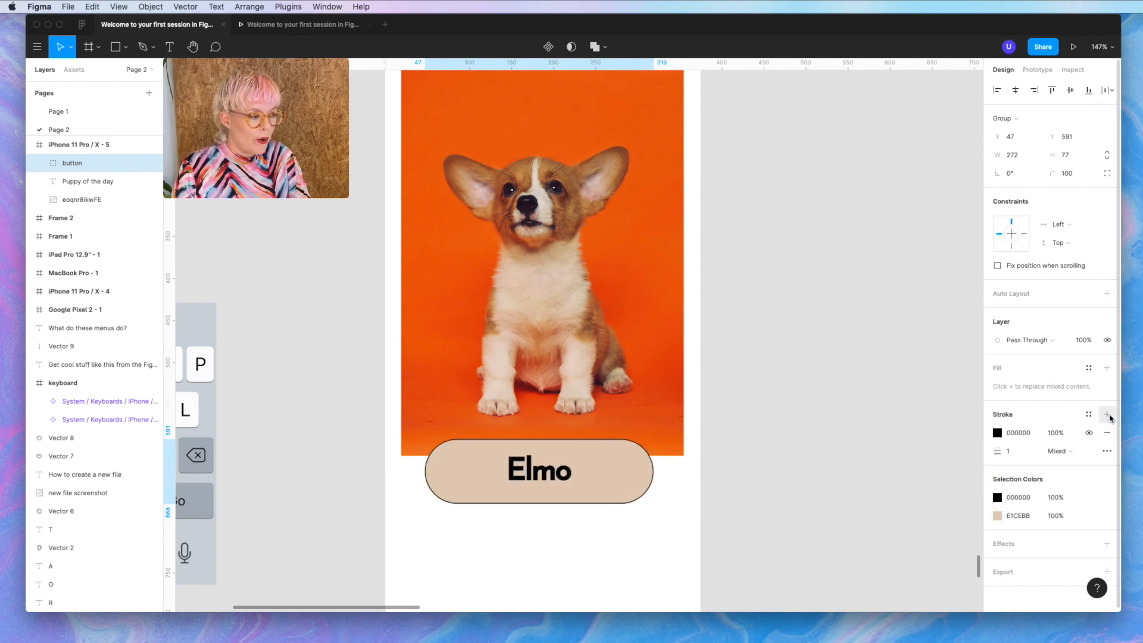
pyautogui.click(997, 432)
pyautogui.click(880, 366)
pyautogui.moveTo(868, 364); pyautogui.dragTo(745, 245)
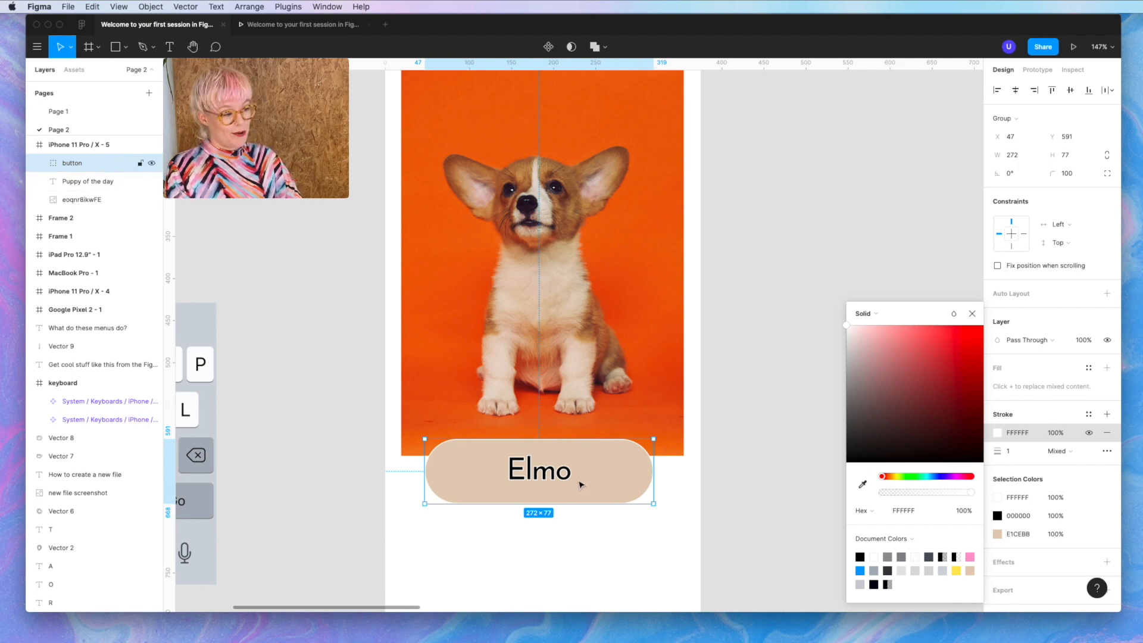
pyautogui.press('super+z')
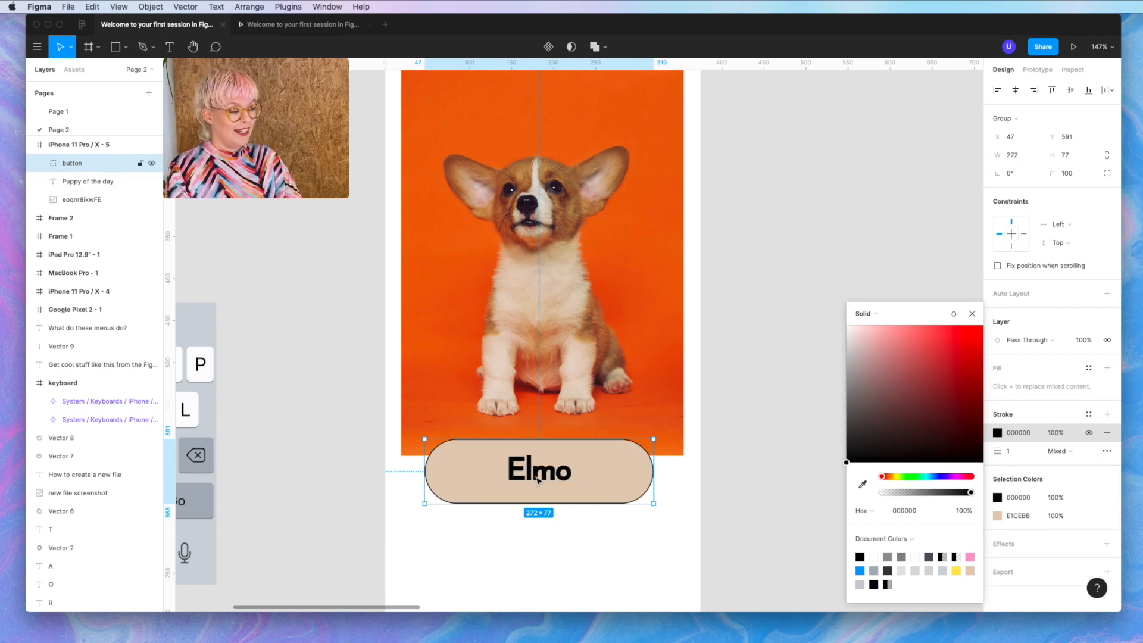
pyautogui.press('super+z')
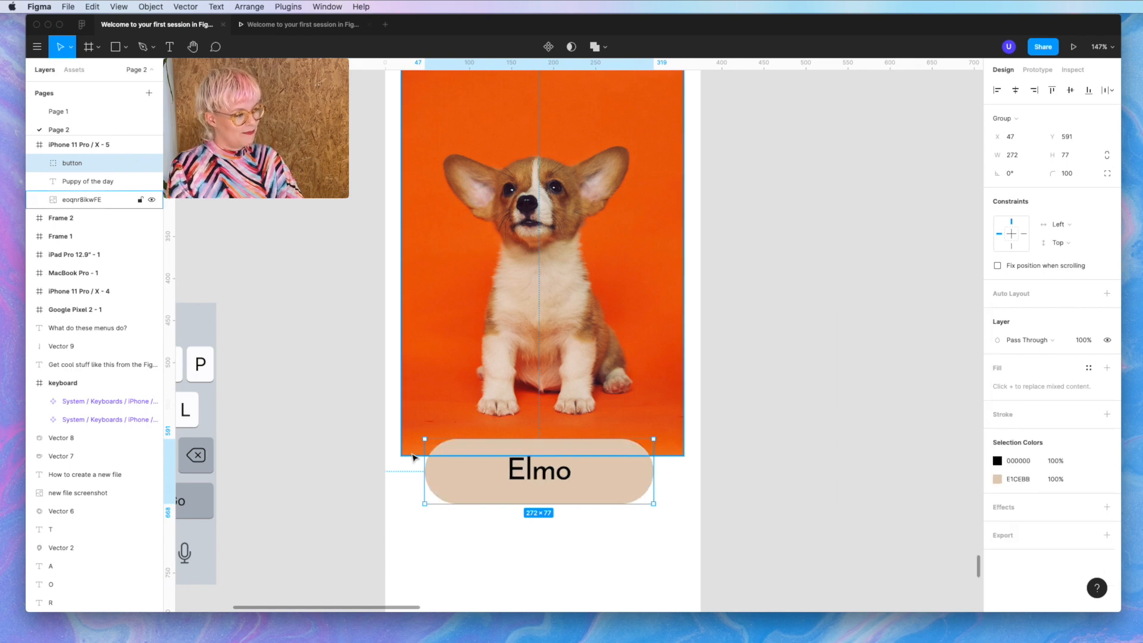
# - Give the button rectangle a 5 px beige E1CEBB outline and a cream FFF7EF fill
pyautogui.click(40, 163)
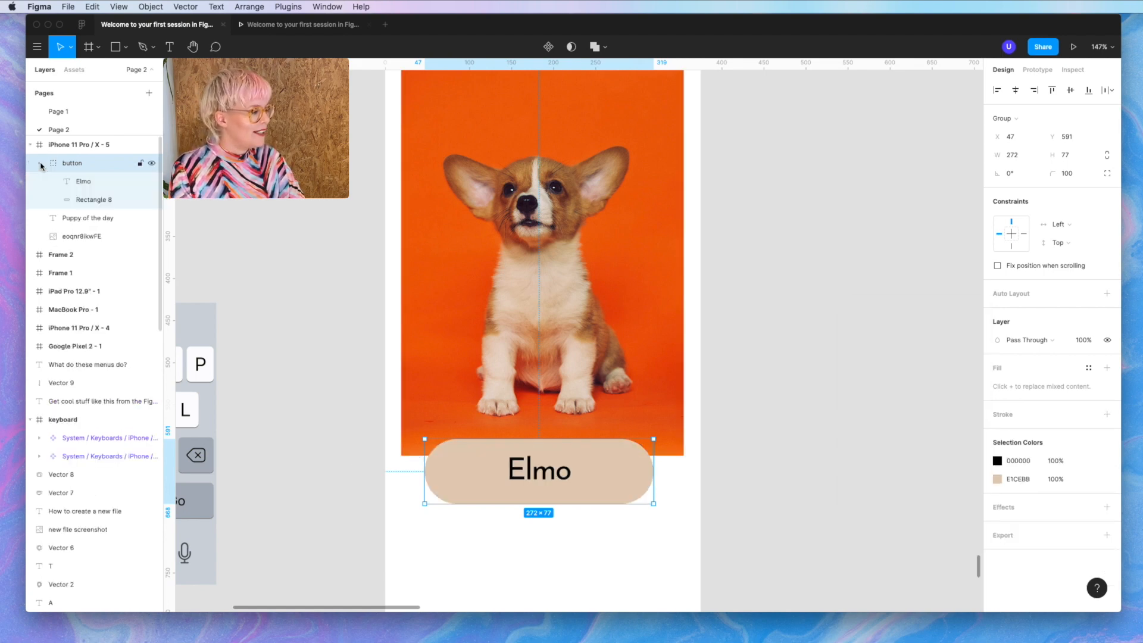
pyautogui.click(99, 201)
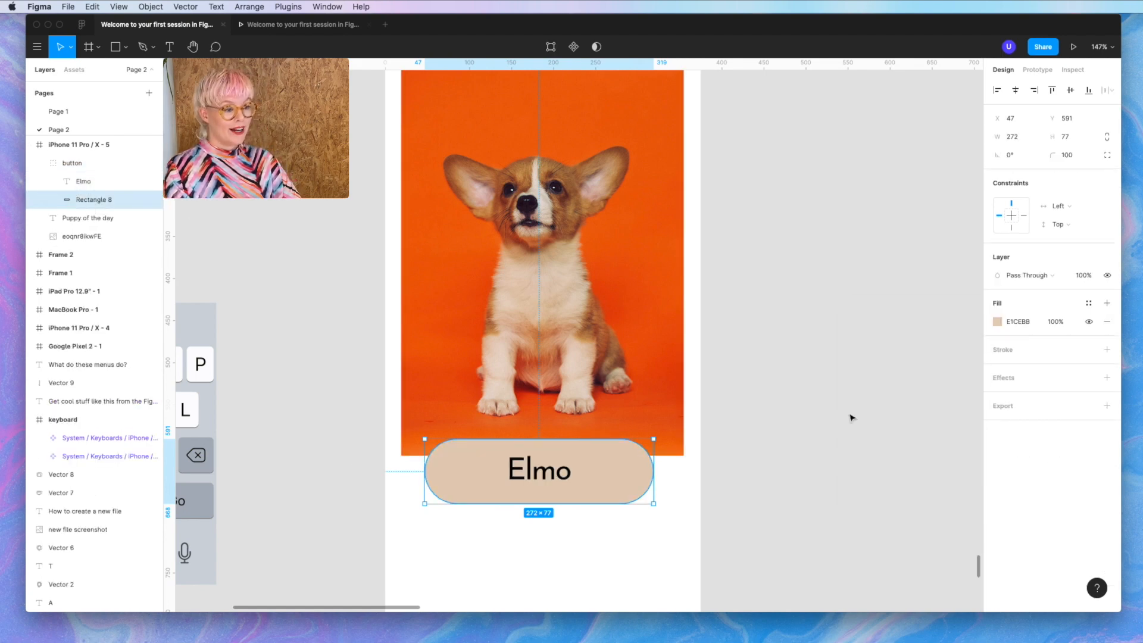
pyautogui.click(1016, 352)
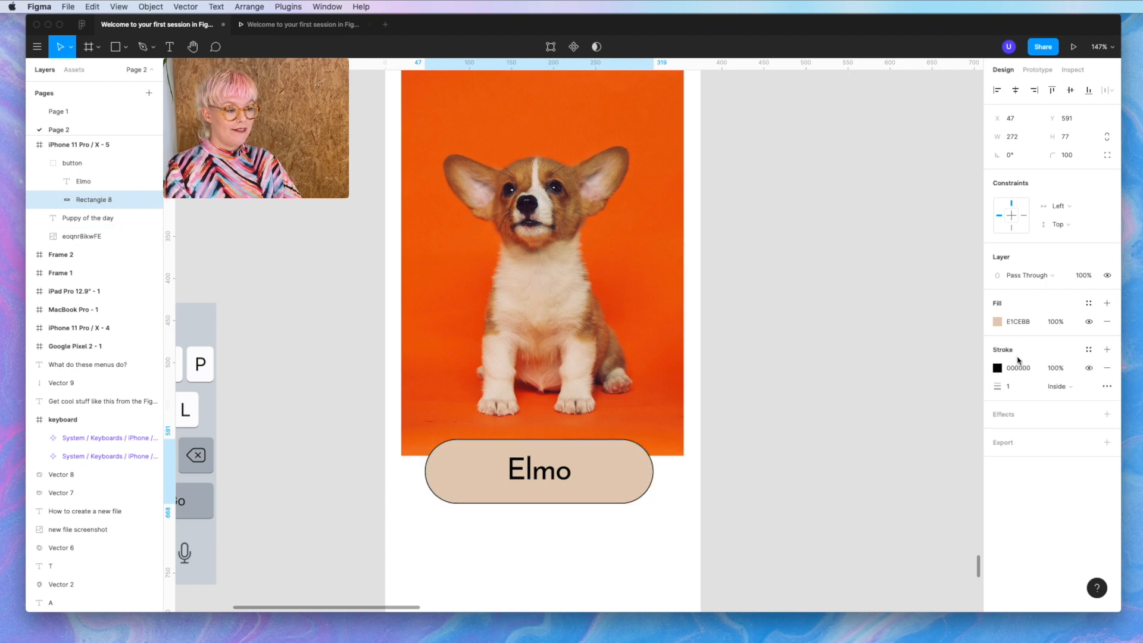
pyautogui.click(1018, 391)
pyautogui.press('Up')
pyautogui.press('Up')
pyautogui.press('Up')
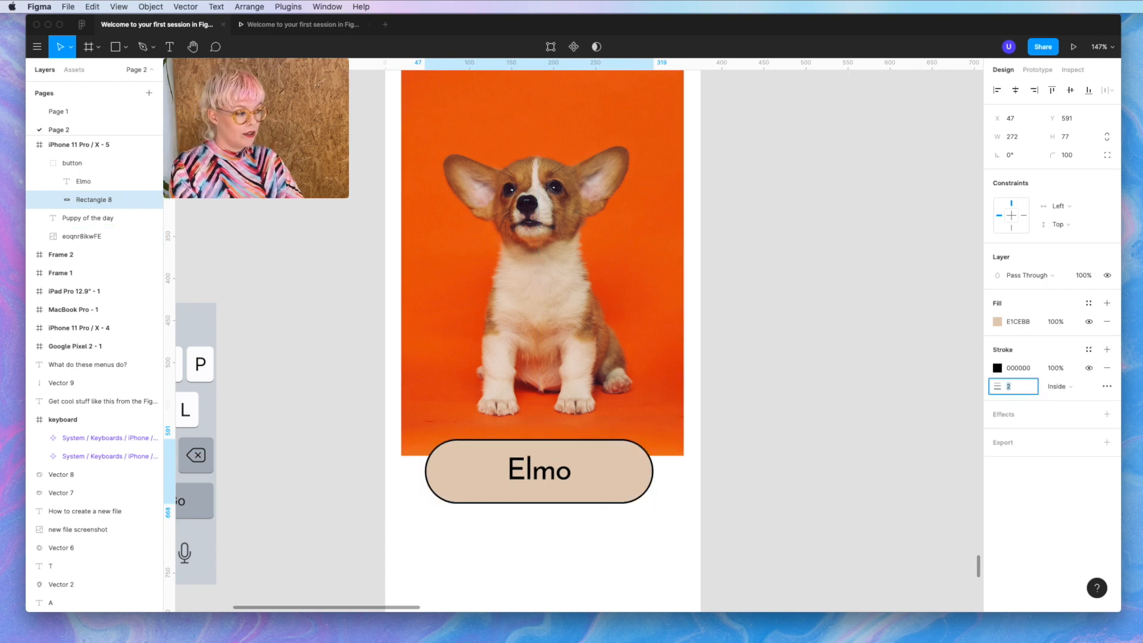
pyautogui.press('Up')
pyautogui.click(997, 368)
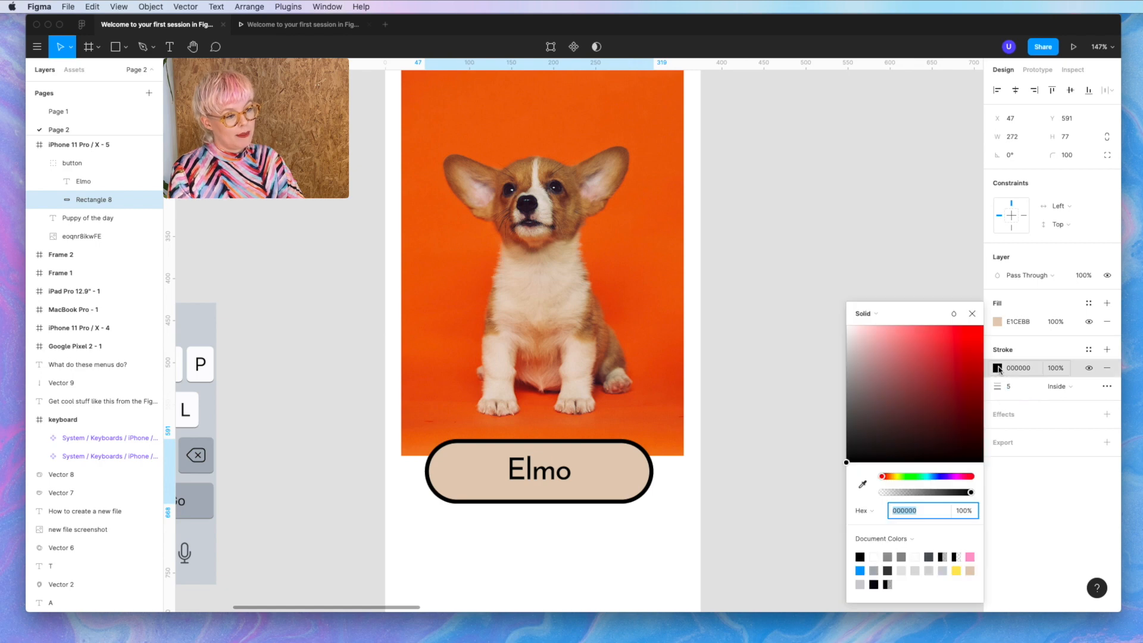
pyautogui.moveTo(931, 416); pyautogui.dragTo(804, 272)
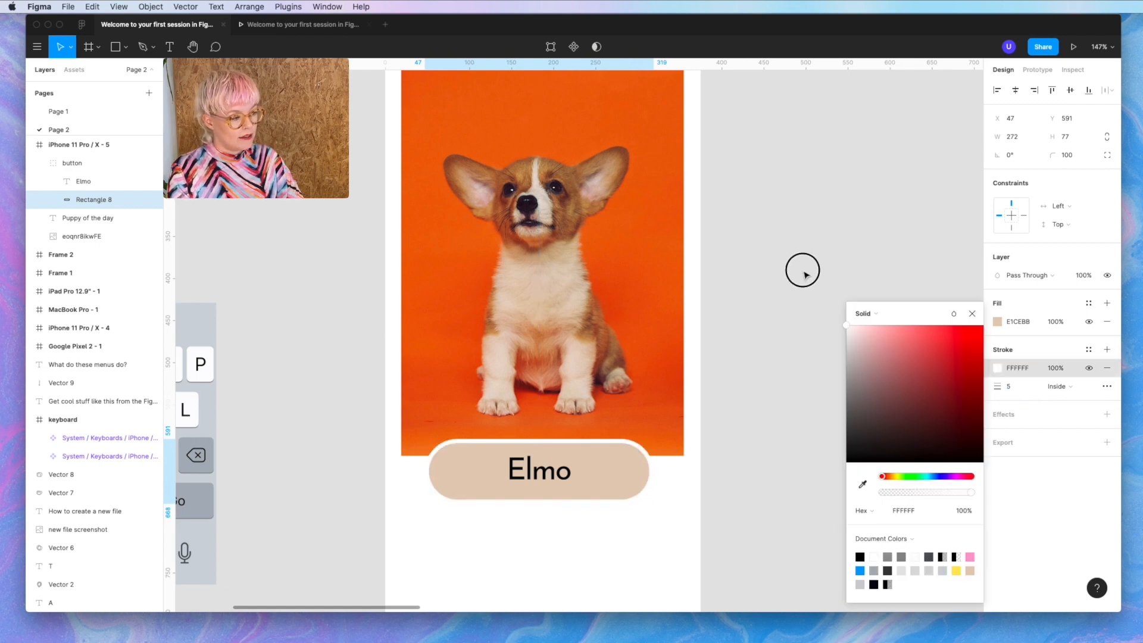
pyautogui.click(862, 484)
pyautogui.click(625, 472)
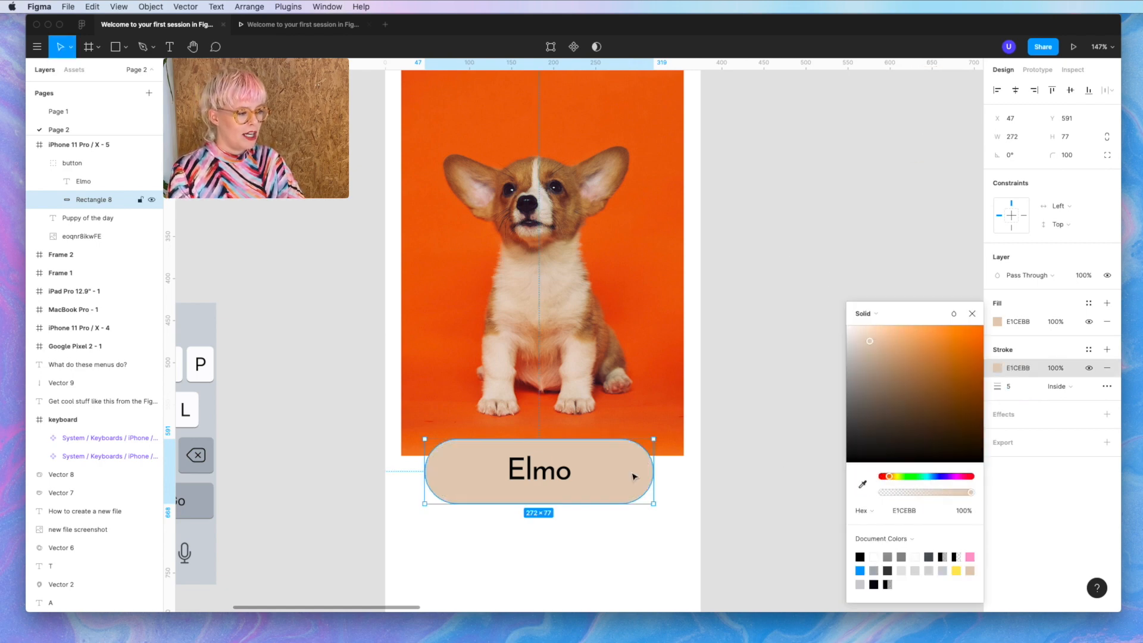
pyautogui.click(998, 322)
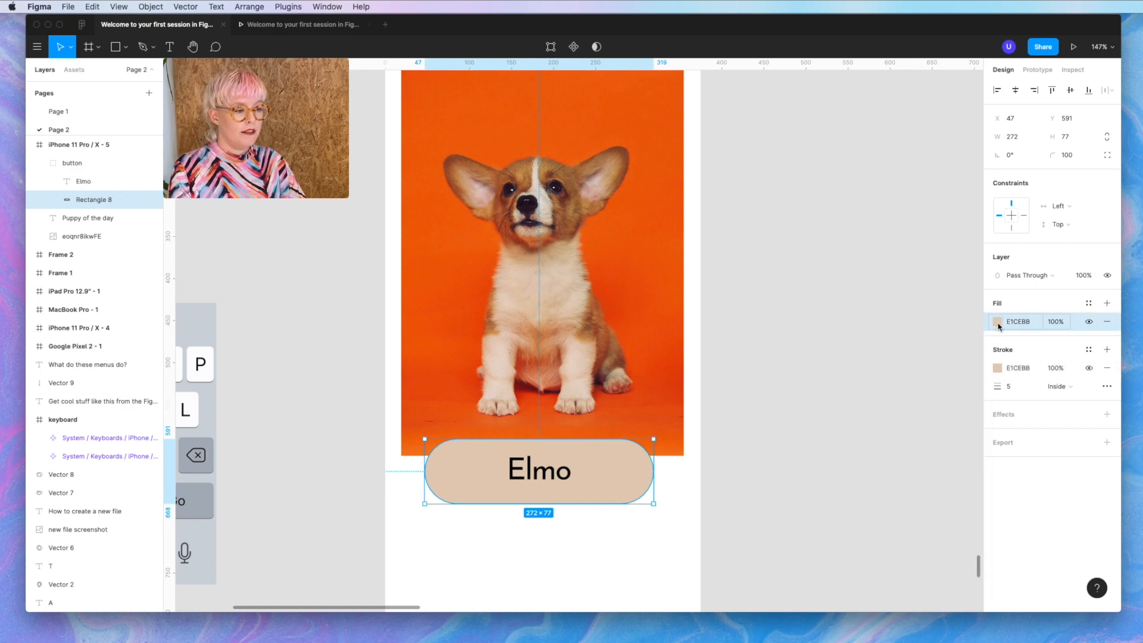
pyautogui.click(998, 321)
pyautogui.moveTo(857, 356)
pyautogui.mouseDown()
pyautogui.moveTo(801, 256)
pyautogui.moveTo(856, 326)
pyautogui.mouseUp()
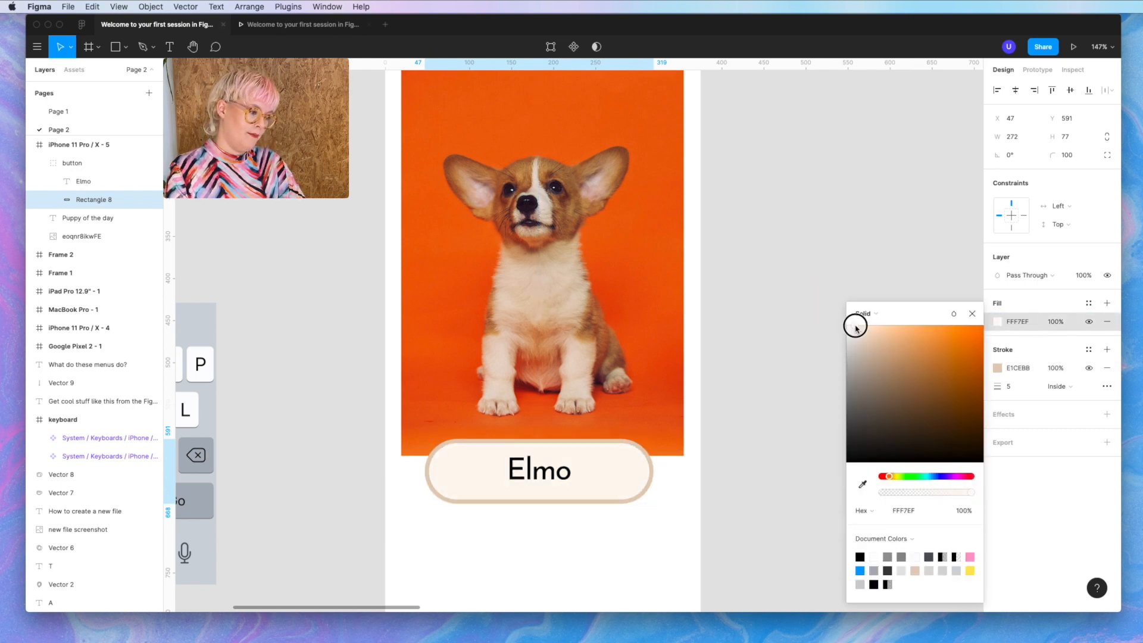
# - Add a drop shadow to the button group: 15% opacity, Y offset 1, blur 24
pyautogui.click(623, 501)
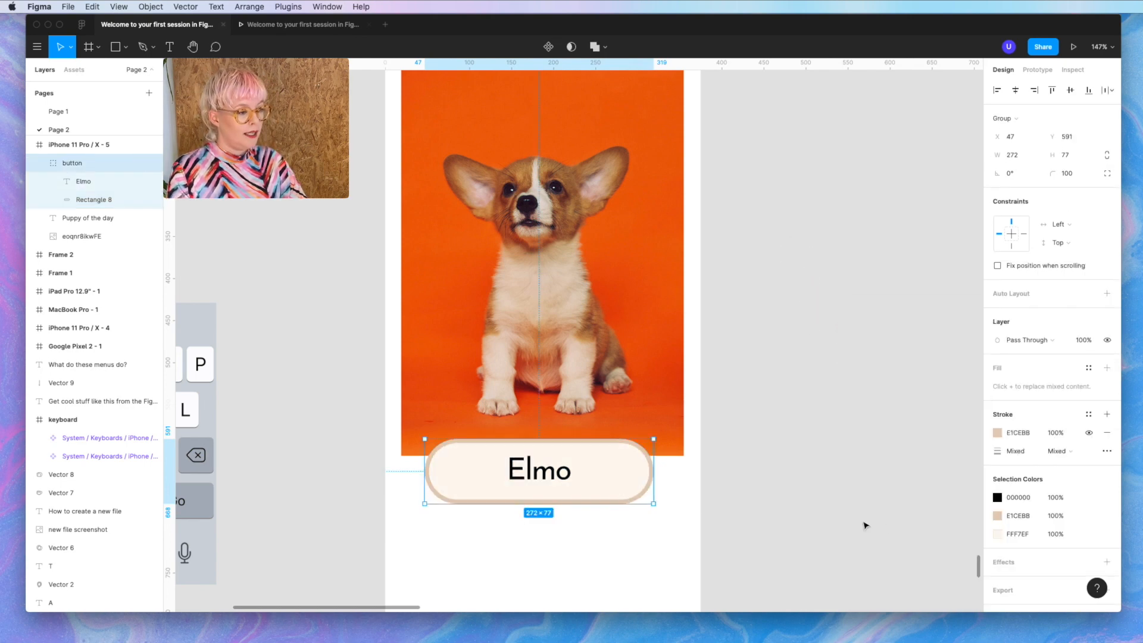
pyautogui.click(1011, 563)
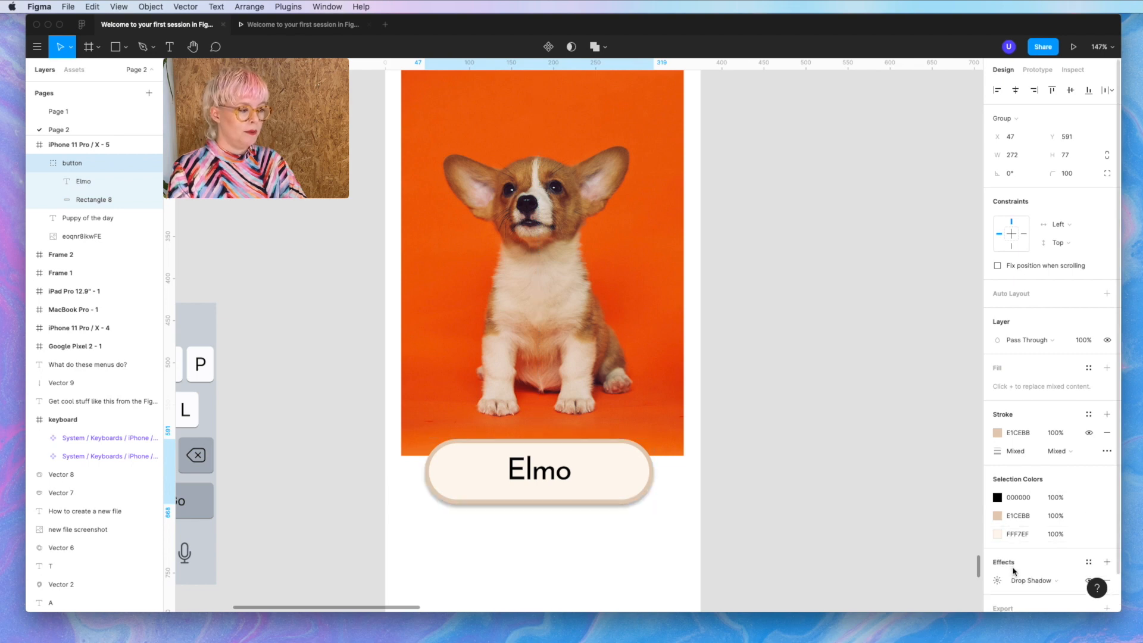
pyautogui.scroll(-2, 1014, 571)
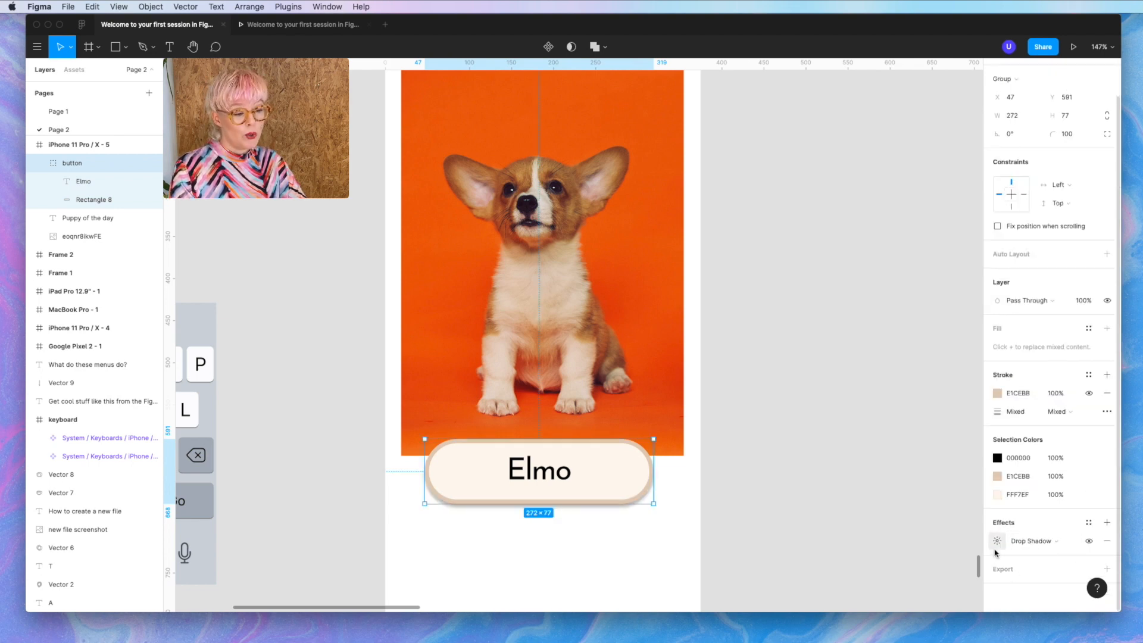
pyautogui.click(999, 543)
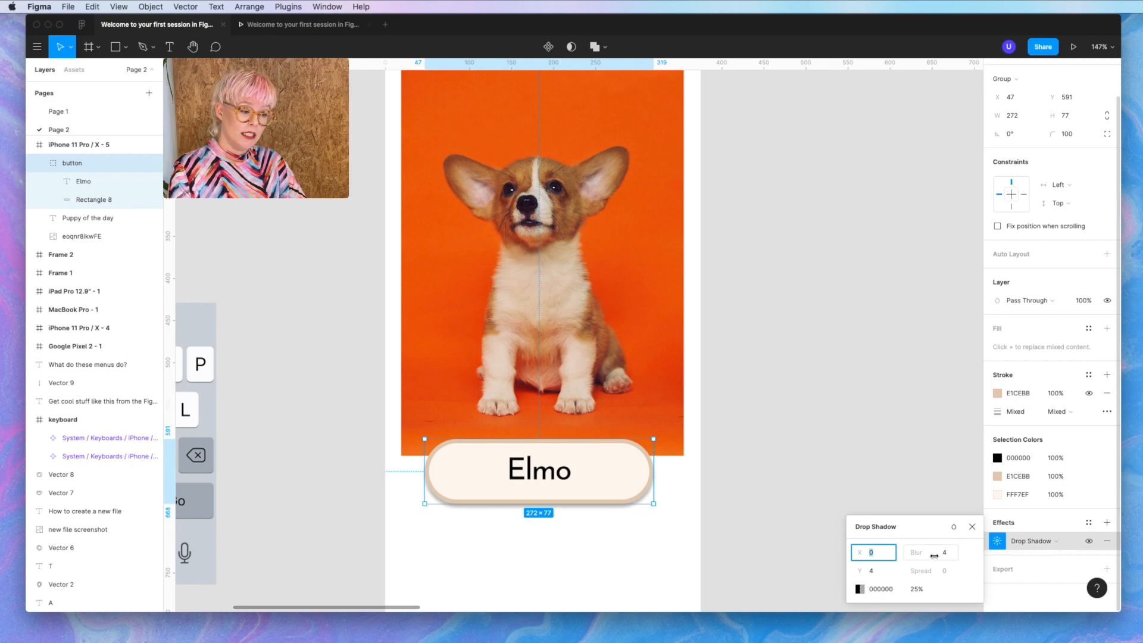
pyautogui.click(914, 590)
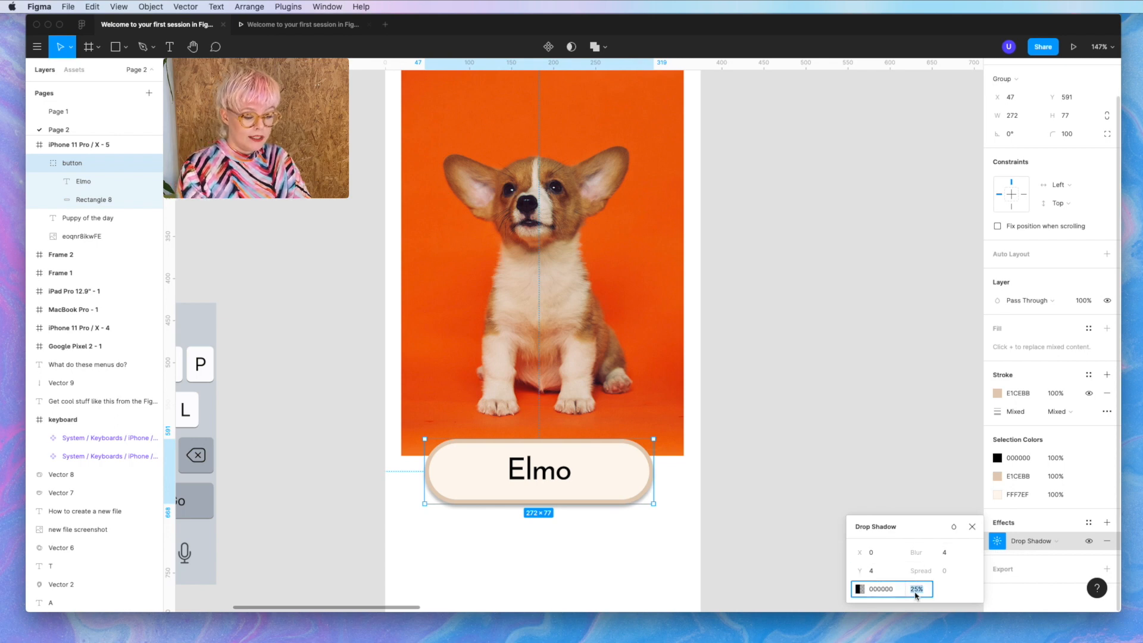
pyautogui.write('15')
pyautogui.press('Return')
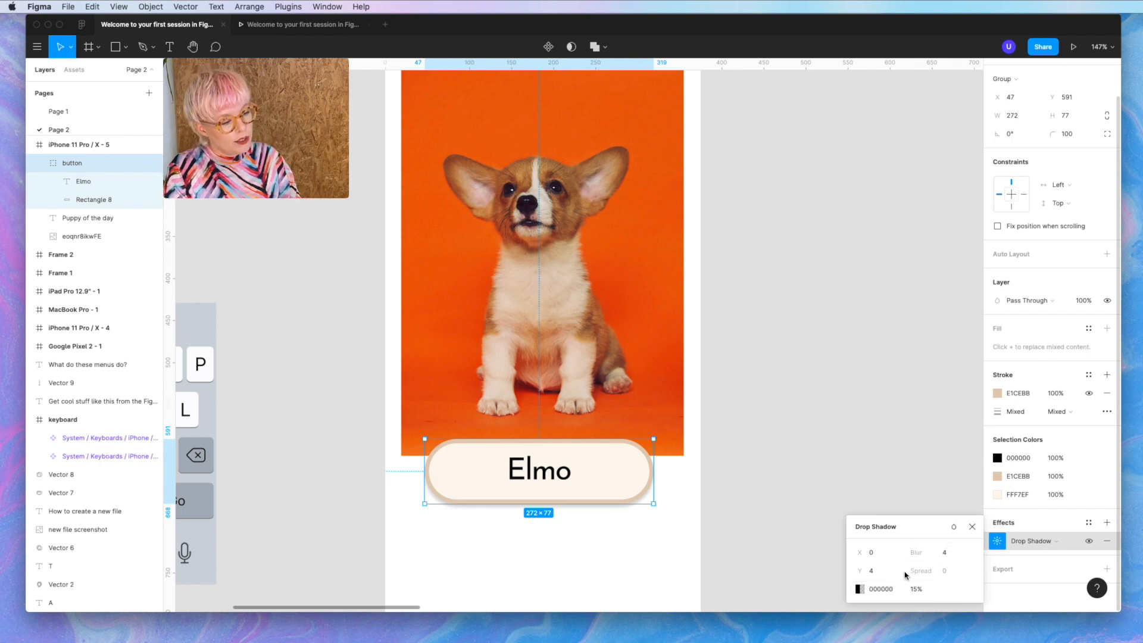
pyautogui.click(882, 553)
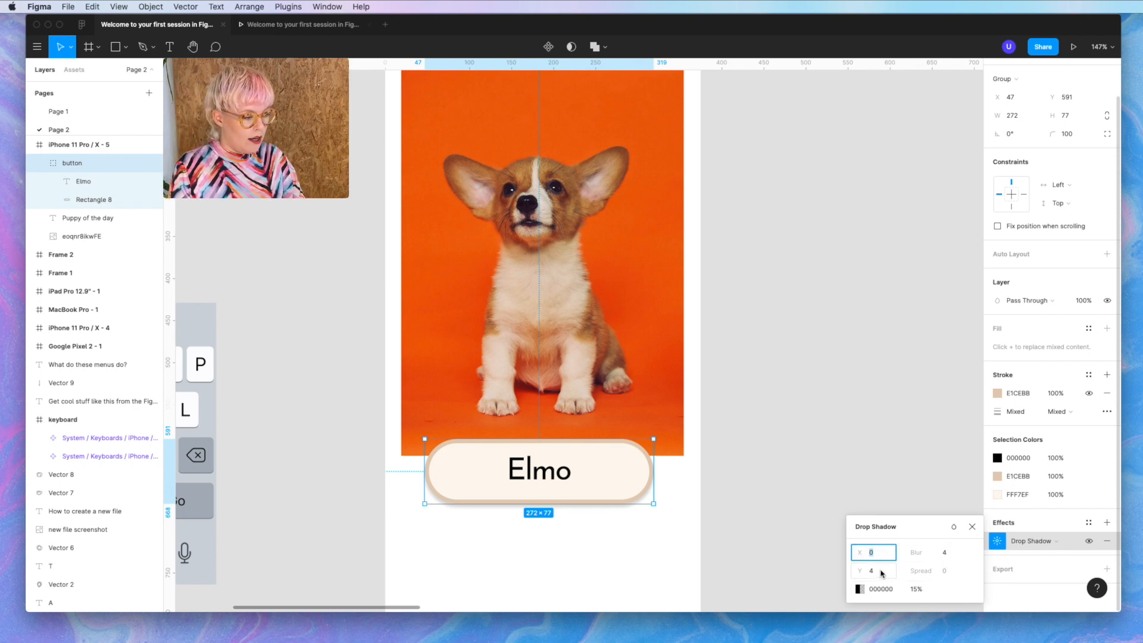
pyautogui.click(882, 570)
pyautogui.write('1')
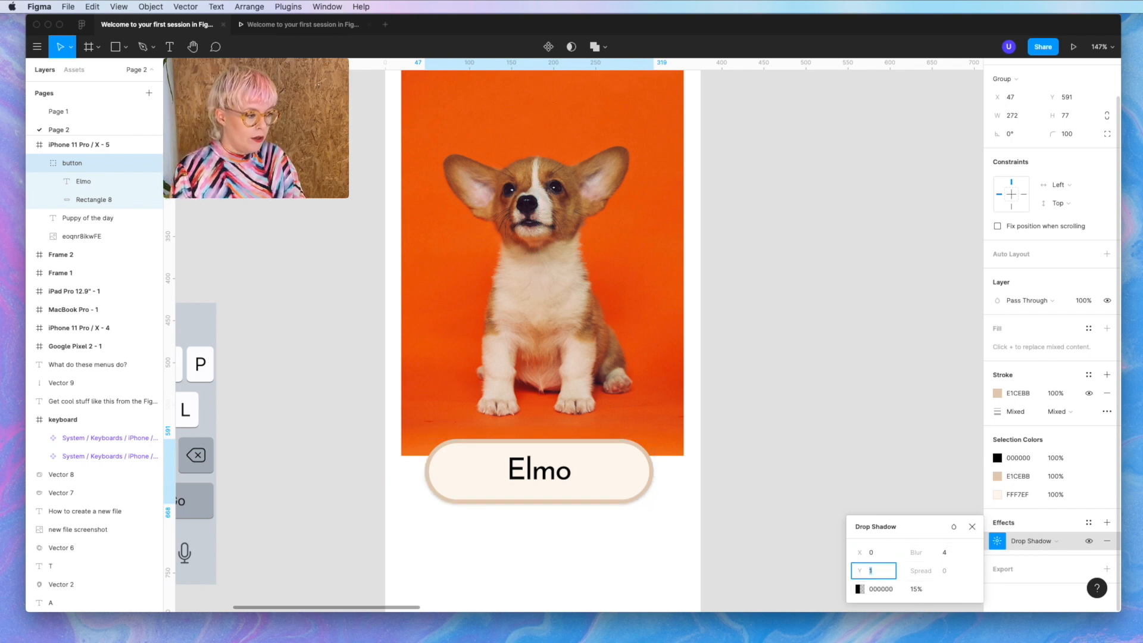
pyautogui.click(945, 552)
pyautogui.write('24')
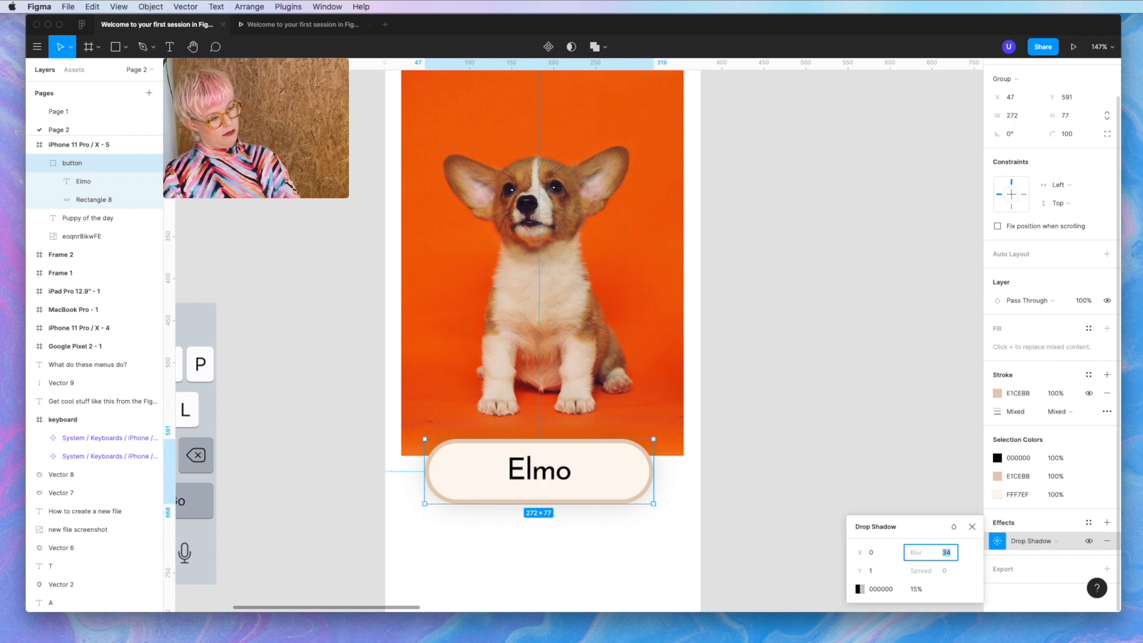
pyautogui.click(812, 450)
pyautogui.scroll(-5, 811, 454)
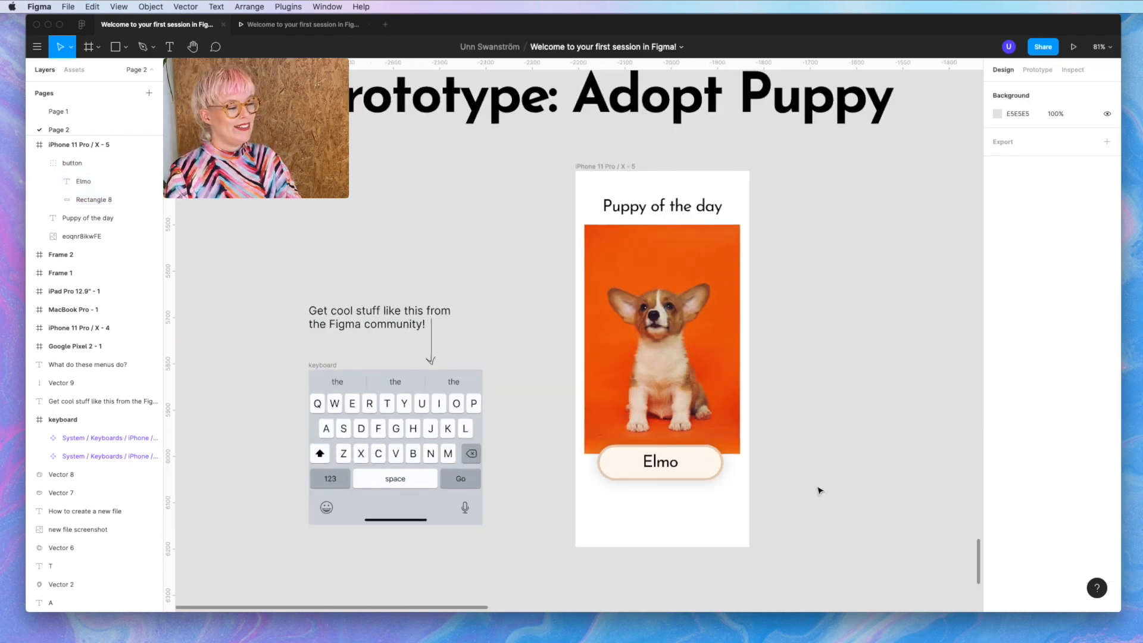
# - Duplicate the home screen to the right, move its title out and enlarge the puppy photo
pyautogui.click(629, 168)
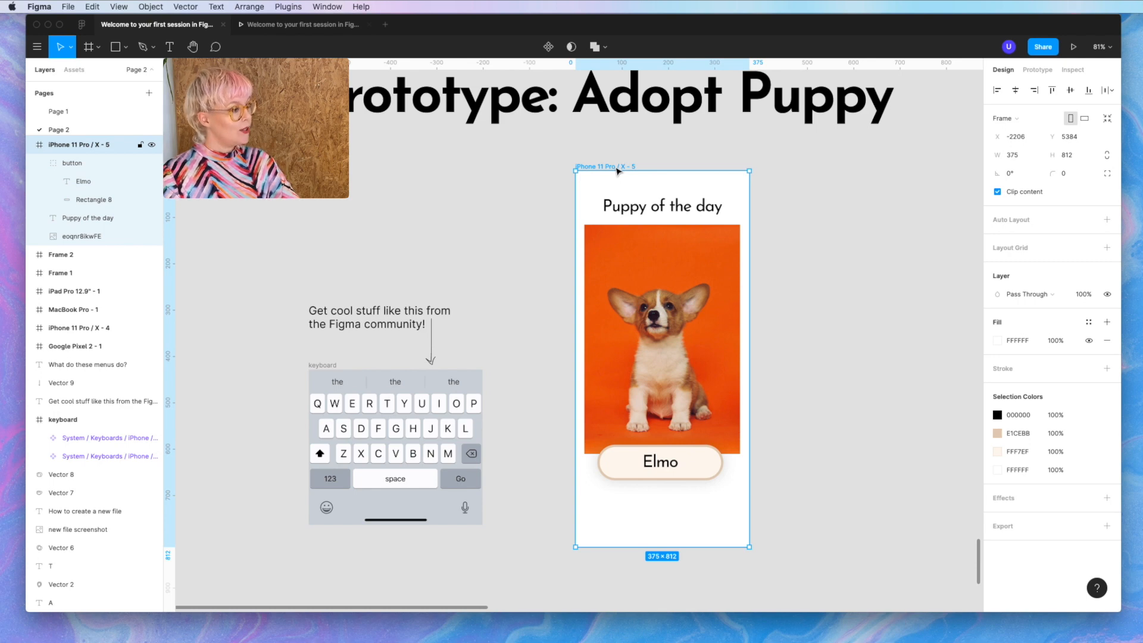
pyautogui.moveTo(618, 171); pyautogui.dragTo(808, 171)
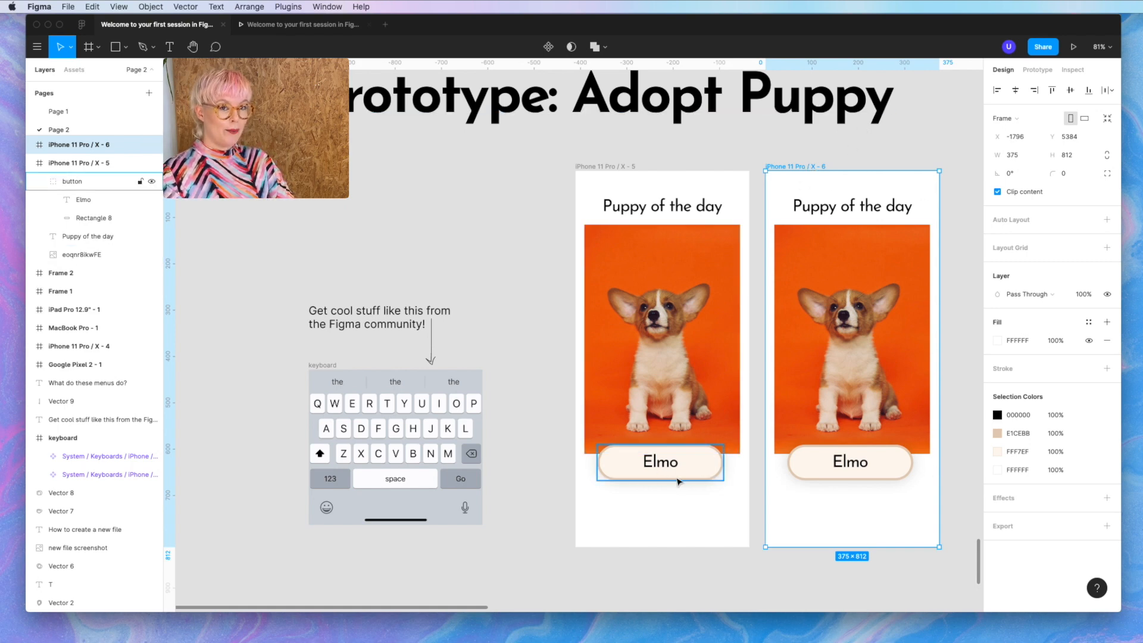
pyautogui.click(829, 211)
pyautogui.moveTo(829, 210); pyautogui.dragTo(829, 169)
pyautogui.click(822, 260)
pyautogui.moveTo(854, 225); pyautogui.dragTo(857, 172)
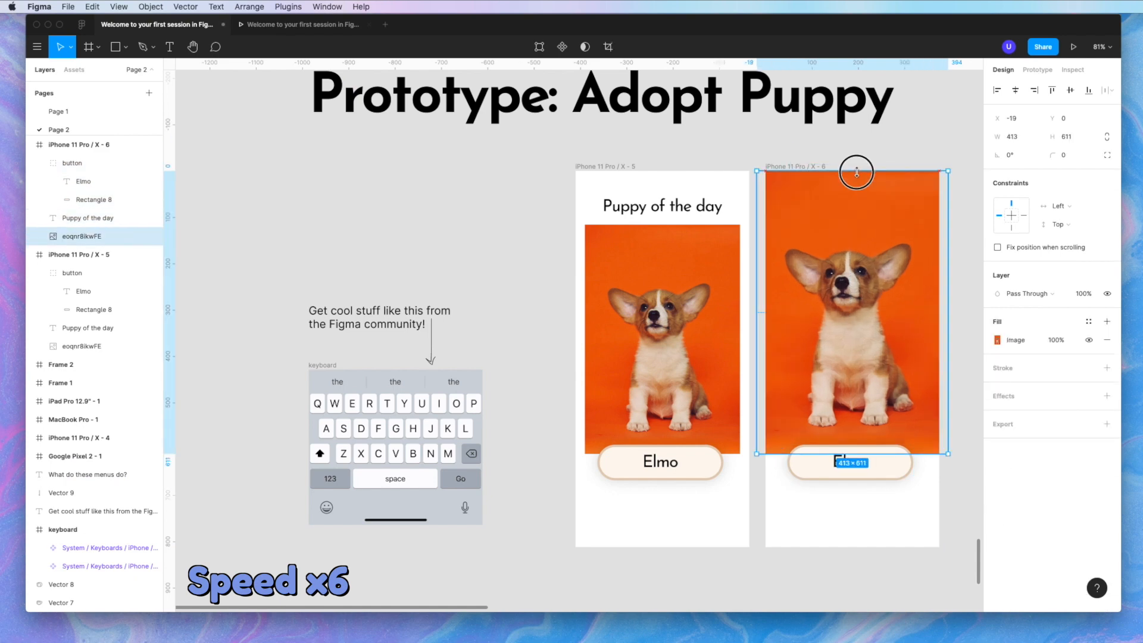
pyautogui.moveTo(856, 453); pyautogui.dragTo(857, 467)
# - Fill the copied frame with the photo's orange, E4823B
pyautogui.click(803, 166)
pyautogui.click(997, 340)
pyautogui.click(867, 484)
pyautogui.click(770, 467)
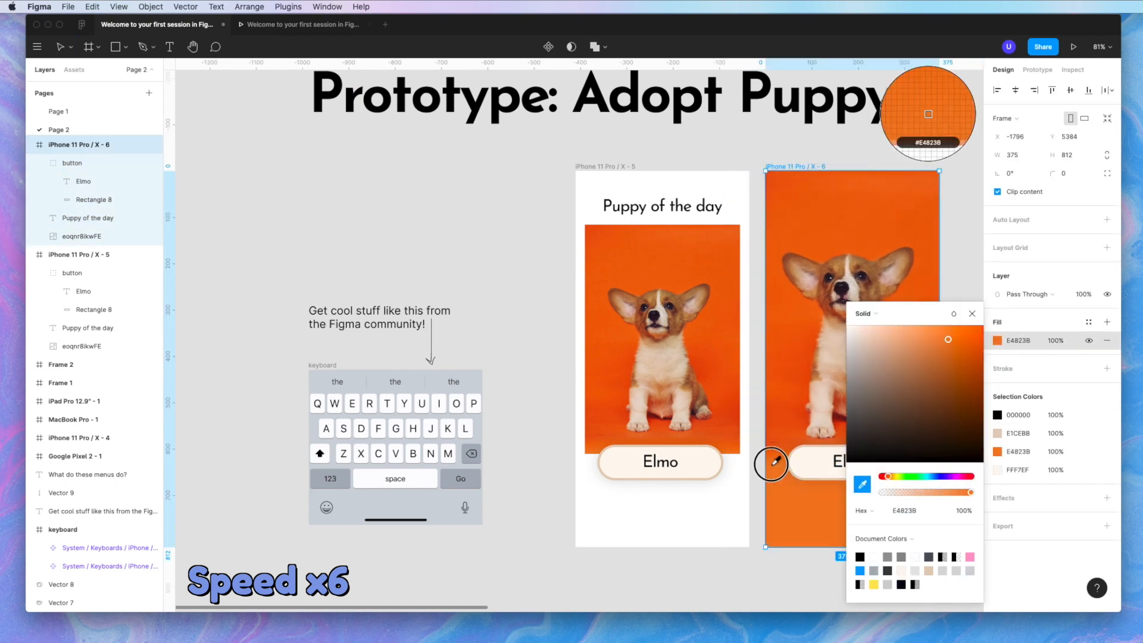
pyautogui.press('Escape')
pyautogui.scroll(4, 770, 468)
# - Set the copied button's background rectangle to 0% opacity
pyautogui.click(853, 482)
pyautogui.hscroll(2, 853, 482)
pyautogui.click(118, 199)
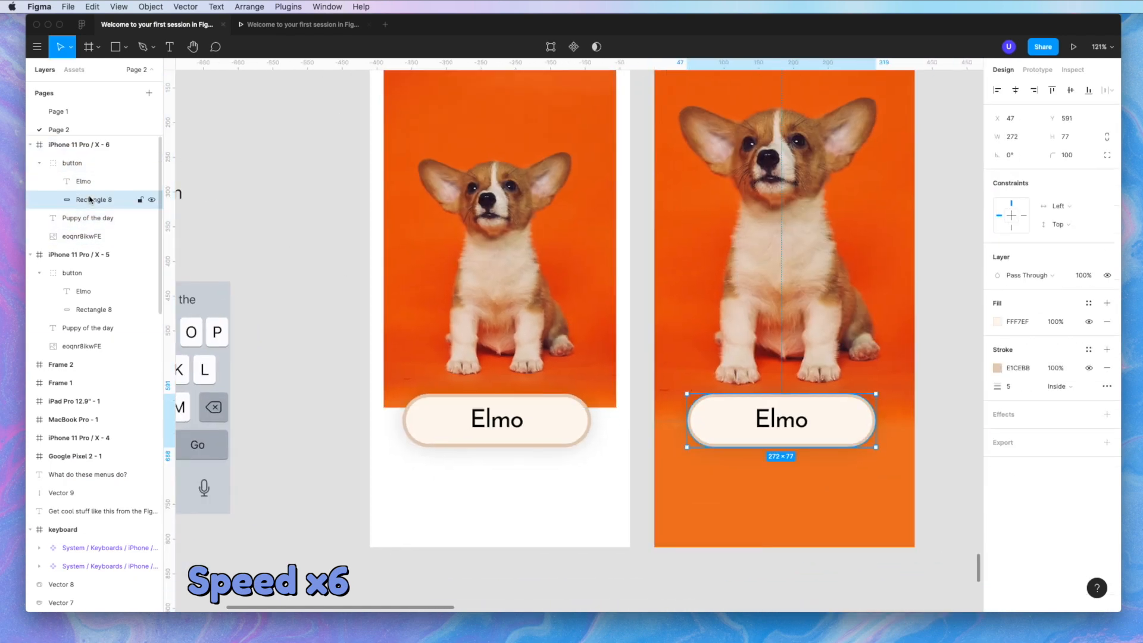
pyautogui.click(1057, 324)
pyautogui.click(1084, 276)
pyautogui.write('0')
pyautogui.press('Return')
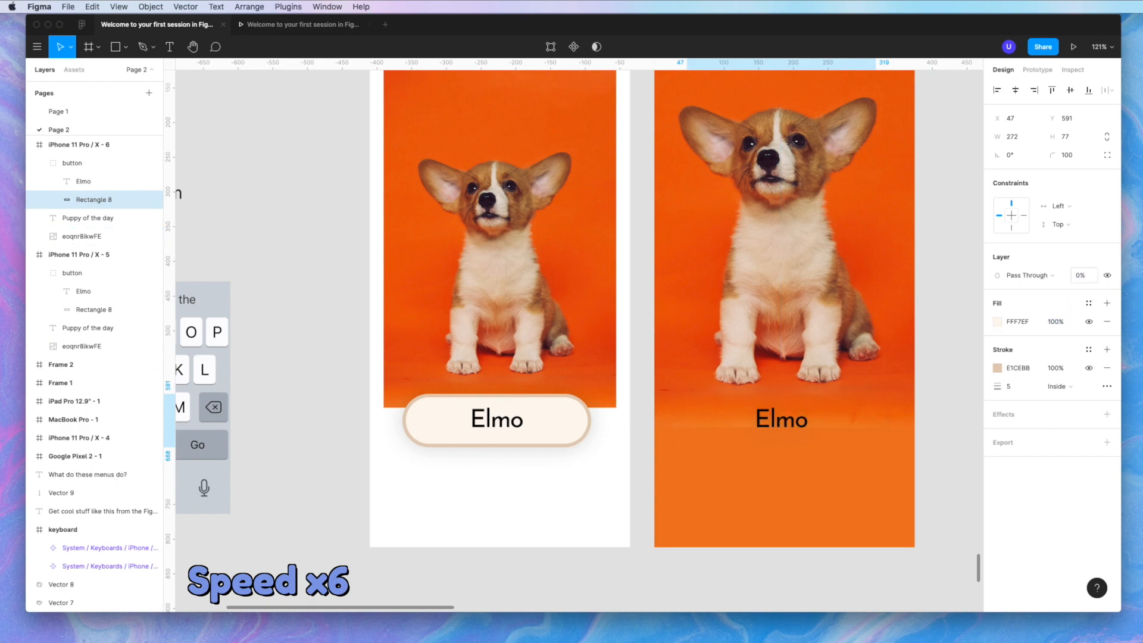
pyautogui.scroll(8, 771, 461)
# - Move the Elmo label down and left and enlarge it to font size 48
pyautogui.click(771, 460)
pyautogui.moveTo(803, 351)
pyautogui.mouseDown()
pyautogui.moveTo(571, 429)
pyautogui.moveTo(681, 481)
pyautogui.mouseUp()
pyautogui.scroll(-6, 571, 428)
pyautogui.doubleClick(570, 430)
pyautogui.click(1067, 340)
pyautogui.write('48')
pyautogui.press('Return')
pyautogui.scroll(-3, 545, 430)
pyautogui.click(633, 496)
pyautogui.press('t')
pyautogui.scroll(8, 590, 447)
# - Add a description text below Elmo reading 'This darling pupper will steal yo…'
pyautogui.press('Escape')
pyautogui.press('t')
pyautogui.click(461, 506)
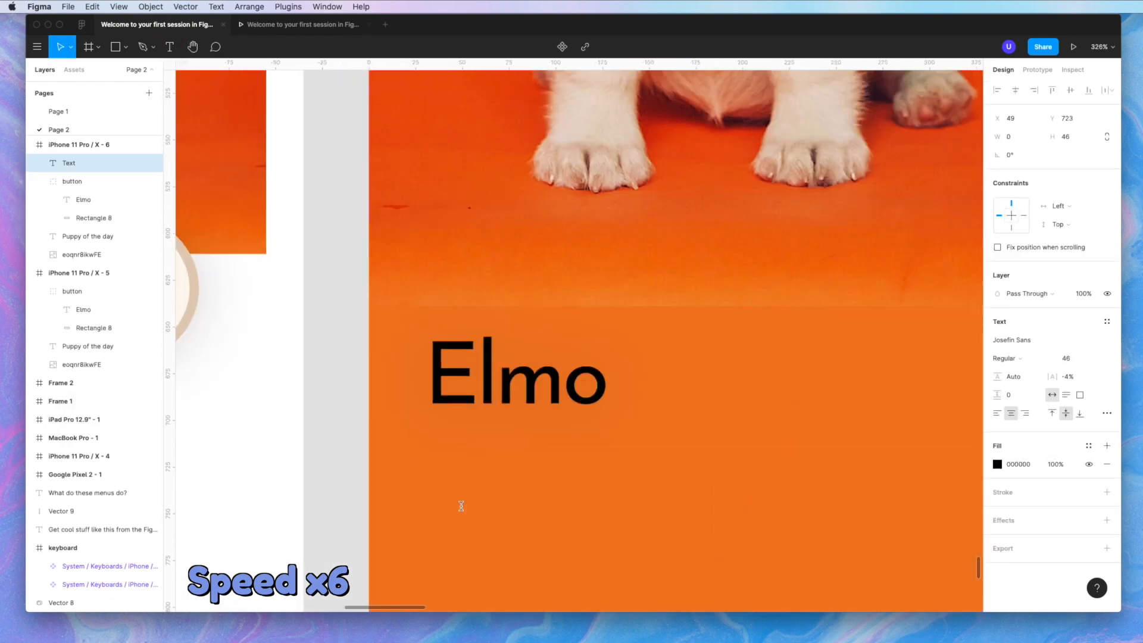
pyautogui.write('Y')
pyautogui.press('BackSpace')
pyautogui.write('This')
pyautogui.press('alt+super+l')
pyautogui.write('darling pupper')
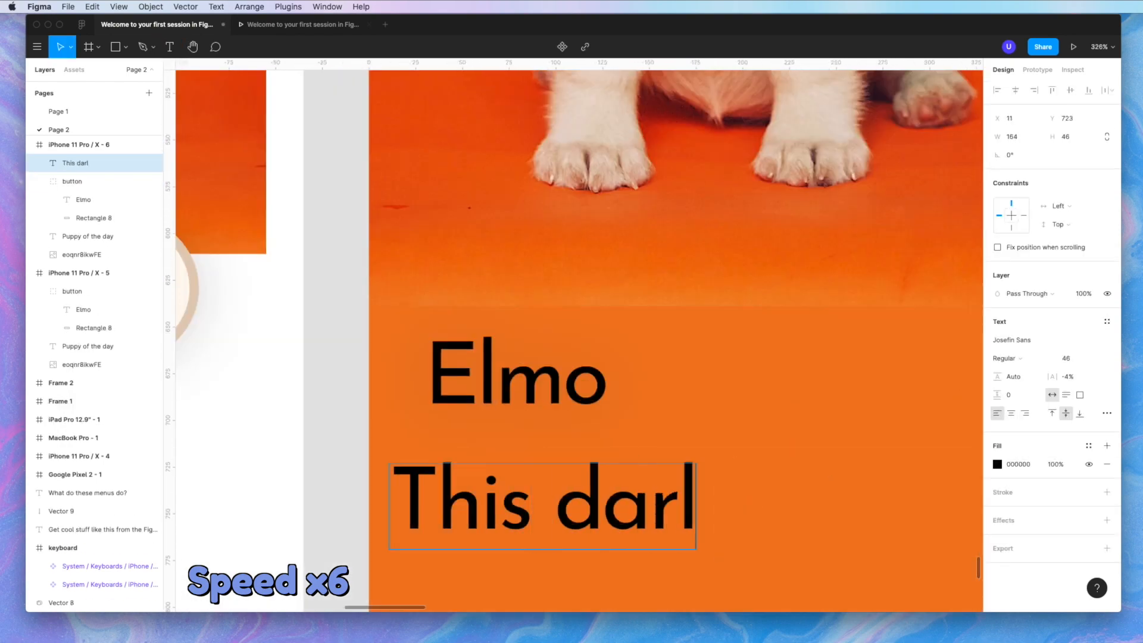
pyautogui.write(' will steal your haert and you')
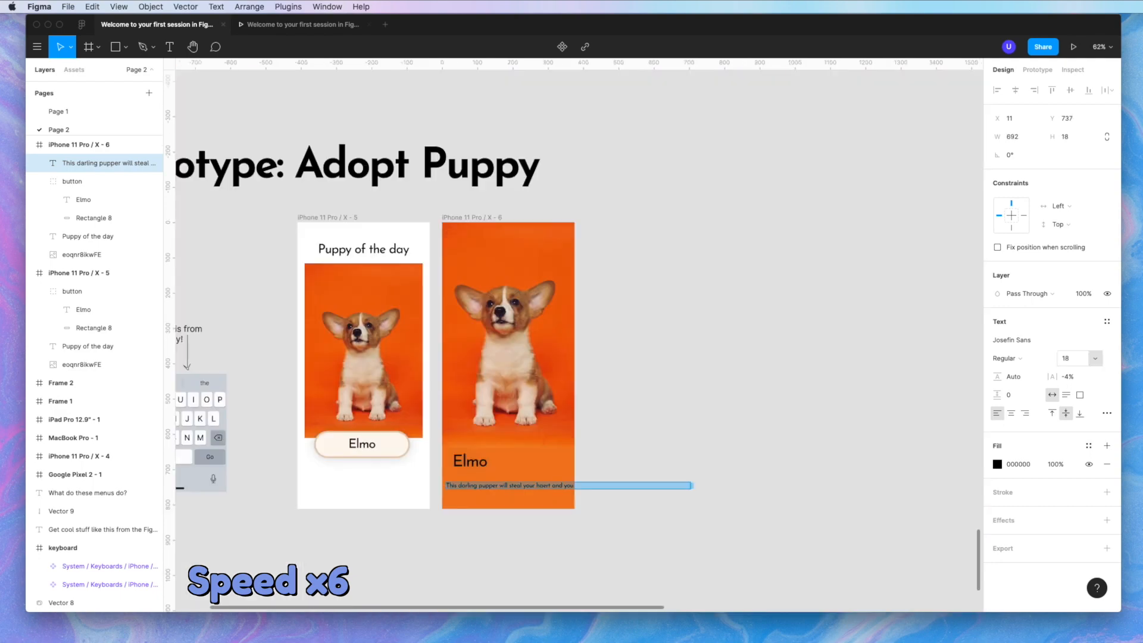
# - Set the description to font size 24 and narrow it to wrap under the Elmo name
pyautogui.click(1072, 357)
pyautogui.write('24')
pyautogui.press('Return')
pyautogui.press('Escape')
pyautogui.moveTo(493, 490); pyautogui.dragTo(500, 485)
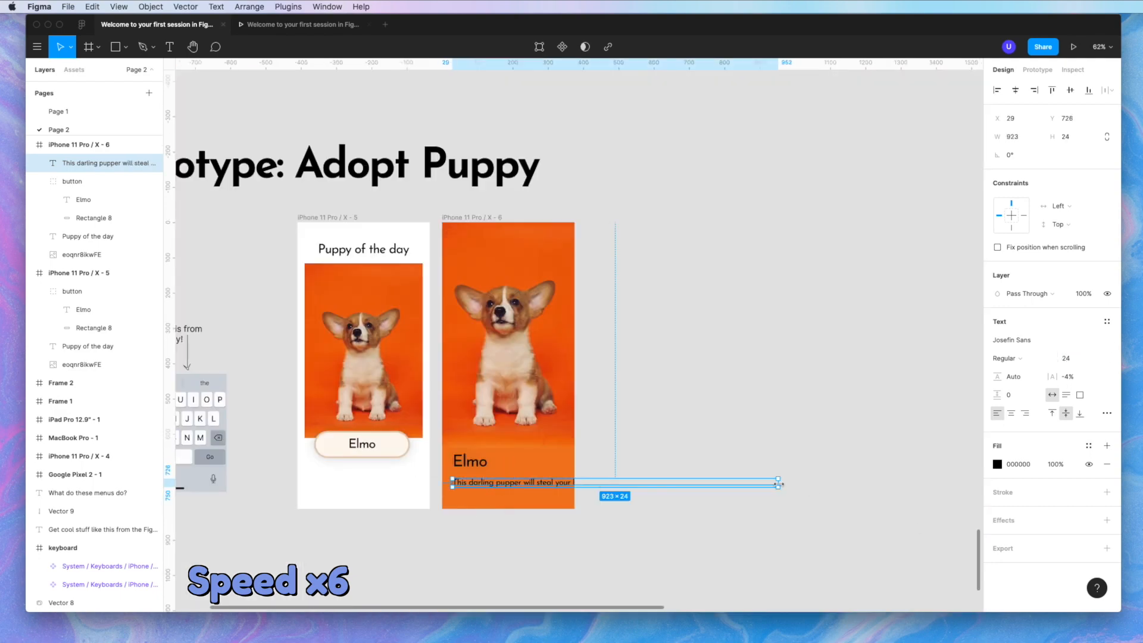
pyautogui.scroll(5, 564, 449)
pyautogui.moveTo(780, 483); pyautogui.dragTo(564, 424)
pyautogui.scroll(-4, 564, 423)
pyautogui.click(490, 499)
pyautogui.keyDown('shift'); pyautogui.click(501, 529); pyautogui.keyUp('shift')
pyautogui.moveTo(502, 530); pyautogui.dragTo(502, 494)
# - Correct the misspelled word in the description, keeping it at Regular weight
pyautogui.click(502, 494)
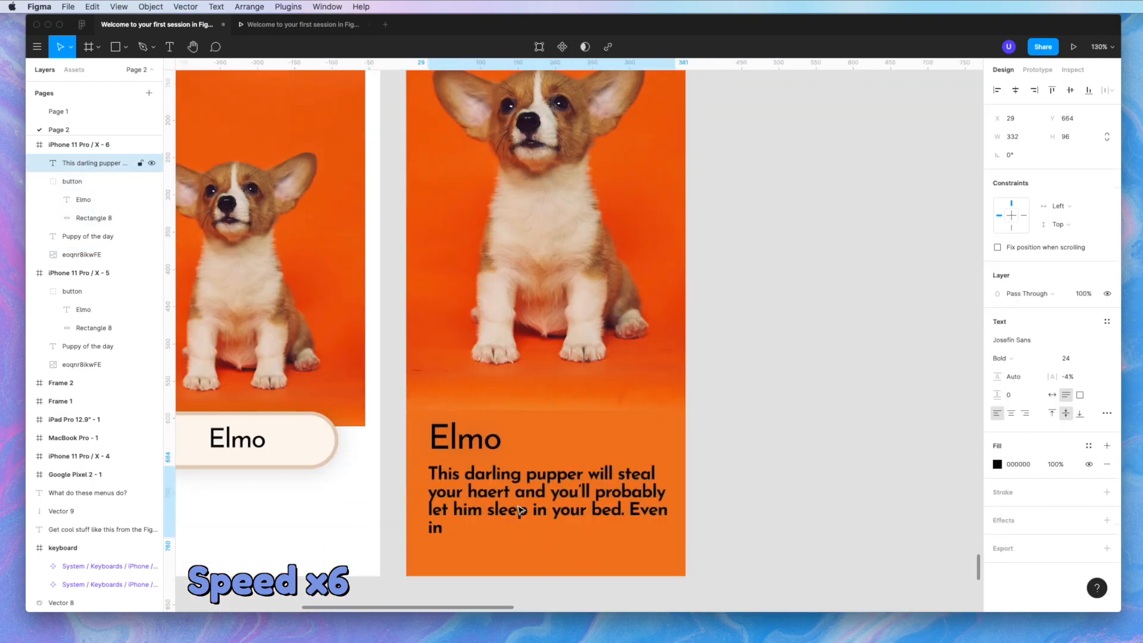
pyautogui.click(1006, 357)
pyautogui.click(1025, 348)
pyautogui.scroll(5, 452, 515)
pyautogui.press('Return')
pyautogui.click(480, 485)
pyautogui.press('BackSpace')
pyautogui.press('BackSpace')
pyautogui.write('ea')
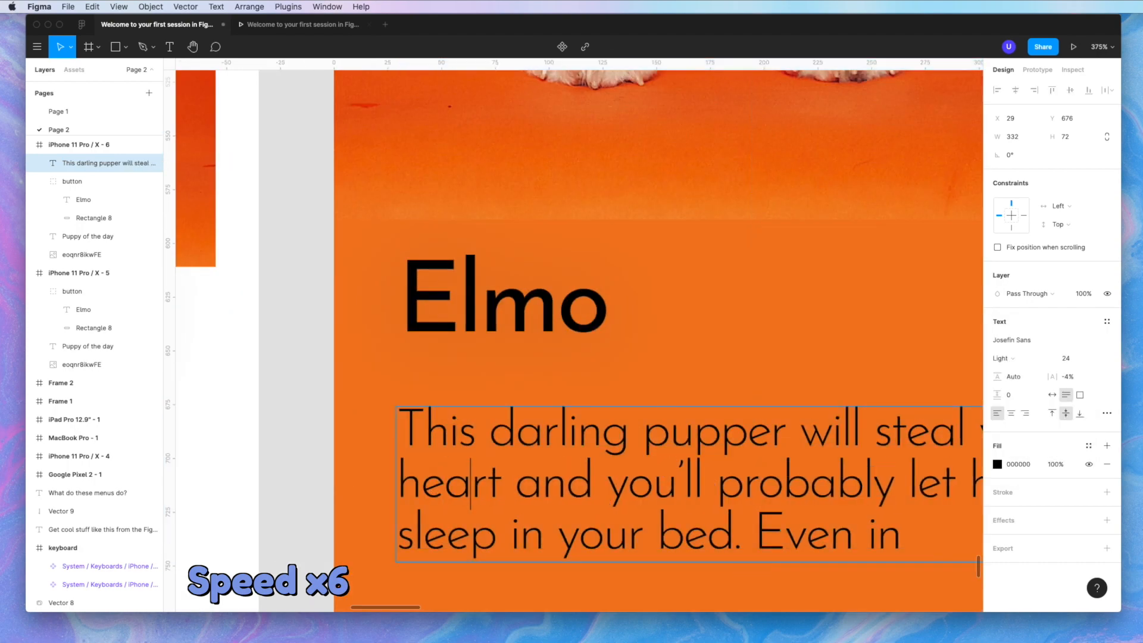
pyautogui.click(1006, 358)
pyautogui.click(1013, 376)
# - Make the 'Puppy of the day' title bold and keep the Elmo labels regular
pyautogui.doubleClick(473, 306)
pyautogui.scroll(-5, 474, 307)
pyautogui.doubleClick(296, 307)
pyautogui.doubleClick(312, 144)
pyautogui.press('super+b')
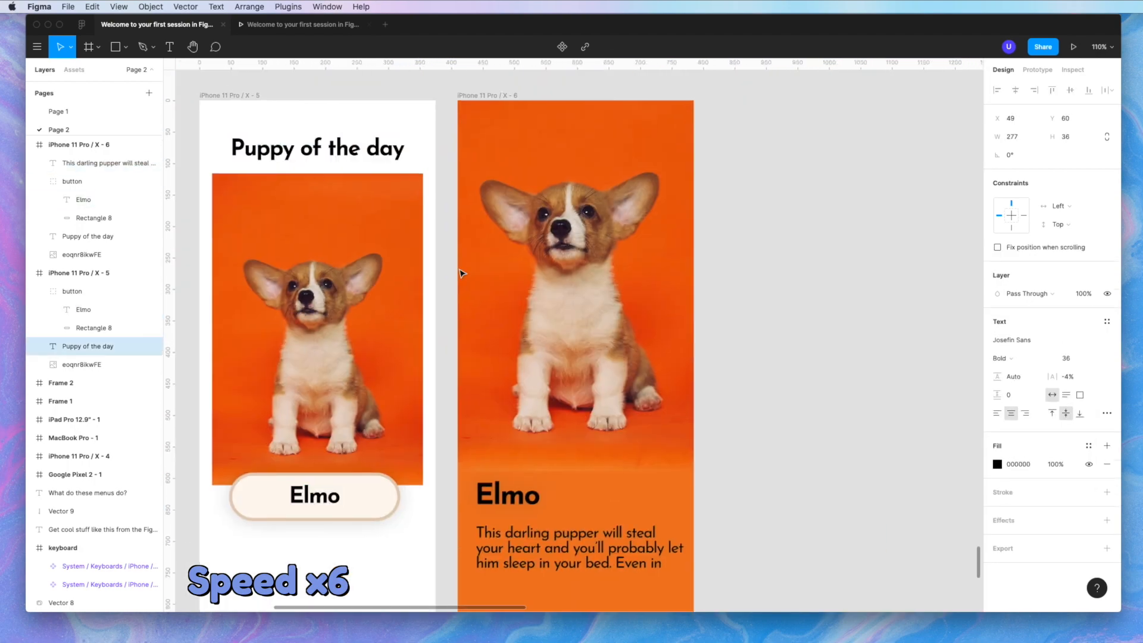
pyautogui.doubleClick(311, 491)
pyautogui.press('super+b')
pyautogui.doubleClick(503, 495)
pyautogui.press('super+b')
# - Delete the trailing 'Even in' so the description ends at 'in your bed.'
pyautogui.scroll(-2, 568, 552)
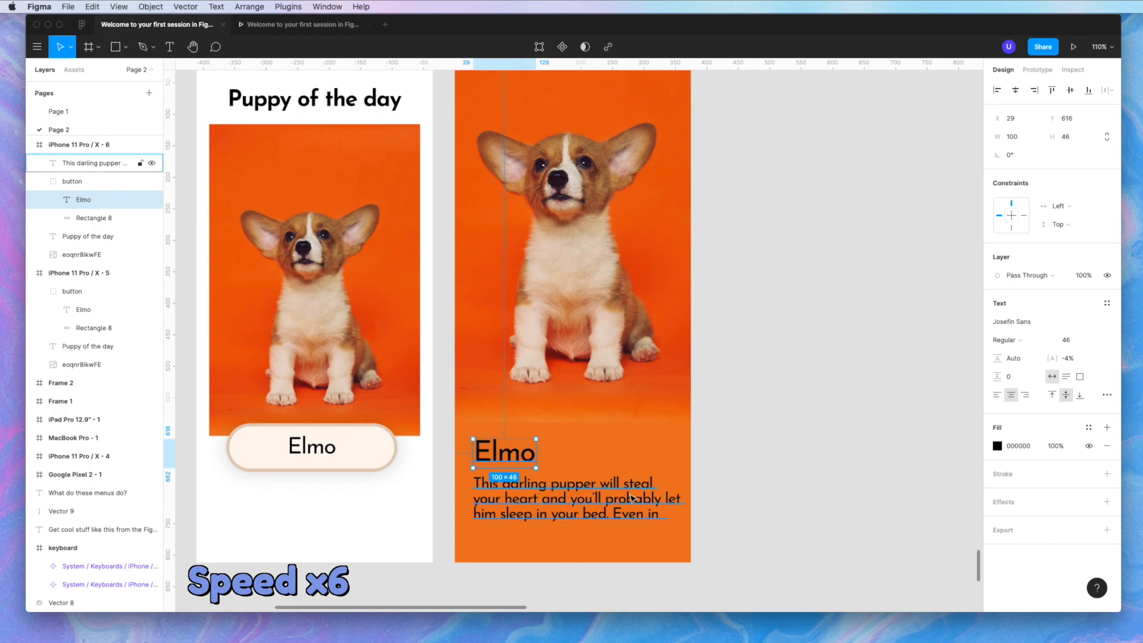
pyautogui.doubleClick(633, 515)
pyautogui.press('BackSpace')
pyautogui.press('BackSpace')
pyautogui.press('BackSpace')
pyautogui.press('BackSpace')
pyautogui.press('BackSpace')
pyautogui.press('BackSpace')
pyautogui.press('BackSpace')
pyautogui.click(807, 510)
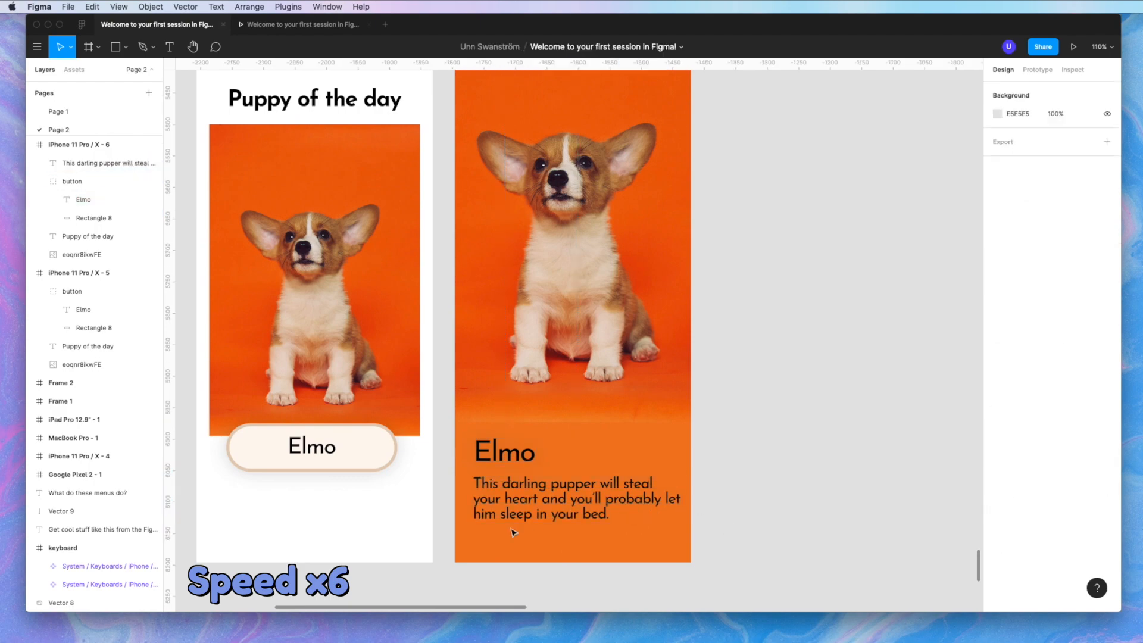
# - Copy the Elmo button into the detail screen and relabel it 'Adopt now'
pyautogui.moveTo(289, 446); pyautogui.dragTo(543, 509)
pyautogui.scroll(5, 570, 562)
pyautogui.scroll(-4, 577, 538)
pyautogui.scroll(-2, 1051, 523)
pyautogui.click(997, 546)
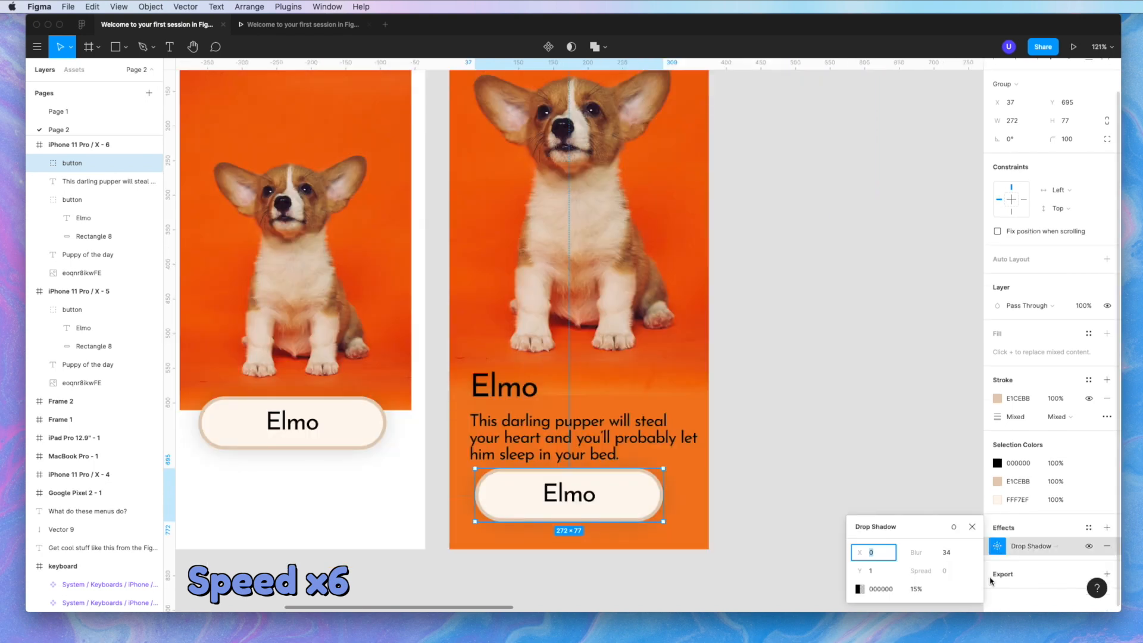
pyautogui.doubleClick(569, 493)
pyautogui.write('Adopt now')
pyautogui.press('Escape')
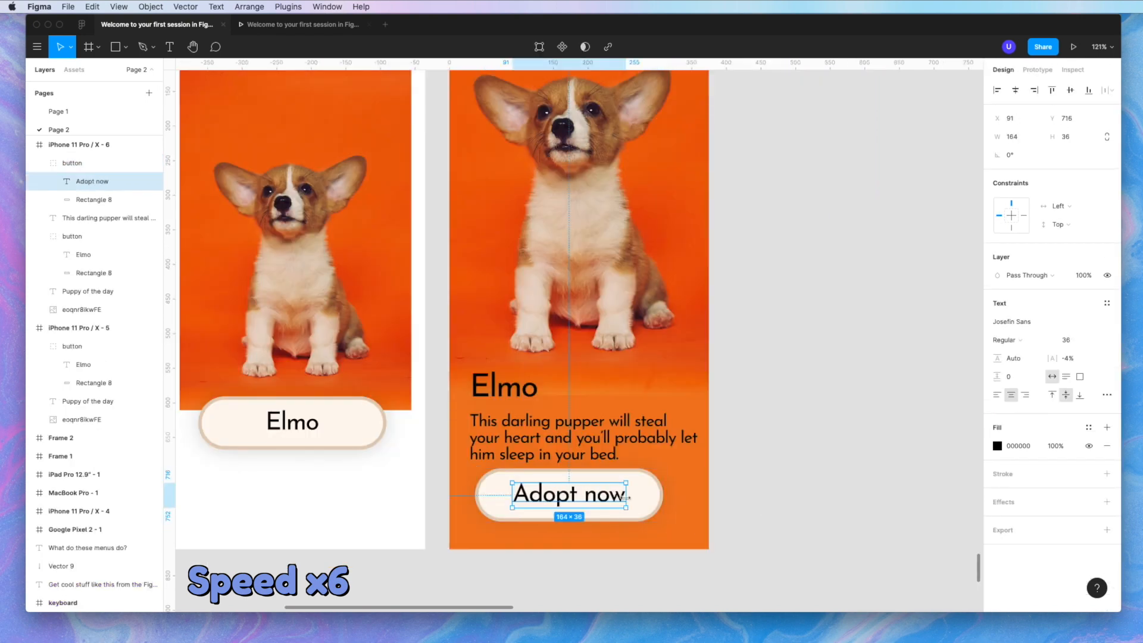
# - Shrink the 'Adopt now' label to one line and draw a 375×48 bar over the name
pyautogui.click(638, 498)
pyautogui.moveTo(587, 469)
pyautogui.mouseDown()
pyautogui.moveTo(587, 485)
pyautogui.moveTo(574, 480)
pyautogui.mouseUp()
pyautogui.click(584, 503)
pyautogui.press('super+z')
pyautogui.press('super+z')
pyautogui.click(84, 166)
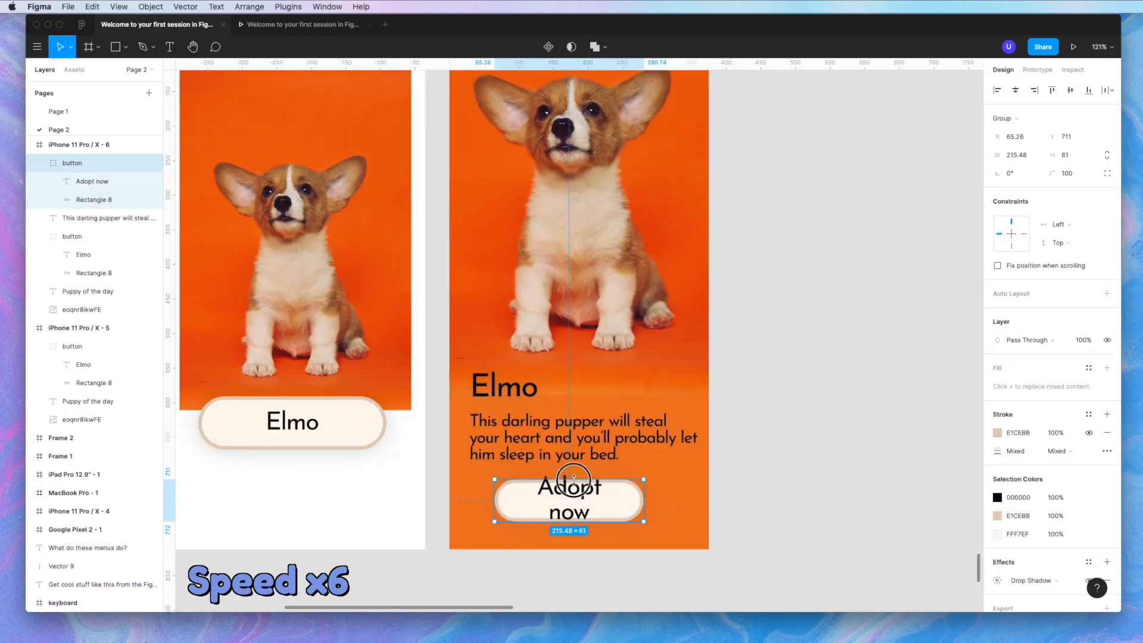
pyautogui.click(91, 181)
pyautogui.click(1077, 339)
pyautogui.press('Down')
pyautogui.press('Down')
pyautogui.press('Down')
pyautogui.press('Down')
pyautogui.press('Down')
pyautogui.press('Down')
pyautogui.press('Down')
pyautogui.press('Down')
pyautogui.press('Down')
pyautogui.press('Down')
pyautogui.click(830, 512)
pyautogui.click(613, 500)
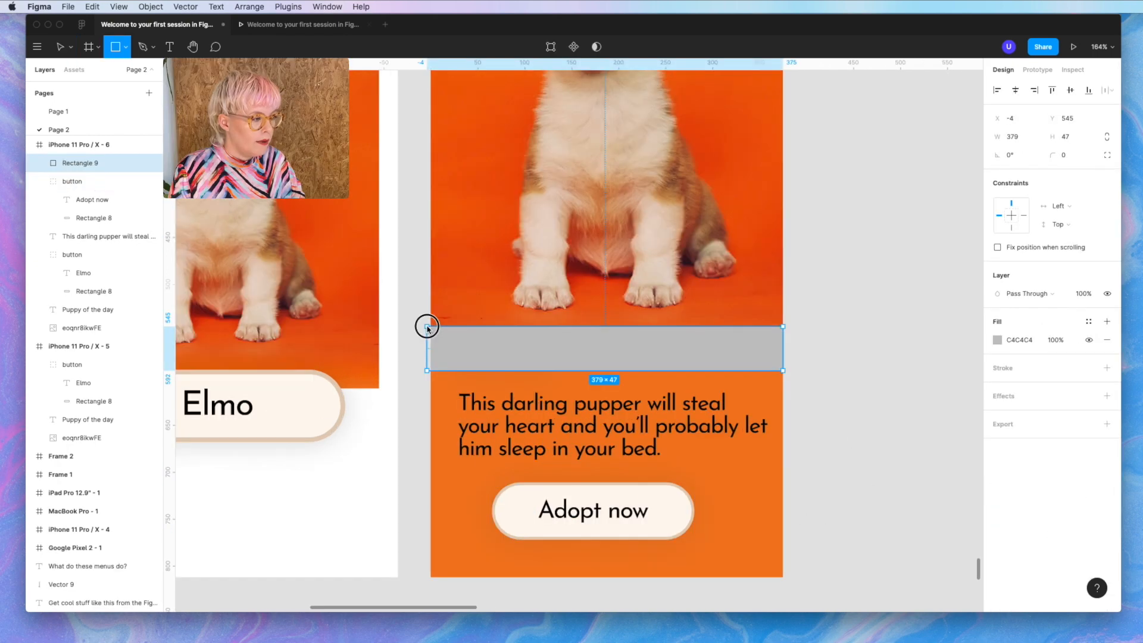
pyautogui.moveTo(426, 327); pyautogui.dragTo(430, 325)
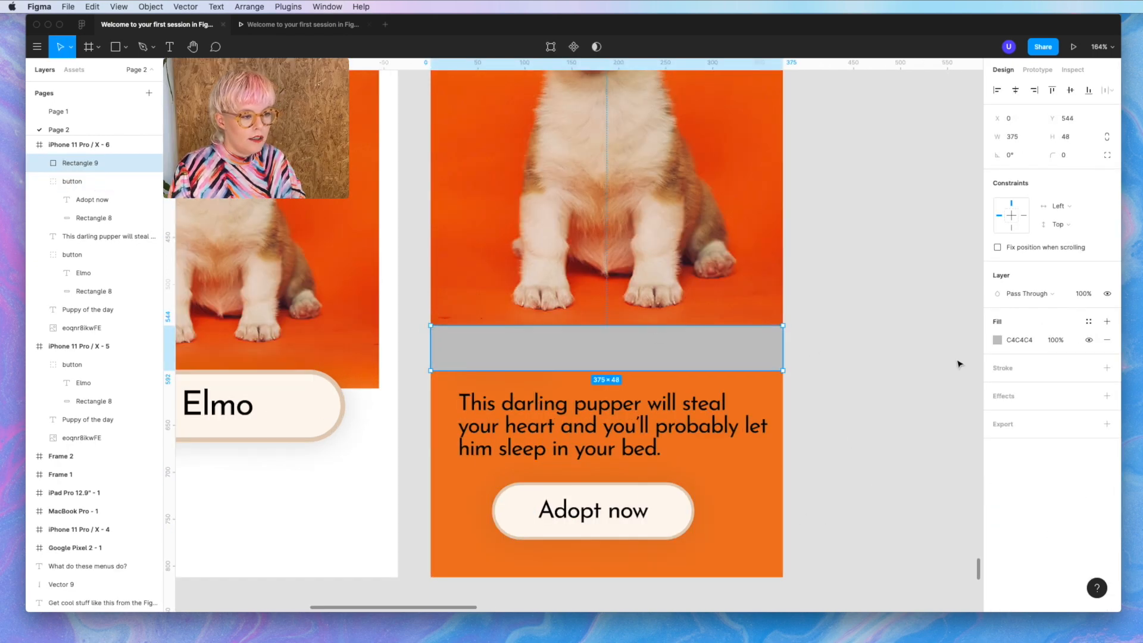
# - Change the bar's fill to a linear gradient with its end stop sampled orange E4823B
pyautogui.click(997, 340)
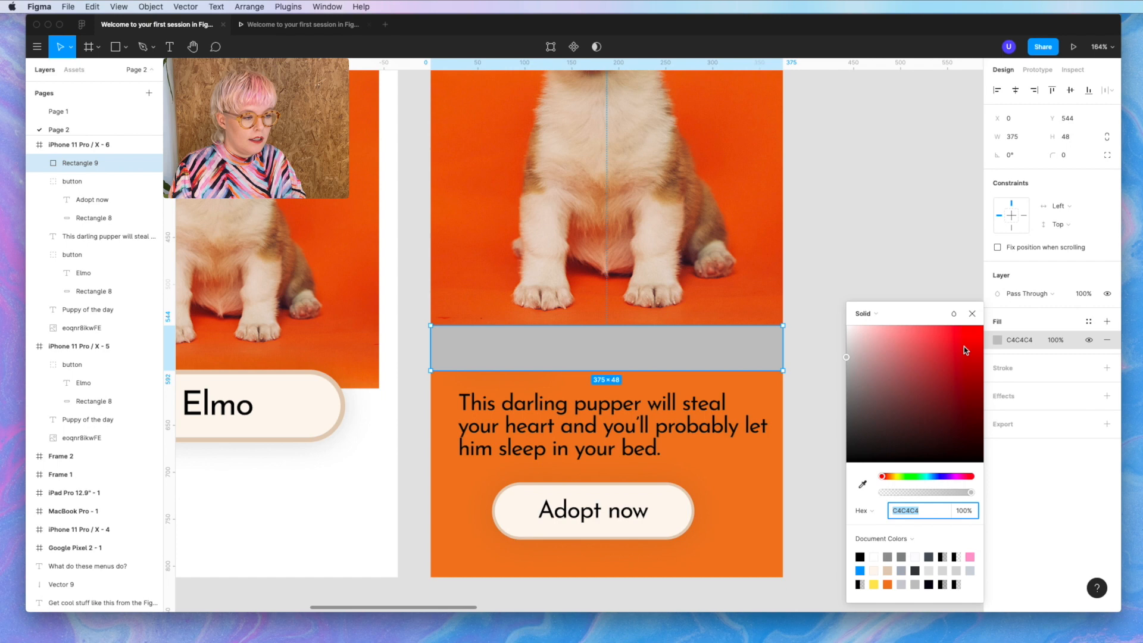
pyautogui.click(866, 323)
pyautogui.click(874, 336)
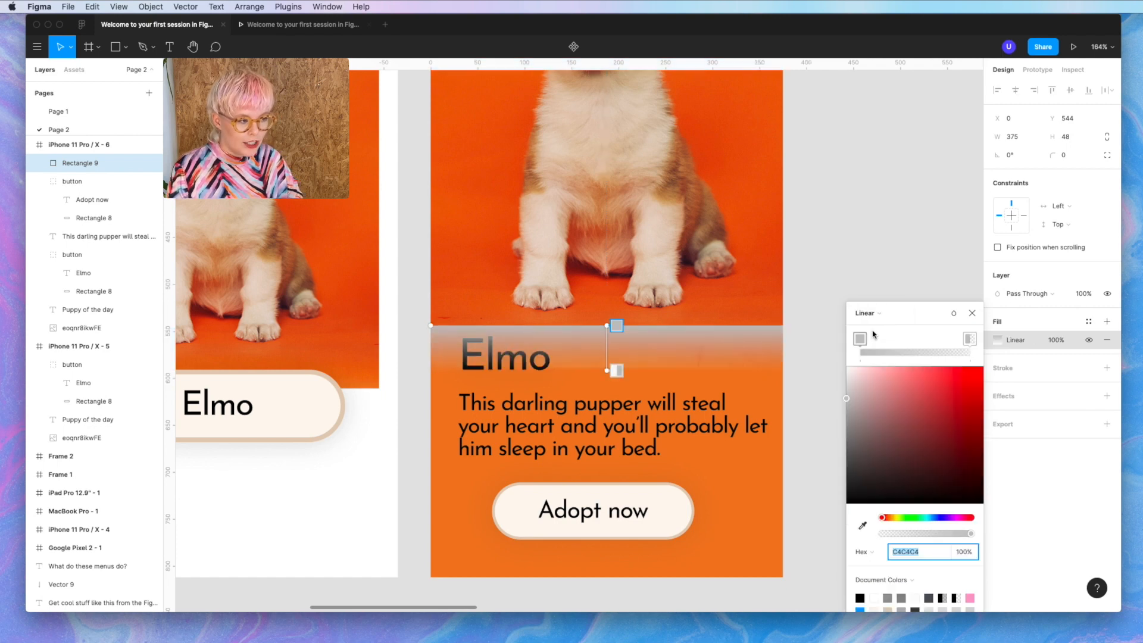
pyautogui.click(970, 343)
pyautogui.click(862, 525)
pyautogui.click(760, 520)
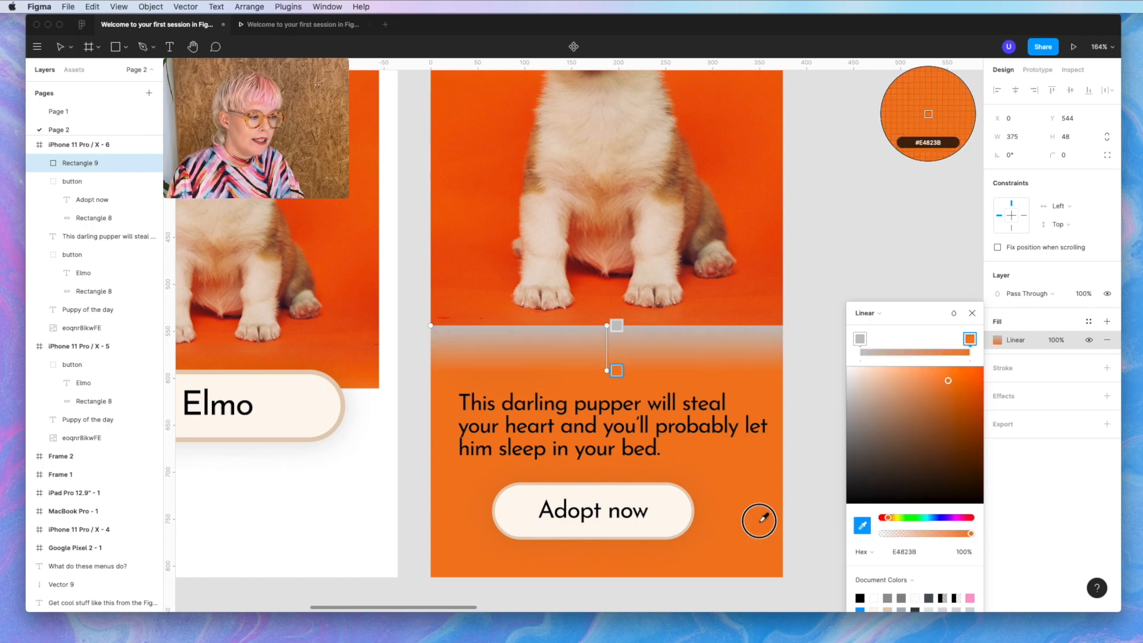
# - Set the gradient's start stop to the same orange faded to 0% opacity
pyautogui.click(861, 342)
pyautogui.click(862, 525)
pyautogui.click(760, 520)
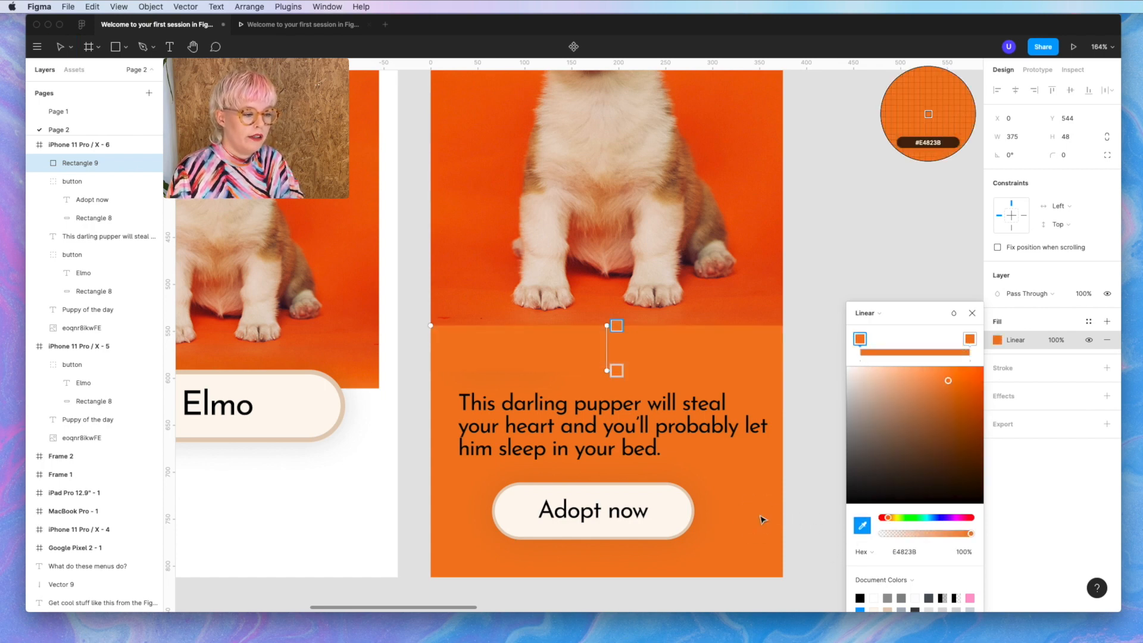
pyautogui.moveTo(972, 537); pyautogui.dragTo(860, 529)
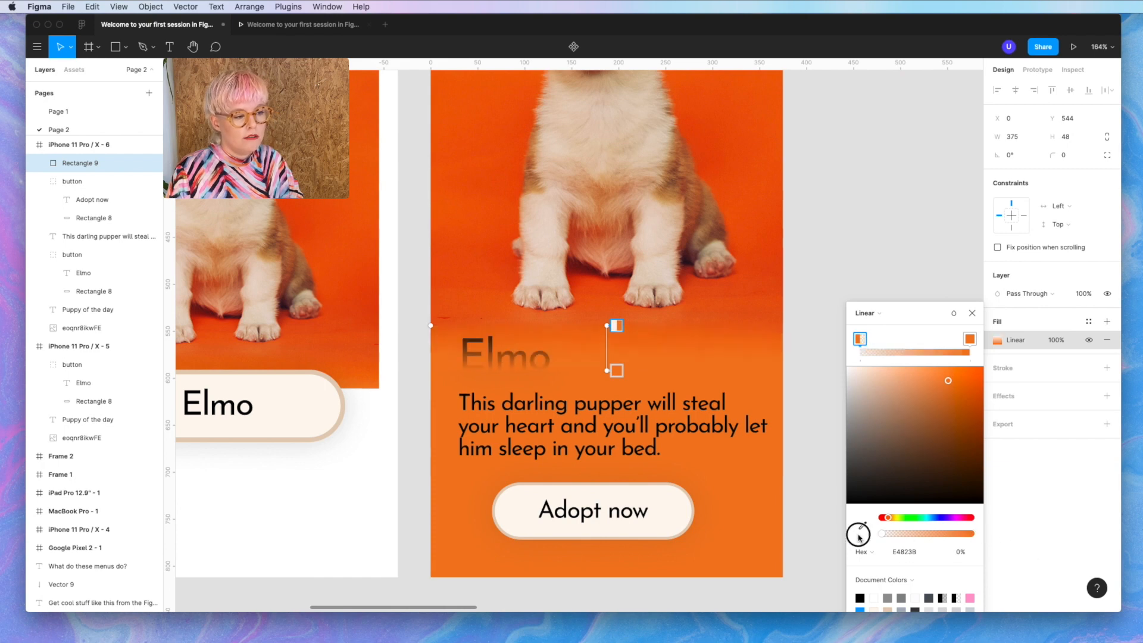
pyautogui.click(788, 536)
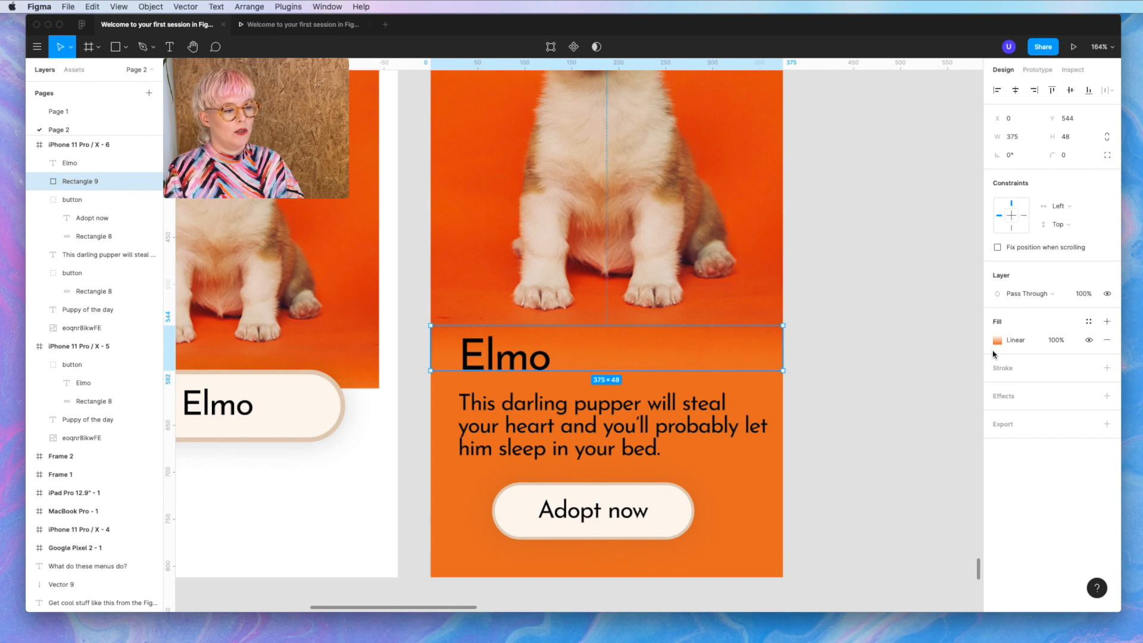
pyautogui.click(996, 341)
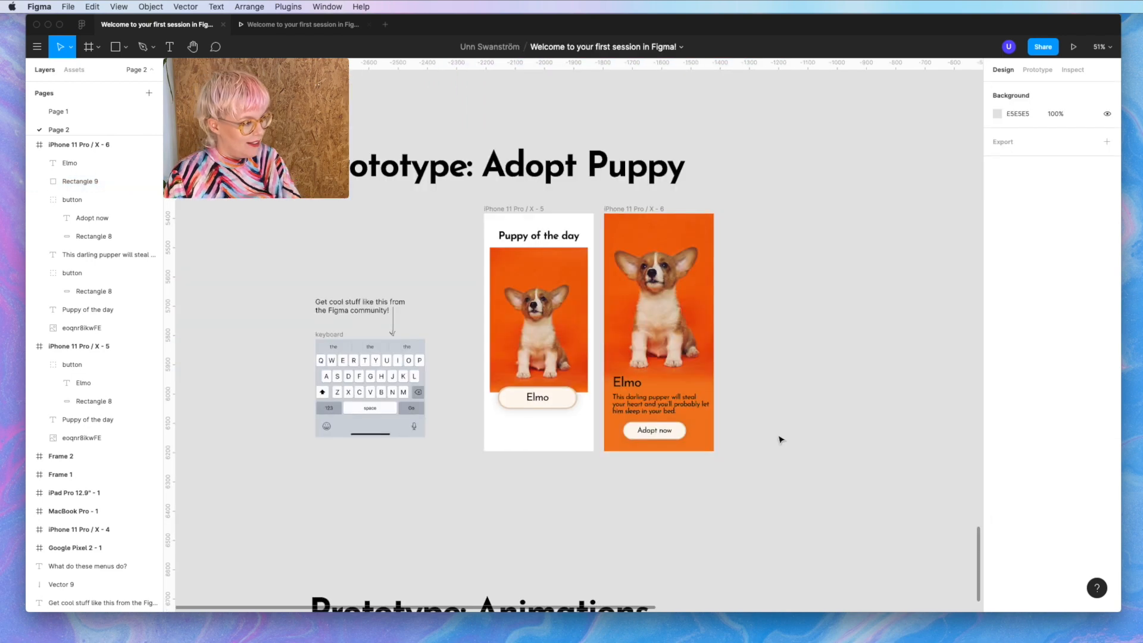
pyautogui.click(543, 404)
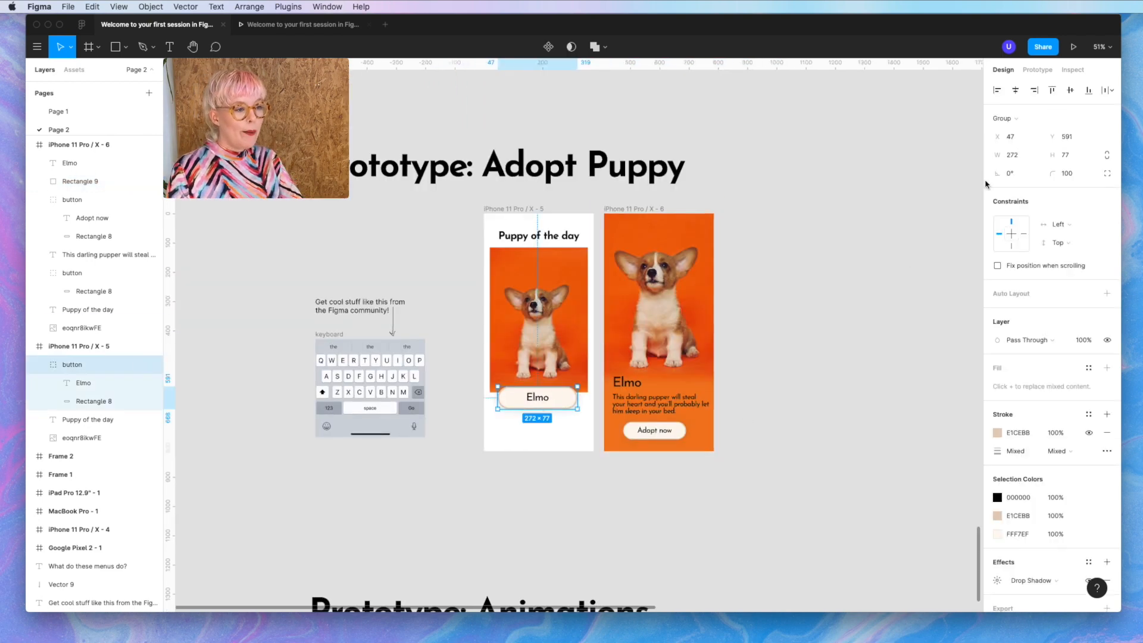
# - Link the Elmo button to the detail screen and add an aligned new phone frame
pyautogui.click(1037, 70)
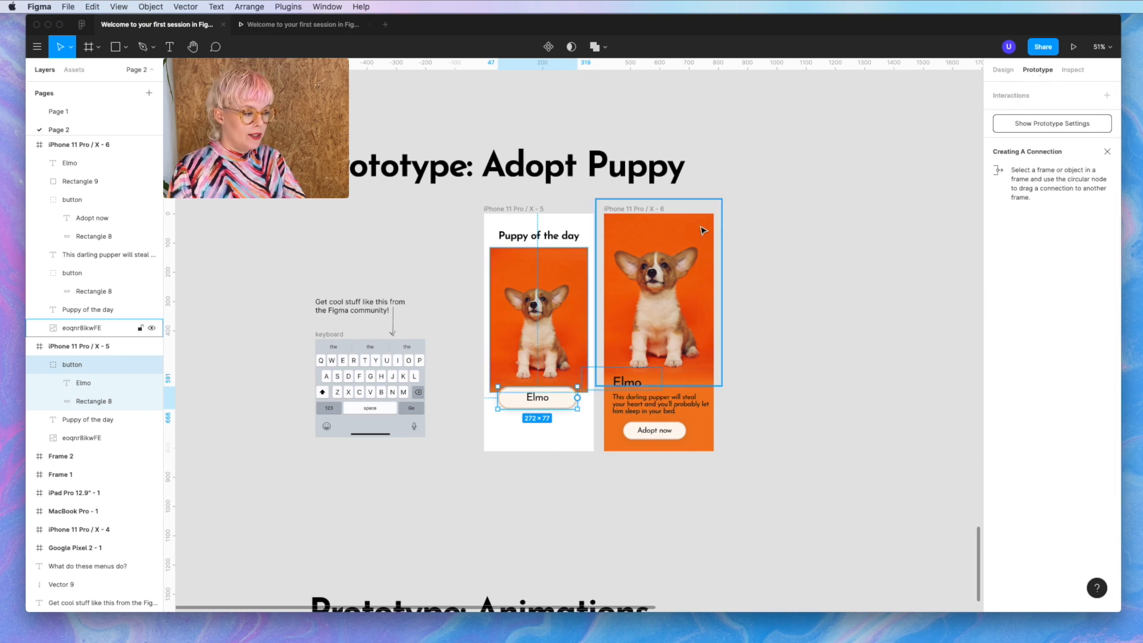
pyautogui.moveTo(577, 397); pyautogui.dragTo(625, 357)
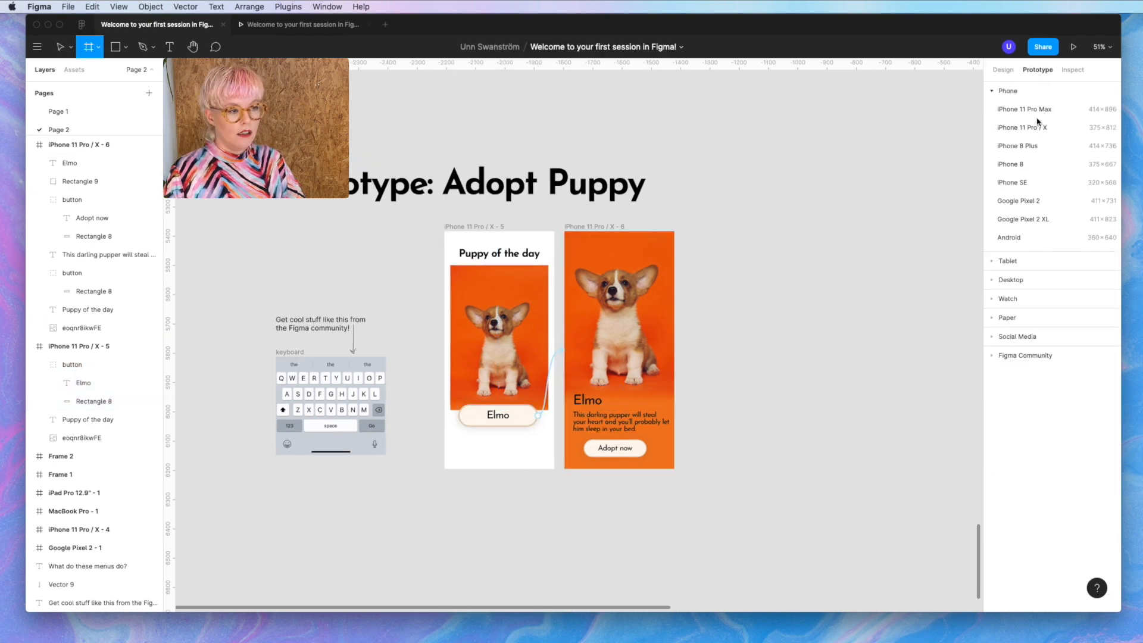
pyautogui.click(1037, 126)
pyautogui.moveTo(705, 214); pyautogui.dragTo(704, 229)
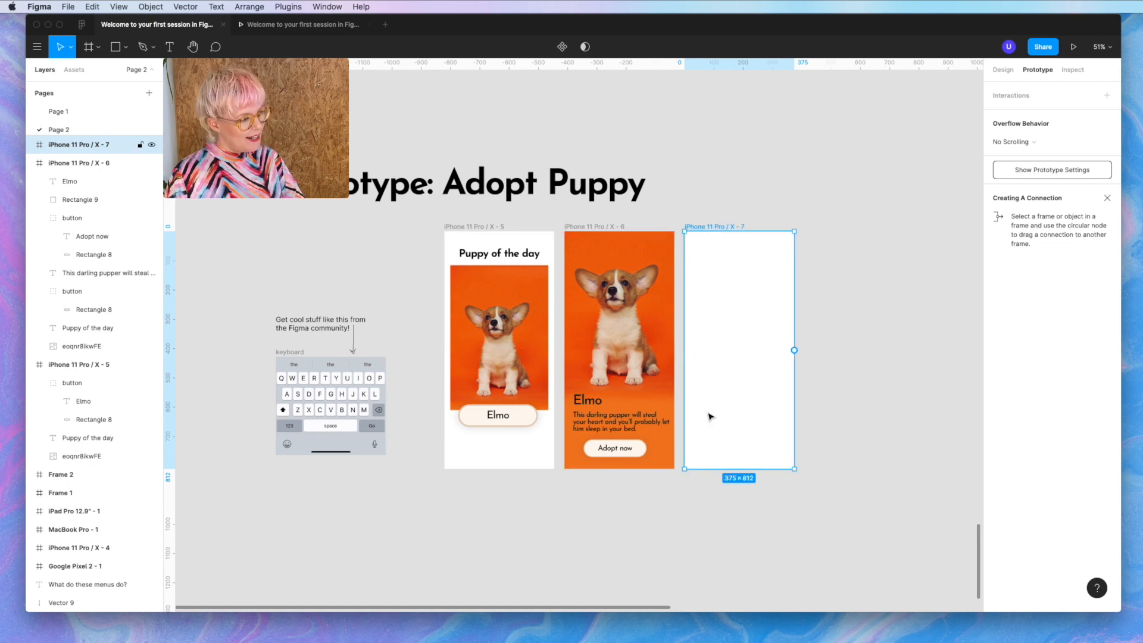
pyautogui.scroll(3, 708, 417)
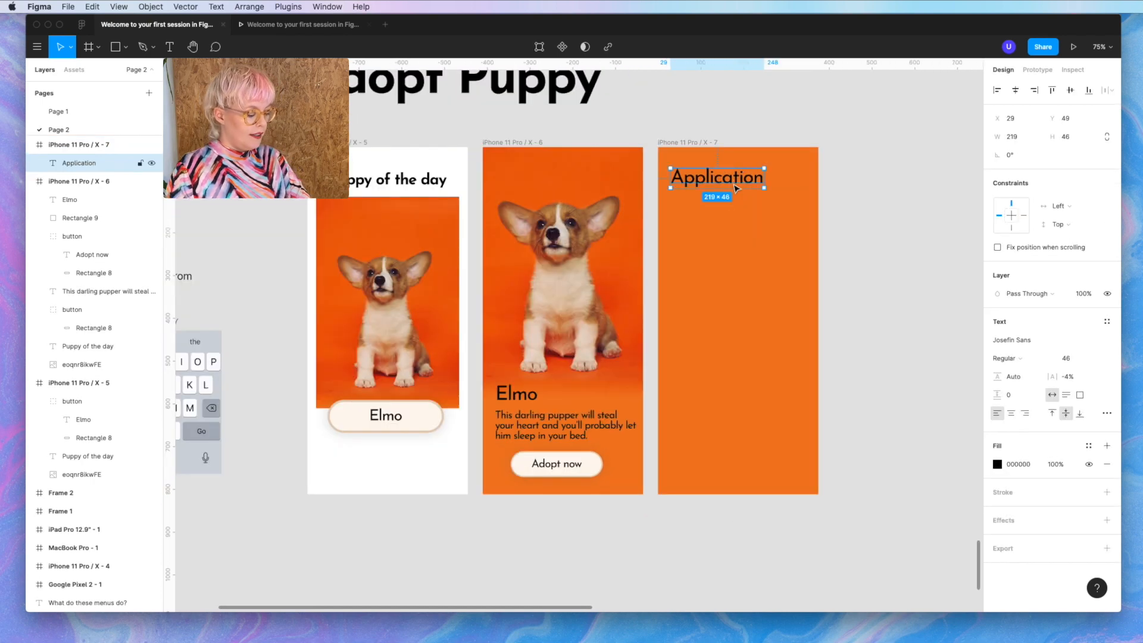
# - Draw a form field rectangle and colour the Name label cream FFF7EF from the button
pyautogui.press('r')
pyautogui.moveTo(672, 204)
pyautogui.mouseDown()
pyautogui.moveTo(816, 232)
pyautogui.moveTo(784, 228)
pyautogui.moveTo(780, 352)
pyautogui.mouseUp()
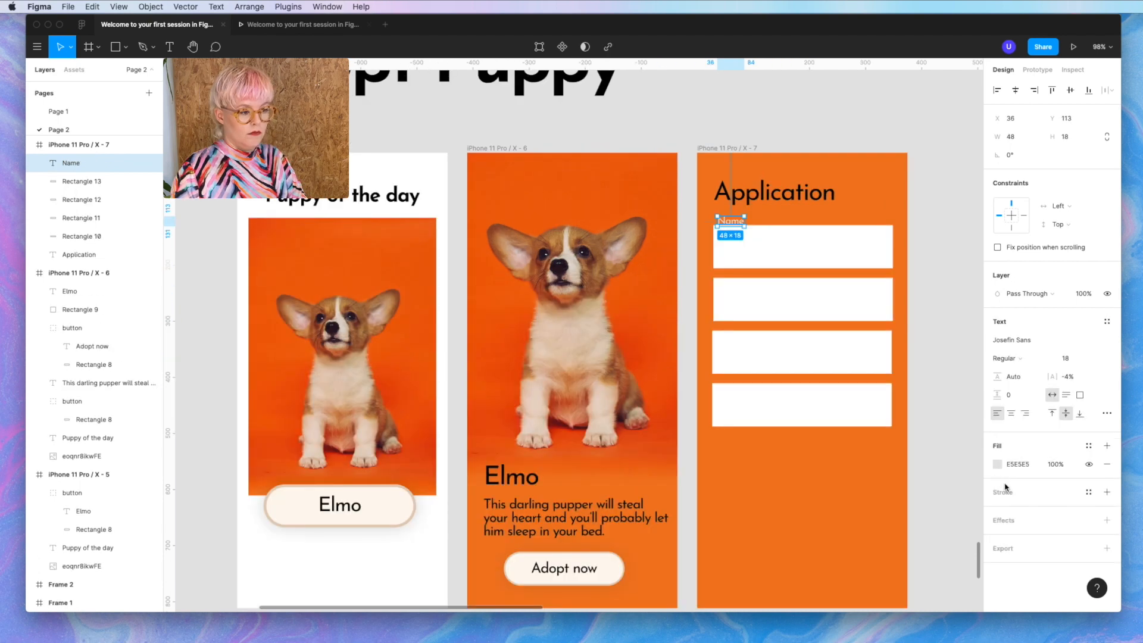
pyautogui.click(996, 465)
pyautogui.click(862, 484)
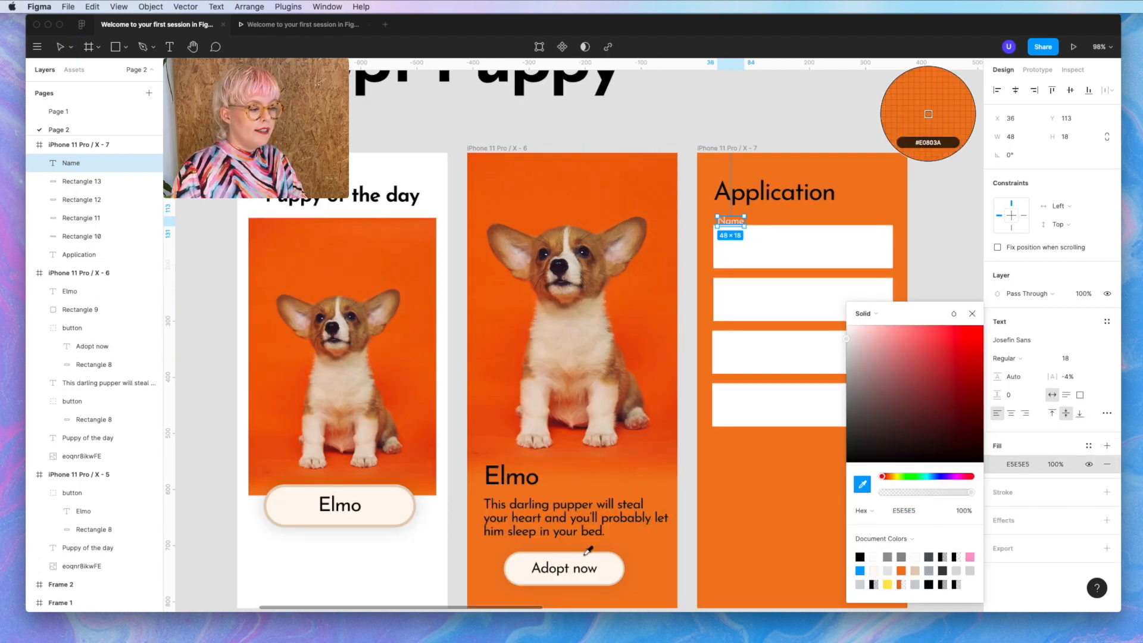
pyautogui.click(607, 575)
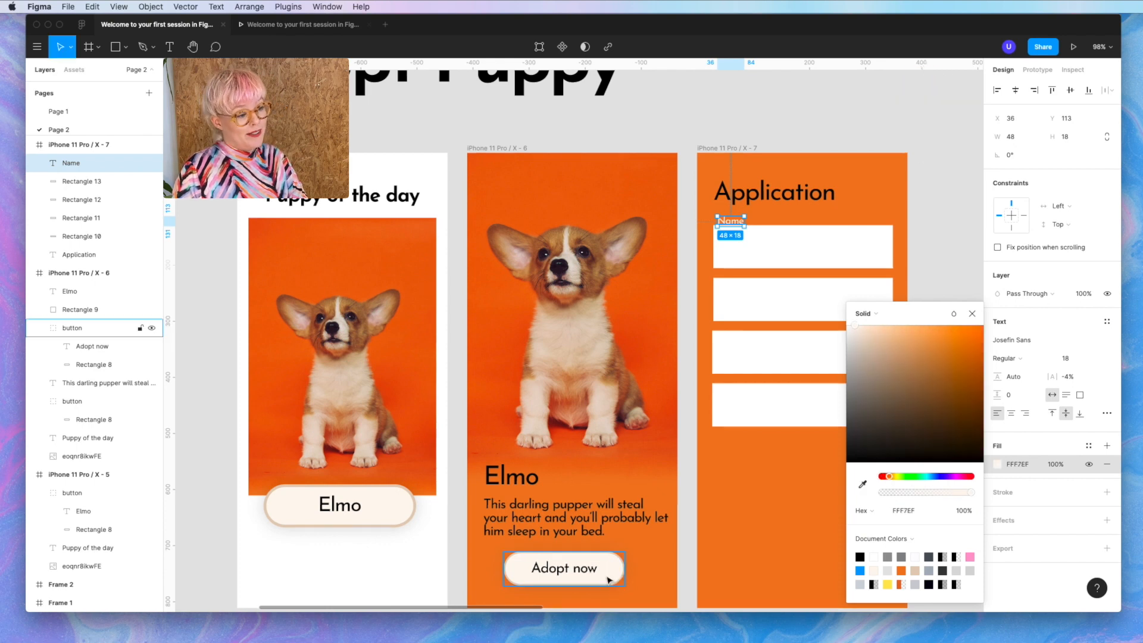
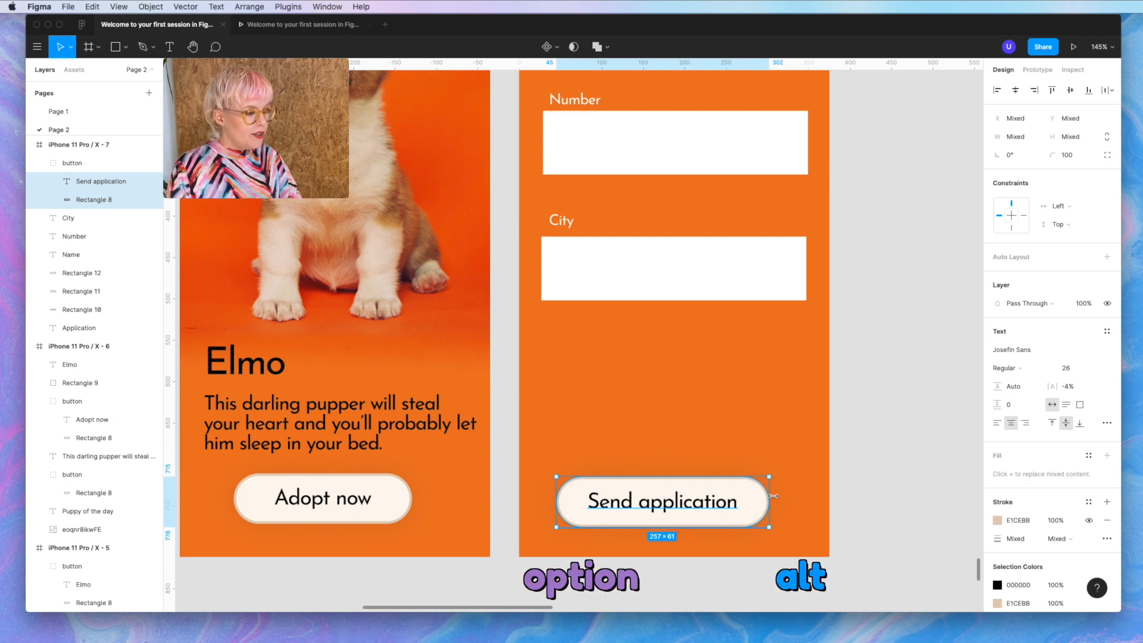
# - Widen the Send application button to 312 × 61 so its label fits on one line
pyautogui.moveTo(767, 503); pyautogui.dragTo(815, 501)
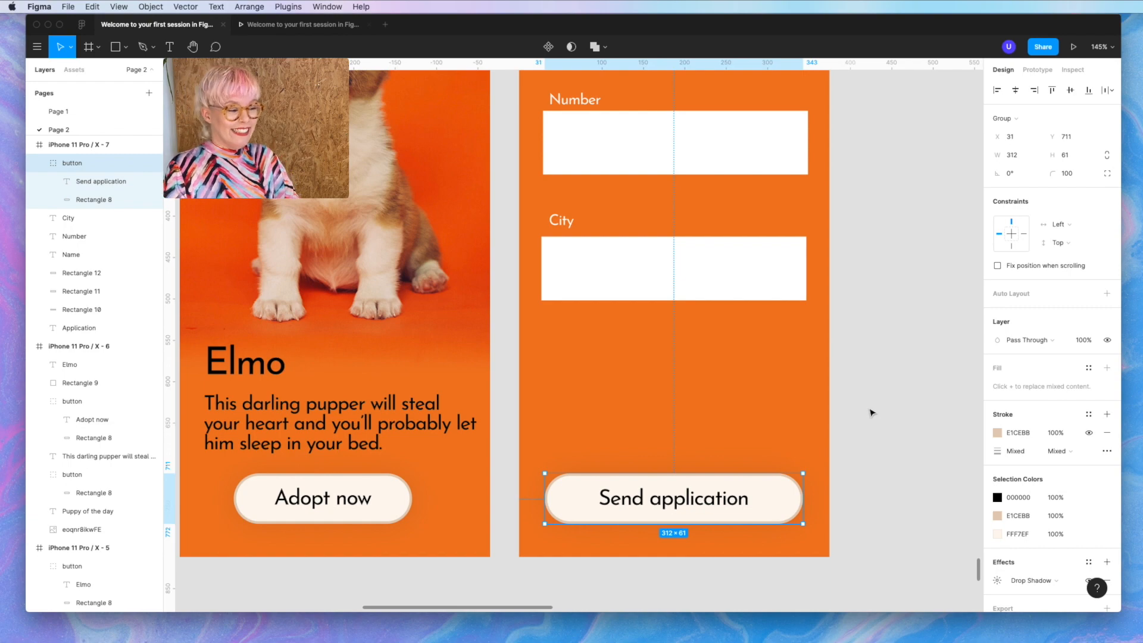
pyautogui.click(866, 412)
pyautogui.scroll(-5, 864, 411)
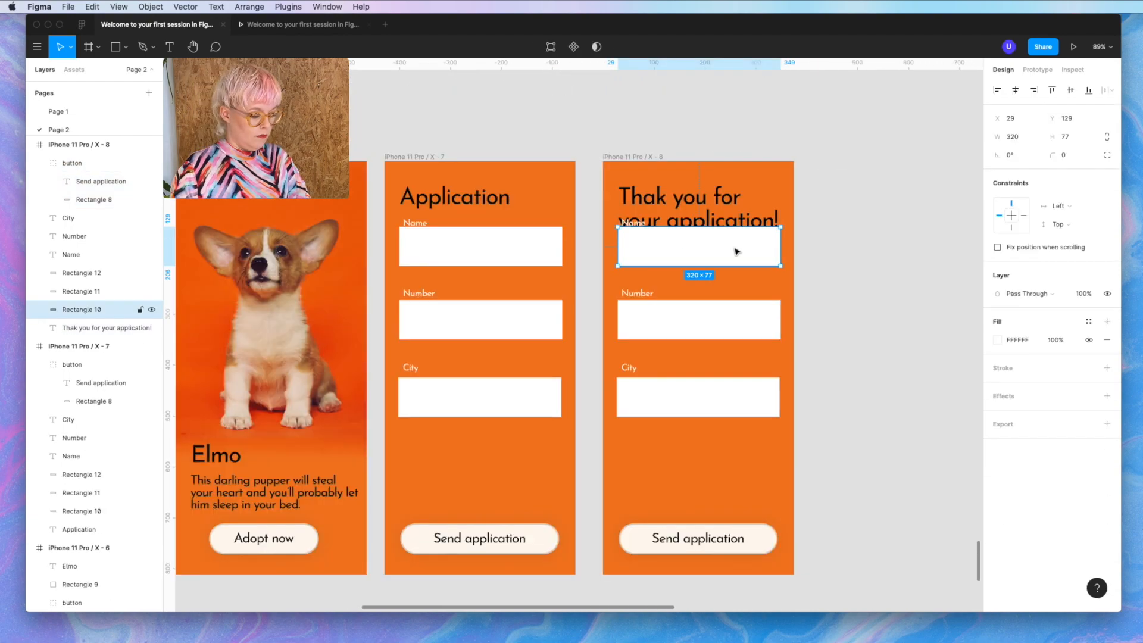
# - Delete the form fields from the thank-you frame, then move down and centre the thanks message
pyautogui.click(634, 225)
pyautogui.press('BackSpace')
pyautogui.moveTo(630, 263); pyautogui.dragTo(670, 492)
pyautogui.press('BackSpace')
pyautogui.scroll(-2, 670, 489)
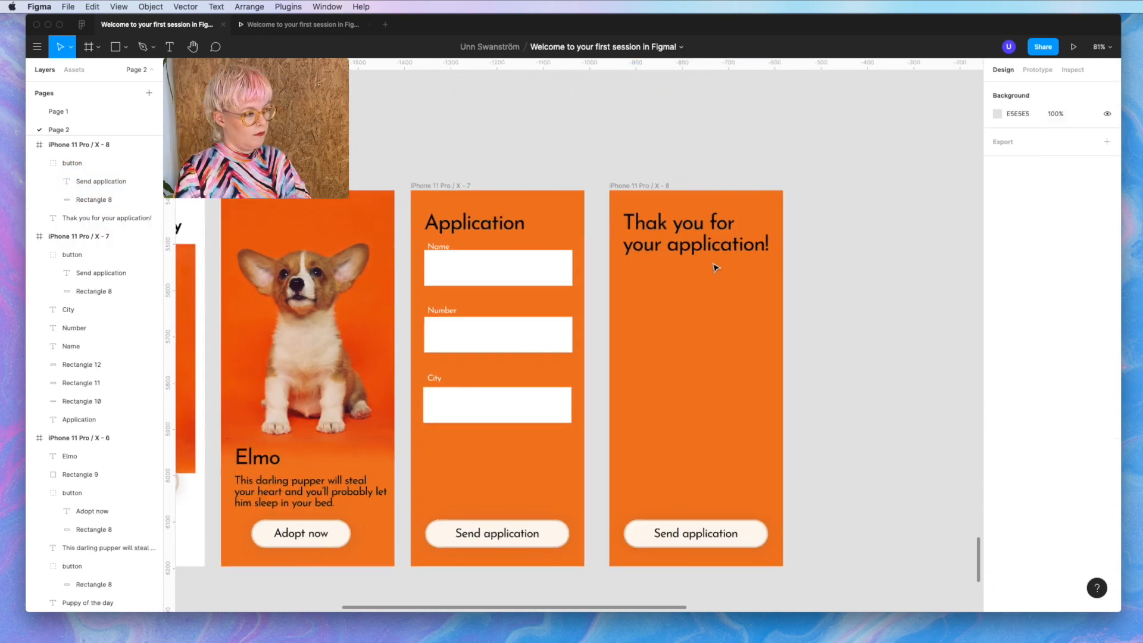
pyautogui.moveTo(709, 243); pyautogui.dragTo(709, 342)
pyautogui.click(1010, 413)
pyautogui.click(1015, 90)
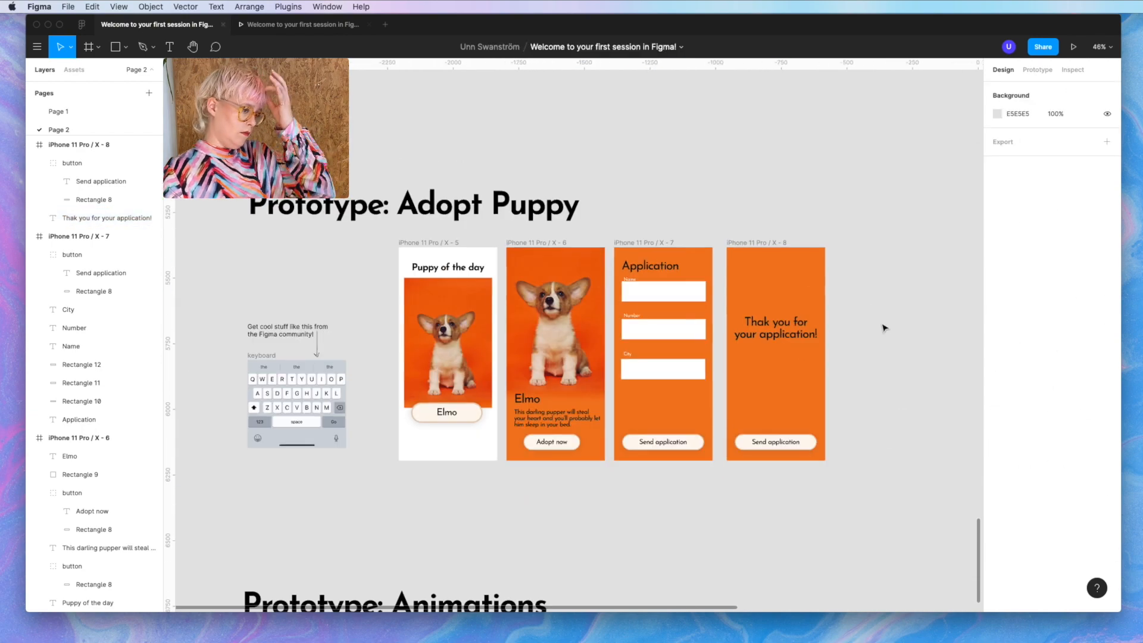
pyautogui.click(941, 422)
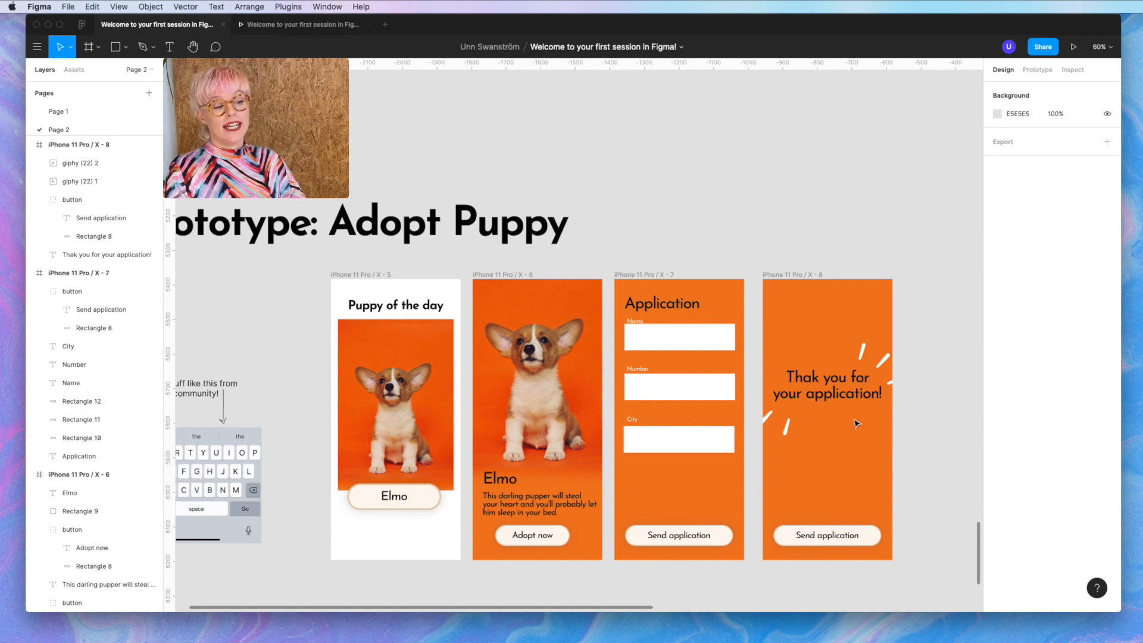
# - Place the lower sparkle GIF below the message and tilt both sparkle GIFs
pyautogui.moveTo(792, 436); pyautogui.dragTo(834, 446)
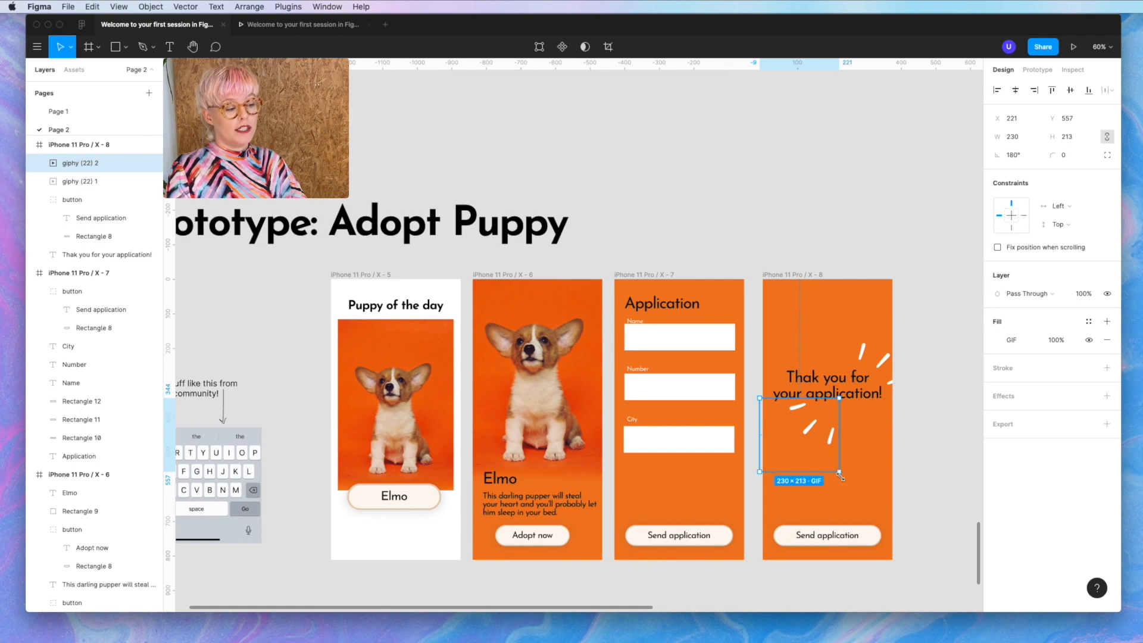
pyautogui.moveTo(841, 476); pyautogui.dragTo(863, 431)
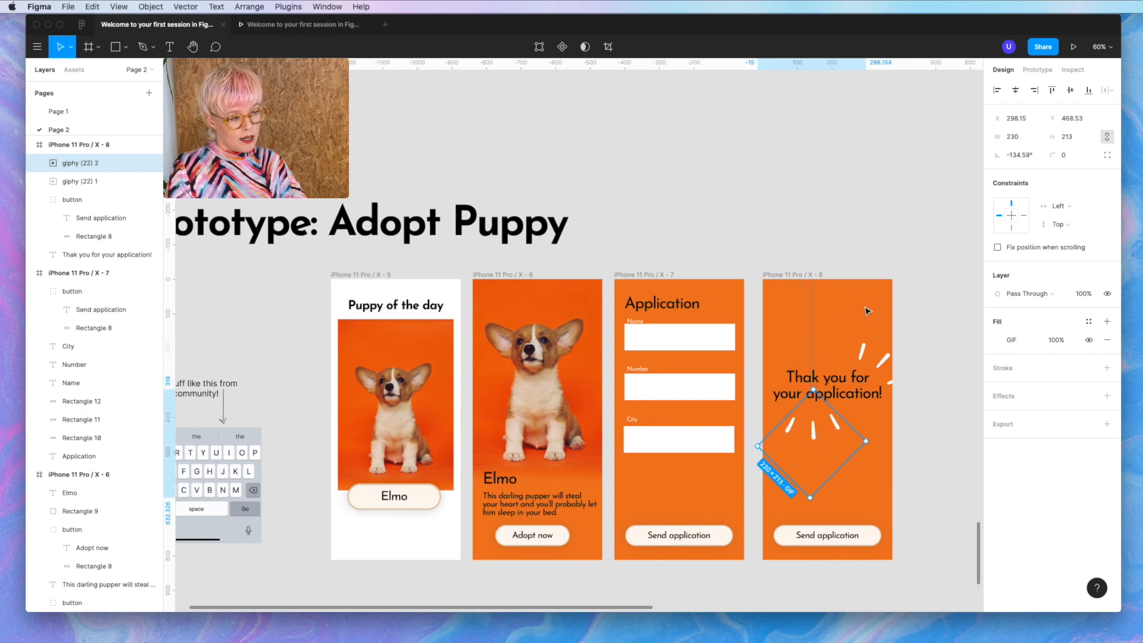
pyautogui.click(868, 353)
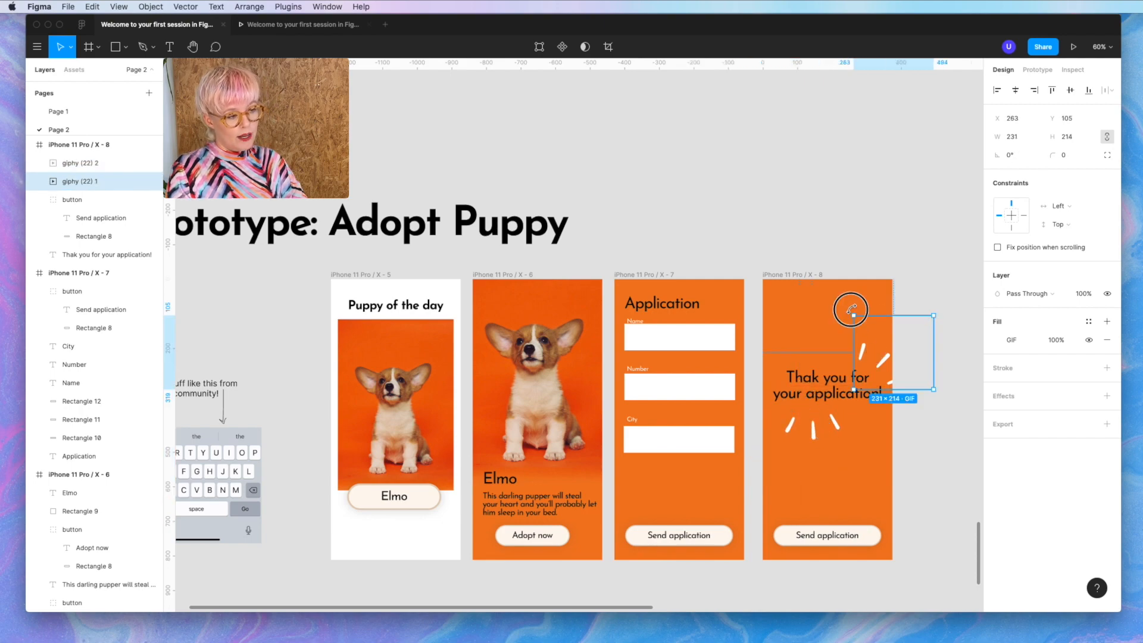
pyautogui.moveTo(849, 308); pyautogui.dragTo(822, 339)
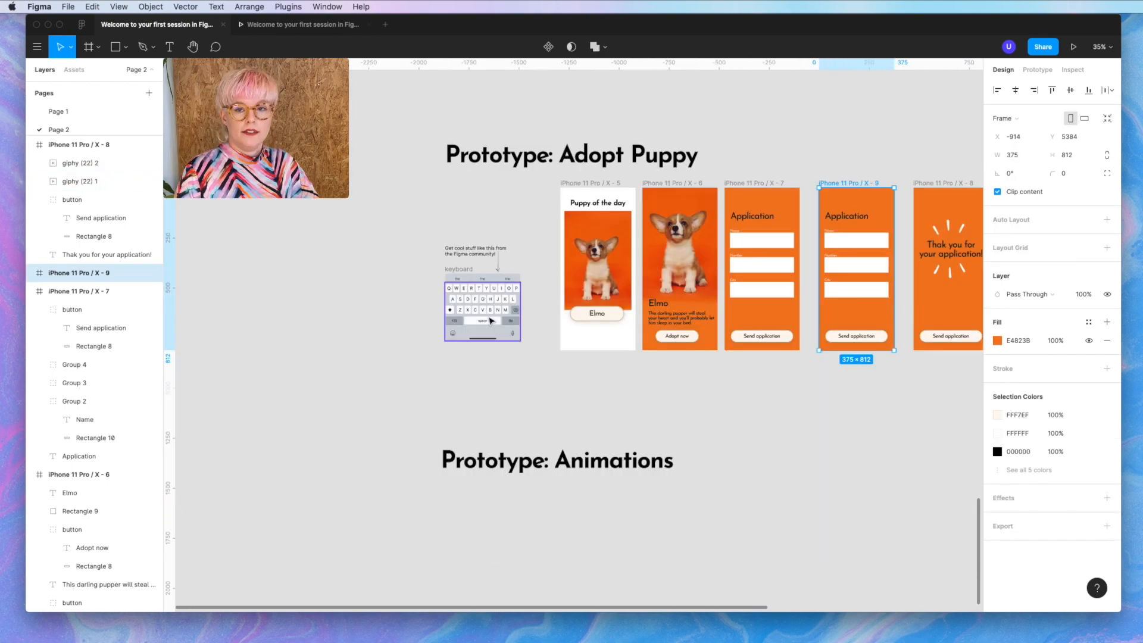
pyautogui.scroll(3, 491, 322)
pyautogui.scroll(3, 491, 322)
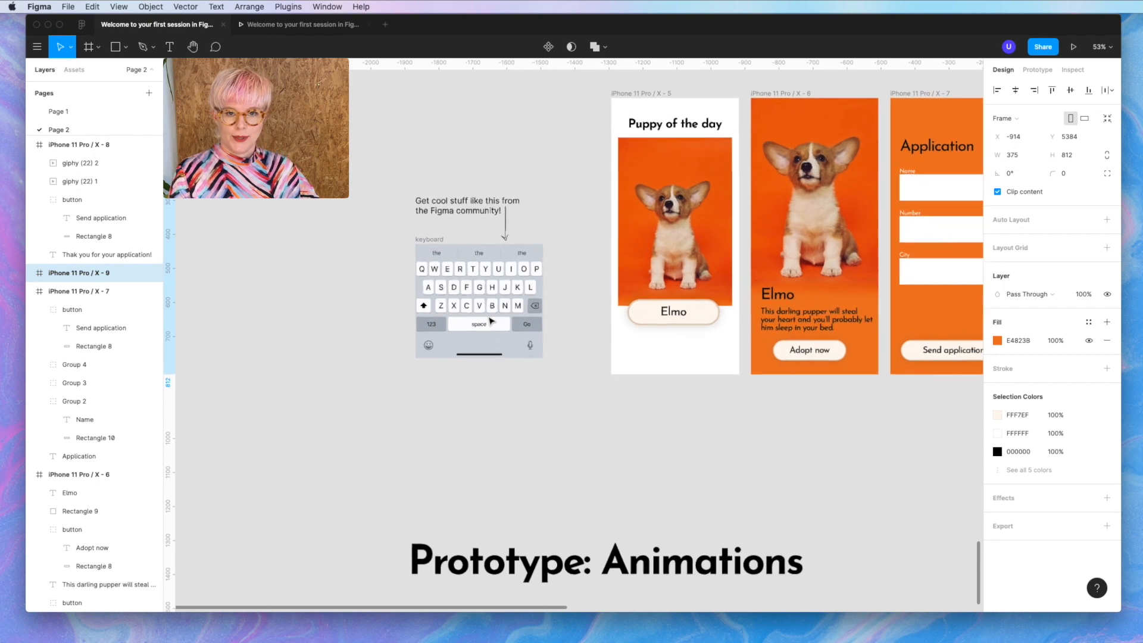
pyautogui.scroll(2, 491, 322)
pyautogui.scroll(-1, 491, 321)
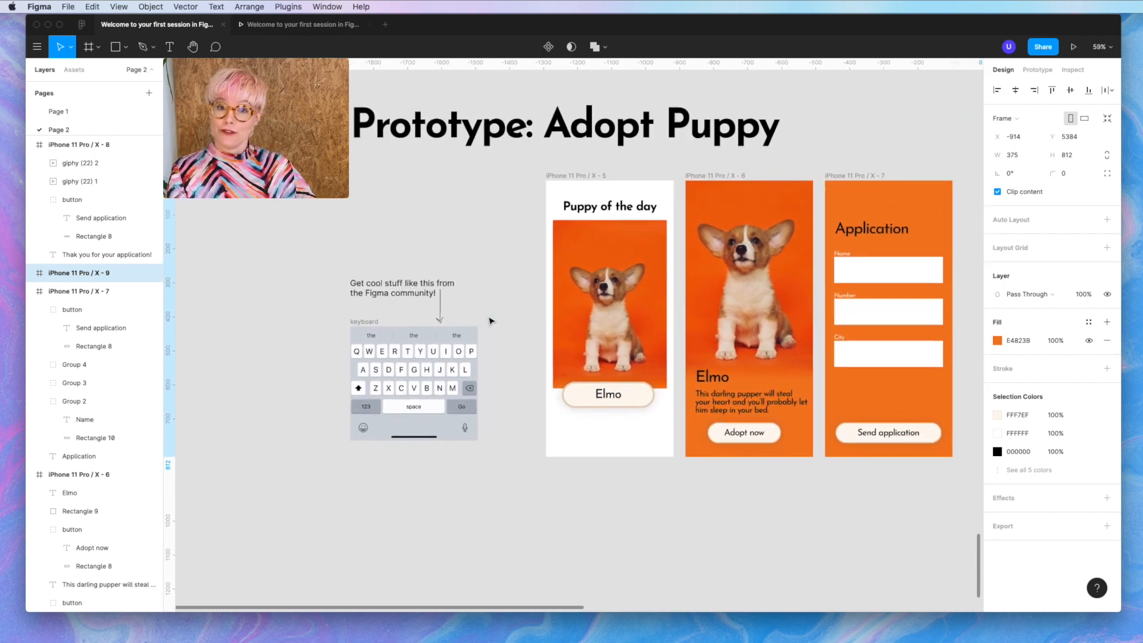
pyautogui.click(78, 24)
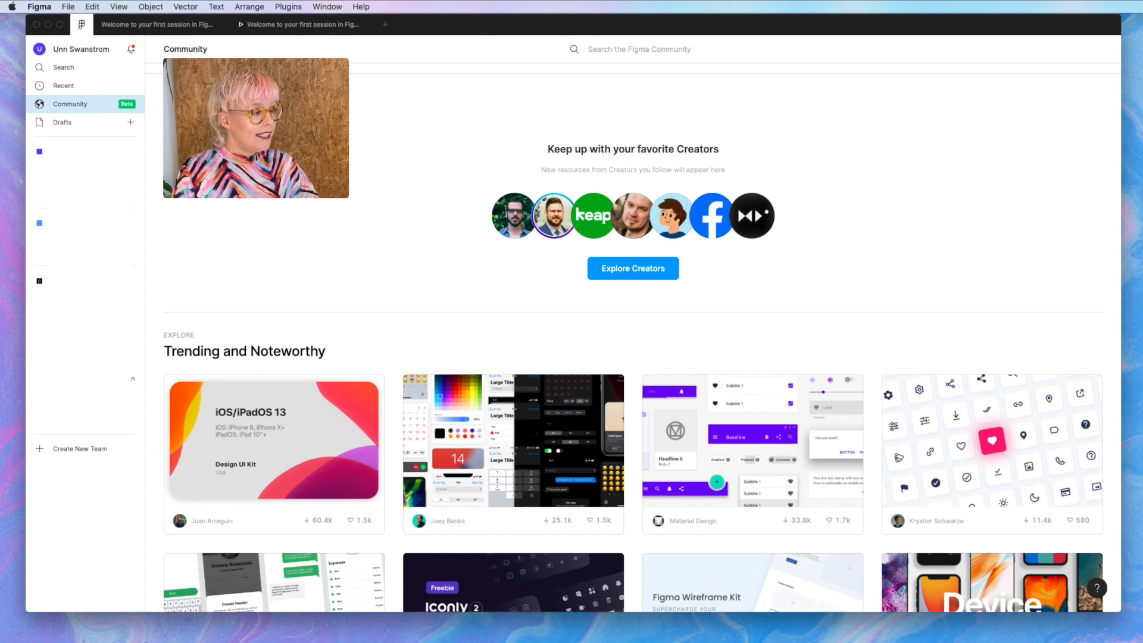
pyautogui.scroll(-5, 594, 131)
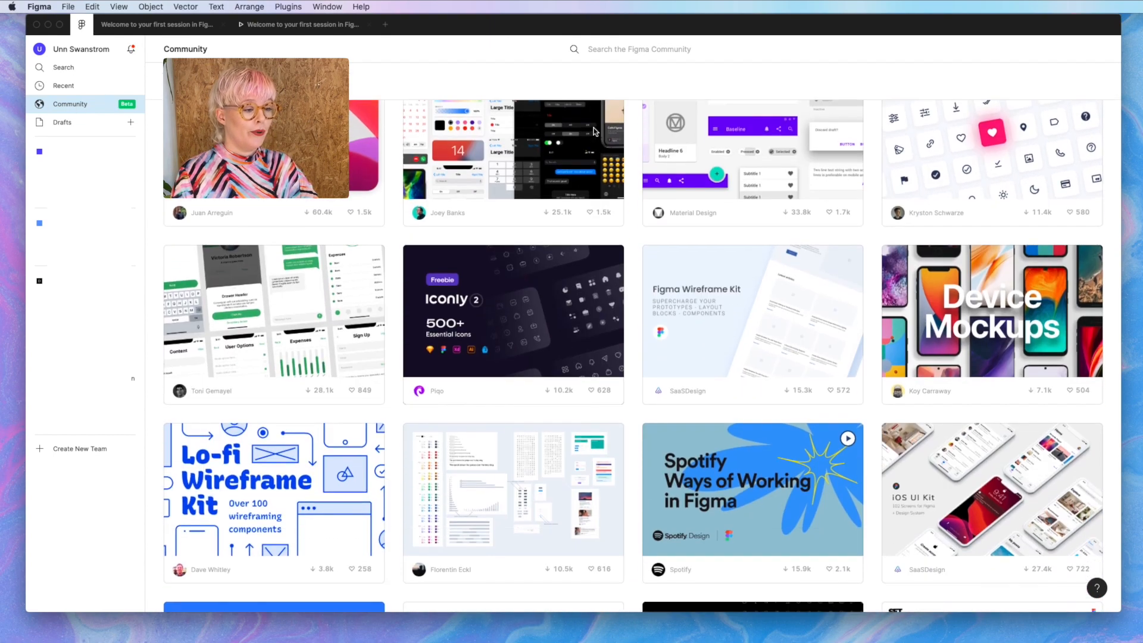
pyautogui.scroll(-3, 594, 131)
pyautogui.scroll(2, 594, 131)
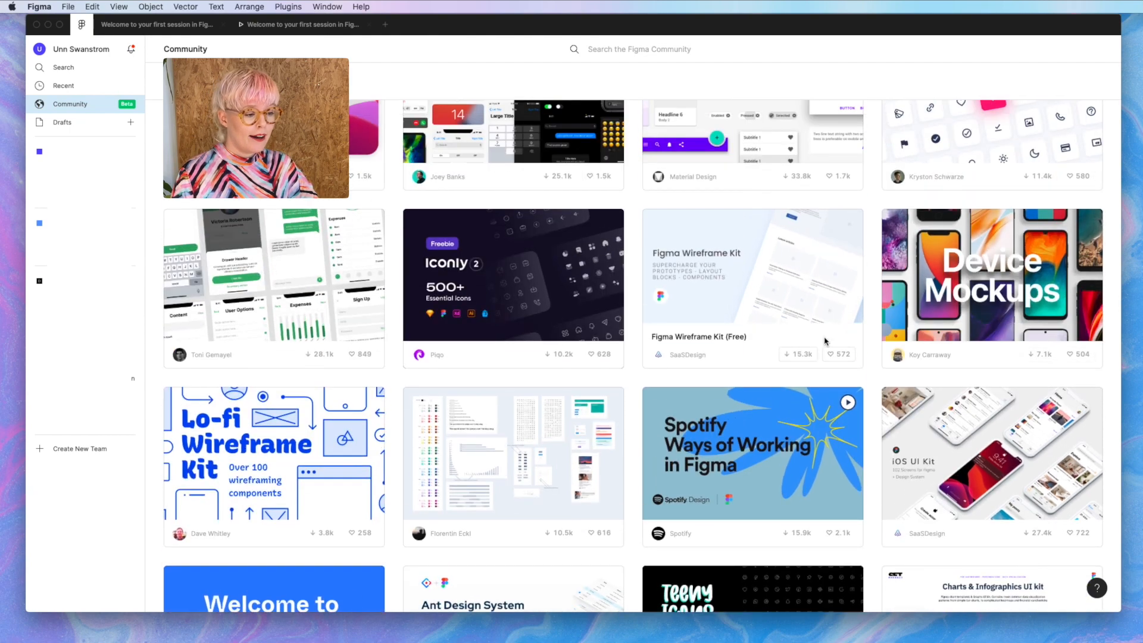
pyautogui.scroll(-3, 935, 308)
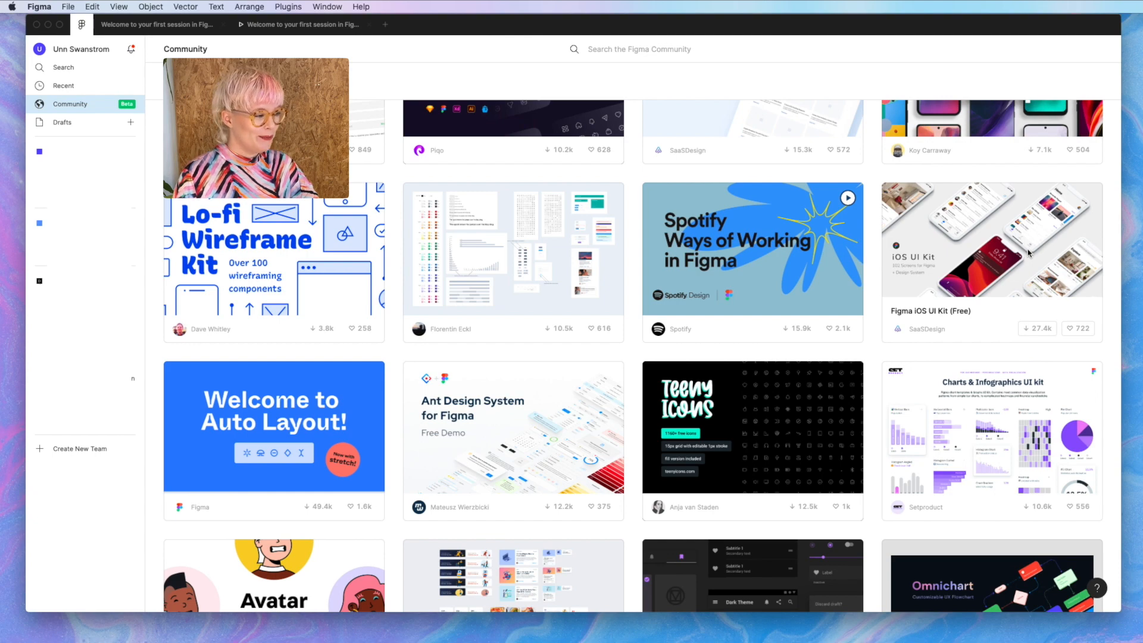
pyautogui.scroll(10, 1028, 252)
pyautogui.scroll(-2, 1028, 252)
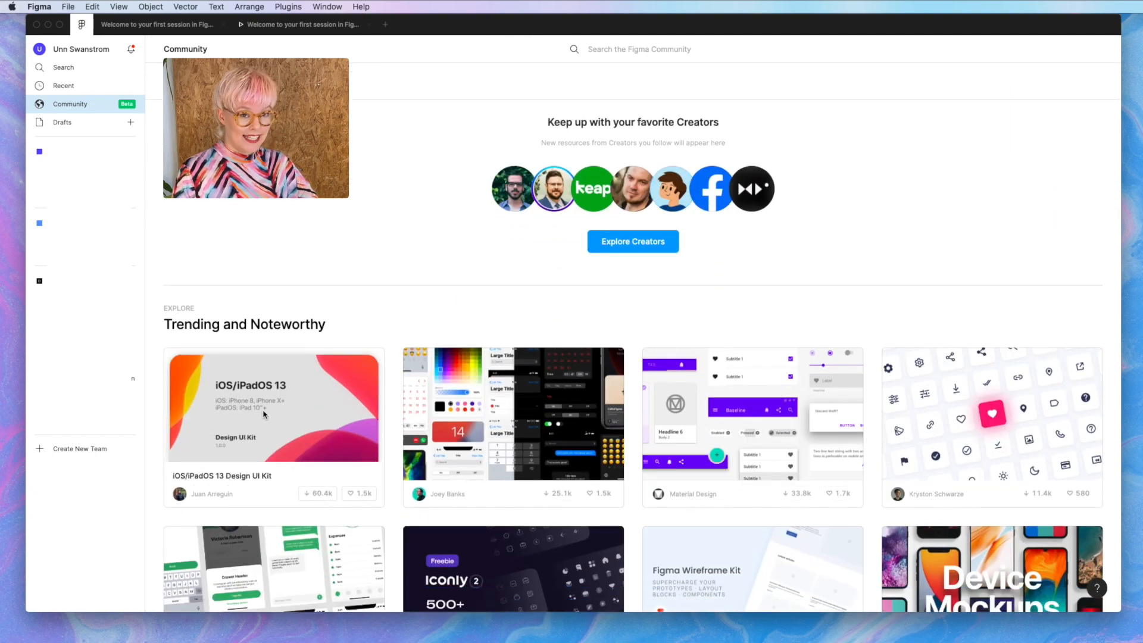
pyautogui.scroll(-3, 264, 414)
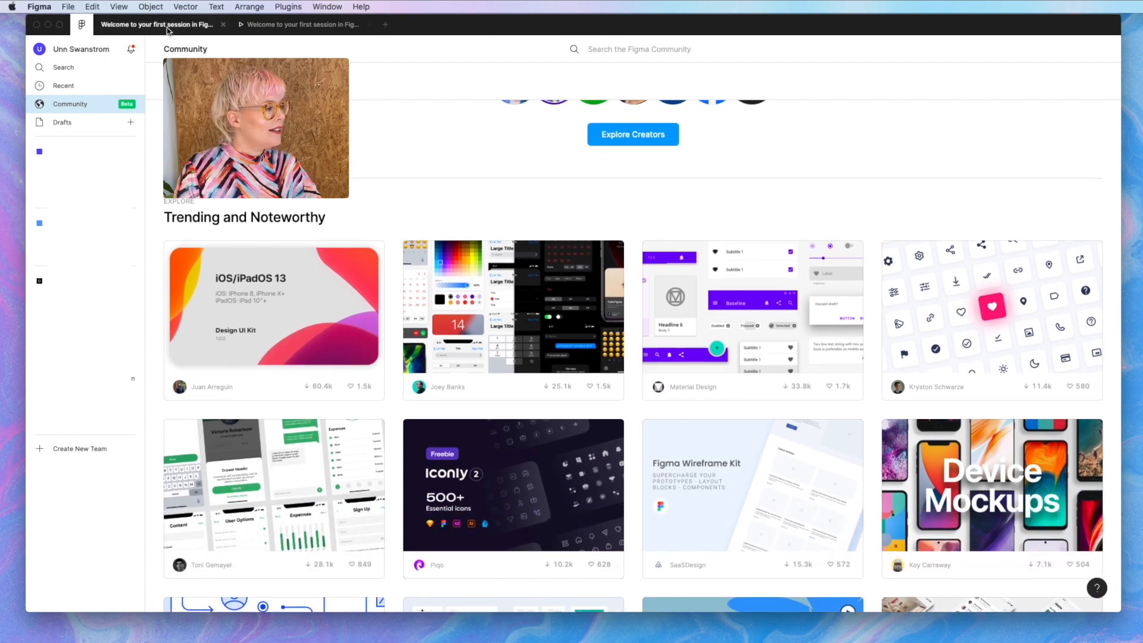
pyautogui.click(167, 26)
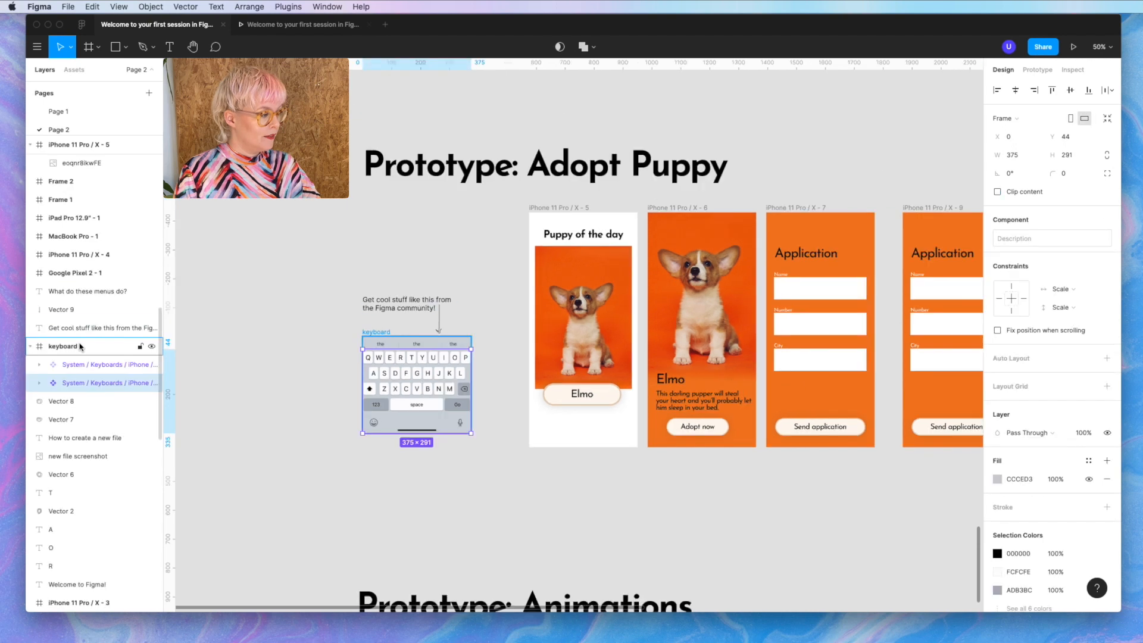
# - Copy the keyboard into the second application frame and align it to the bottom
pyautogui.click(81, 346)
pyautogui.hscroll(3, 424, 402)
pyautogui.hscroll(5, 423, 405)
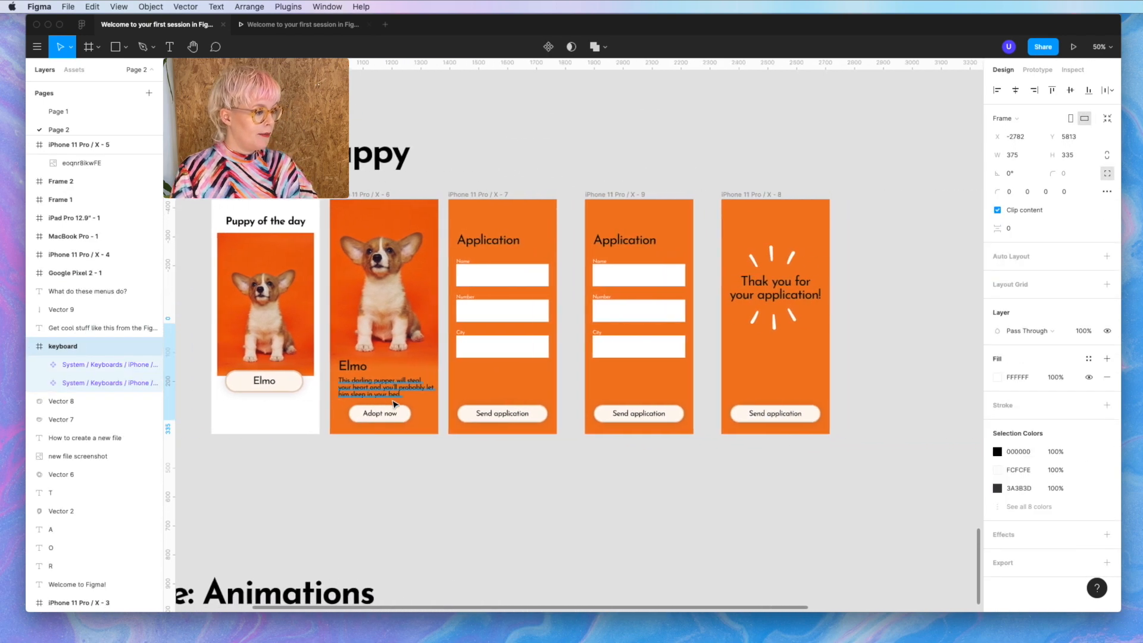
pyautogui.hscroll(-4, 405, 402)
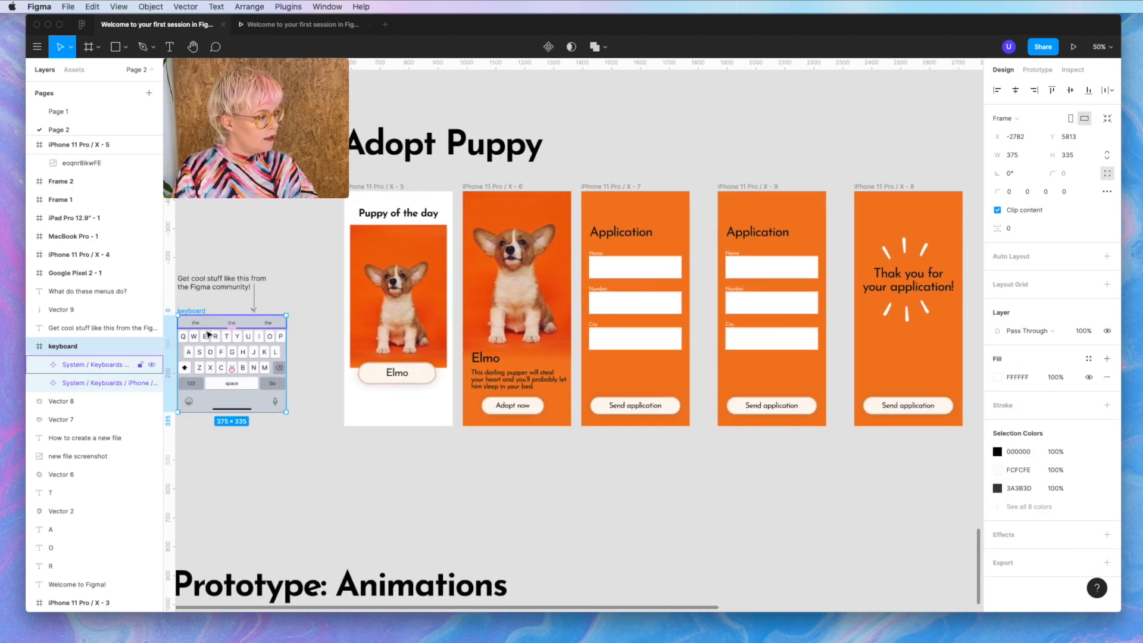
pyautogui.moveTo(207, 326); pyautogui.dragTo(746, 341)
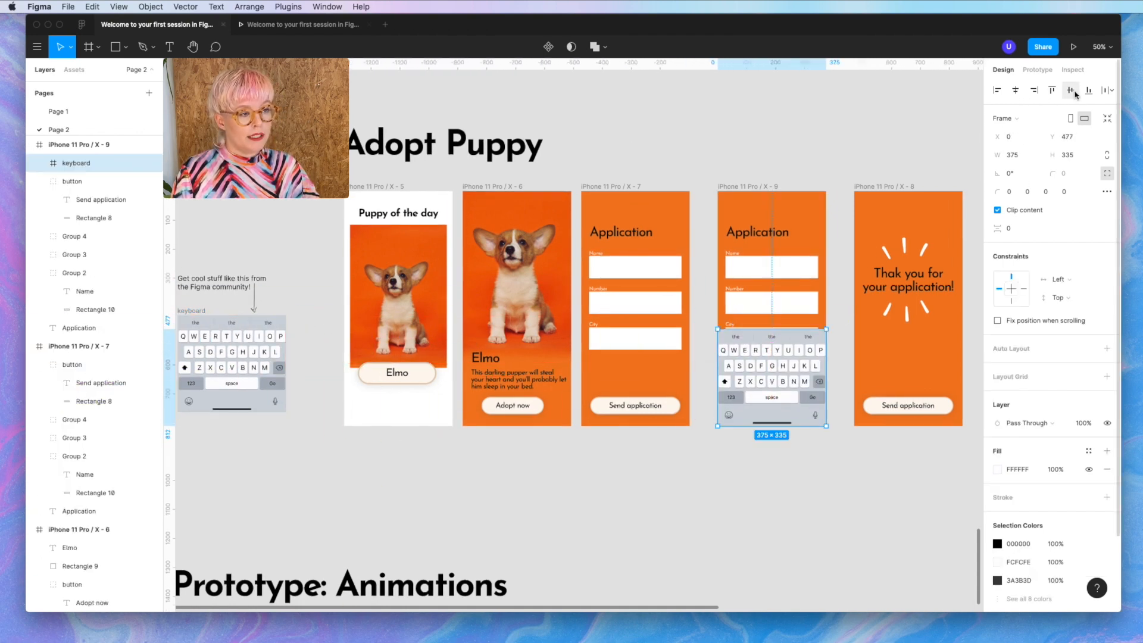
pyautogui.click(1088, 90)
pyautogui.scroll(5, 798, 356)
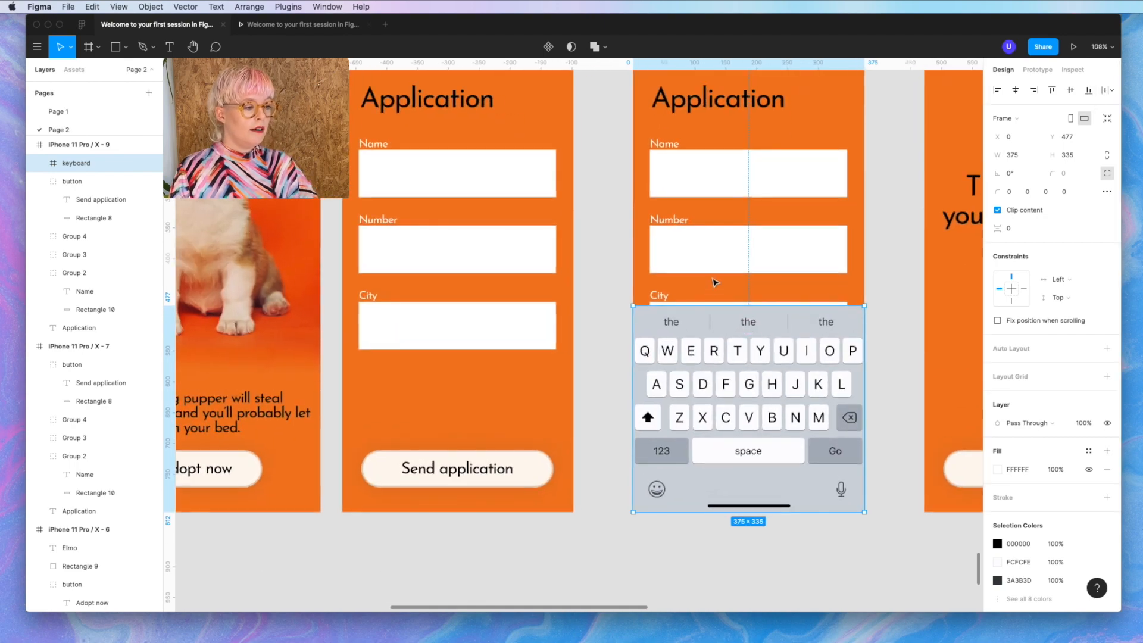
# - Nudge the Application heading on the keyboard screen up slightly
pyautogui.click(714, 249)
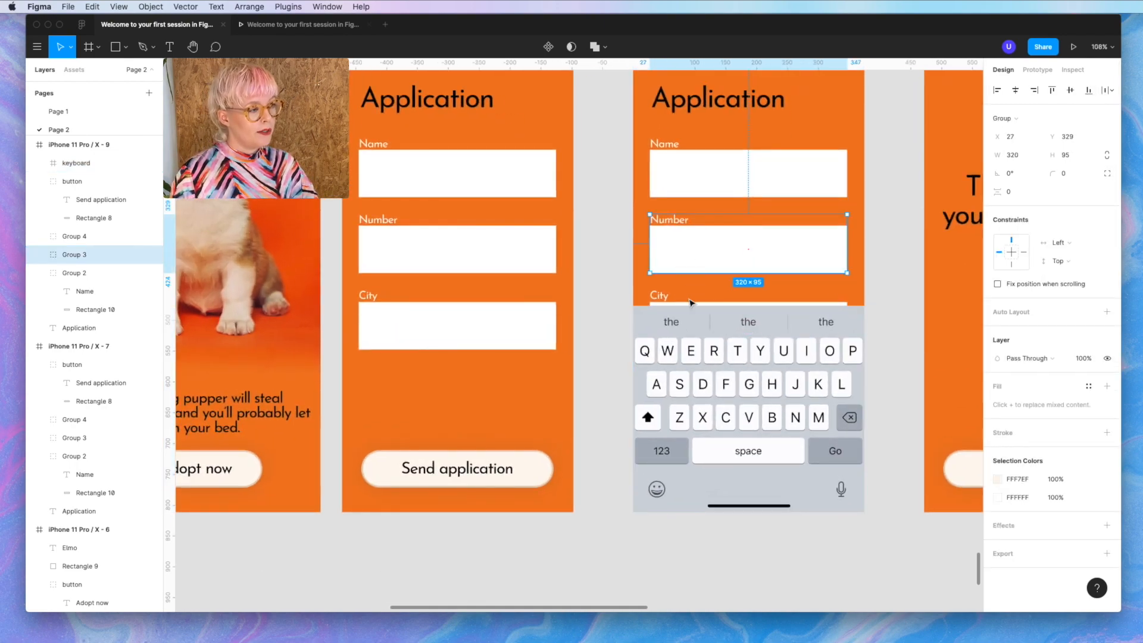
pyautogui.scroll(5, 691, 303)
pyautogui.click(700, 237)
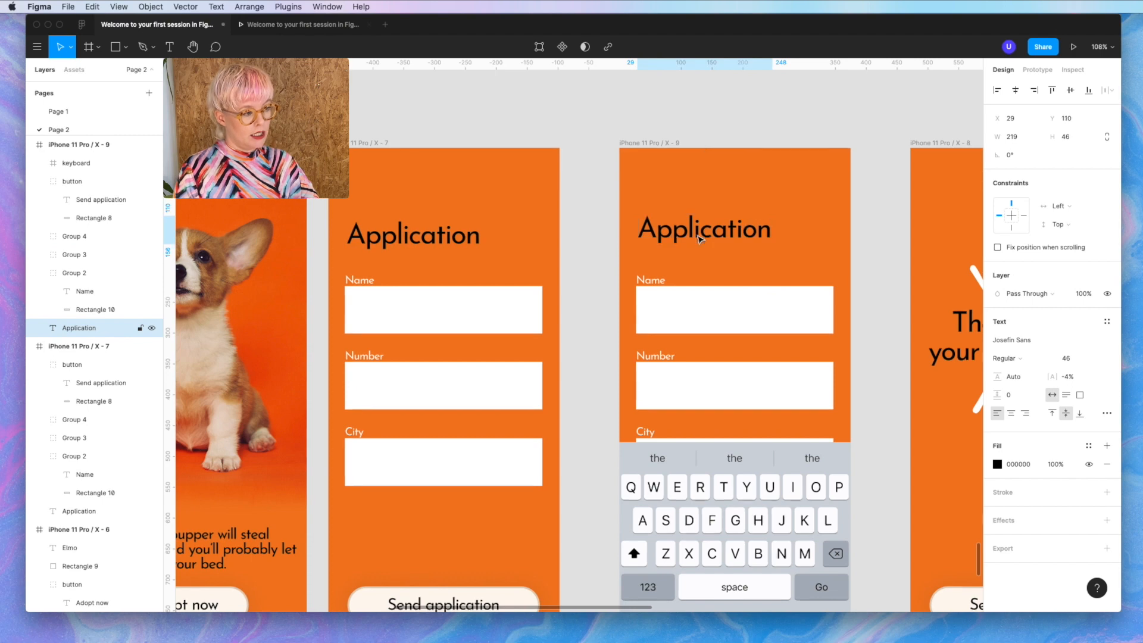
pyautogui.hotkey('shift', 'Up')
pyautogui.hotkey('shift', 'Up')
pyautogui.hotkey('shift', 'Up')
pyautogui.hotkey('shift', 'Up')
pyautogui.hotkey('shift', 'Up')
pyautogui.hotkey('shift', 'Up')
pyautogui.hotkey('shift', 'Up')
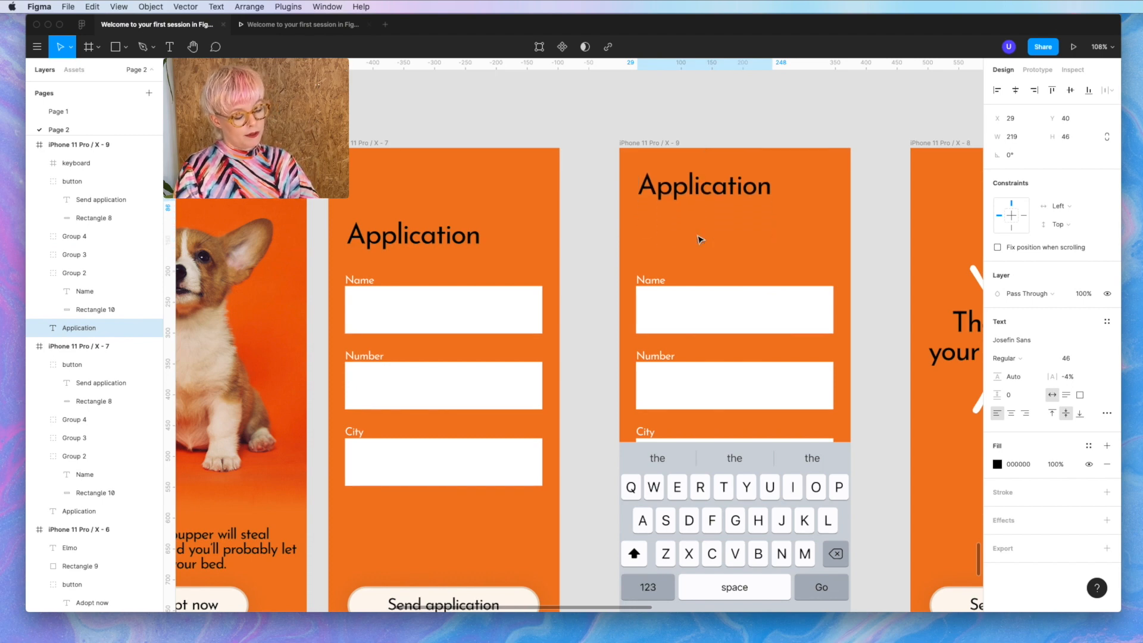
pyautogui.hotkey('shift', 'Down')
pyautogui.hotkey('shift', 'Down')
pyautogui.hotkey('shift', 'Down')
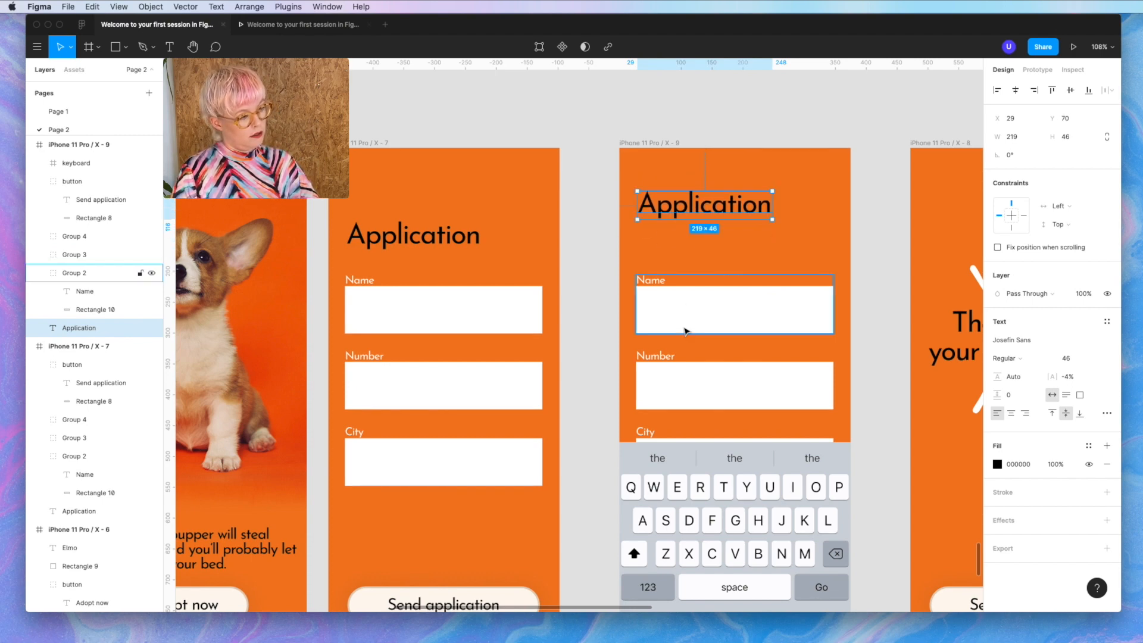
# - Move the Name, Number and City fields up, spacing them 9 apart
pyautogui.click(683, 326)
pyautogui.keyDown('shift'); pyautogui.click(679, 390); pyautogui.keyUp('shift')
pyautogui.keyDown('shift'); pyautogui.click(655, 434); pyautogui.keyUp('shift')
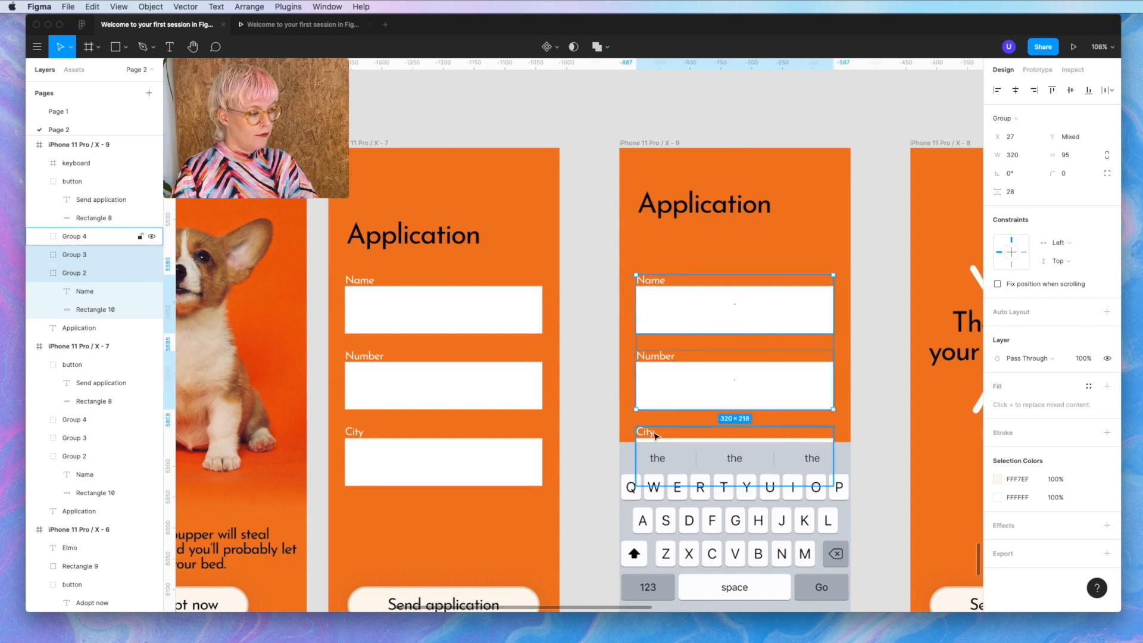
pyautogui.hotkey('shift', 'Up')
pyautogui.hotkey('shift', 'Up')
pyautogui.hotkey('shift', 'Up')
pyautogui.hotkey('shift', 'Up')
pyautogui.hotkey('shift', 'Up')
pyautogui.hotkey('shift', 'Up')
pyautogui.hotkey('shift', 'Up')
pyautogui.hotkey('shift', 'Up')
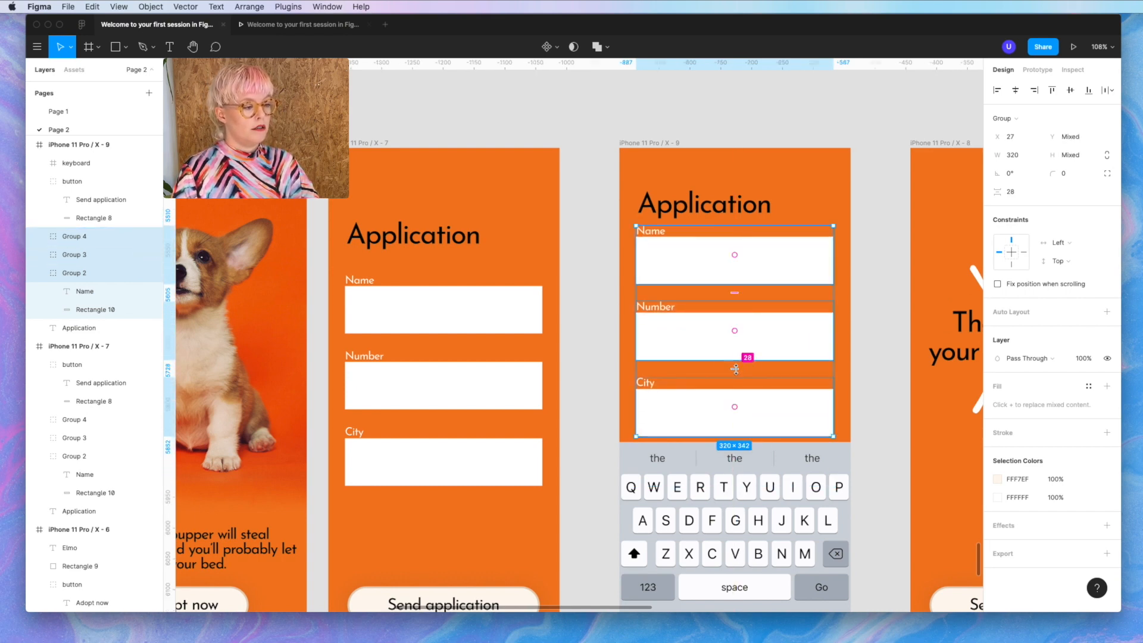
pyautogui.moveTo(736, 374); pyautogui.dragTo(736, 352)
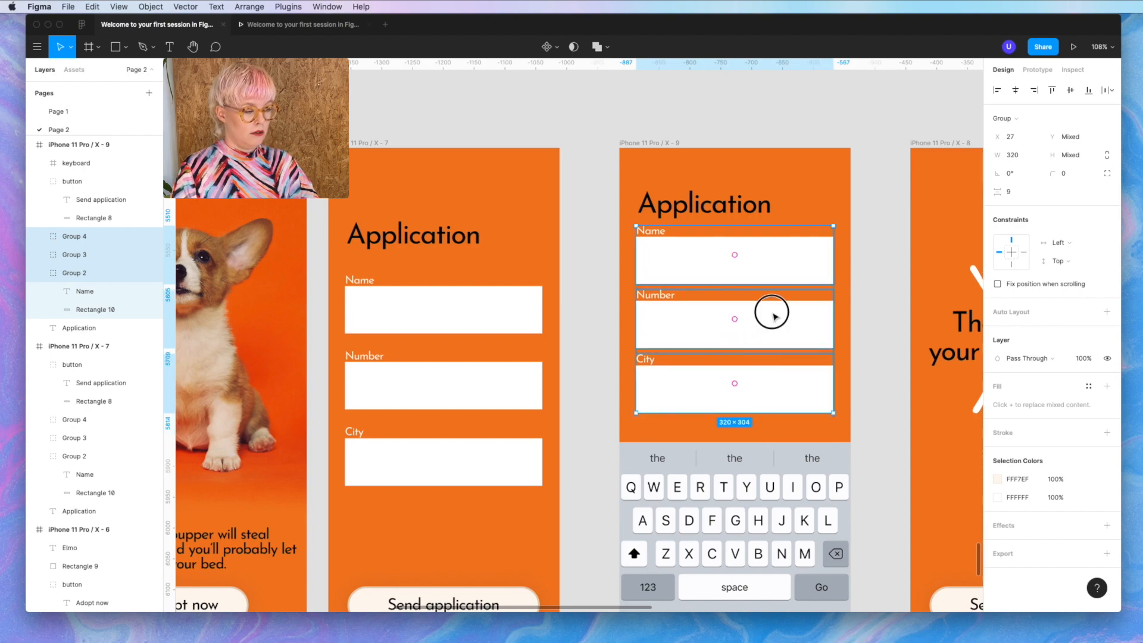
pyautogui.moveTo(771, 311); pyautogui.dragTo(775, 330)
pyautogui.scroll(-3, 773, 330)
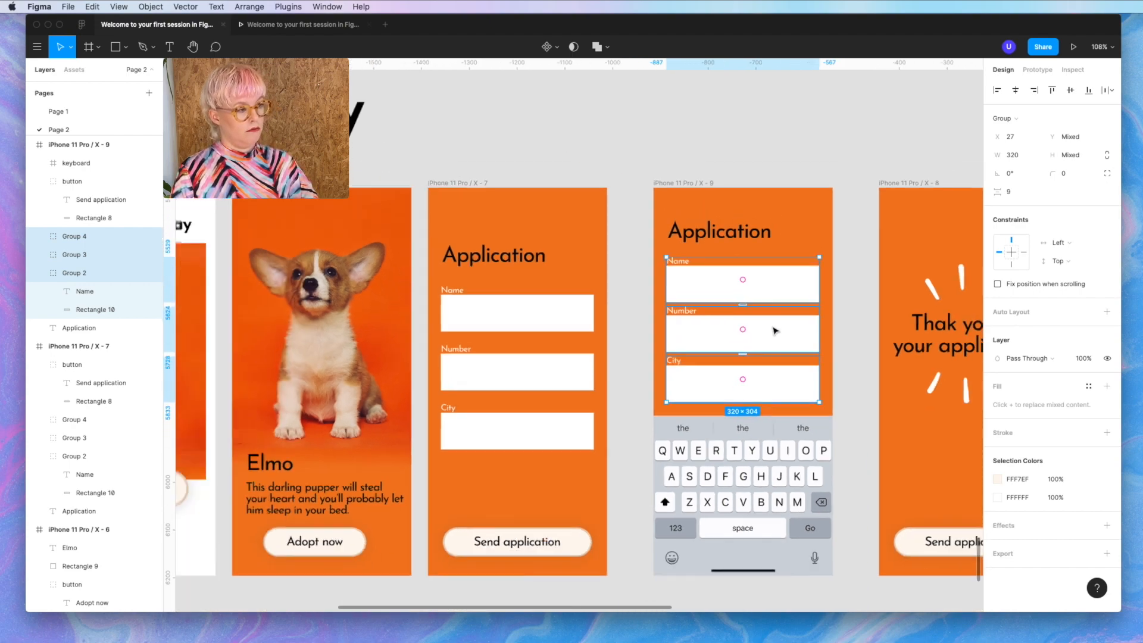
pyautogui.scroll(-2, 774, 330)
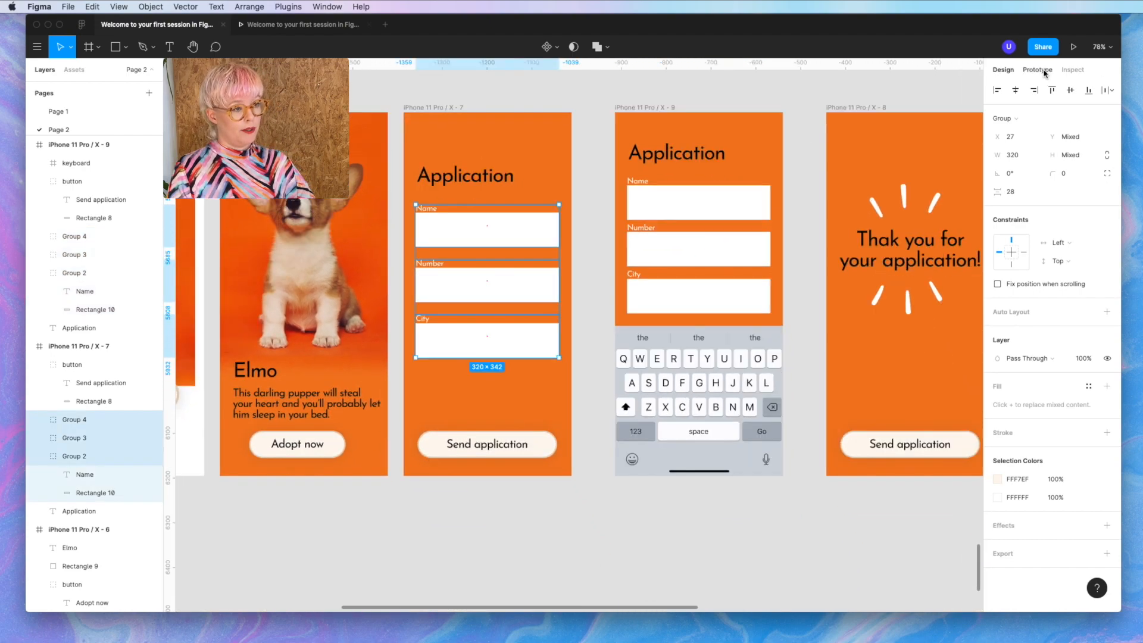
# - Link the form's Name field group to the keyboard screen X-9
pyautogui.click(1044, 72)
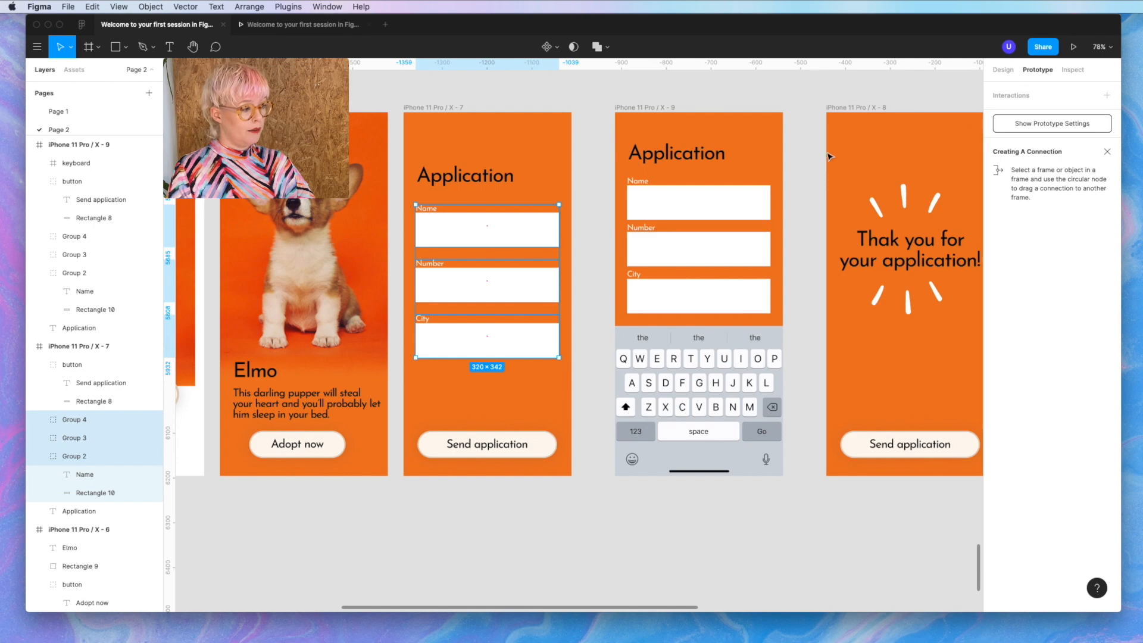
pyautogui.click(478, 234)
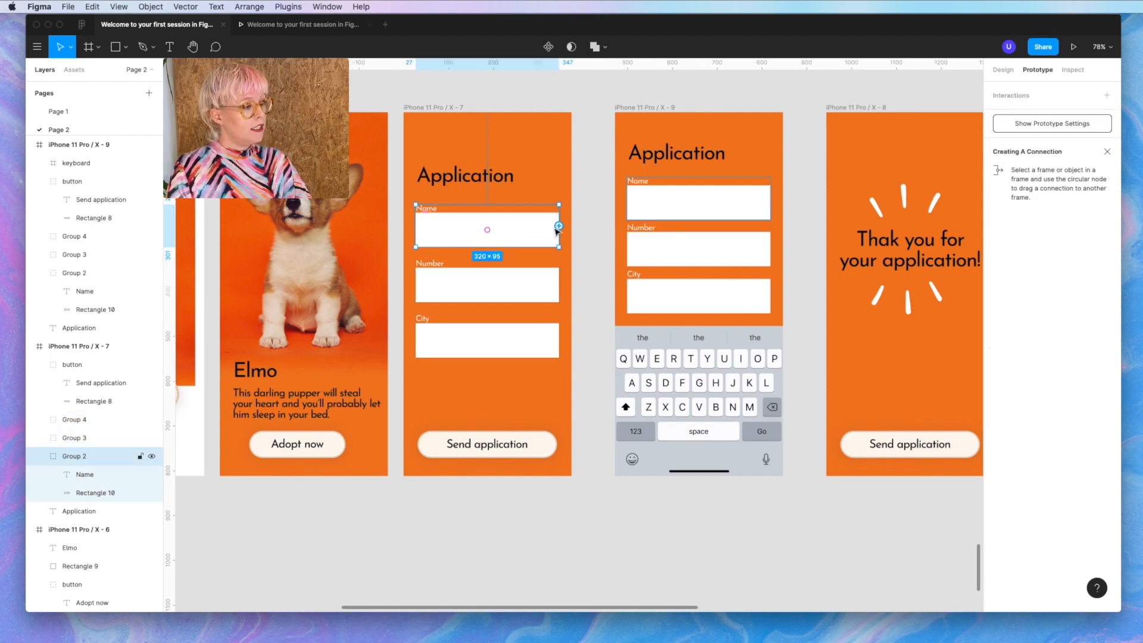
pyautogui.moveTo(558, 226); pyautogui.dragTo(672, 224)
pyautogui.scroll(3, 638, 194)
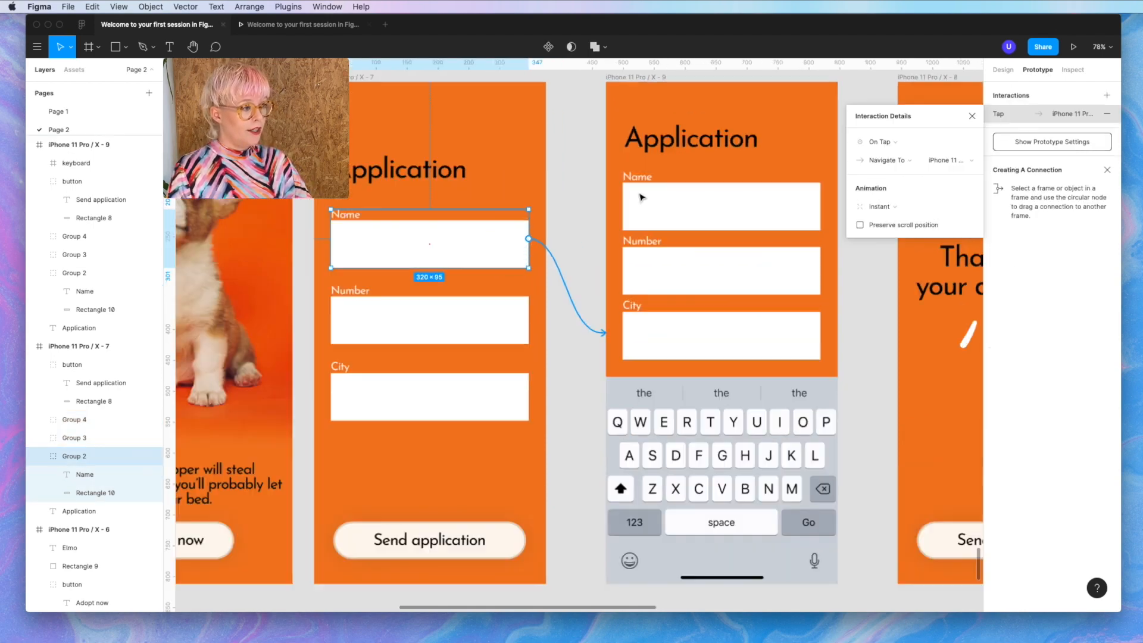
pyautogui.scroll(5, 640, 197)
# - Draw a thin vertical typing-cursor line in the keyboard screen's Name field
pyautogui.press('l')
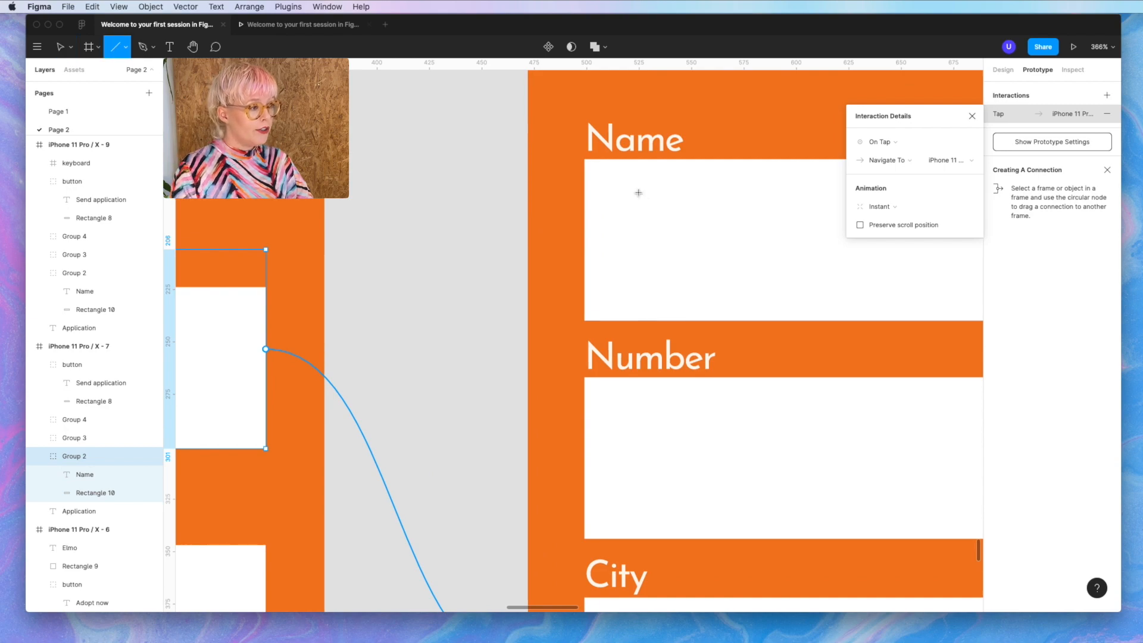
pyautogui.moveTo(615, 195); pyautogui.dragTo(617, 289)
pyautogui.click(729, 289)
pyautogui.scroll(-8, 732, 288)
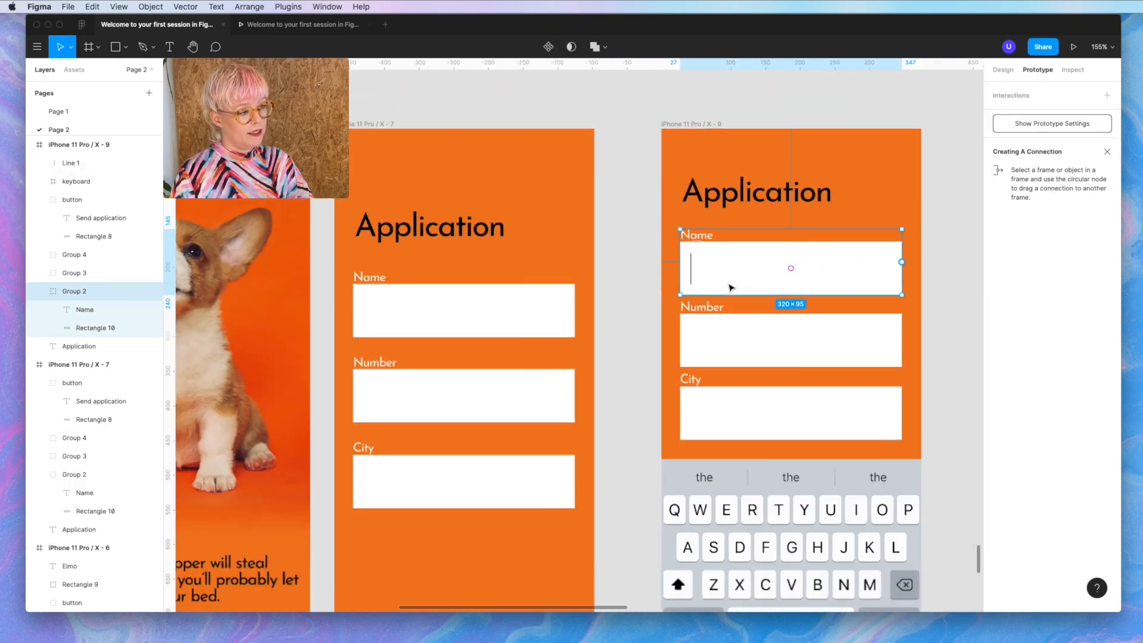
pyautogui.scroll(-3, 835, 346)
pyautogui.rightClick(837, 347)
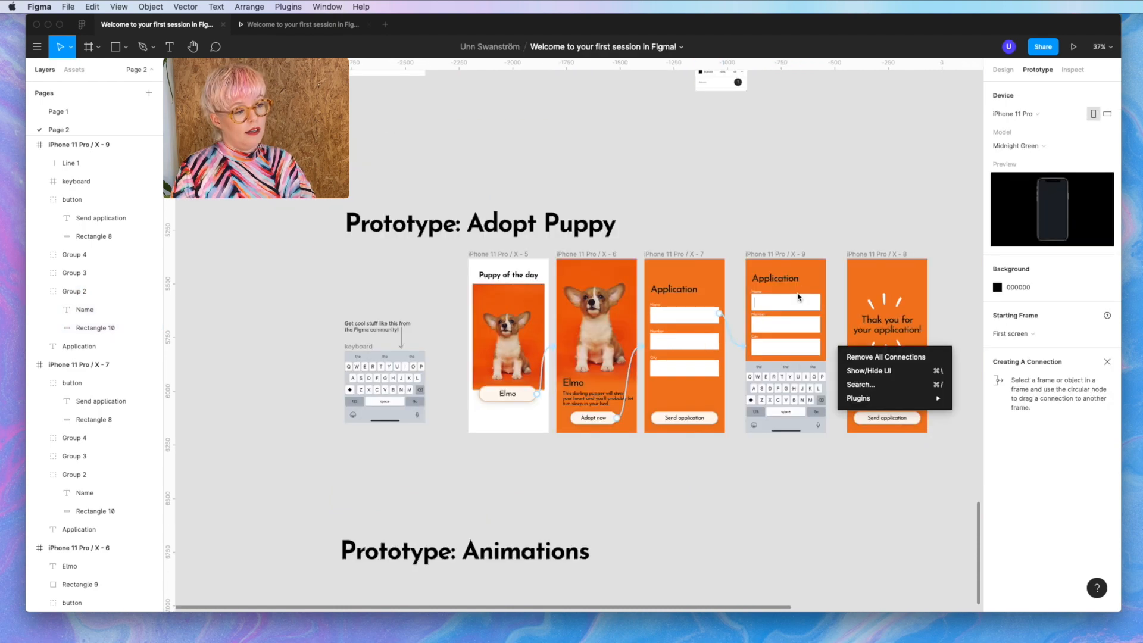
pyautogui.click(819, 415)
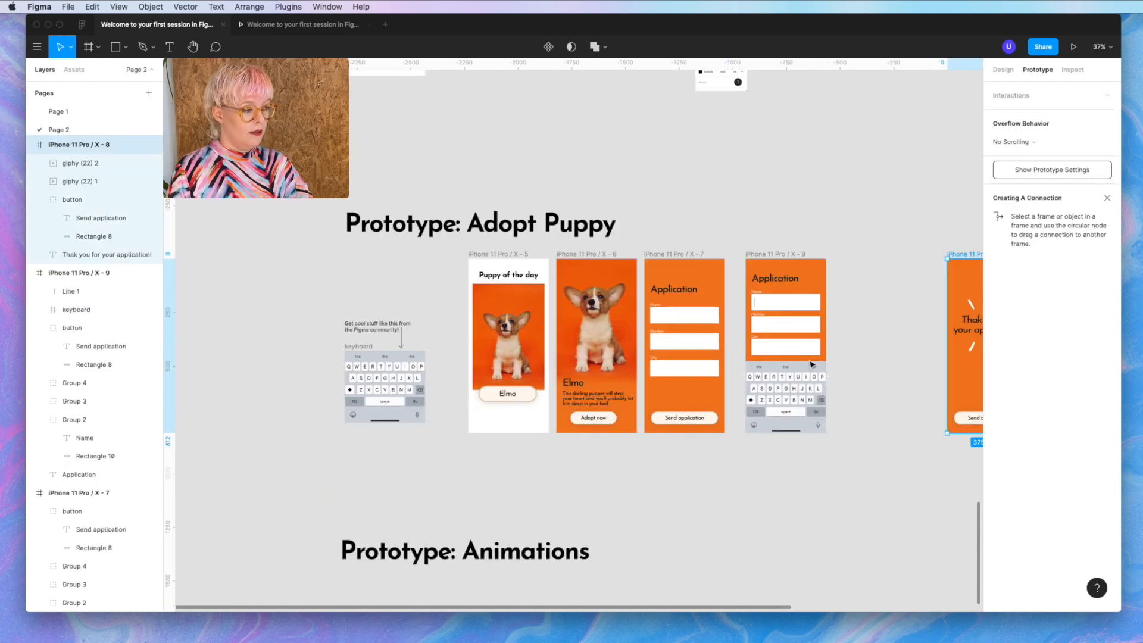
pyautogui.hscroll(3, 796, 397)
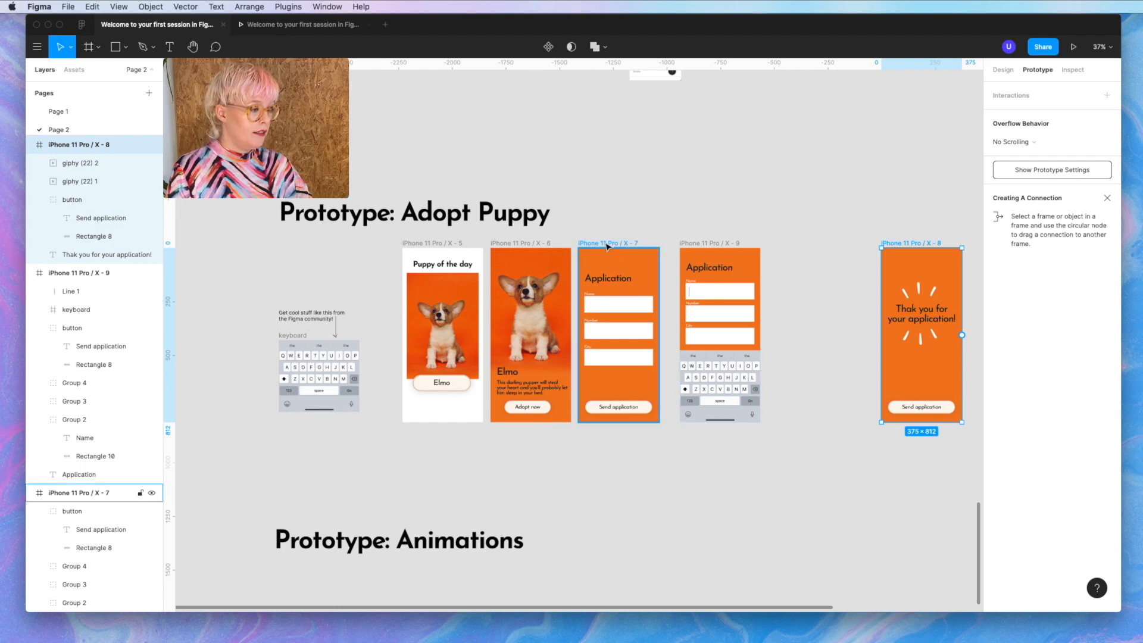
# - Duplicate the application form as frame X-10 and enter a phone number in it
pyautogui.moveTo(607, 246); pyautogui.dragTo(811, 246)
pyautogui.scroll(5, 818, 336)
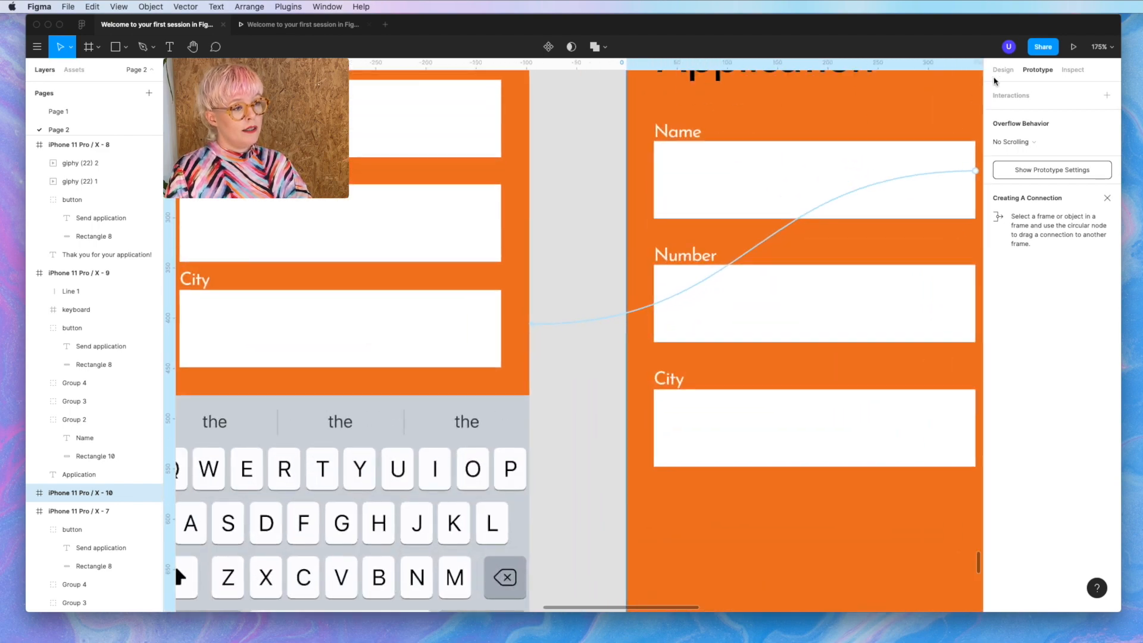
pyautogui.click(1004, 71)
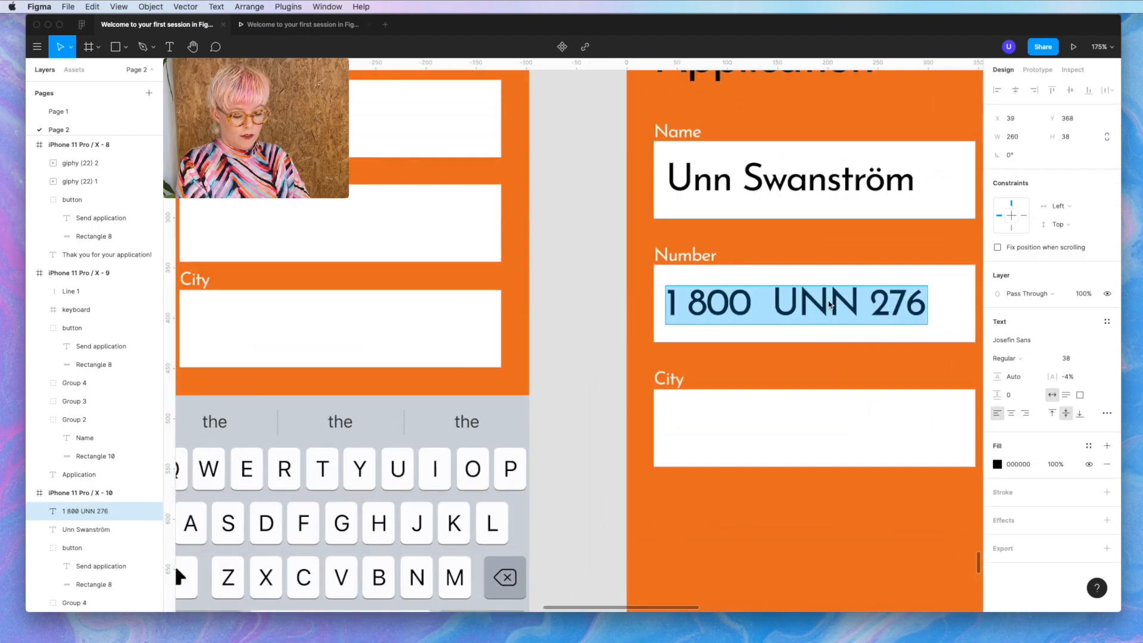
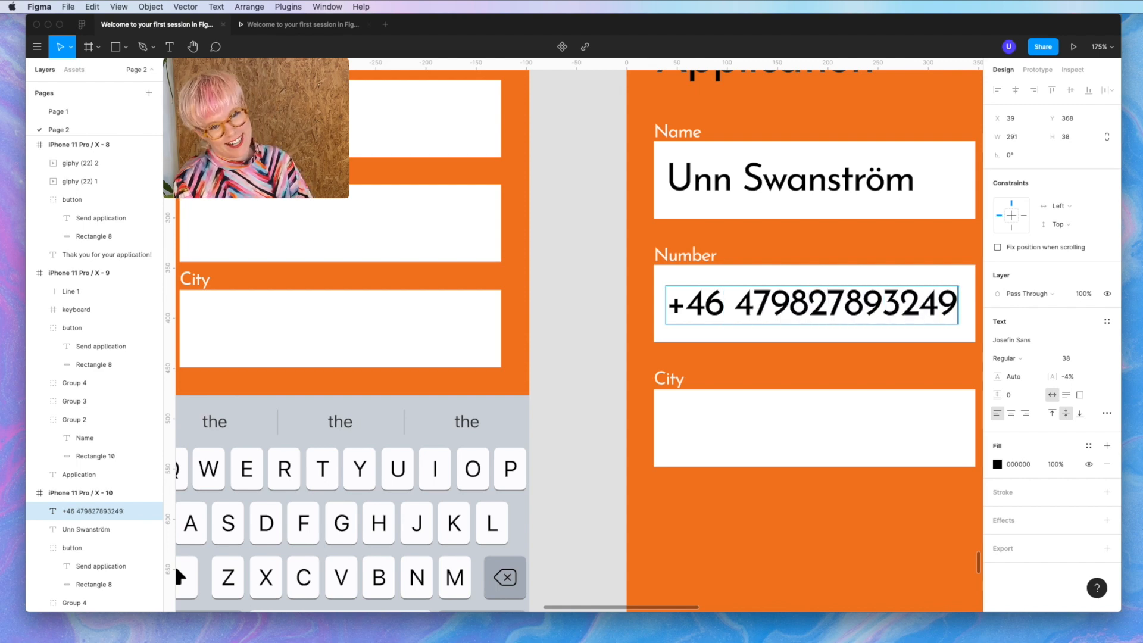
pyautogui.press('Escape')
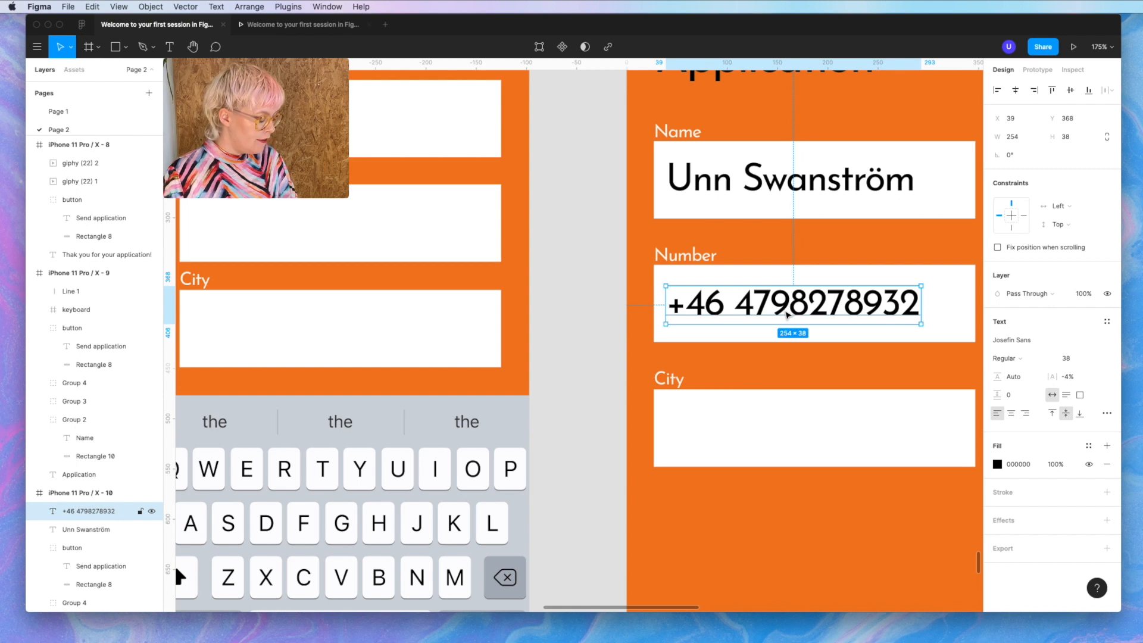
# - Copy the text into the City field as 'Stockholm' and select the Send application button
pyautogui.keyDown('alt'); pyautogui.moveTo(787, 316); pyautogui.dragTo(784, 435); pyautogui.keyUp('alt')
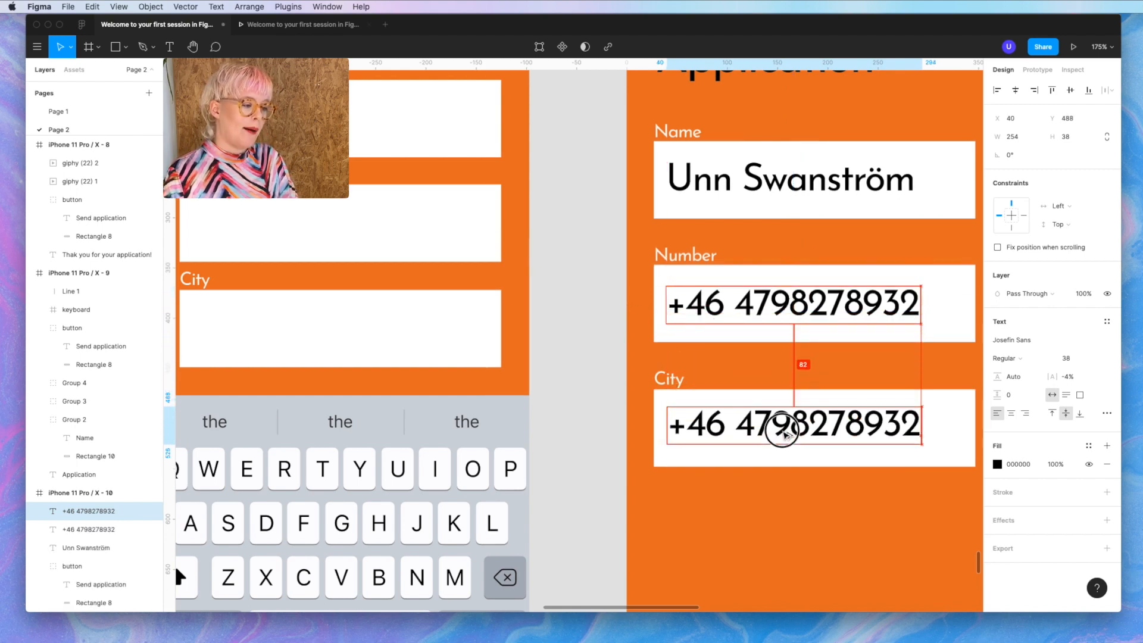
pyautogui.doubleClick(782, 430)
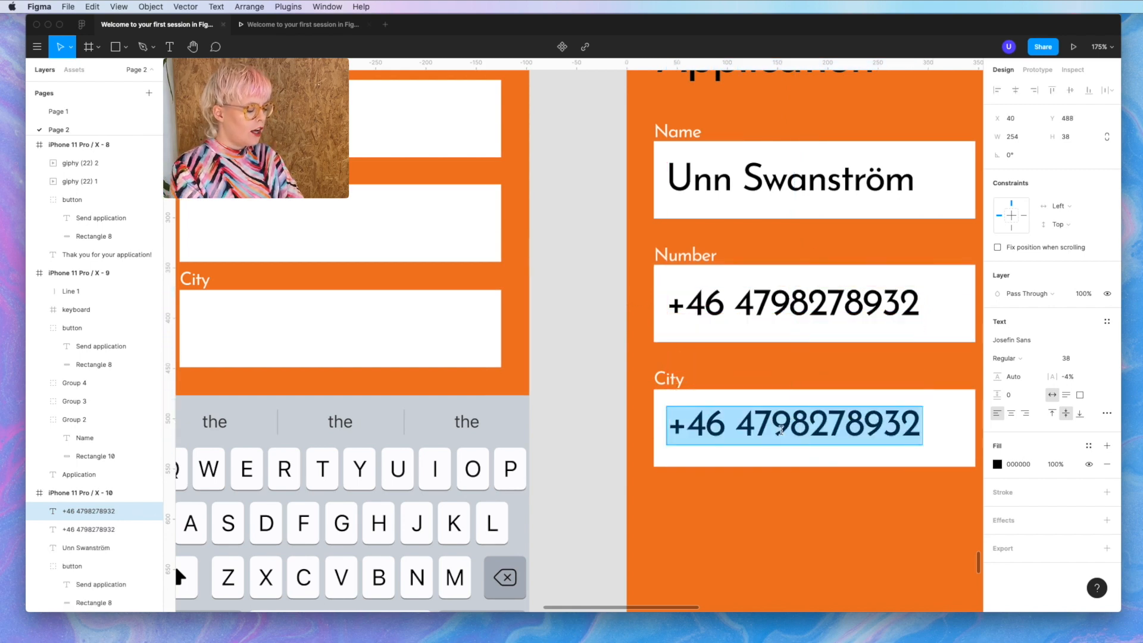
pyautogui.write('STOCKH')
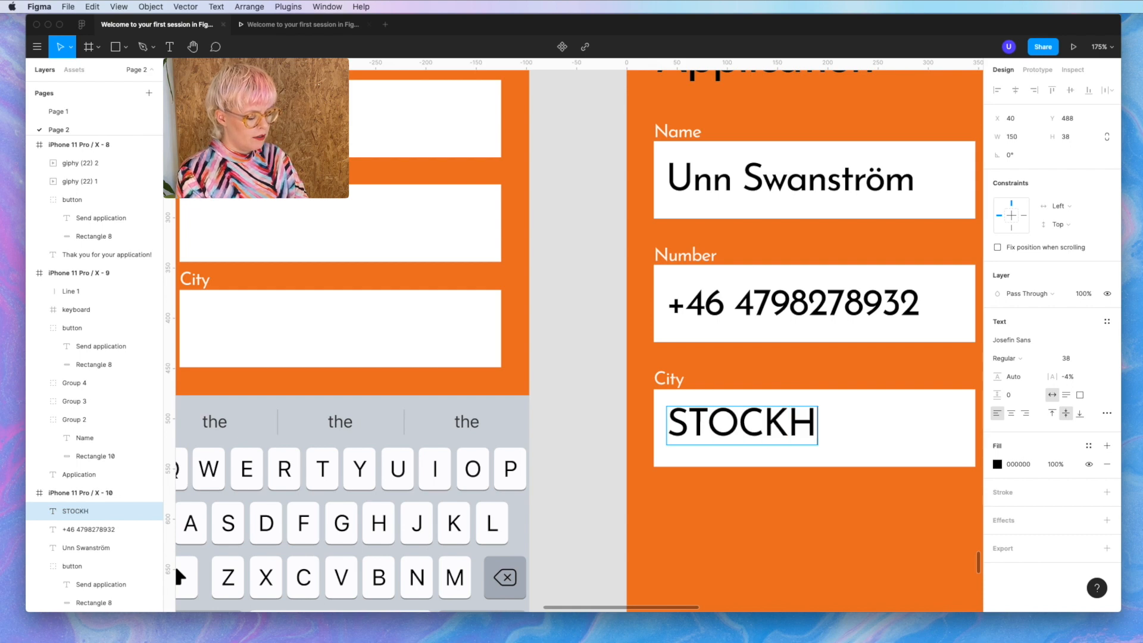
pyautogui.write('OLM')
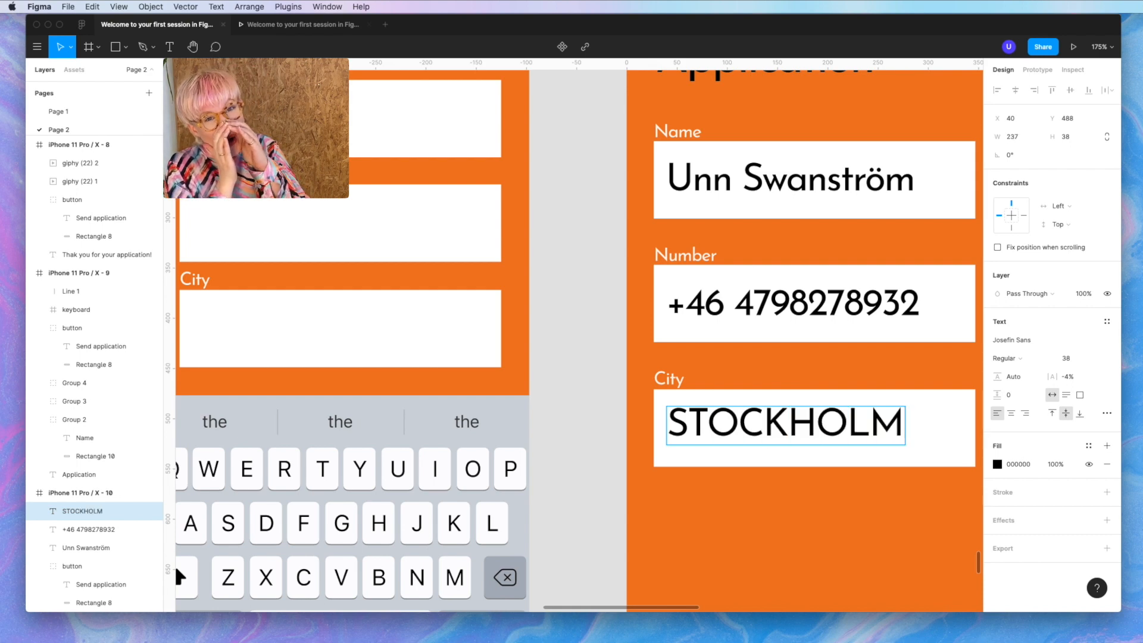
pyautogui.press('super+a')
pyautogui.write('Stockholm')
pyautogui.press('Escape')
pyautogui.scroll(-5, 887, 435)
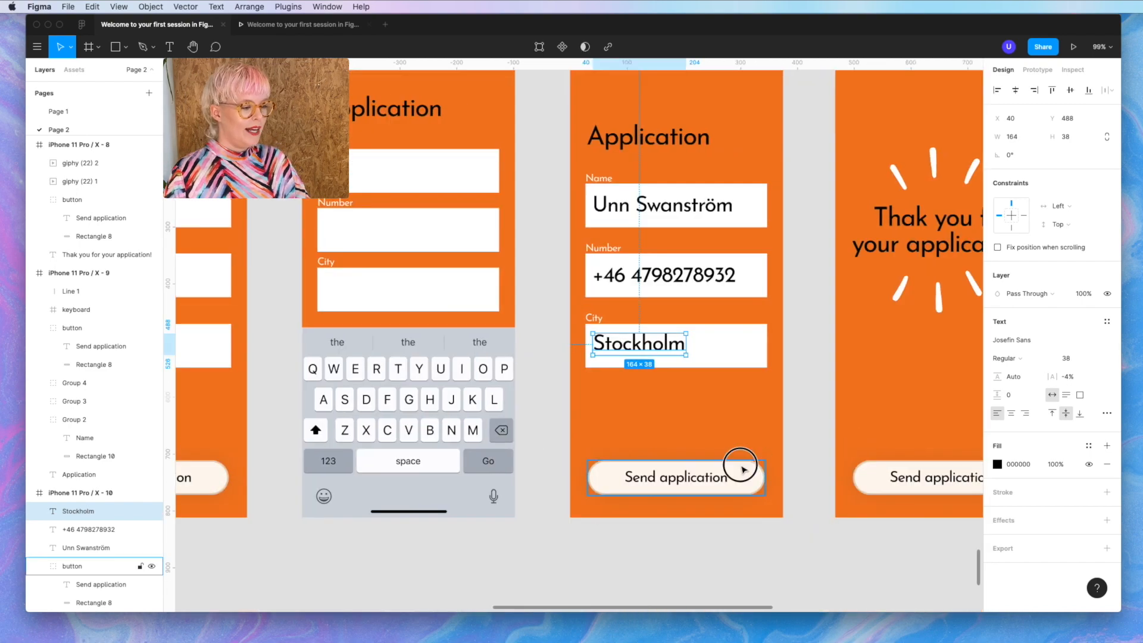
pyautogui.click(740, 473)
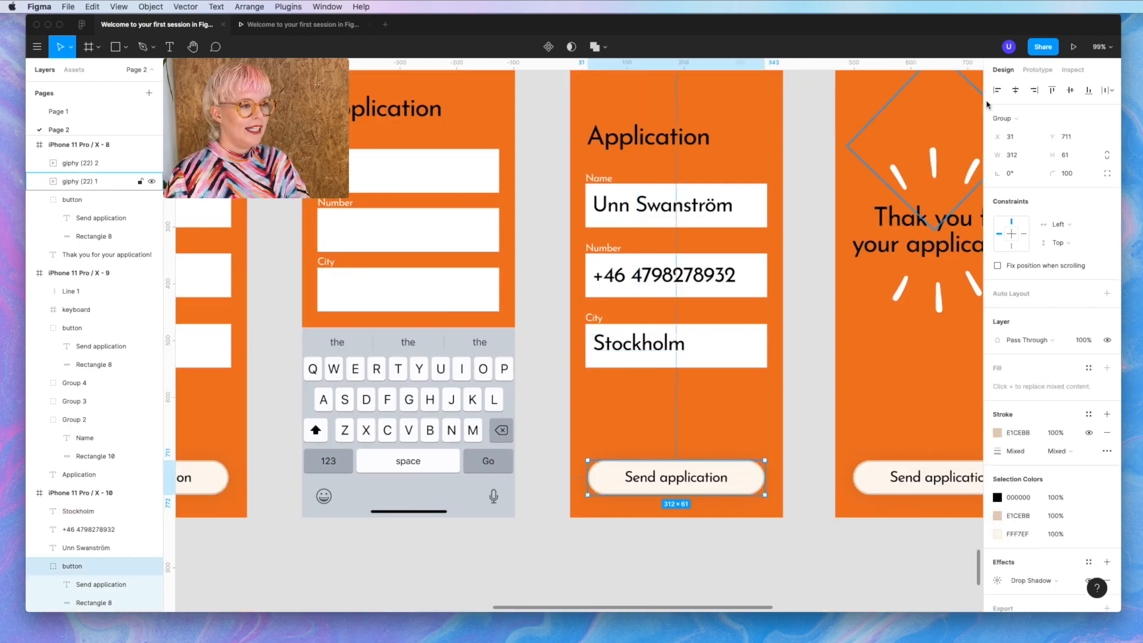
# - Link the filled form's Send application button to the thank-you screen
pyautogui.click(1037, 70)
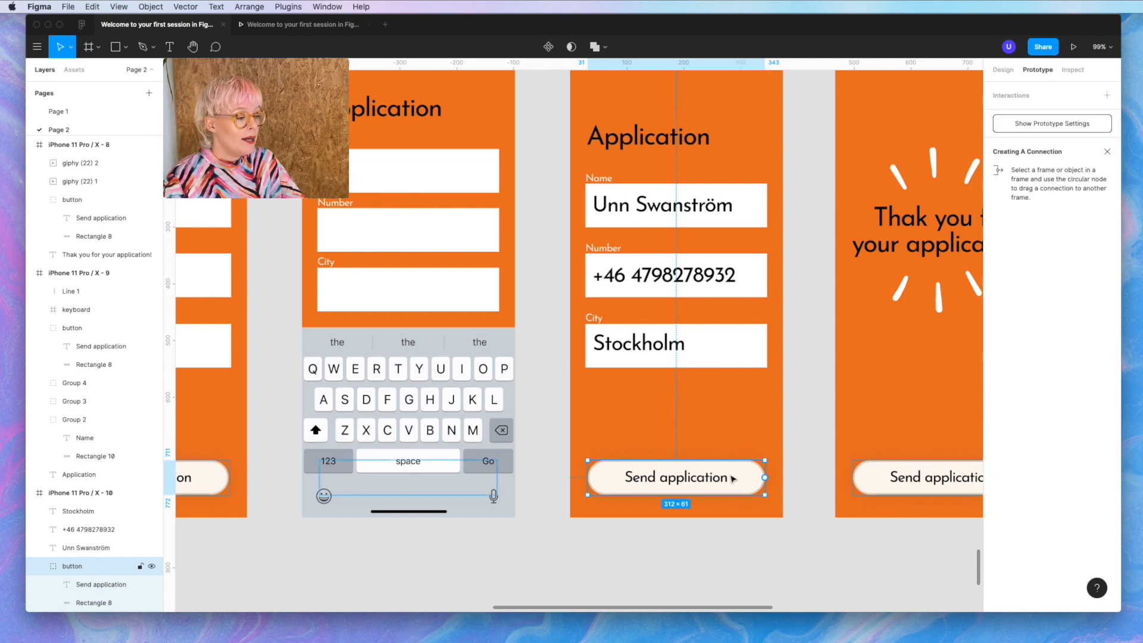
pyautogui.hscroll(3, 719, 477)
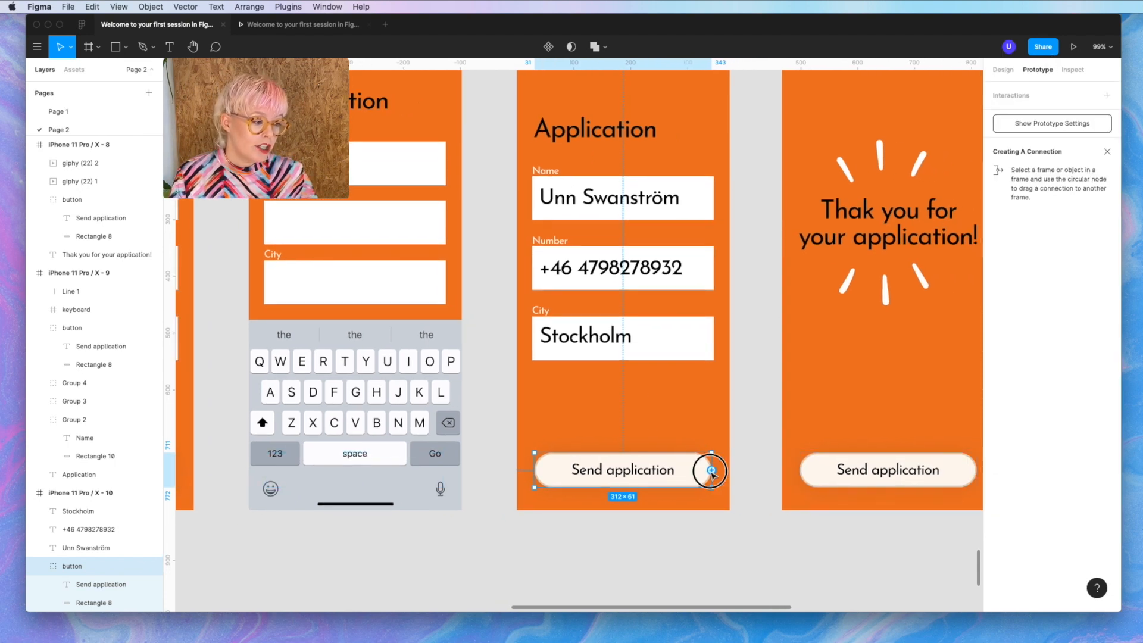
pyautogui.moveTo(712, 471); pyautogui.dragTo(844, 435)
pyautogui.hscroll(3, 844, 436)
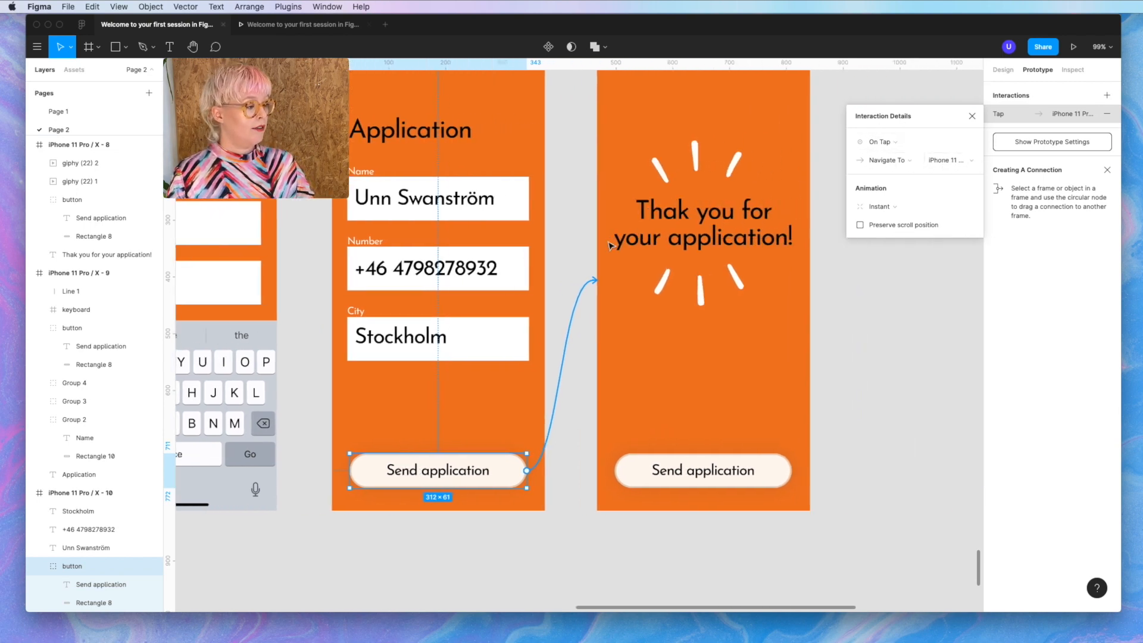
pyautogui.hscroll(-5, 559, 411)
# - Link the keyboard on the keyboard screen to the filled-in form X-10
pyautogui.click(562, 414)
pyautogui.moveTo(614, 408); pyautogui.dragTo(753, 377)
pyautogui.scroll(3, 709, 258)
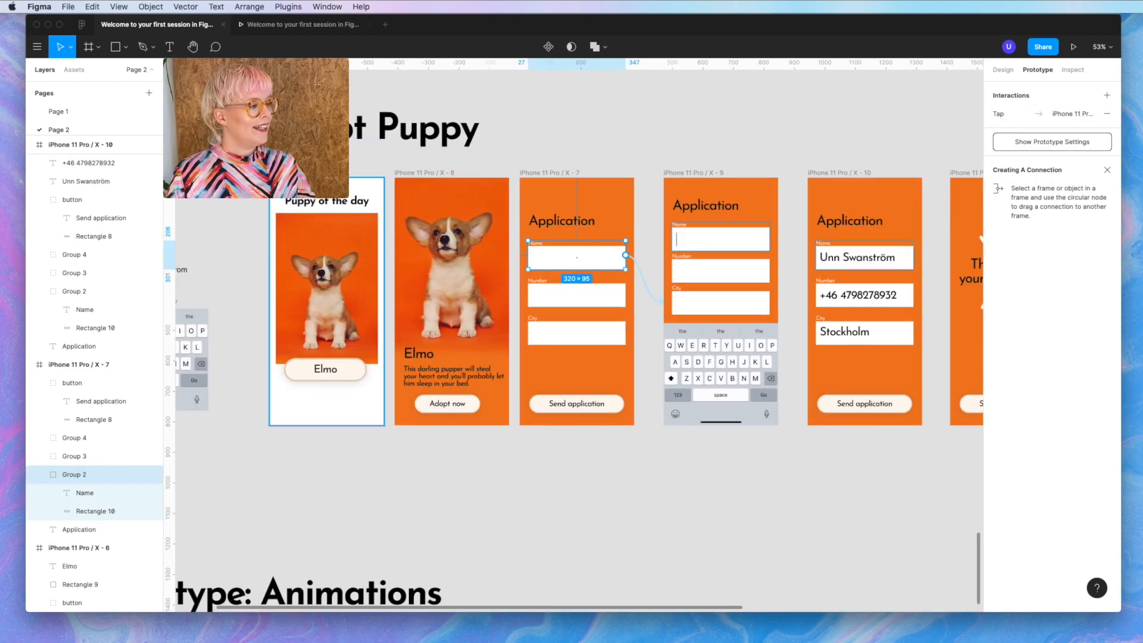
pyautogui.click(298, 173)
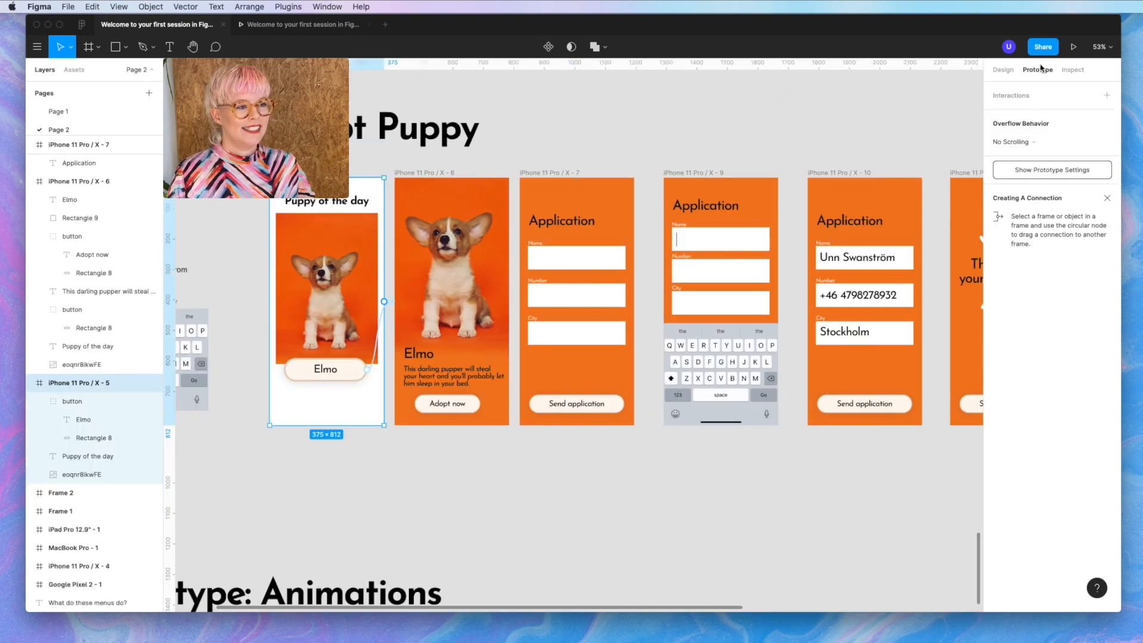
pyautogui.click(1074, 46)
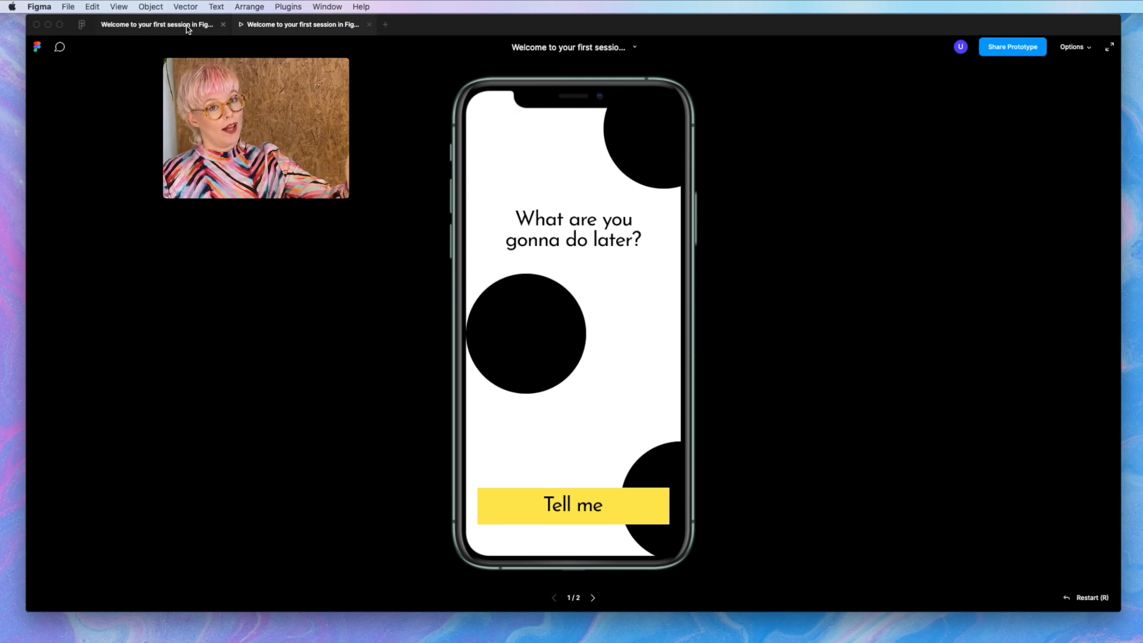
pyautogui.click(146, 34)
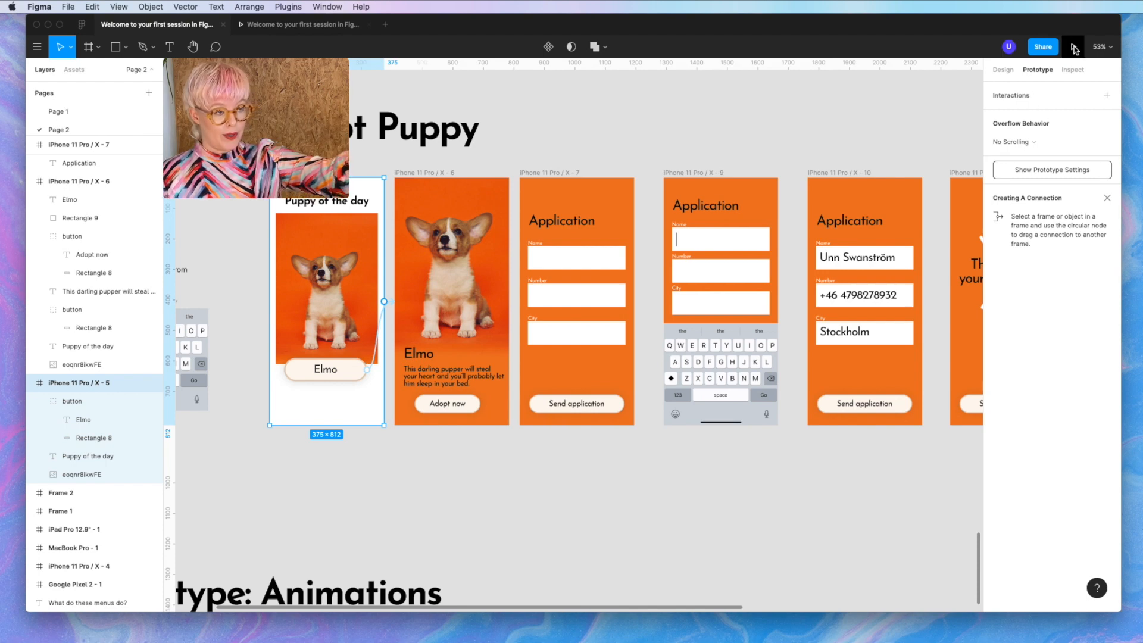
pyautogui.scroll(-10, 698, 415)
pyautogui.scroll(5, 698, 416)
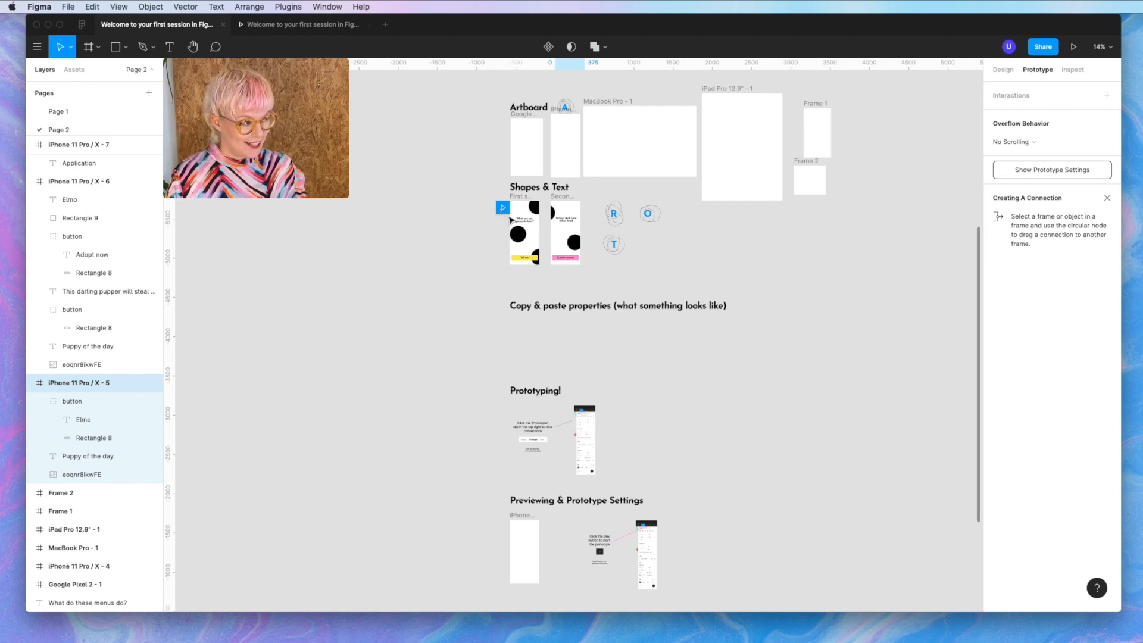
pyautogui.scroll(-5, 412, 305)
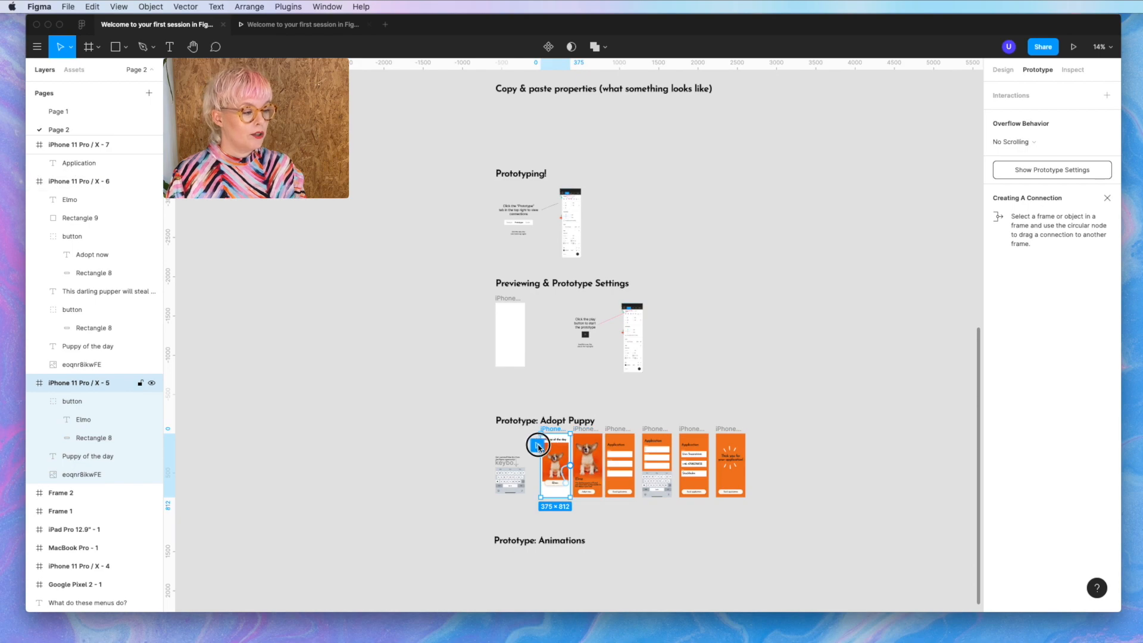
pyautogui.scroll(10, 548, 452)
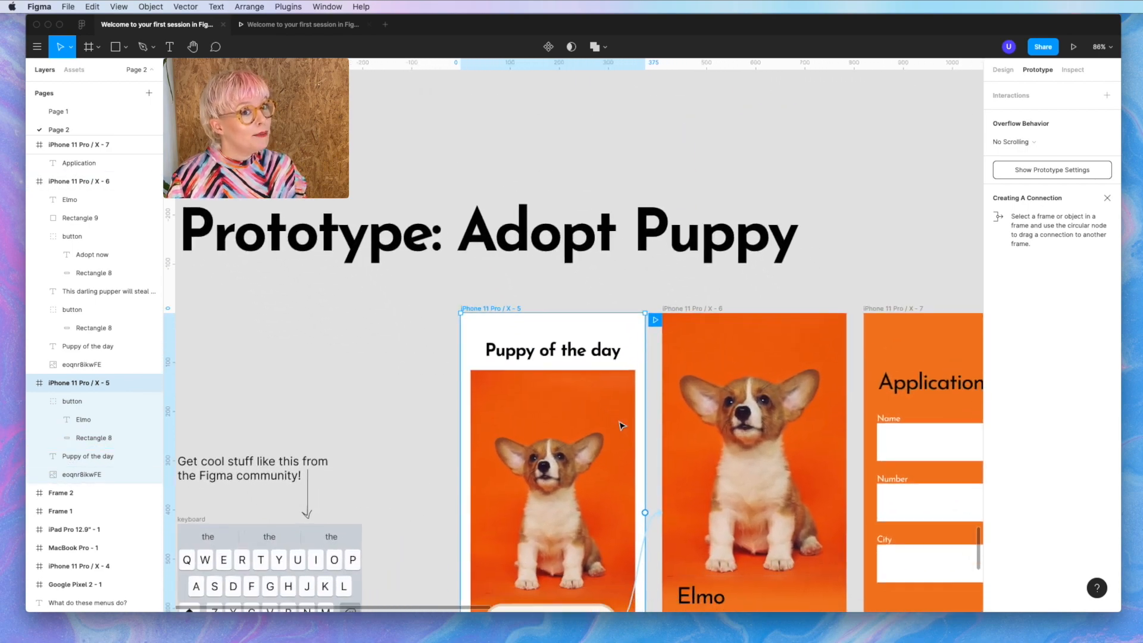
pyautogui.scroll(-4, 621, 425)
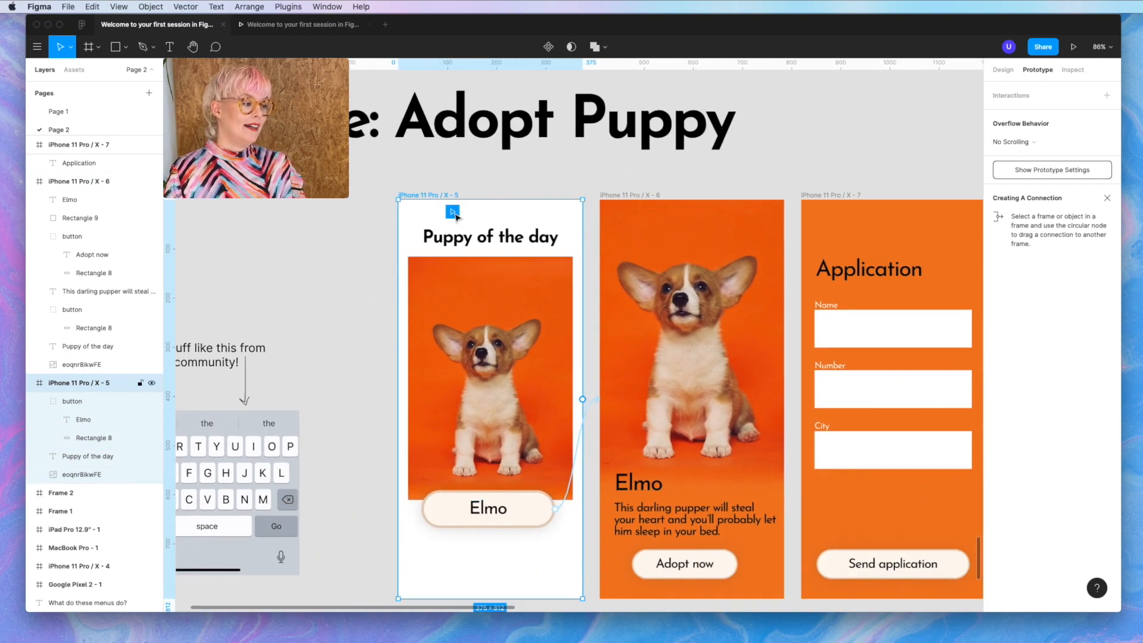
pyautogui.scroll(-3, 509, 339)
pyautogui.hscroll(4, 509, 340)
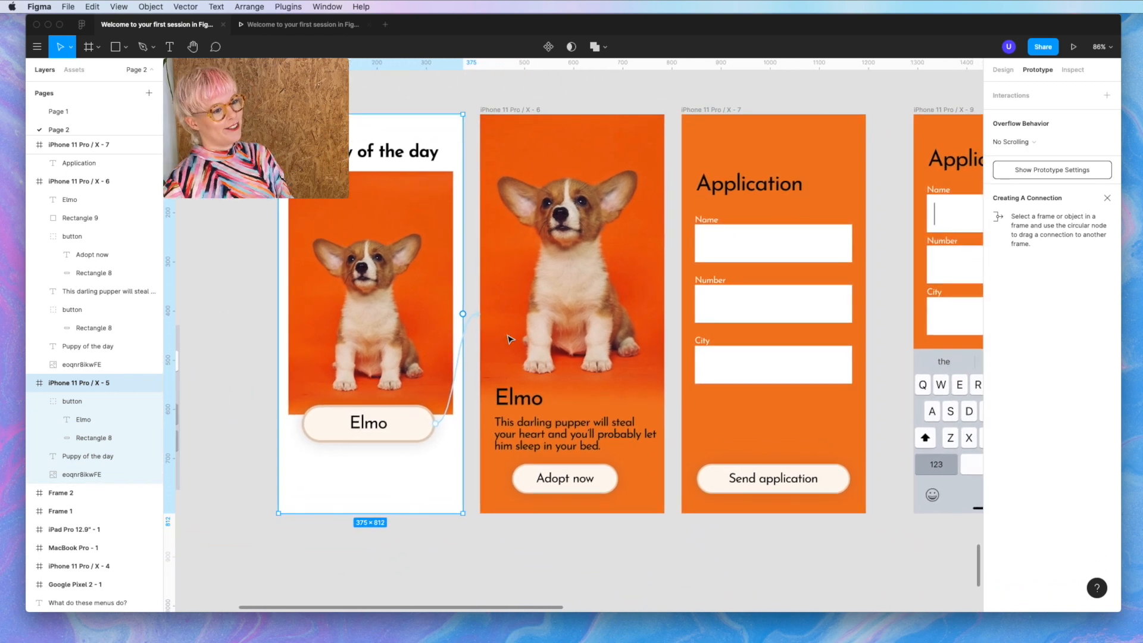
# - Present the prototype and click Elmo, Adopt now, Name, keyboard, Send application through to thank-you
pyautogui.click(1074, 46)
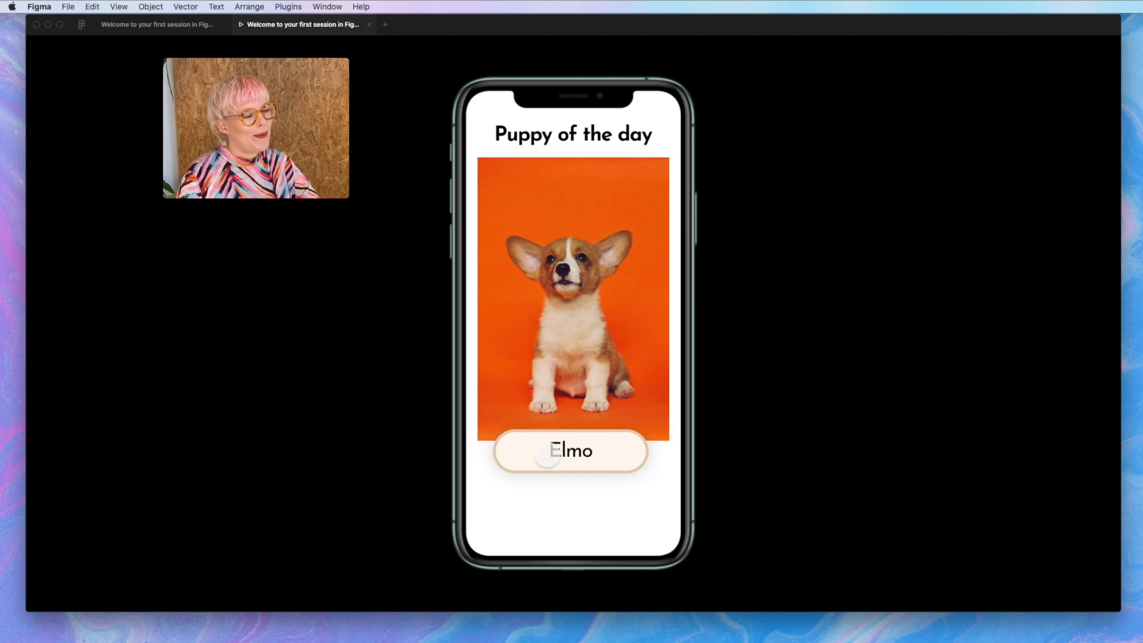
pyautogui.click(567, 455)
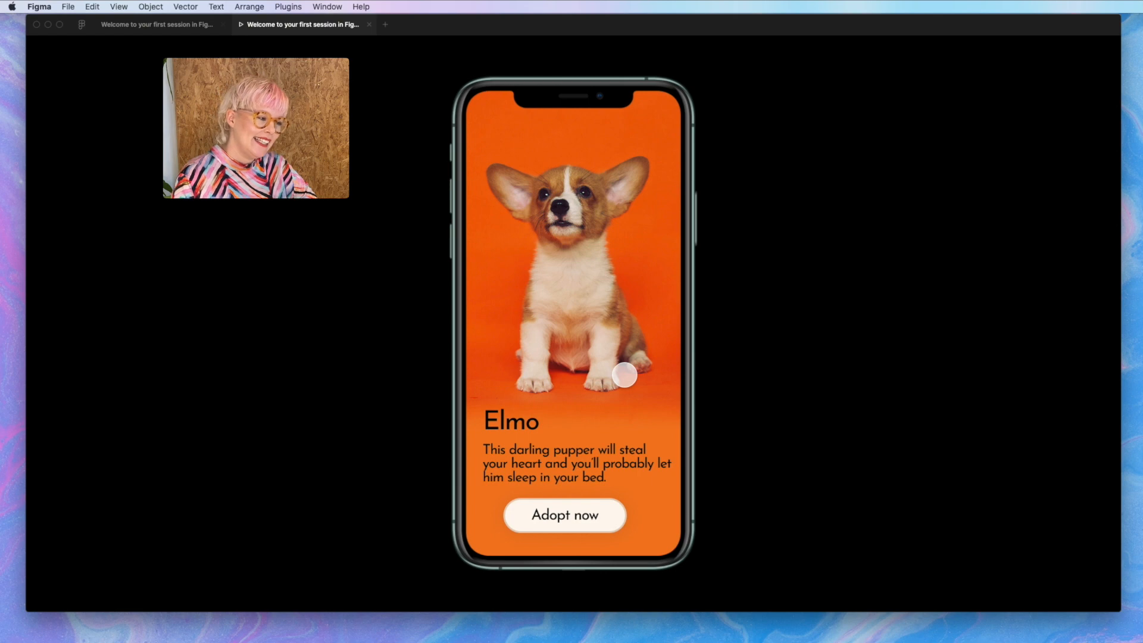
pyautogui.click(591, 523)
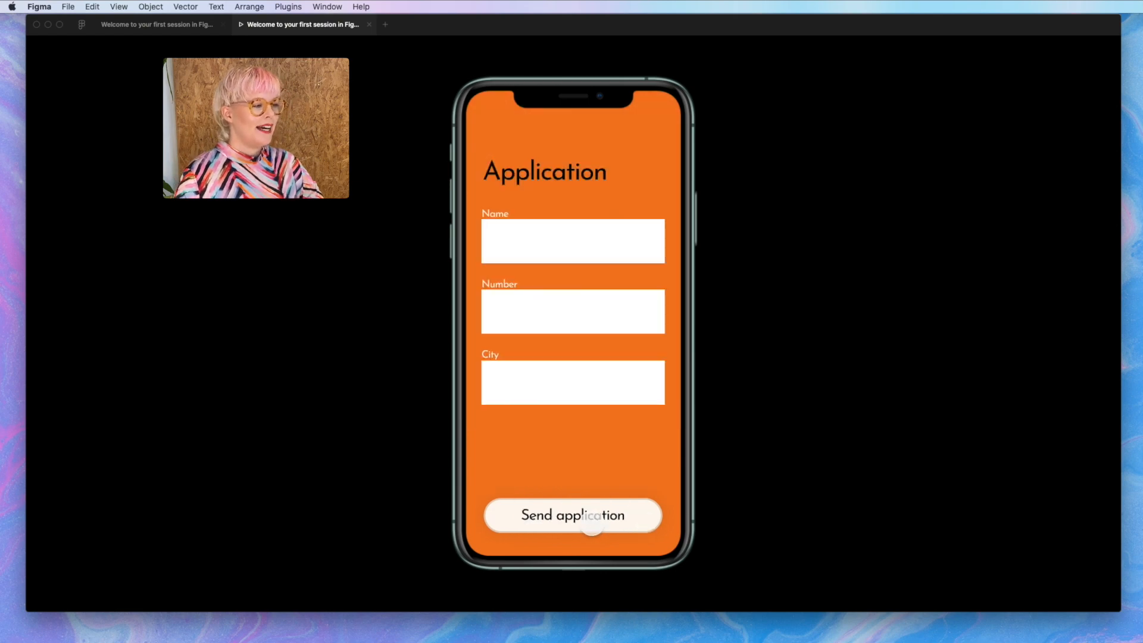
pyautogui.click(550, 235)
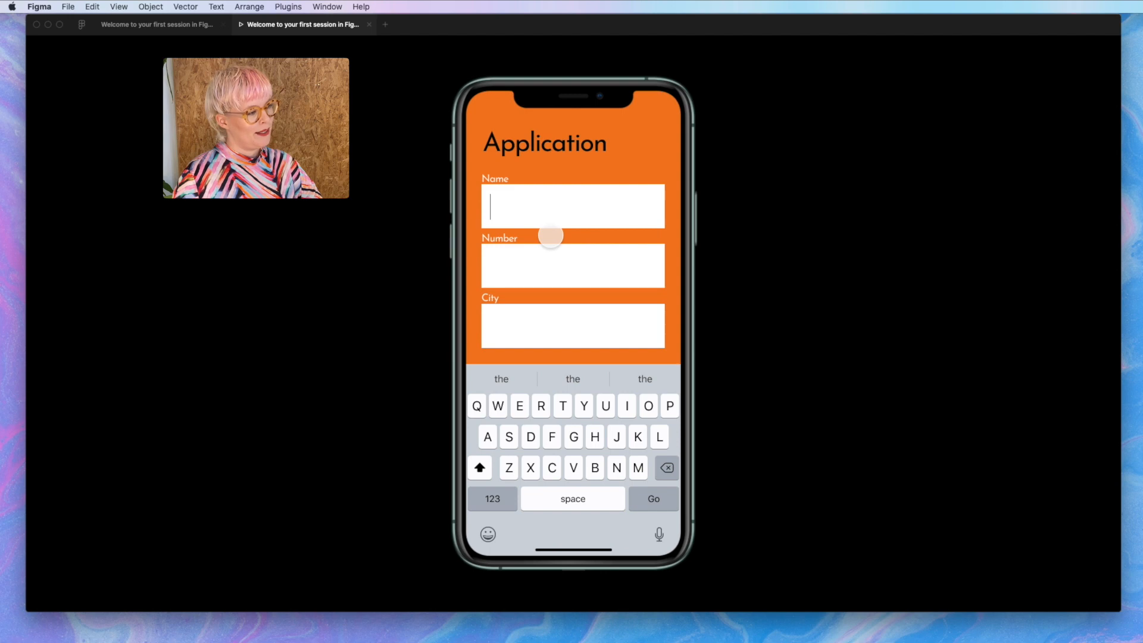
pyautogui.click(563, 459)
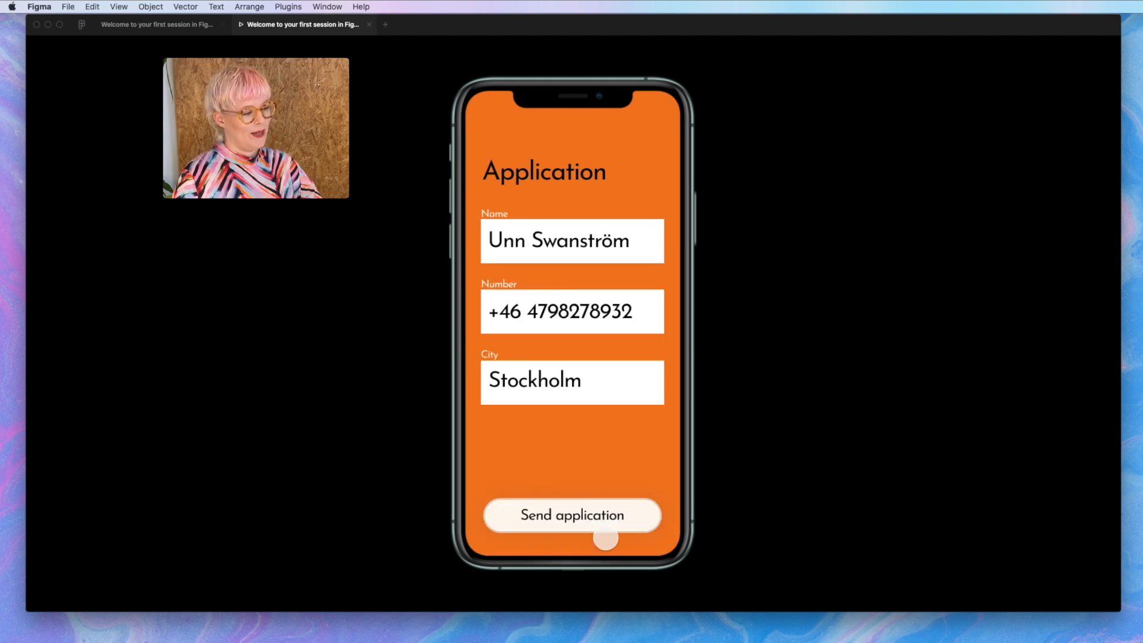
pyautogui.click(603, 515)
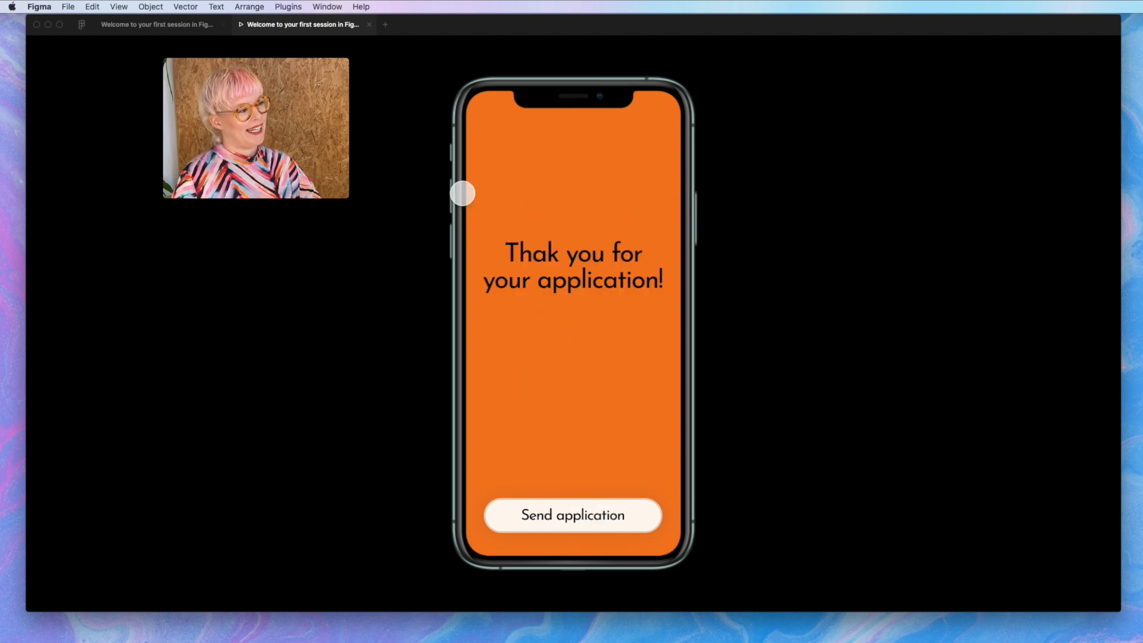
pyautogui.click(172, 24)
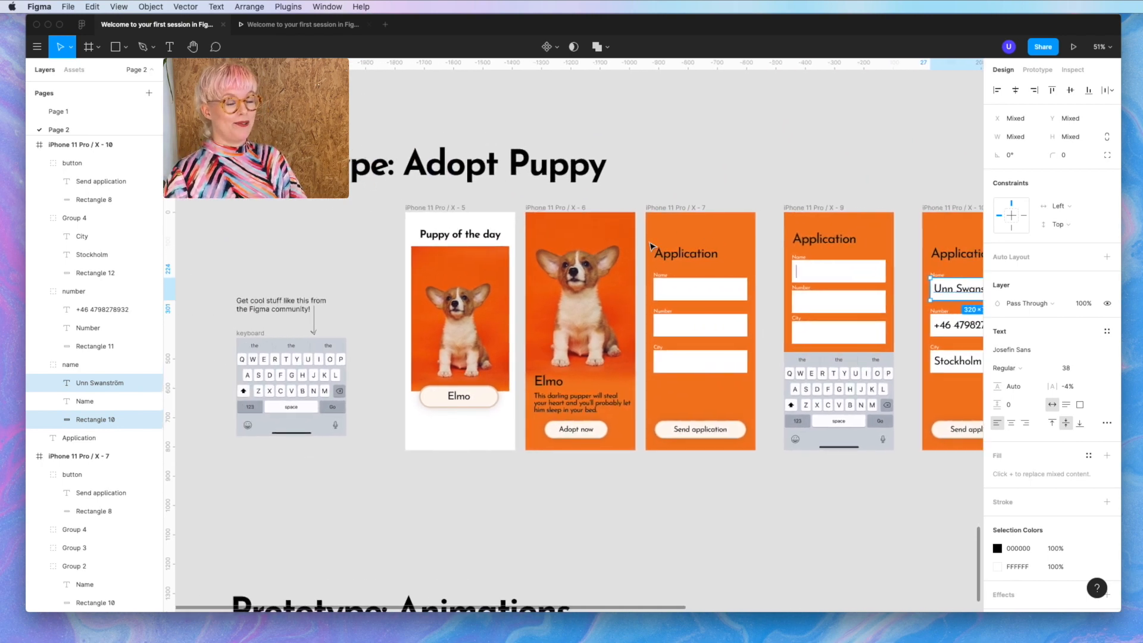
# - Present from the Puppy of the day frame and click through to the thank-you screen
pyautogui.hscroll(4, 651, 246)
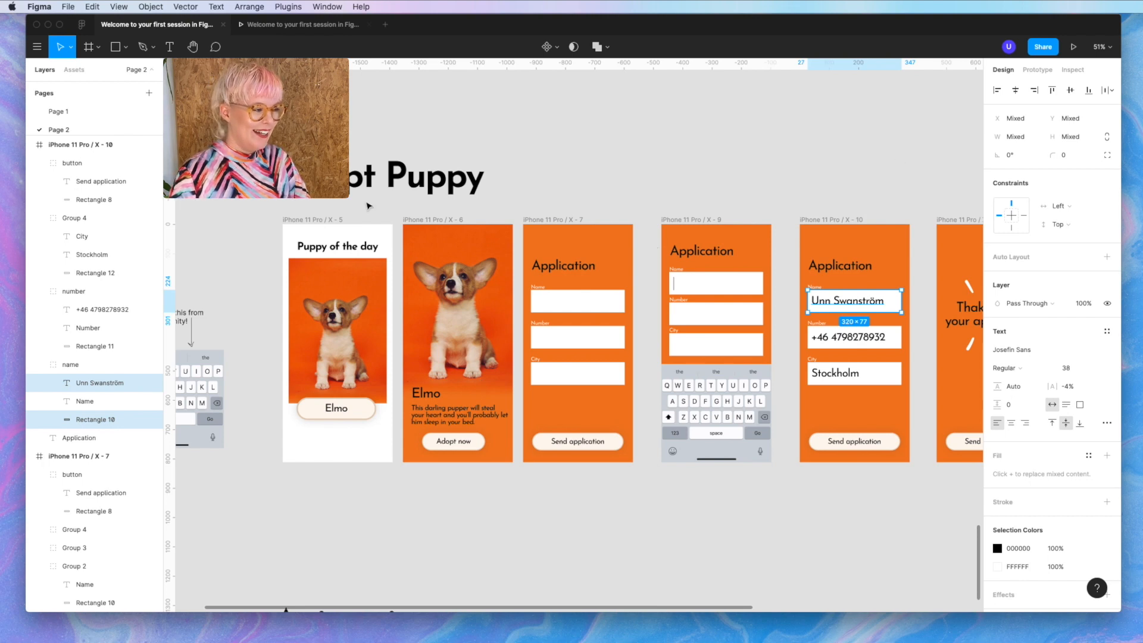
pyautogui.click(316, 221)
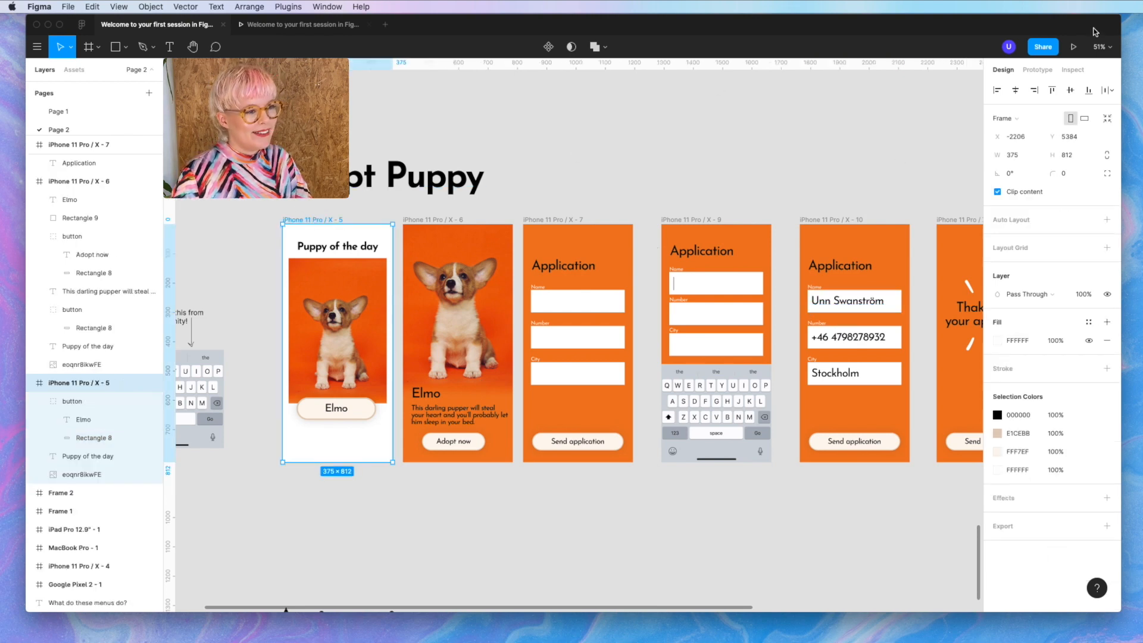
pyautogui.click(1073, 46)
pyautogui.click(614, 450)
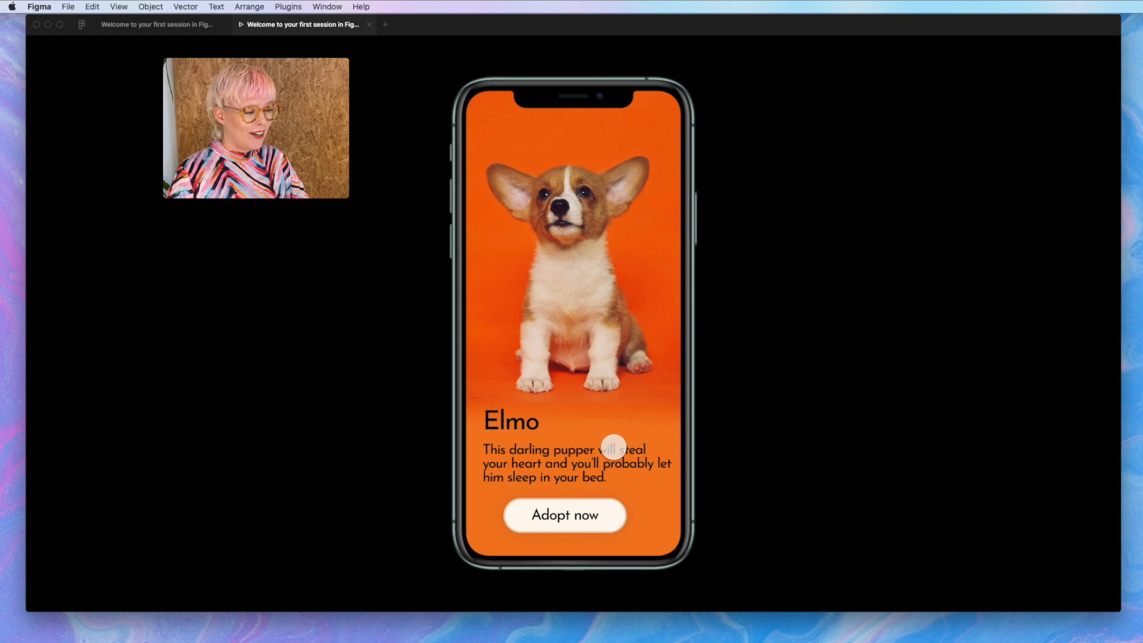
pyautogui.click(597, 527)
pyautogui.click(597, 529)
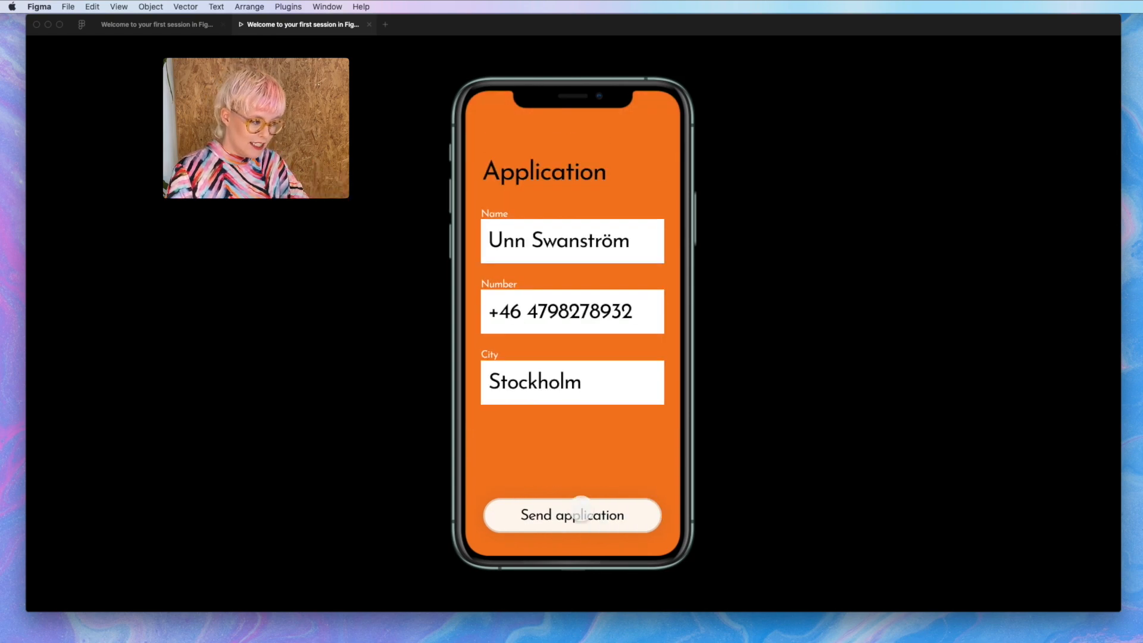
pyautogui.click(582, 513)
# - Back in the editor, show the Elmo button's prototype interactions
pyautogui.click(176, 26)
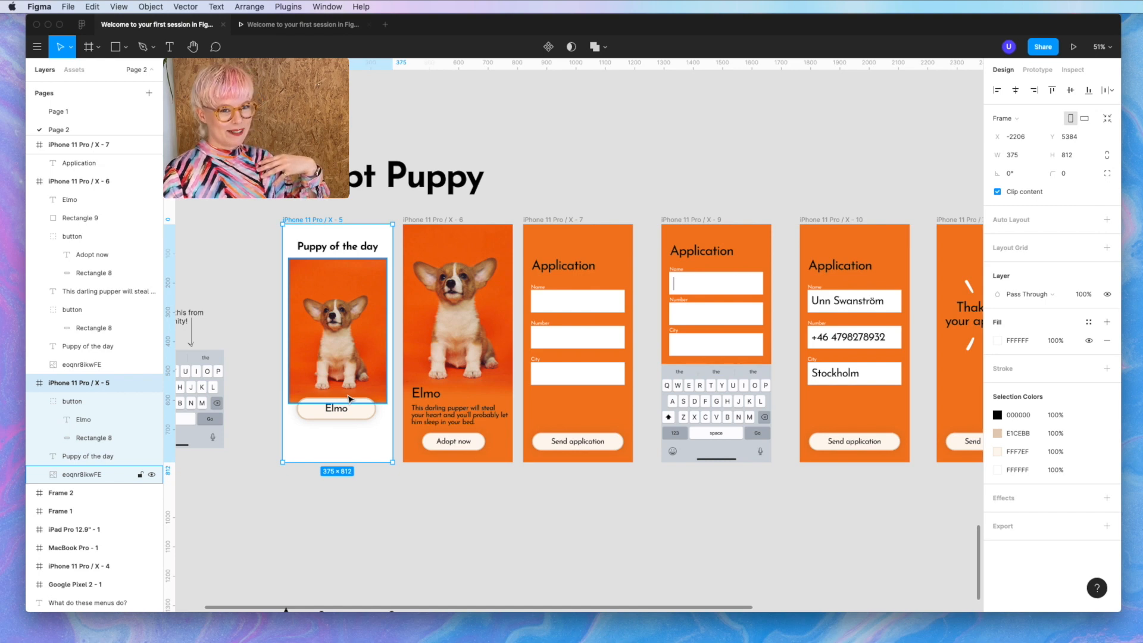
pyautogui.click(362, 411)
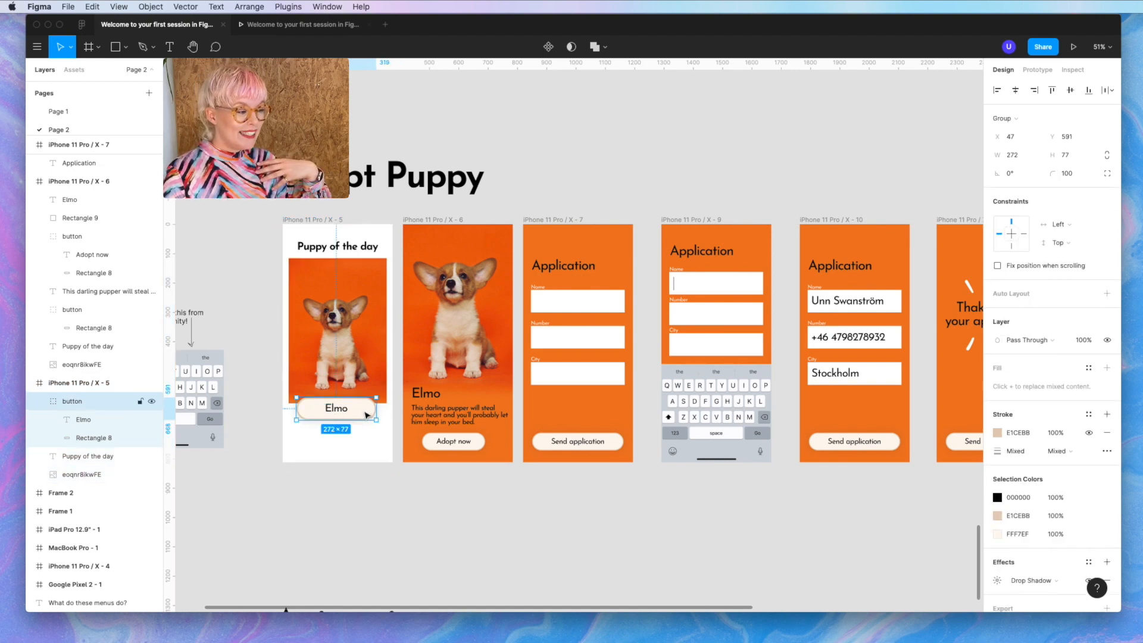
pyautogui.click(1036, 76)
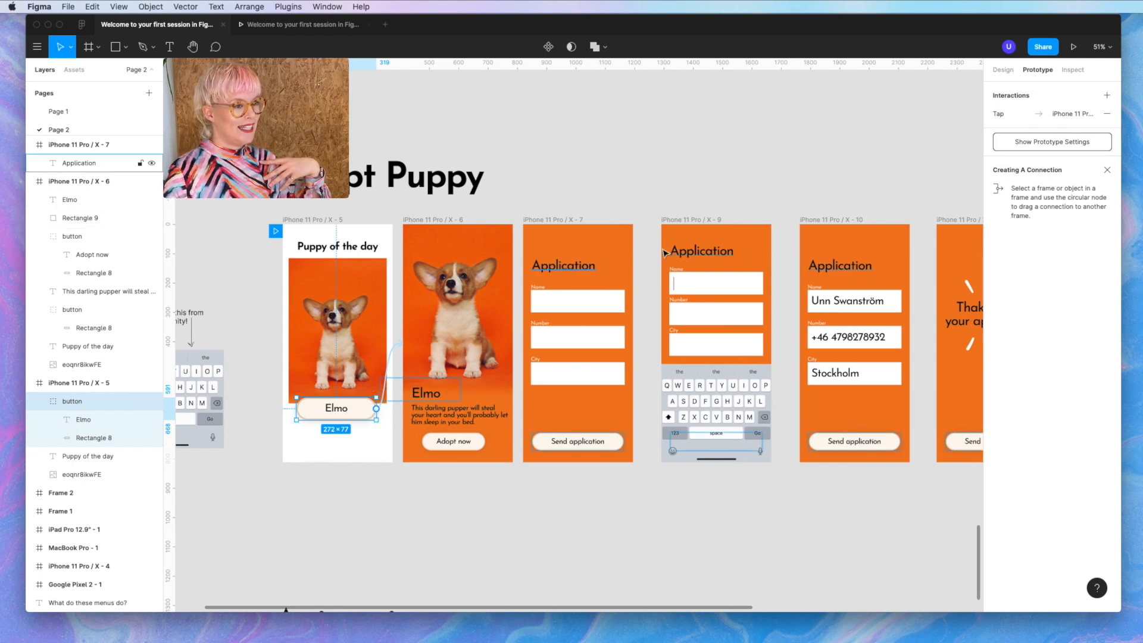
# - Change the Elmo button's Tap animation from Instant to Smart Animate and start presenting
pyautogui.click(1031, 116)
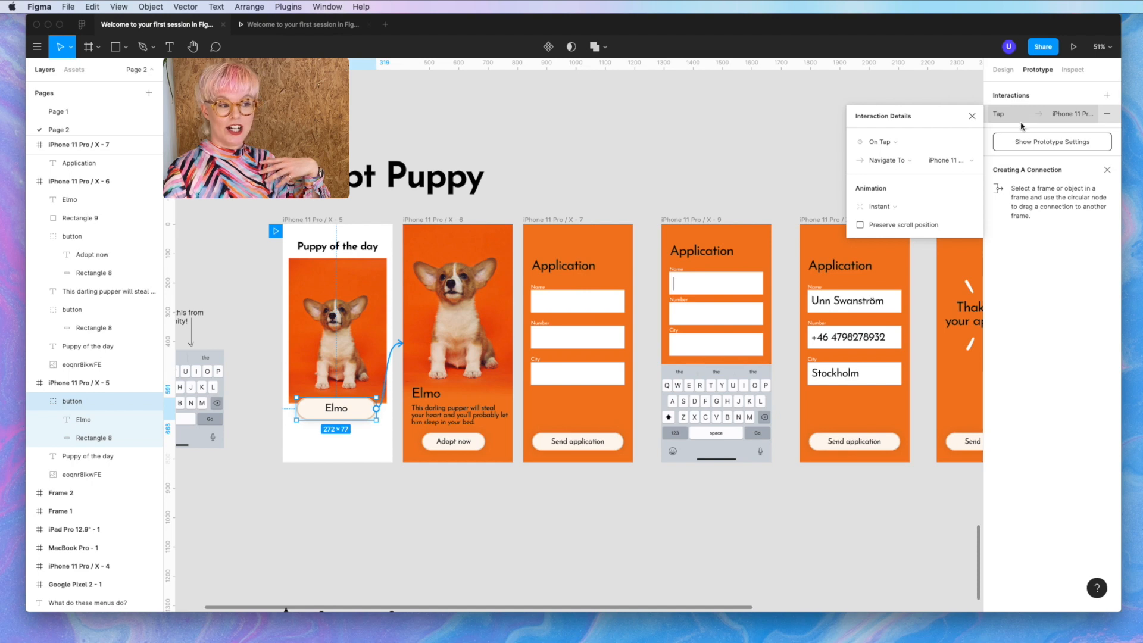
pyautogui.click(899, 211)
pyautogui.click(899, 211)
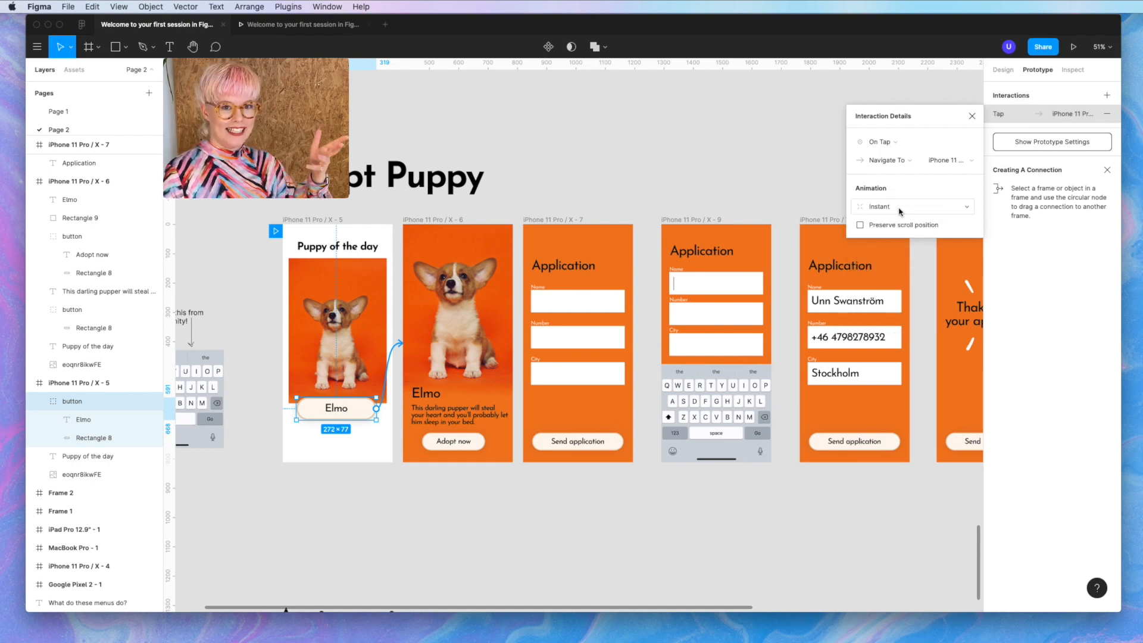
pyautogui.click(899, 211)
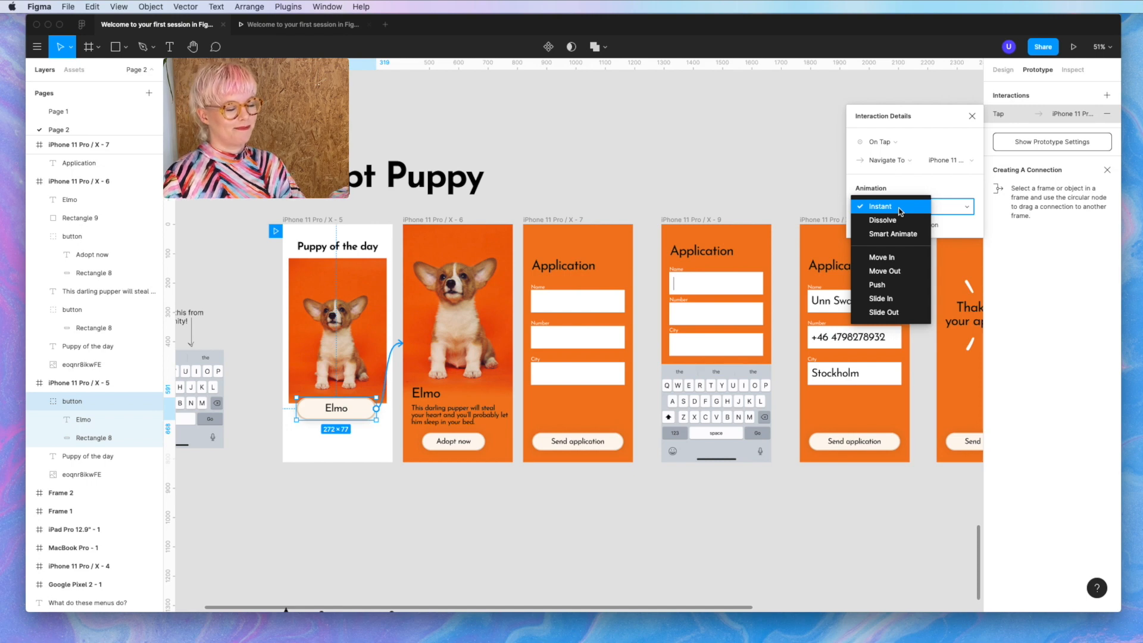
pyautogui.click(903, 234)
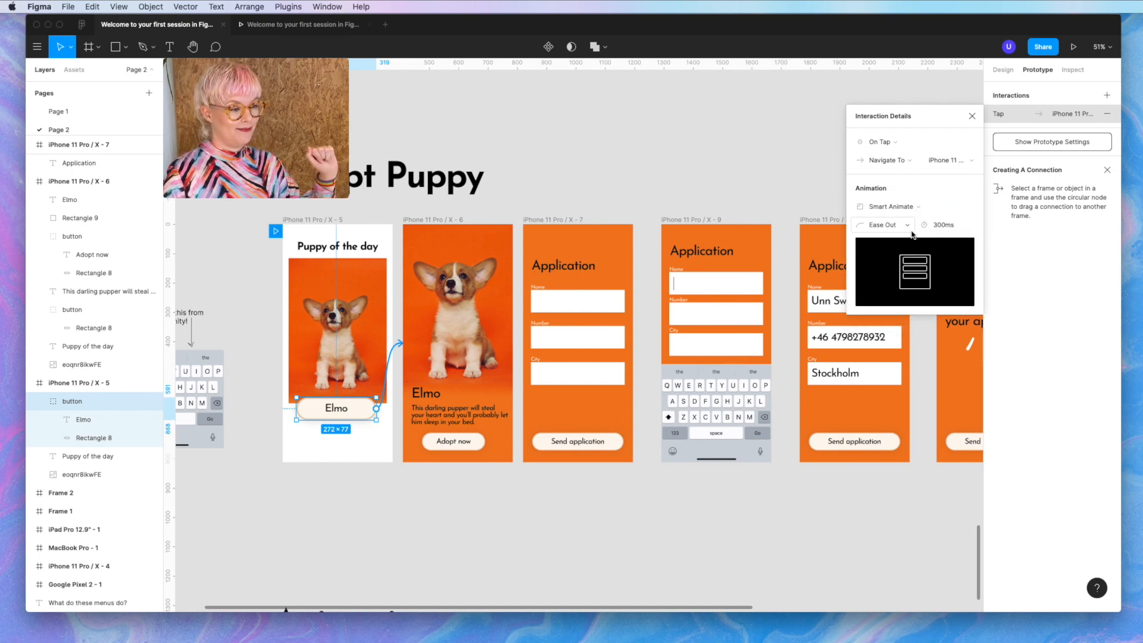
pyautogui.click(1073, 47)
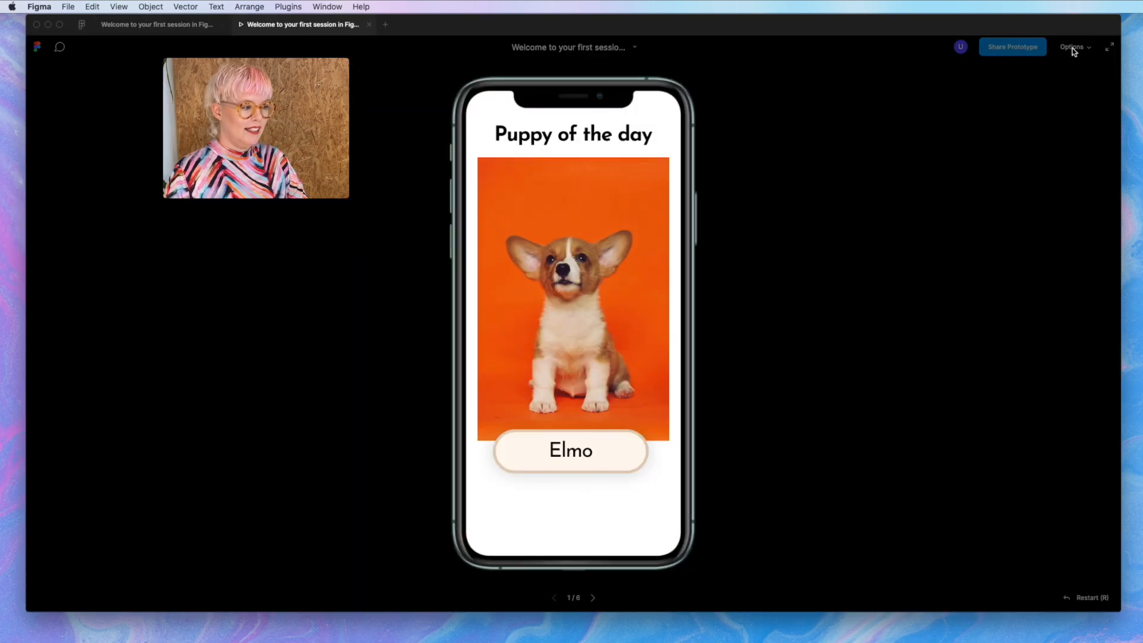
# - Play the Smart Animate transition to Elmo's detail screen, go back, and play it again
pyautogui.click(612, 457)
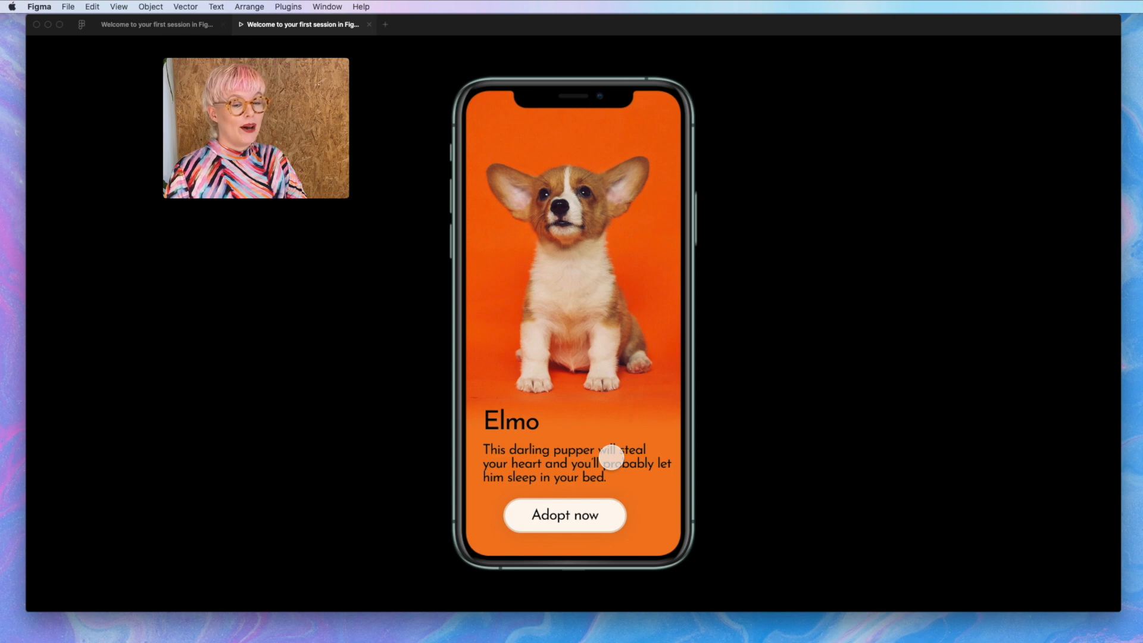
pyautogui.click(542, 457)
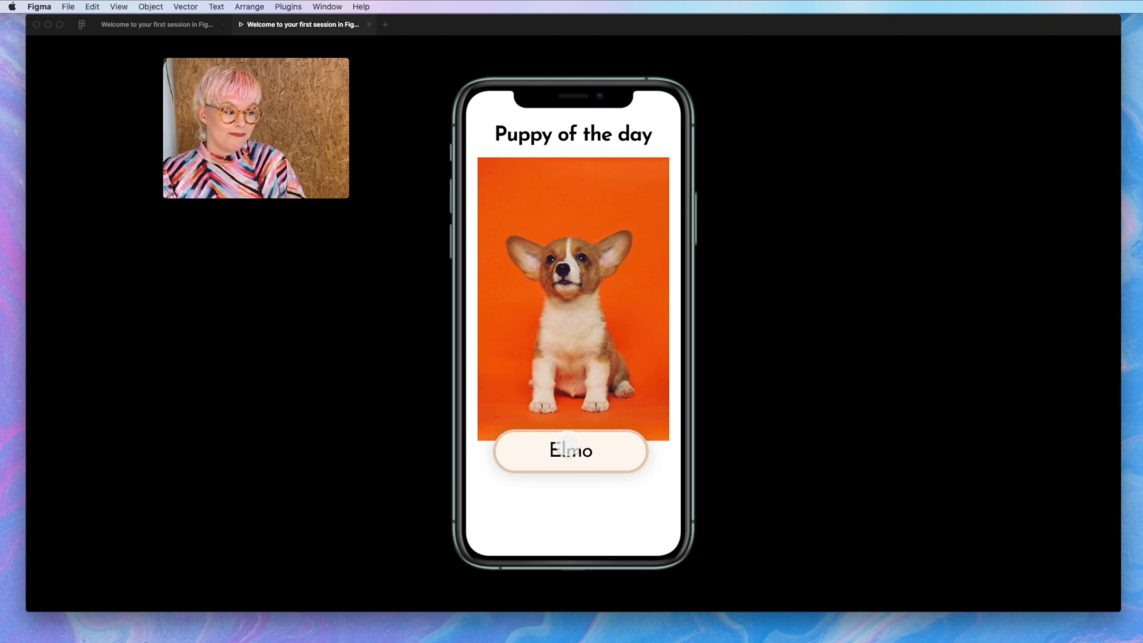
pyautogui.click(568, 445)
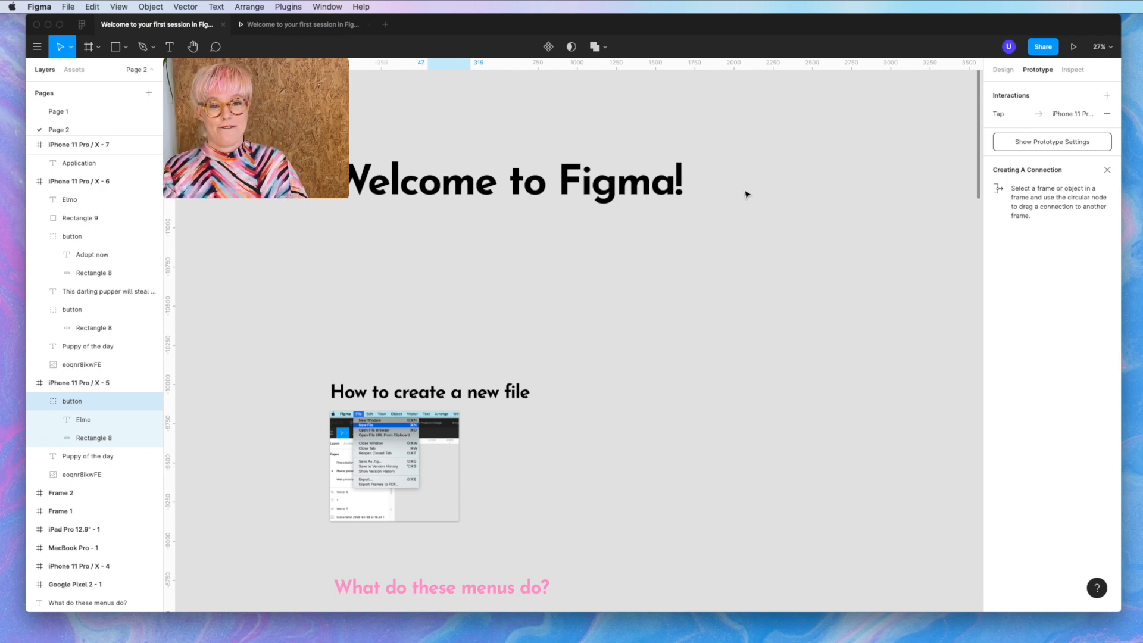
# - Scroll the canvas down past the tutorial sections to centre the six Adopt Puppy prototype frames
pyautogui.scroll(-2, 746, 194)
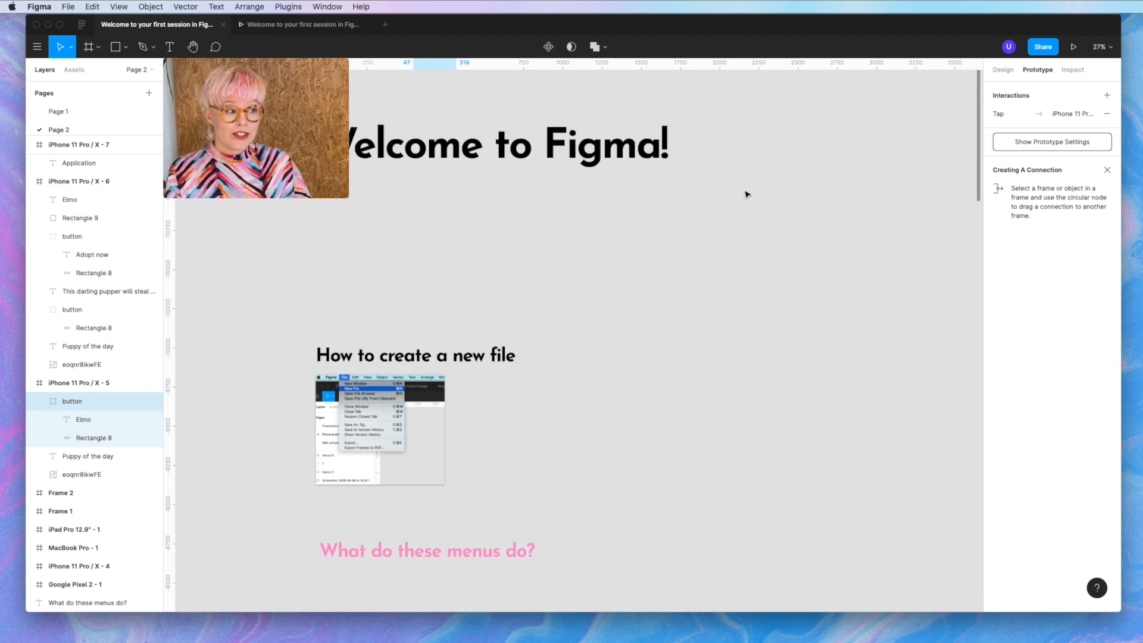
pyautogui.scroll(-10, 499, 306)
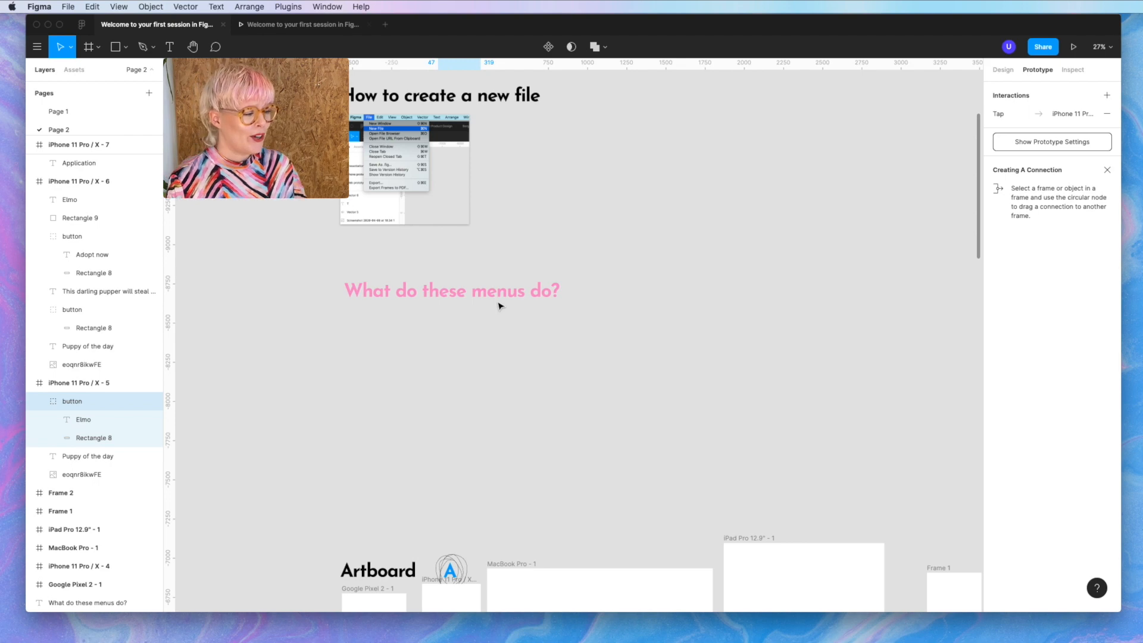
pyautogui.scroll(-15, 499, 306)
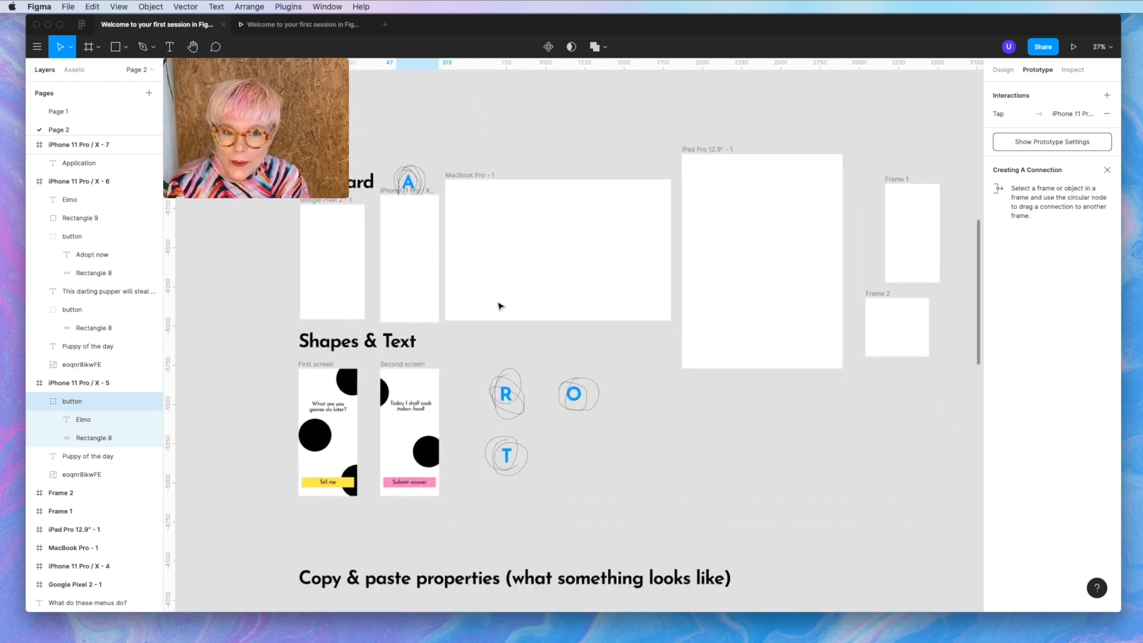
pyautogui.scroll(-5, 499, 306)
pyautogui.hscroll(-3, 498, 306)
pyautogui.scroll(5, 497, 301)
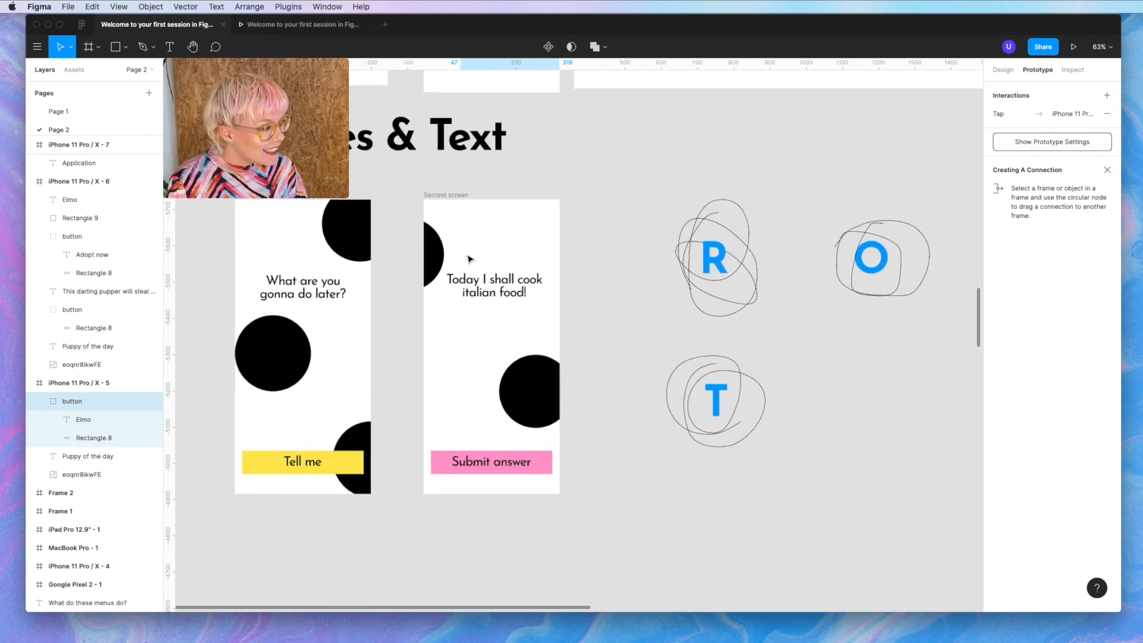
pyautogui.scroll(-3, 470, 259)
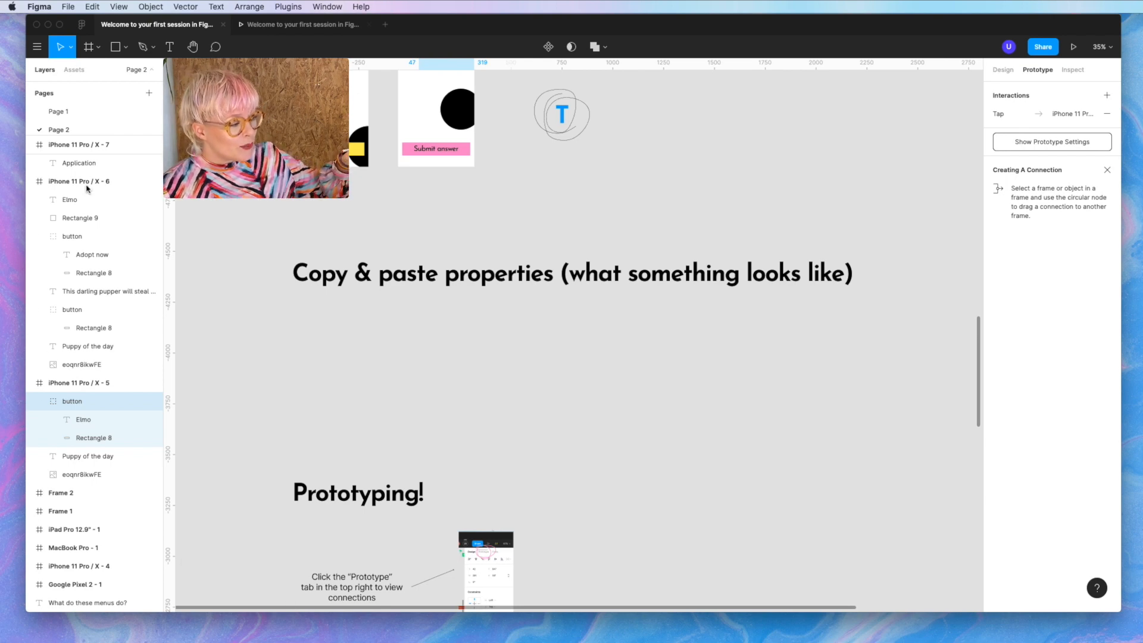
pyautogui.scroll(-5, 334, 439)
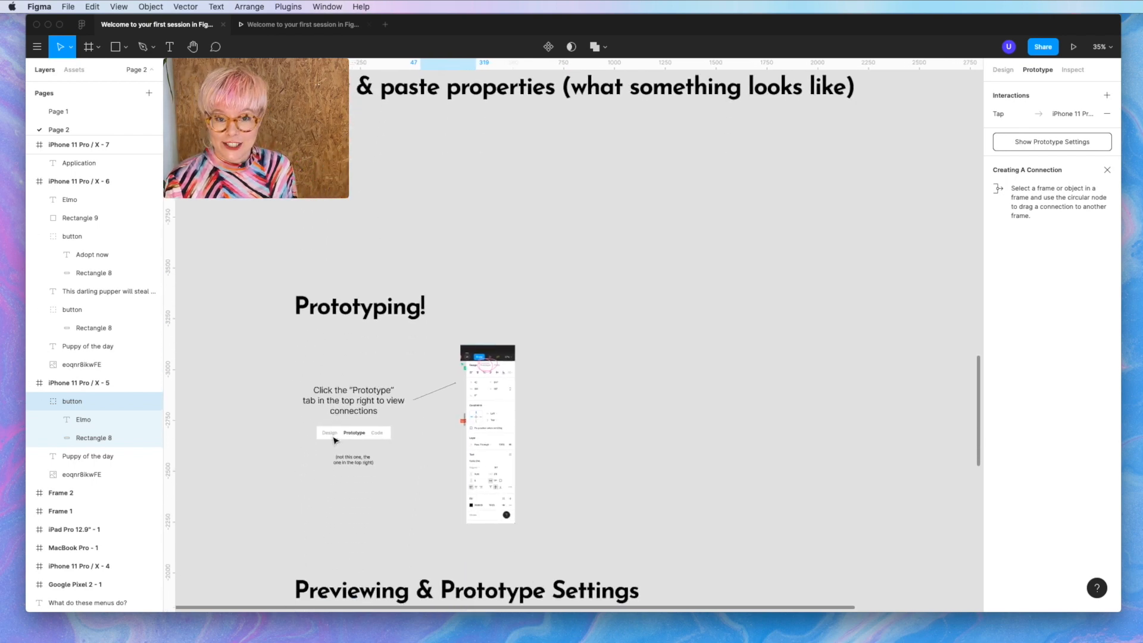
pyautogui.scroll(-10, 334, 440)
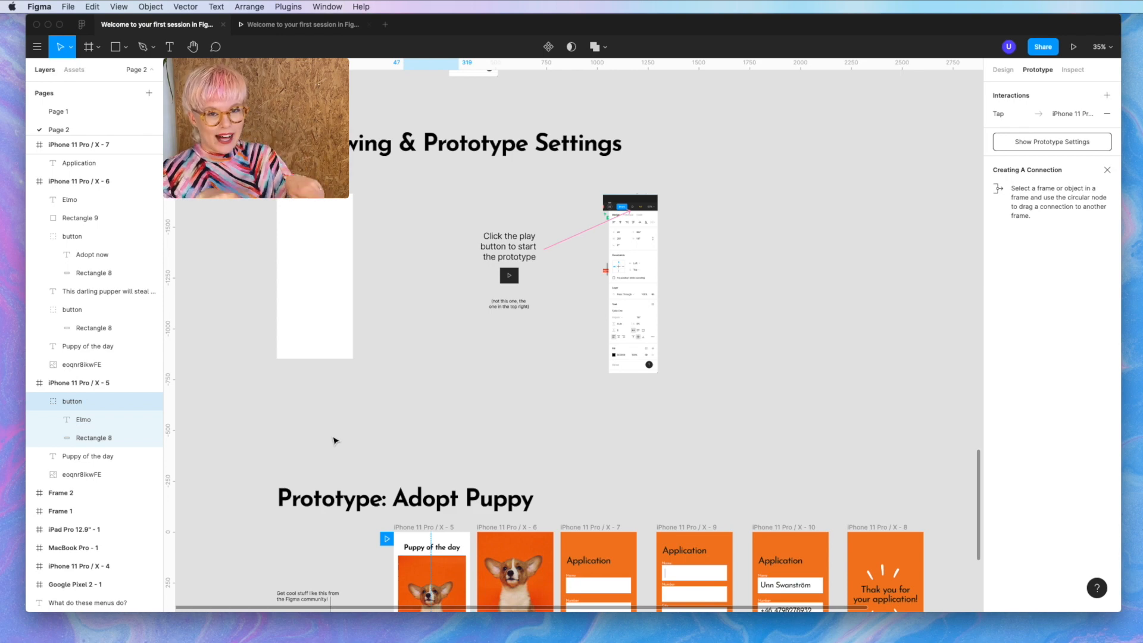
pyautogui.scroll(-5, 334, 441)
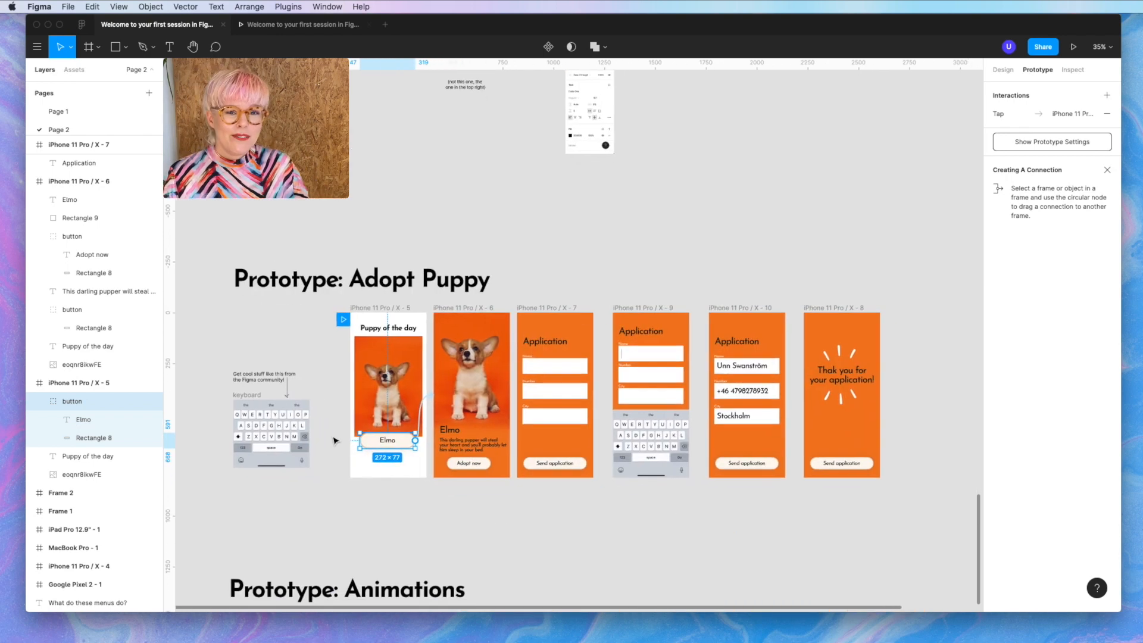